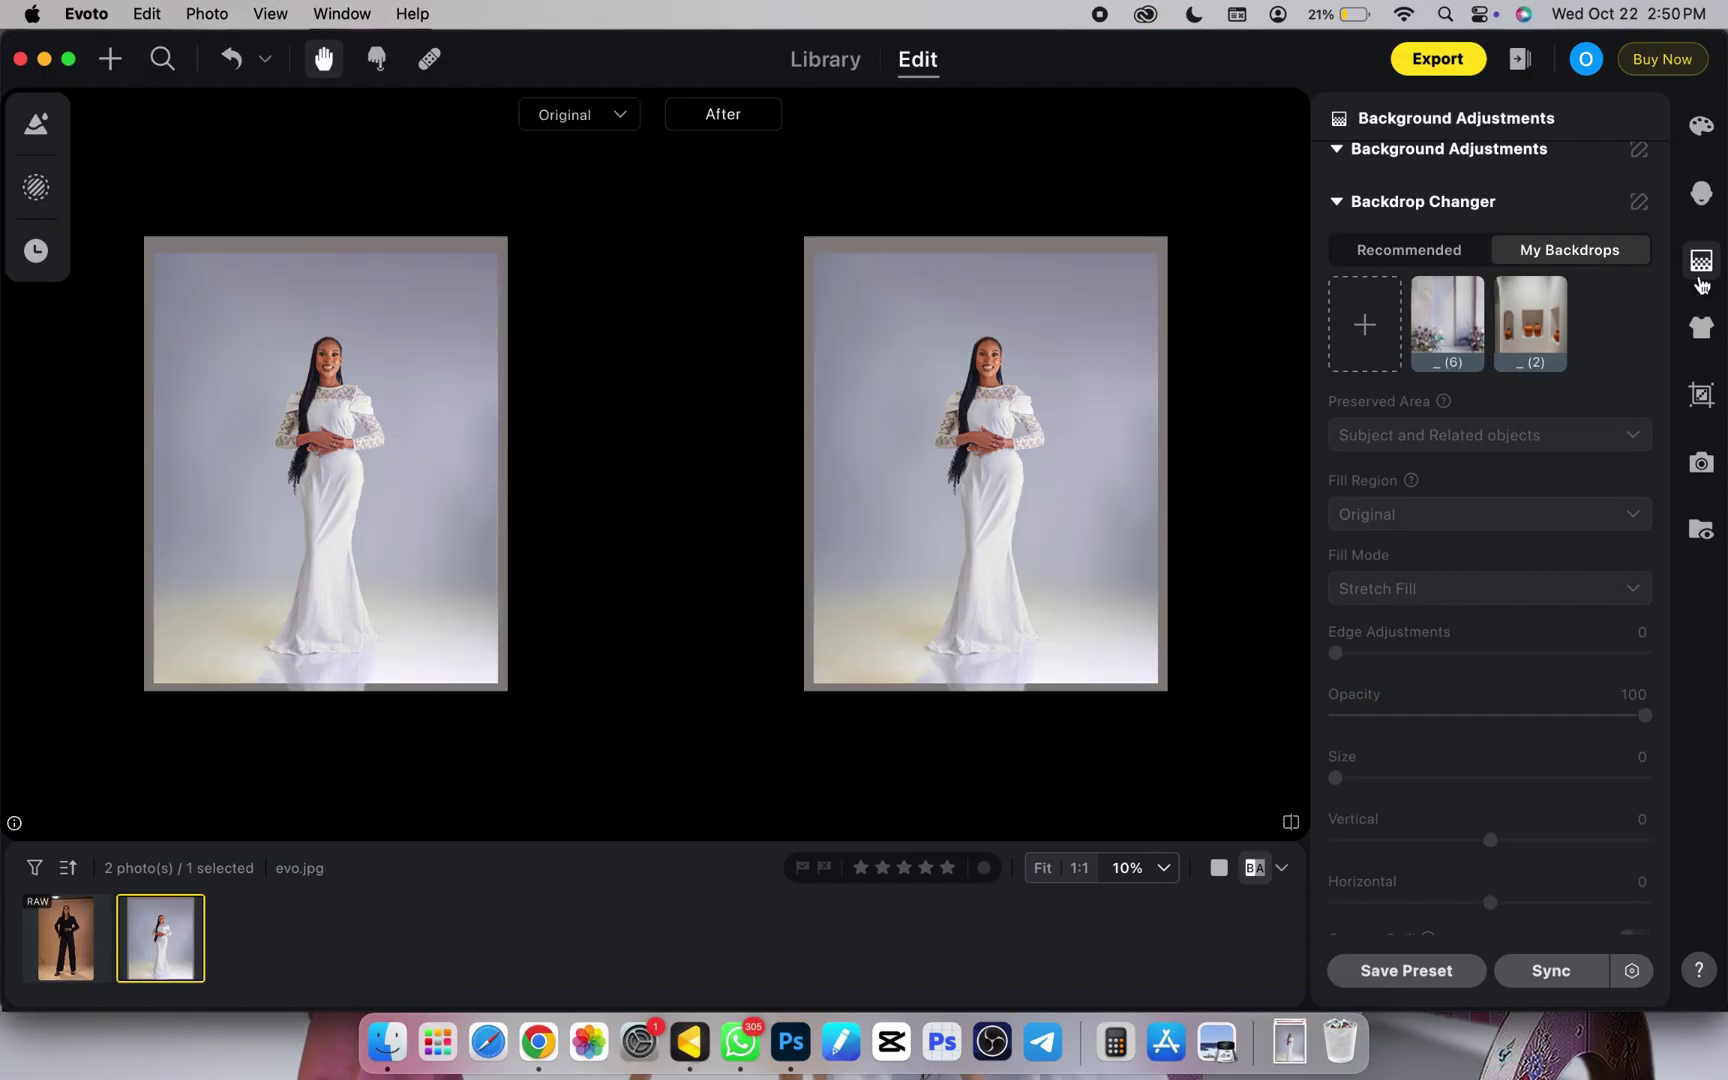
Try replacement backdrops on the white-dress photo in Backdrop Changer and scale the chosen one up slightly.
left_click(1701, 193)
left_click(1701, 261)
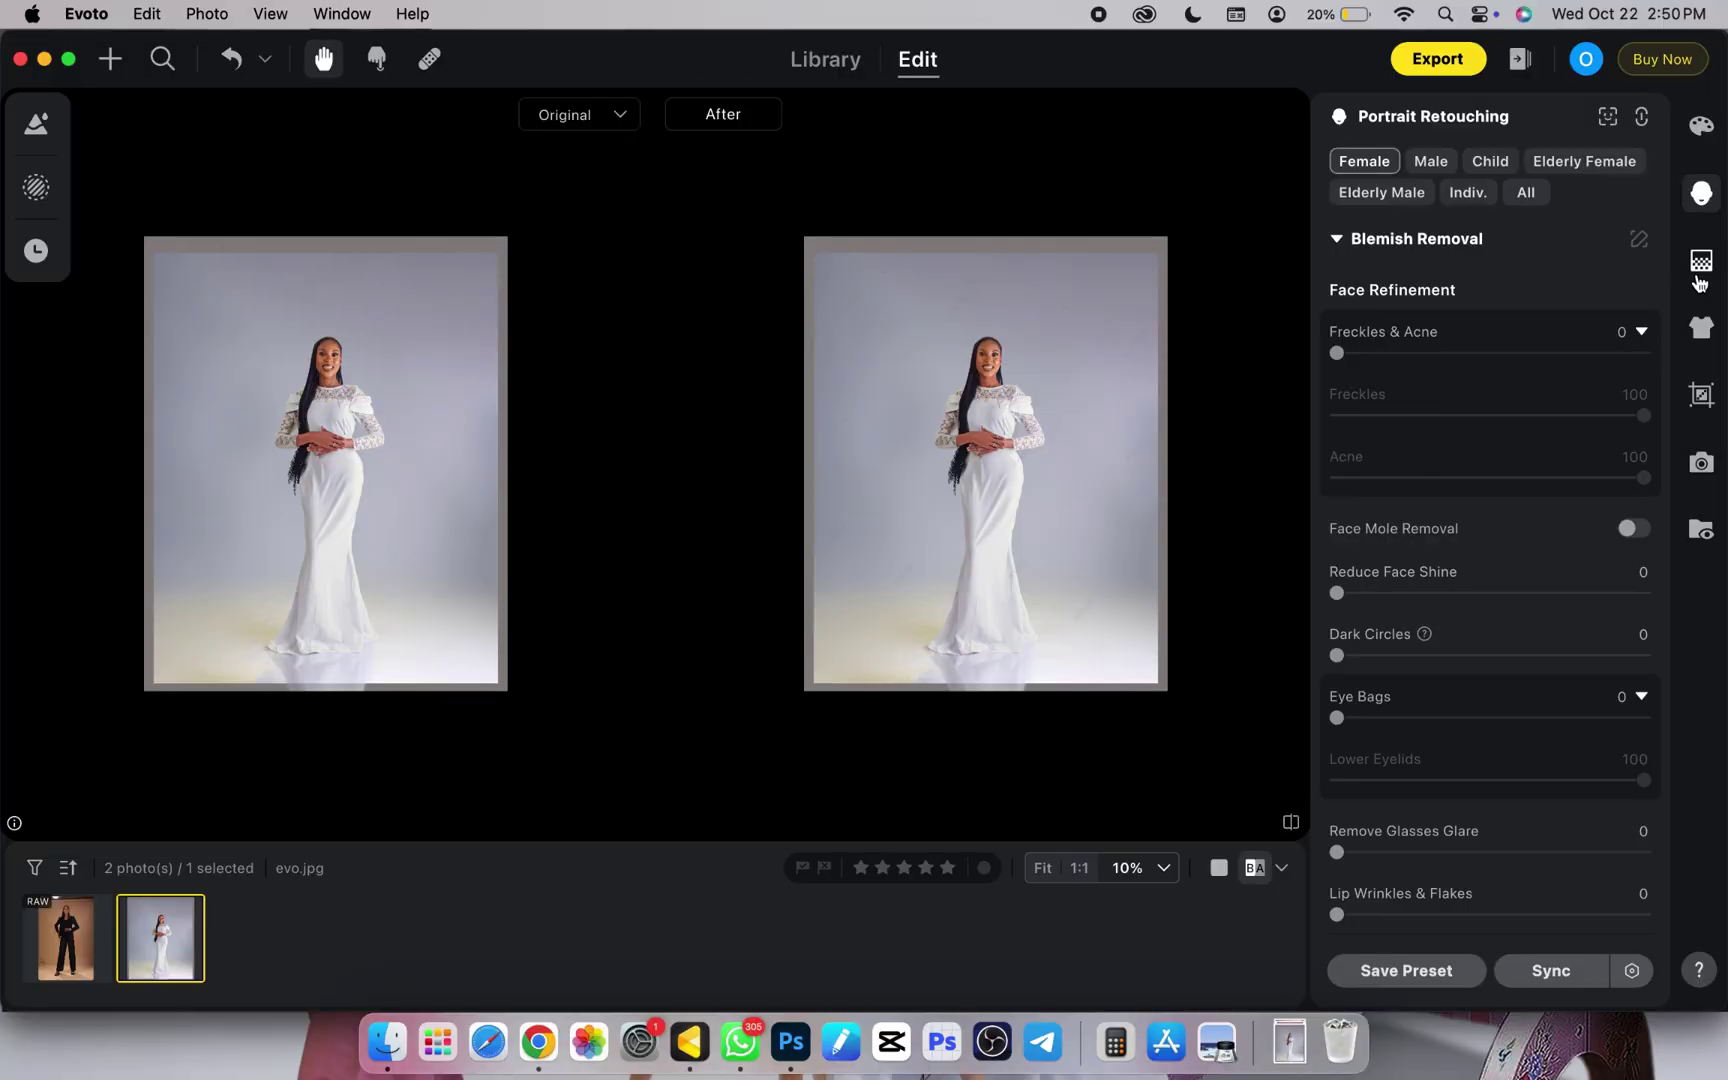
left_click(1360, 424)
scroll(1490, 600, "down", 3)
left_click(1457, 612)
scroll(1465, 570, "down", 5)
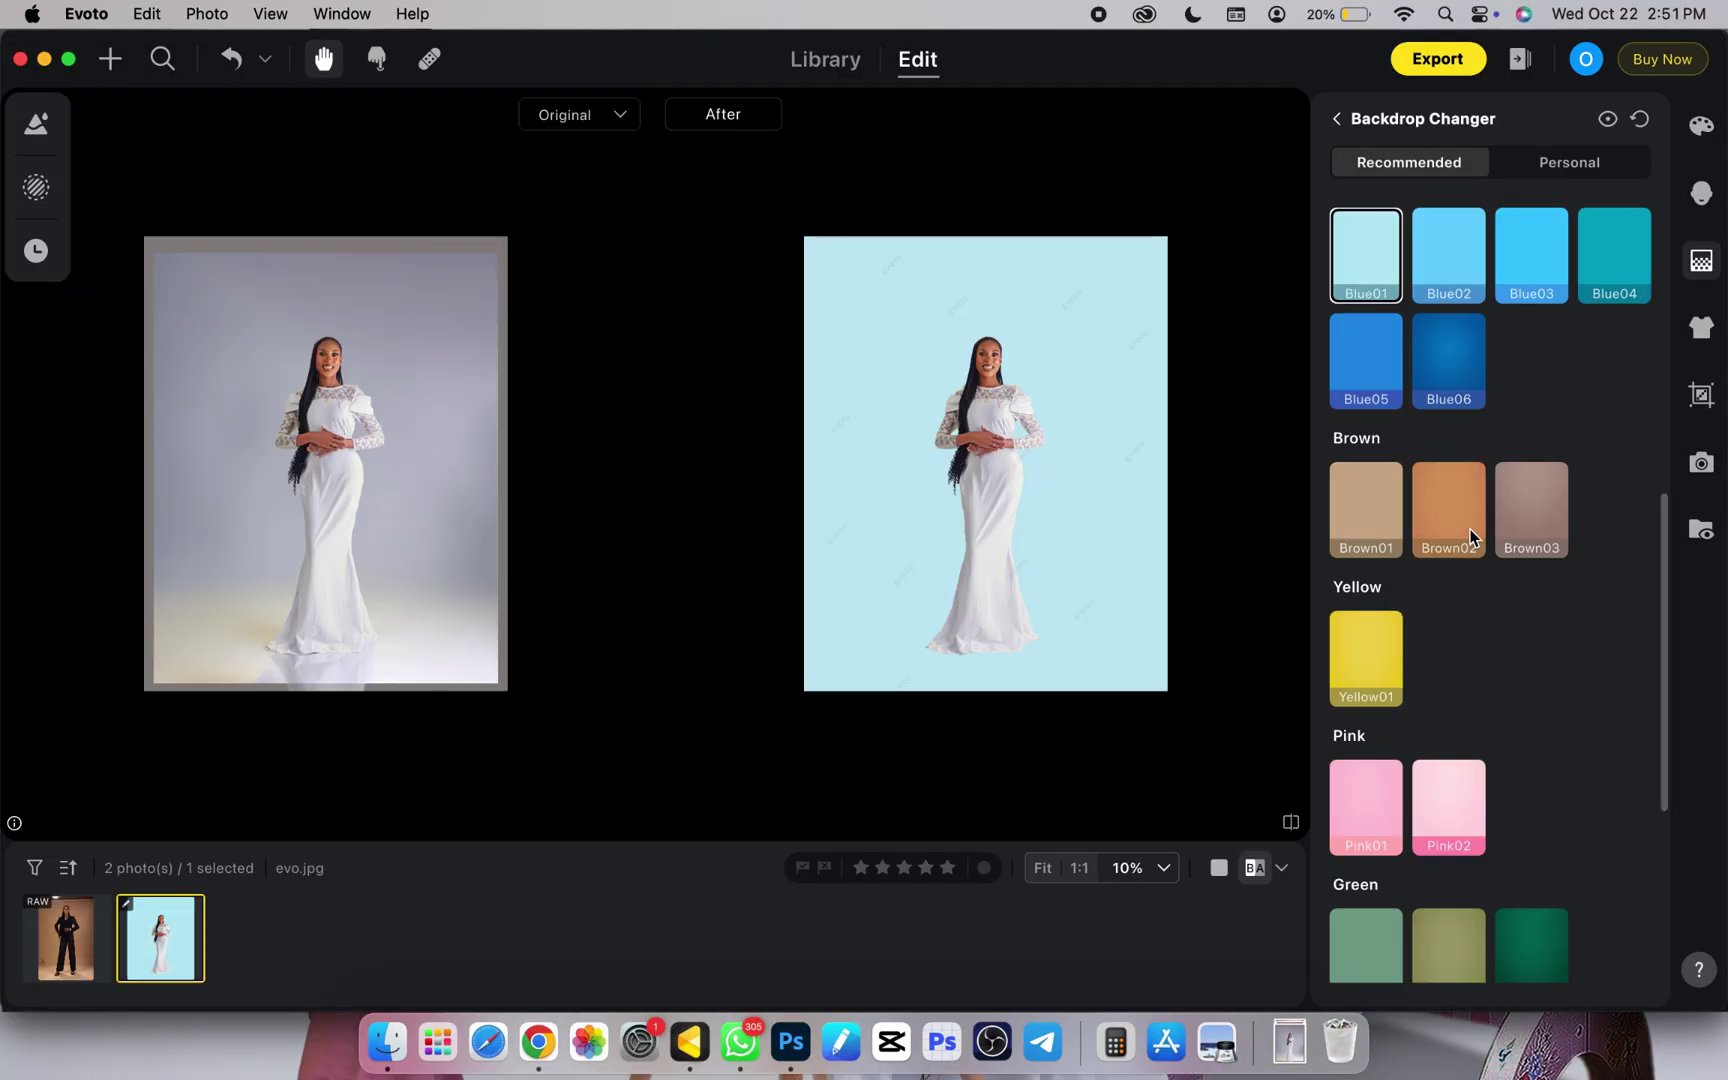
scroll(1060, 615, "up", 2)
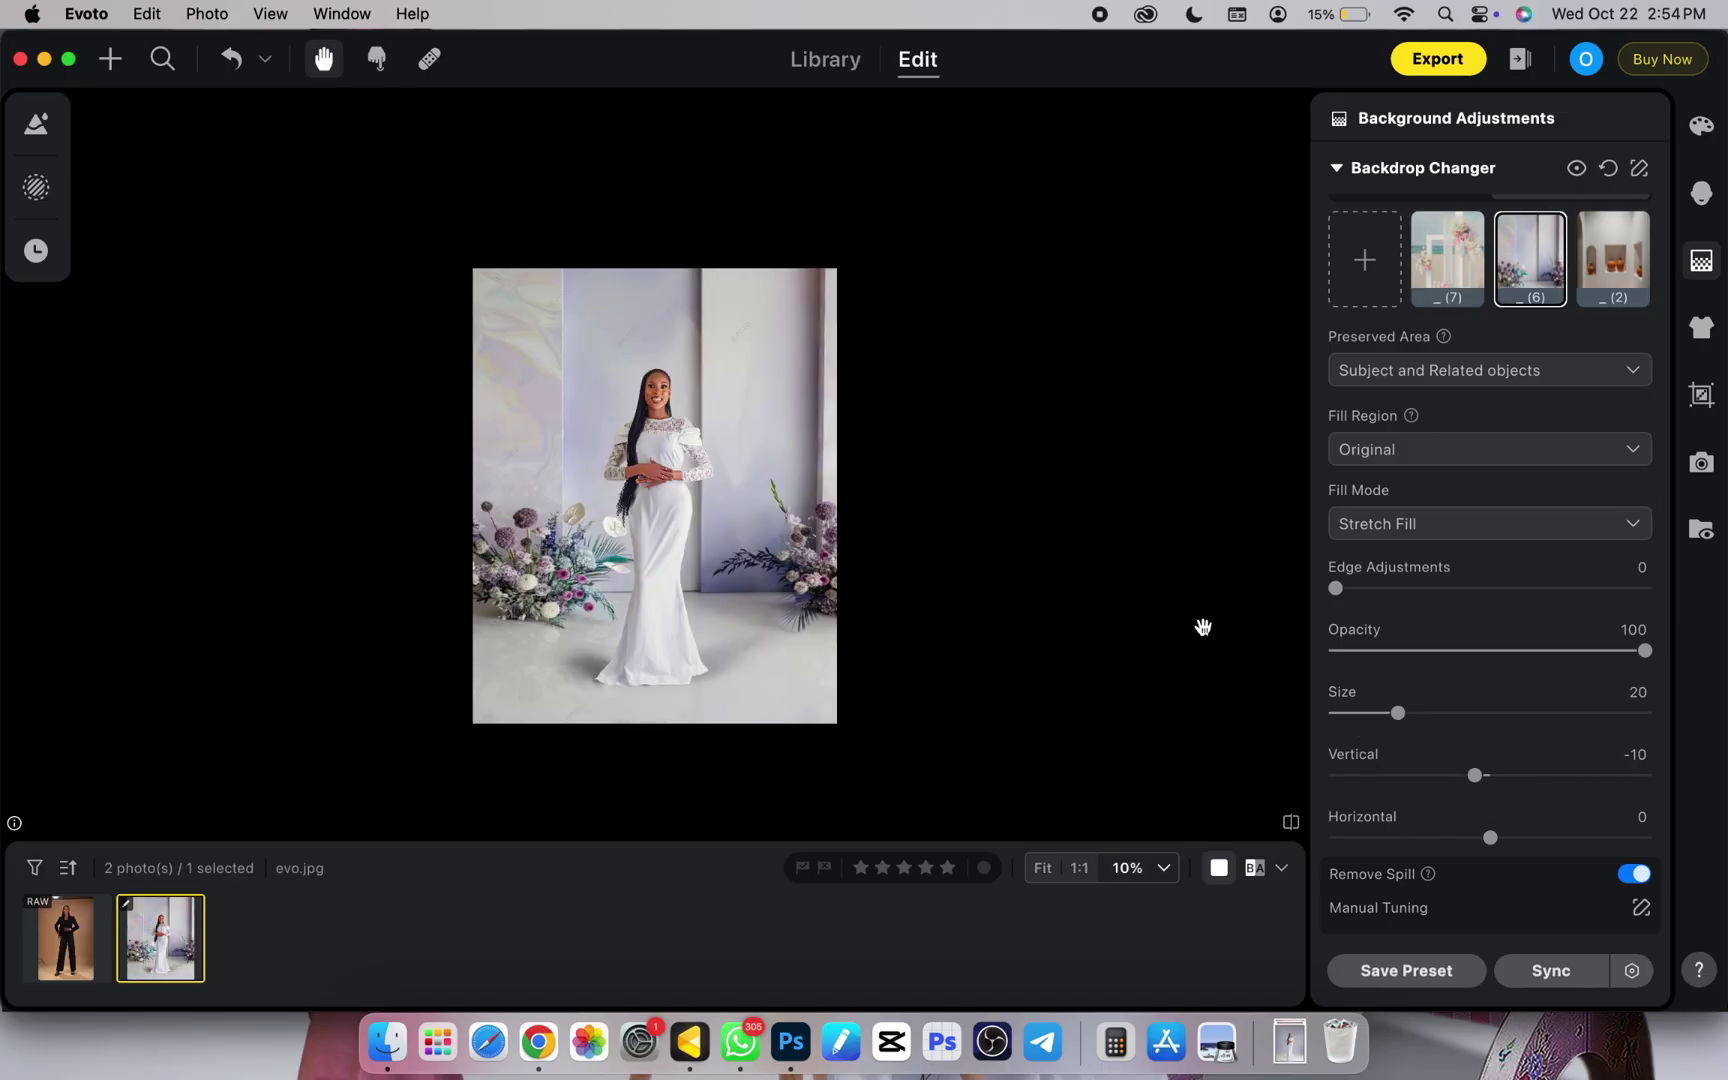
left_click_drag(1398, 713, 1406, 713)
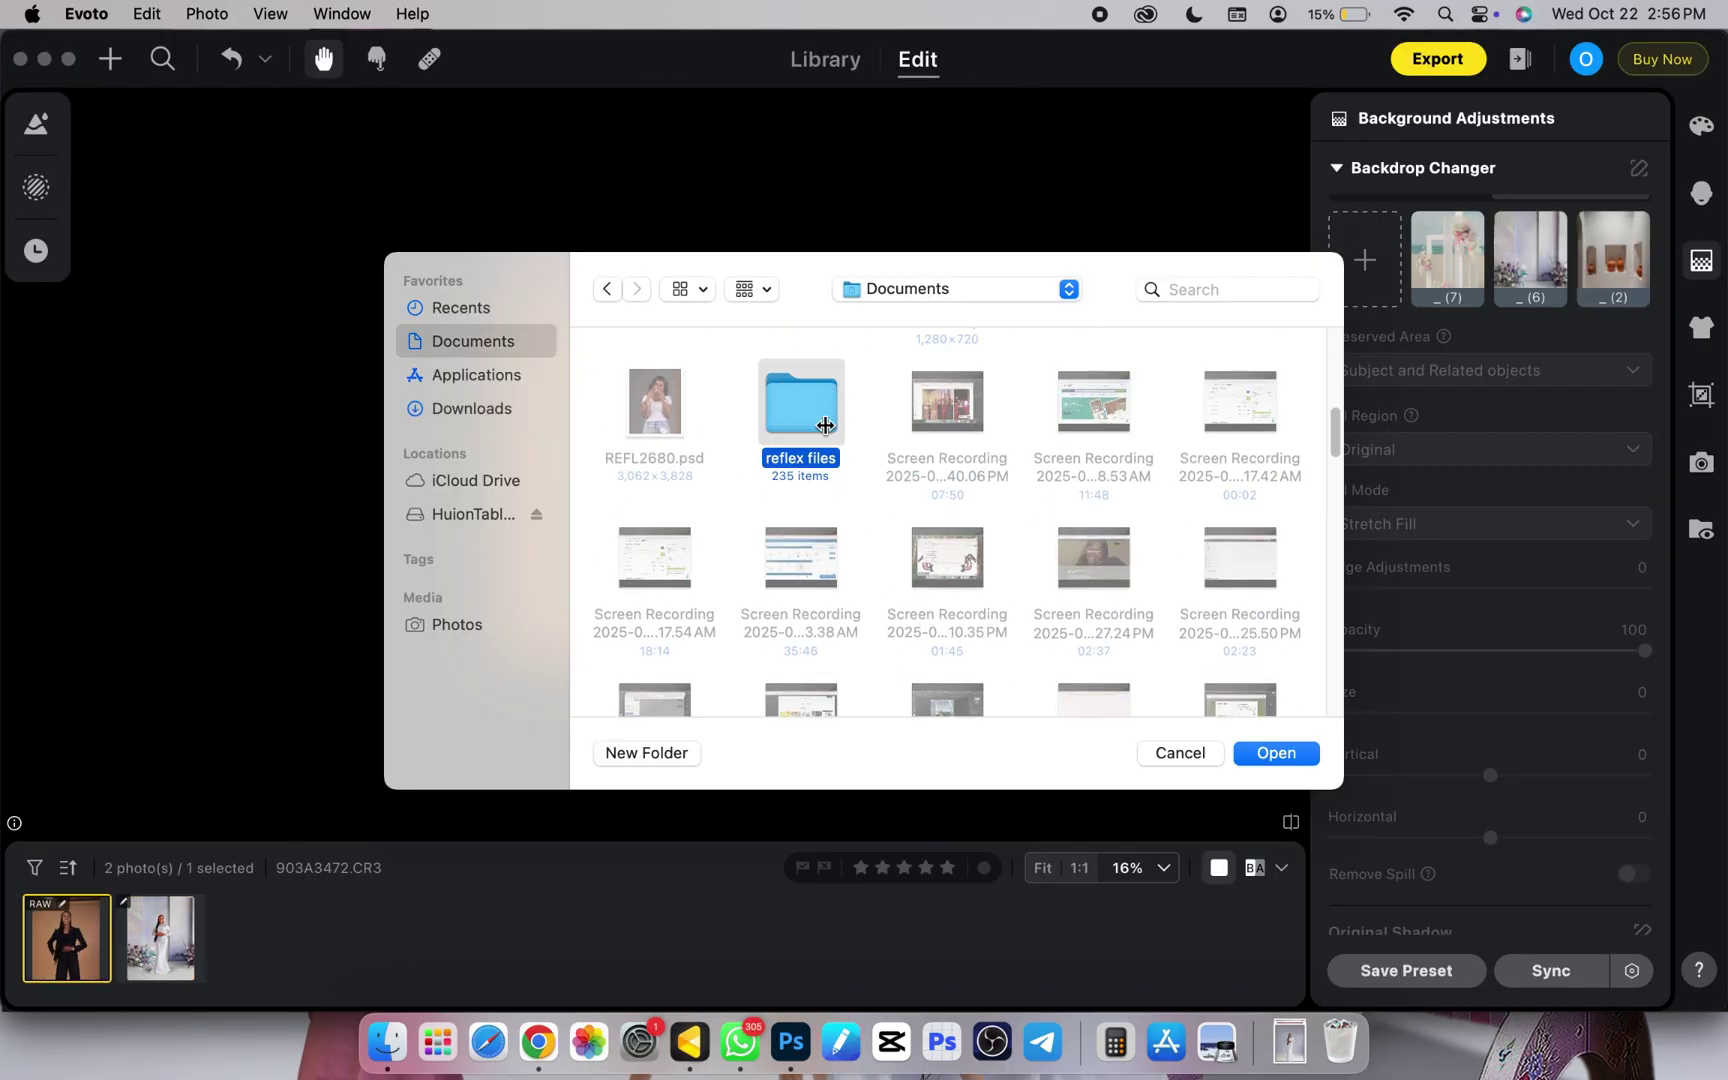
Give the suit photo a backdrop from the reflex files folder with a Hard shadow.
double_click(825, 425)
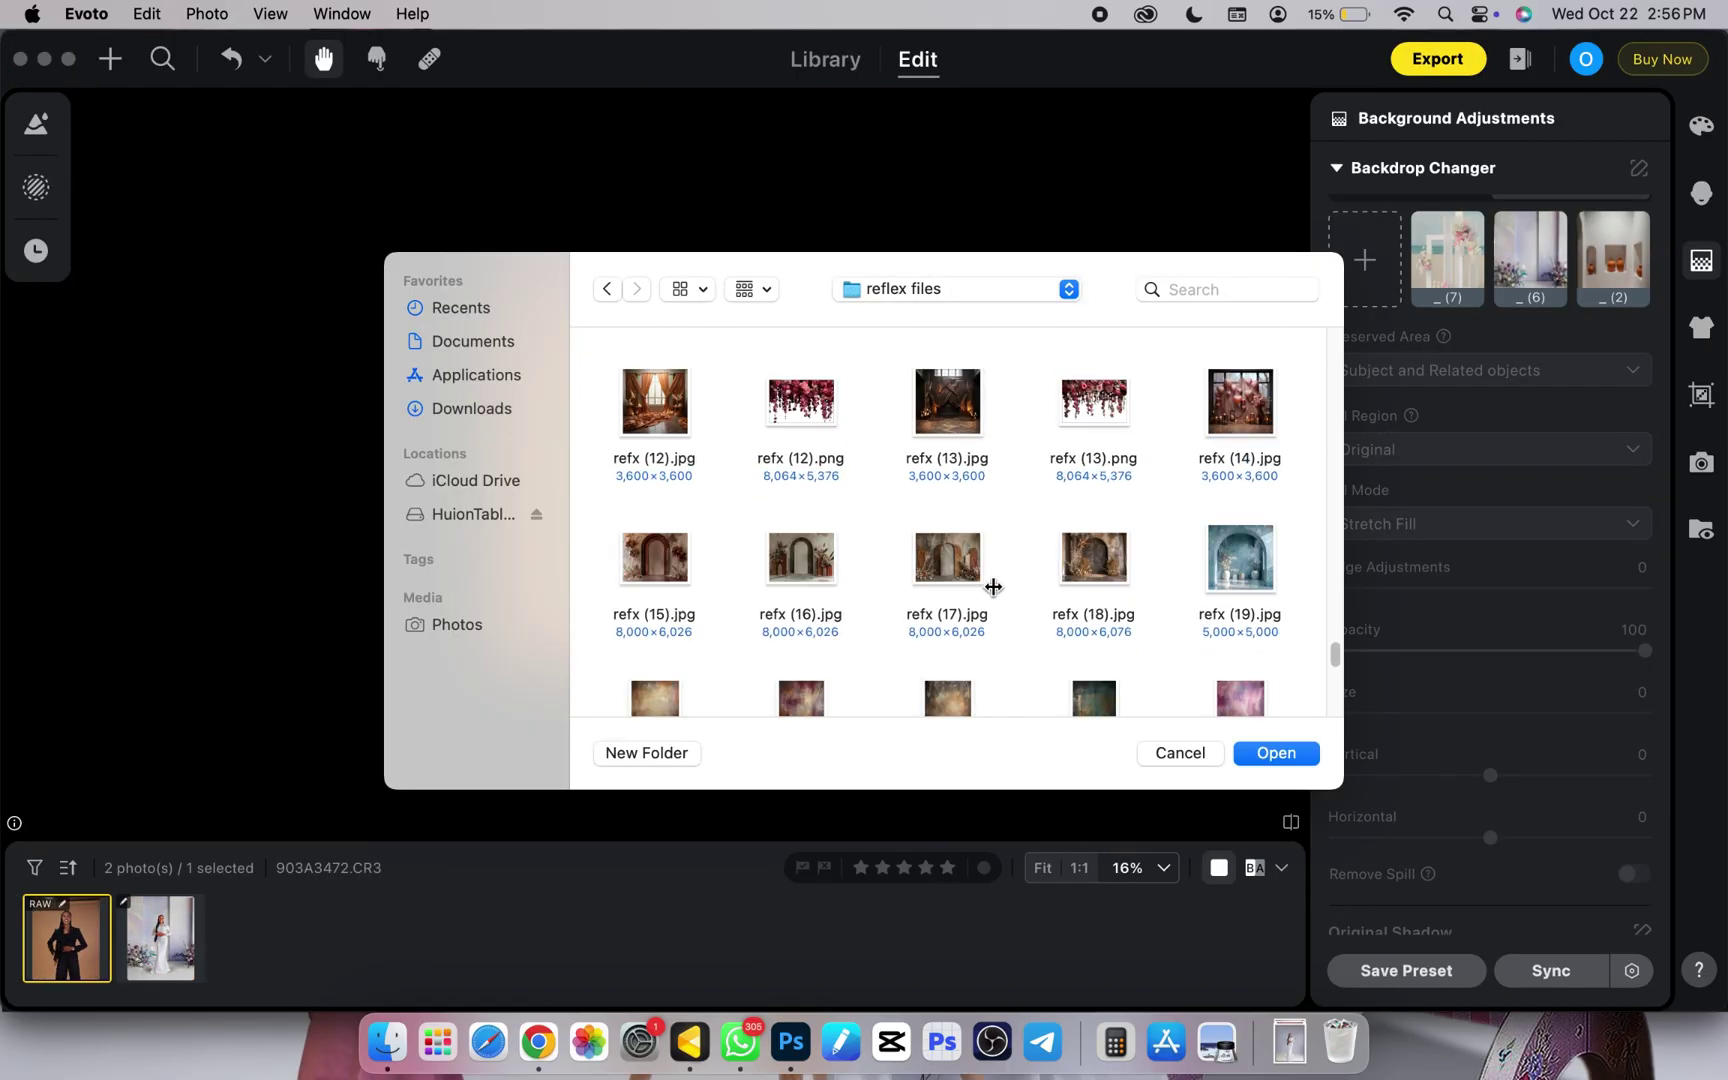
scroll(995, 586, "up", 5)
scroll(995, 586, "down", 3)
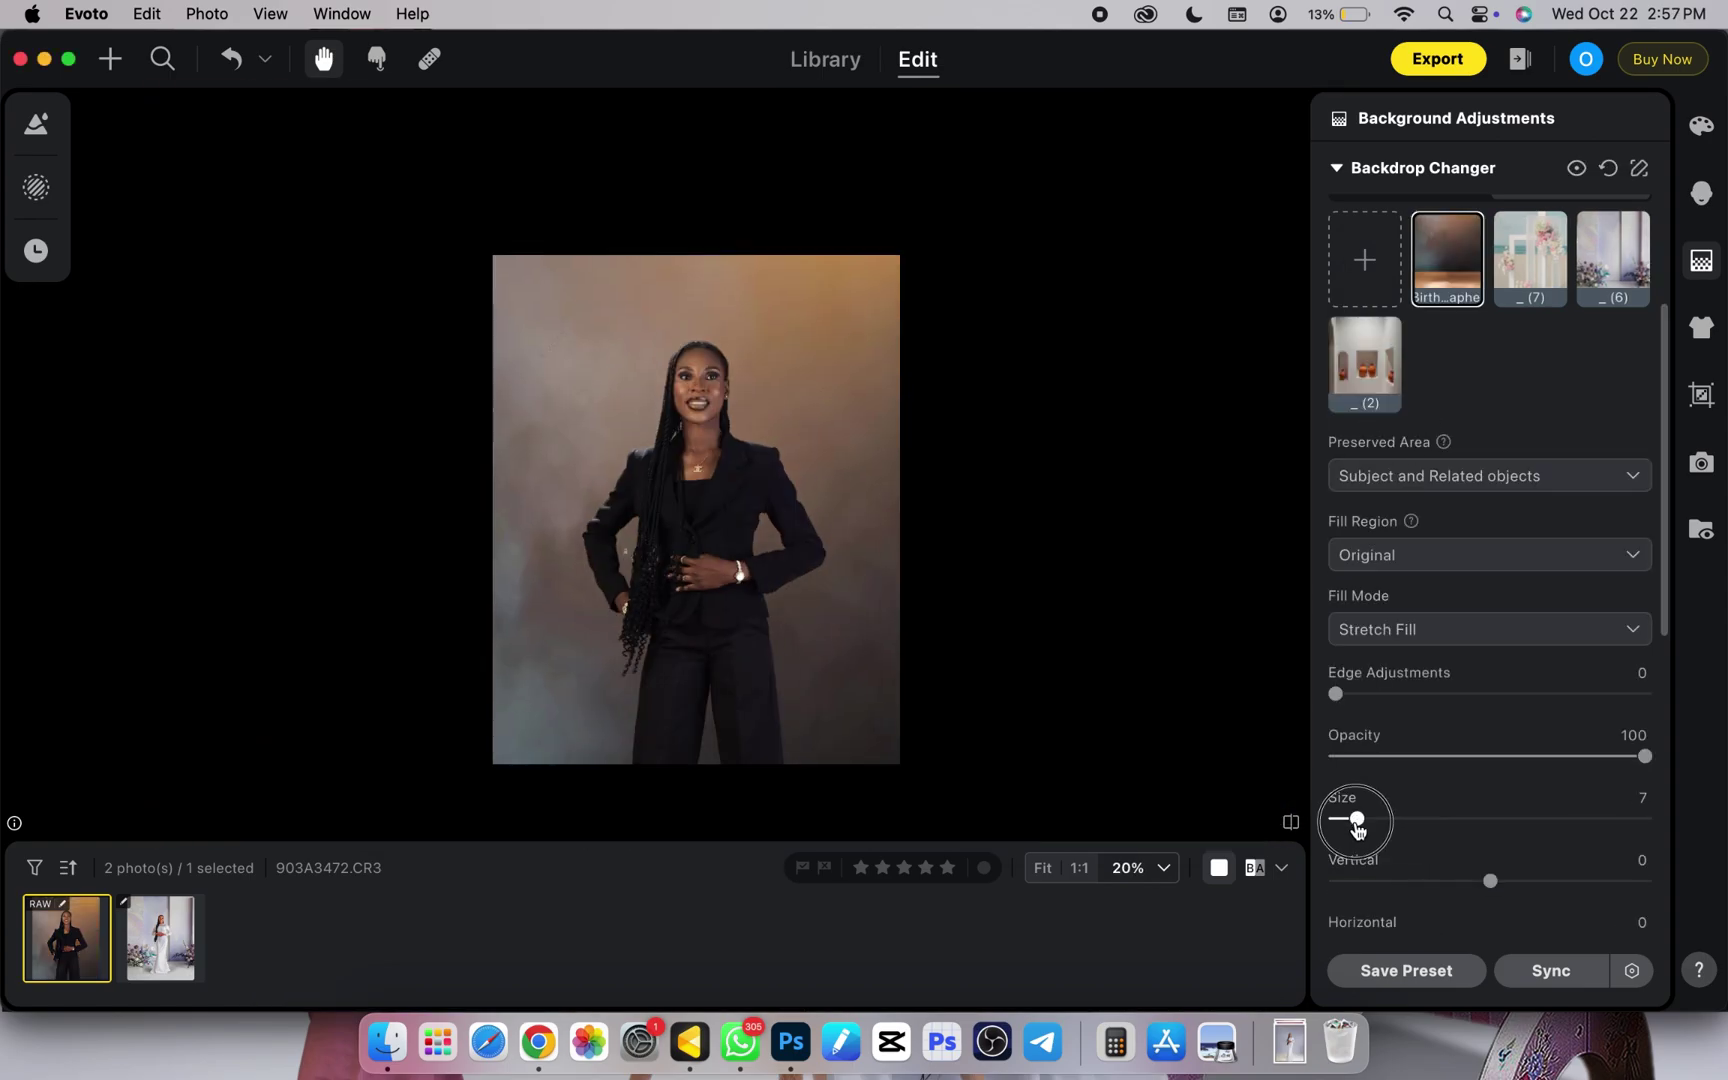
scroll(1419, 571, "down", 6)
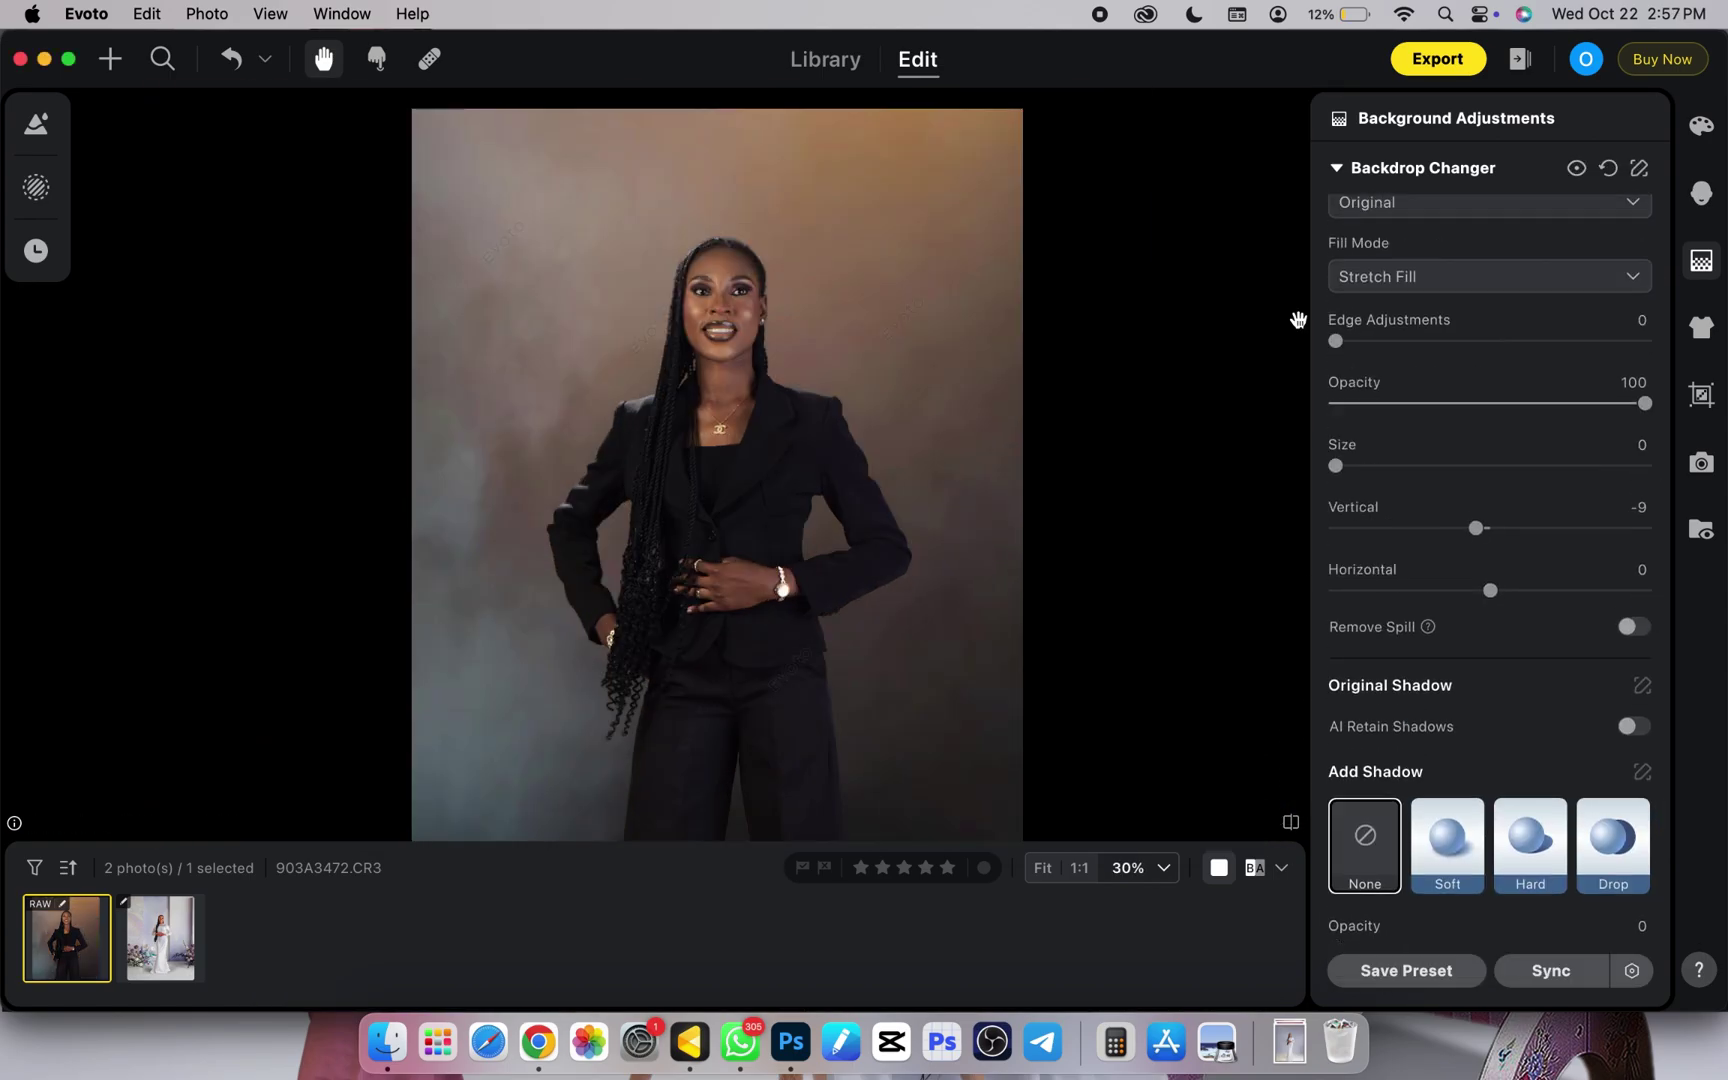
left_click(160, 938)
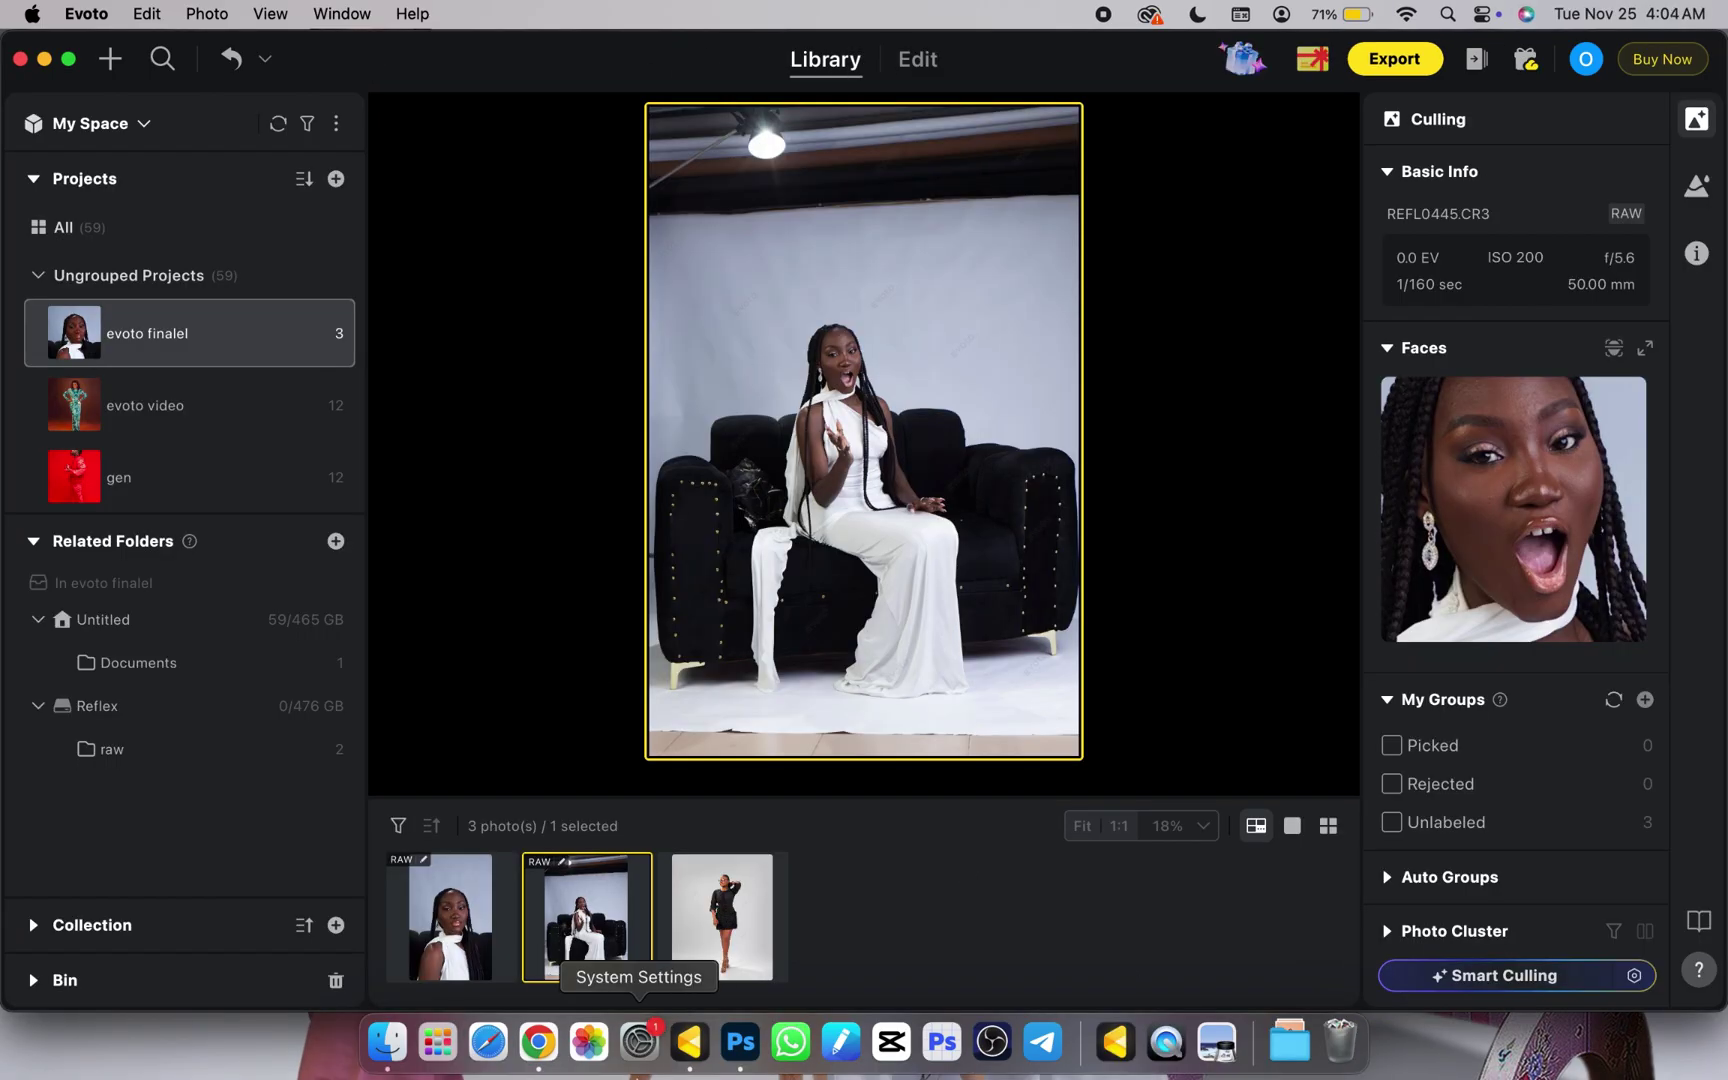
left_click(538, 1045)
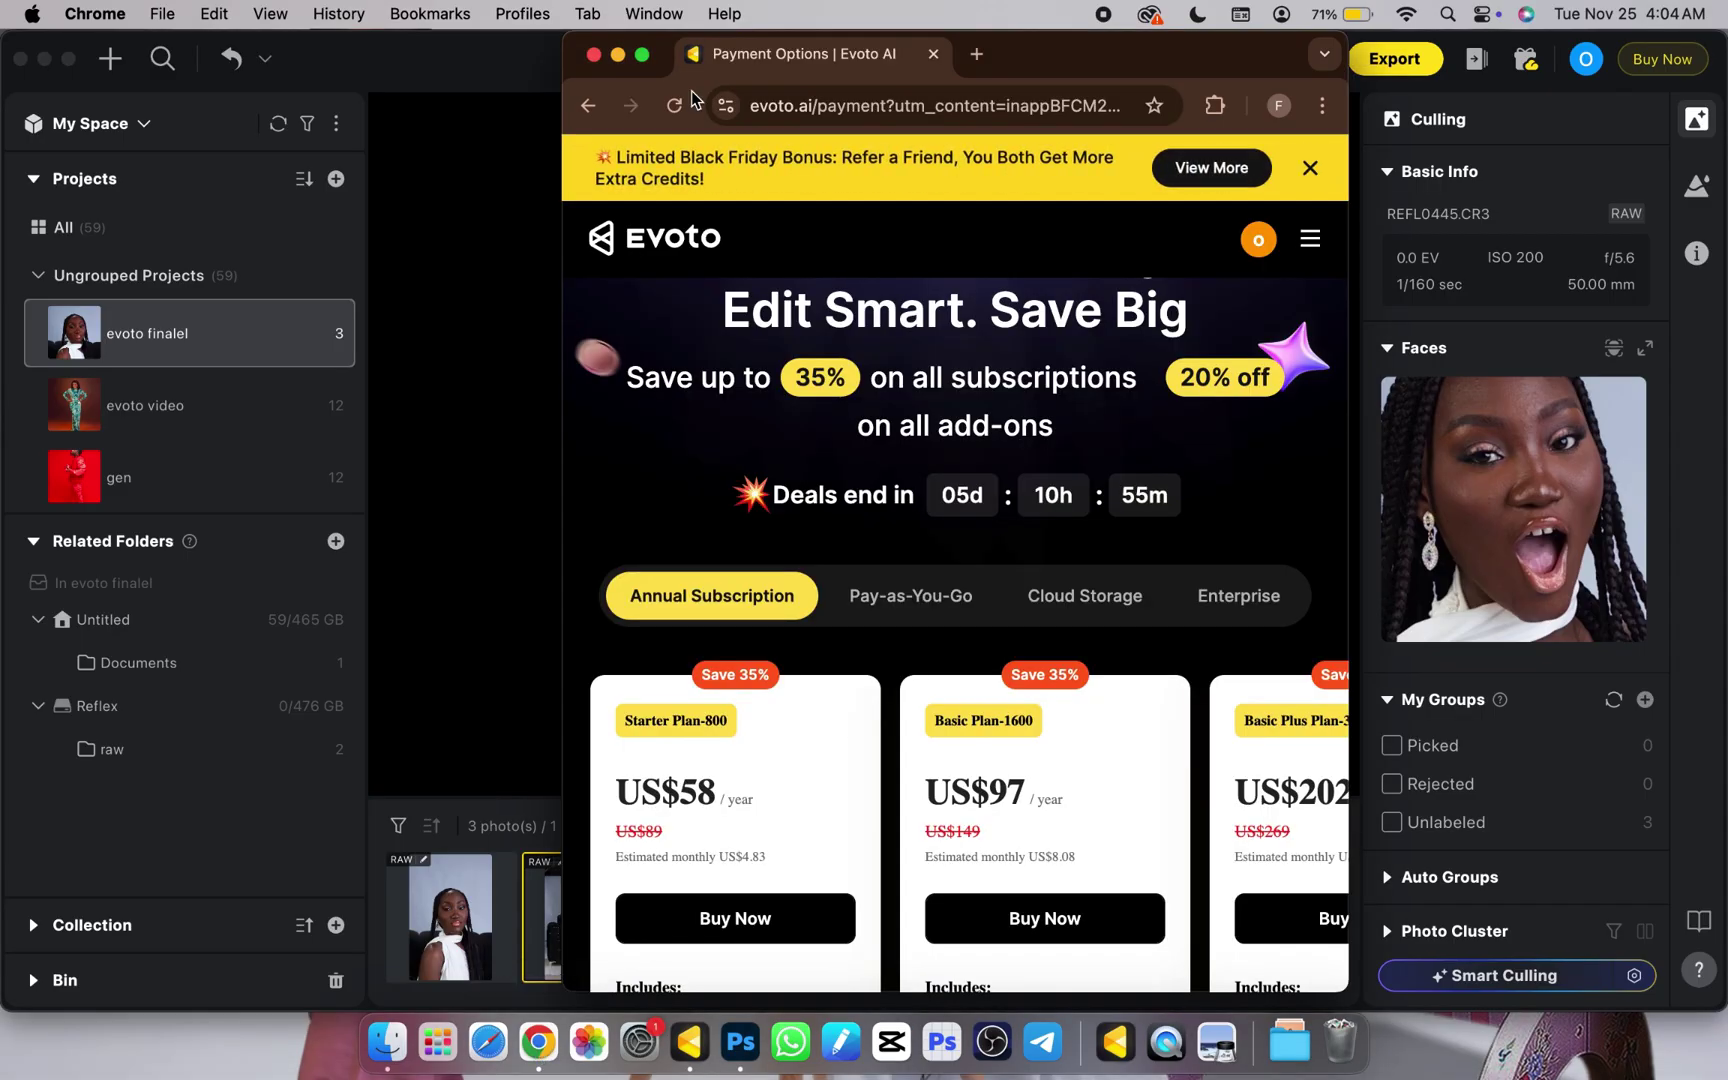
left_click(643, 55)
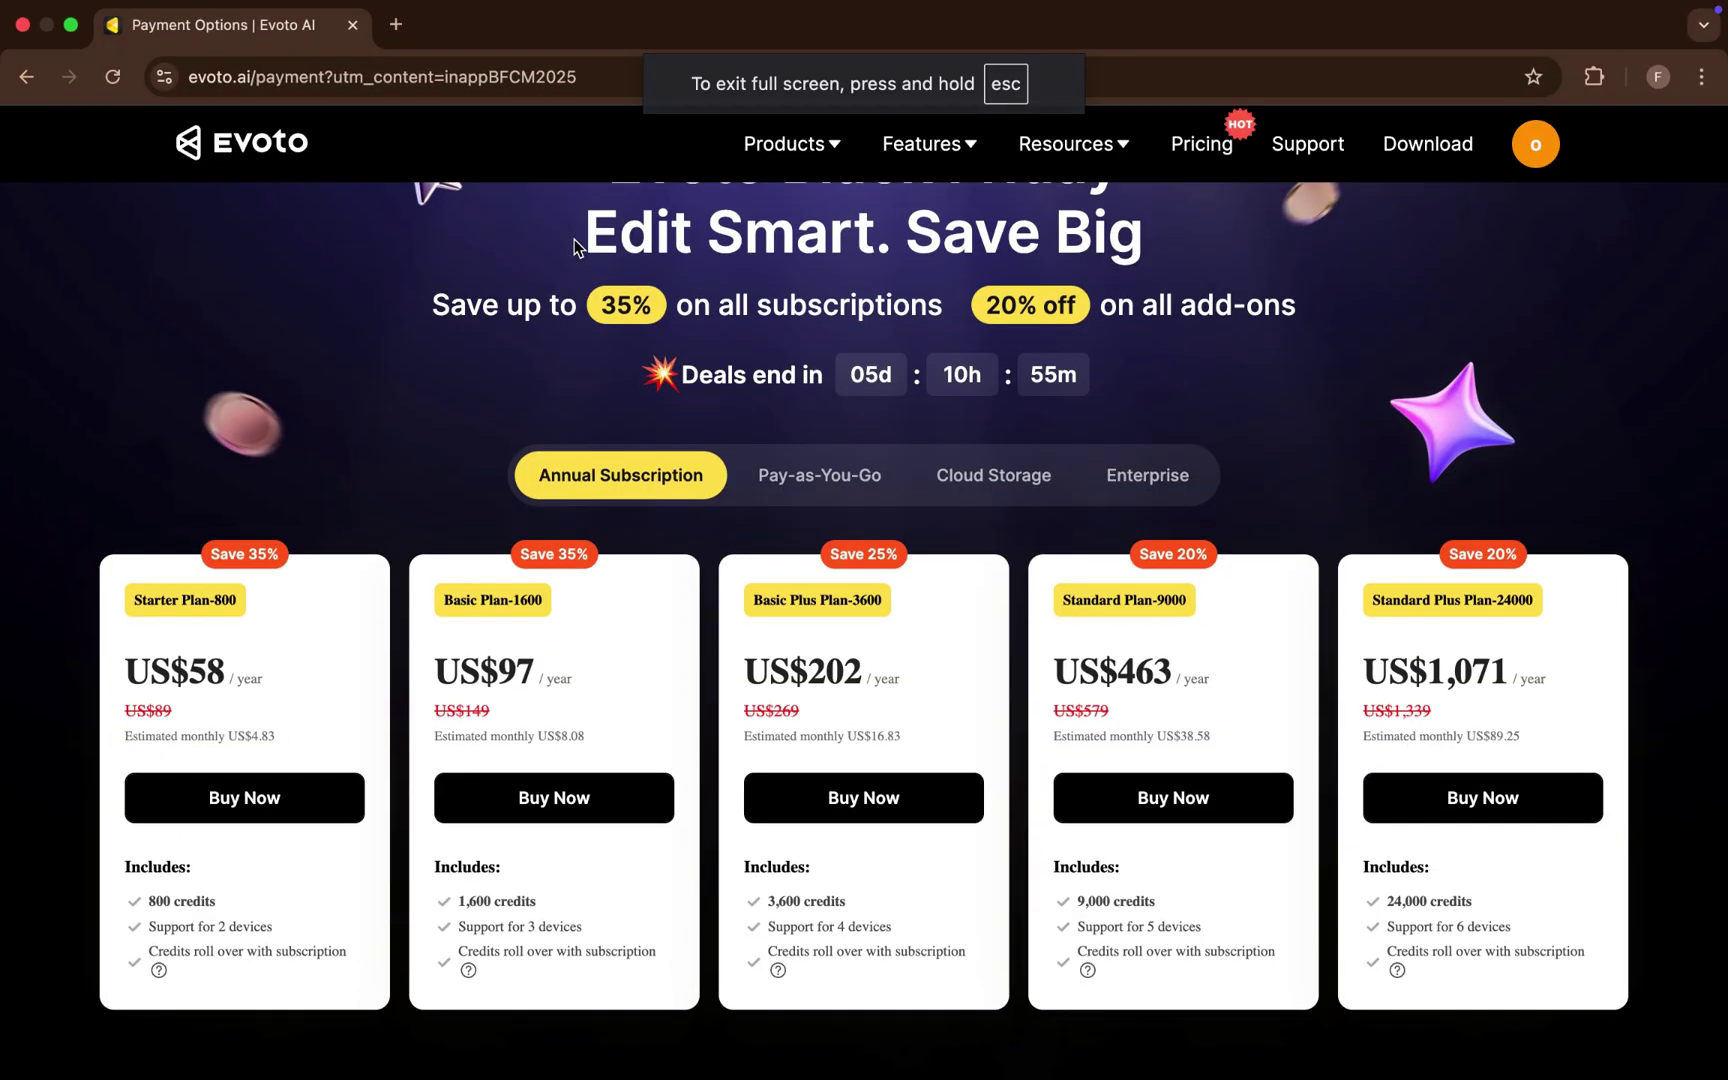
scroll(398, 672, "down", 1)
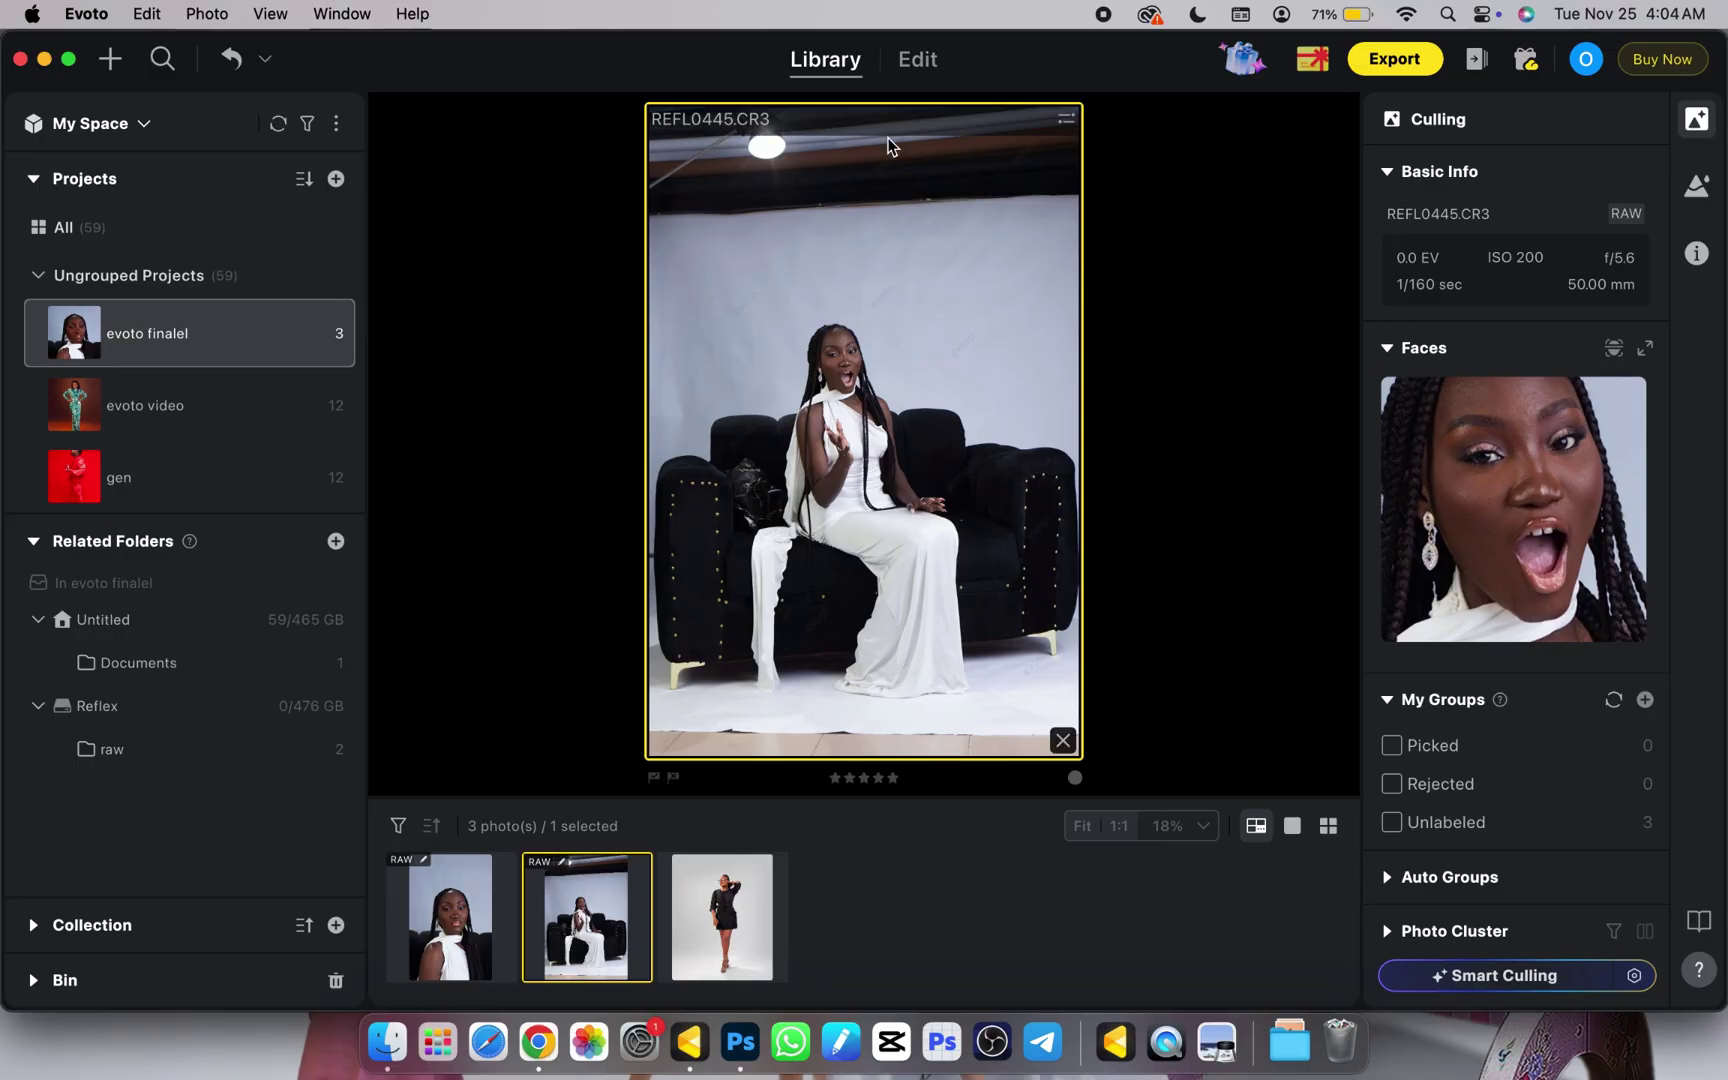
Open seated portrait REFL0445.CR3 in Edit and show its Background Adjustments tools.
left_click(916, 62)
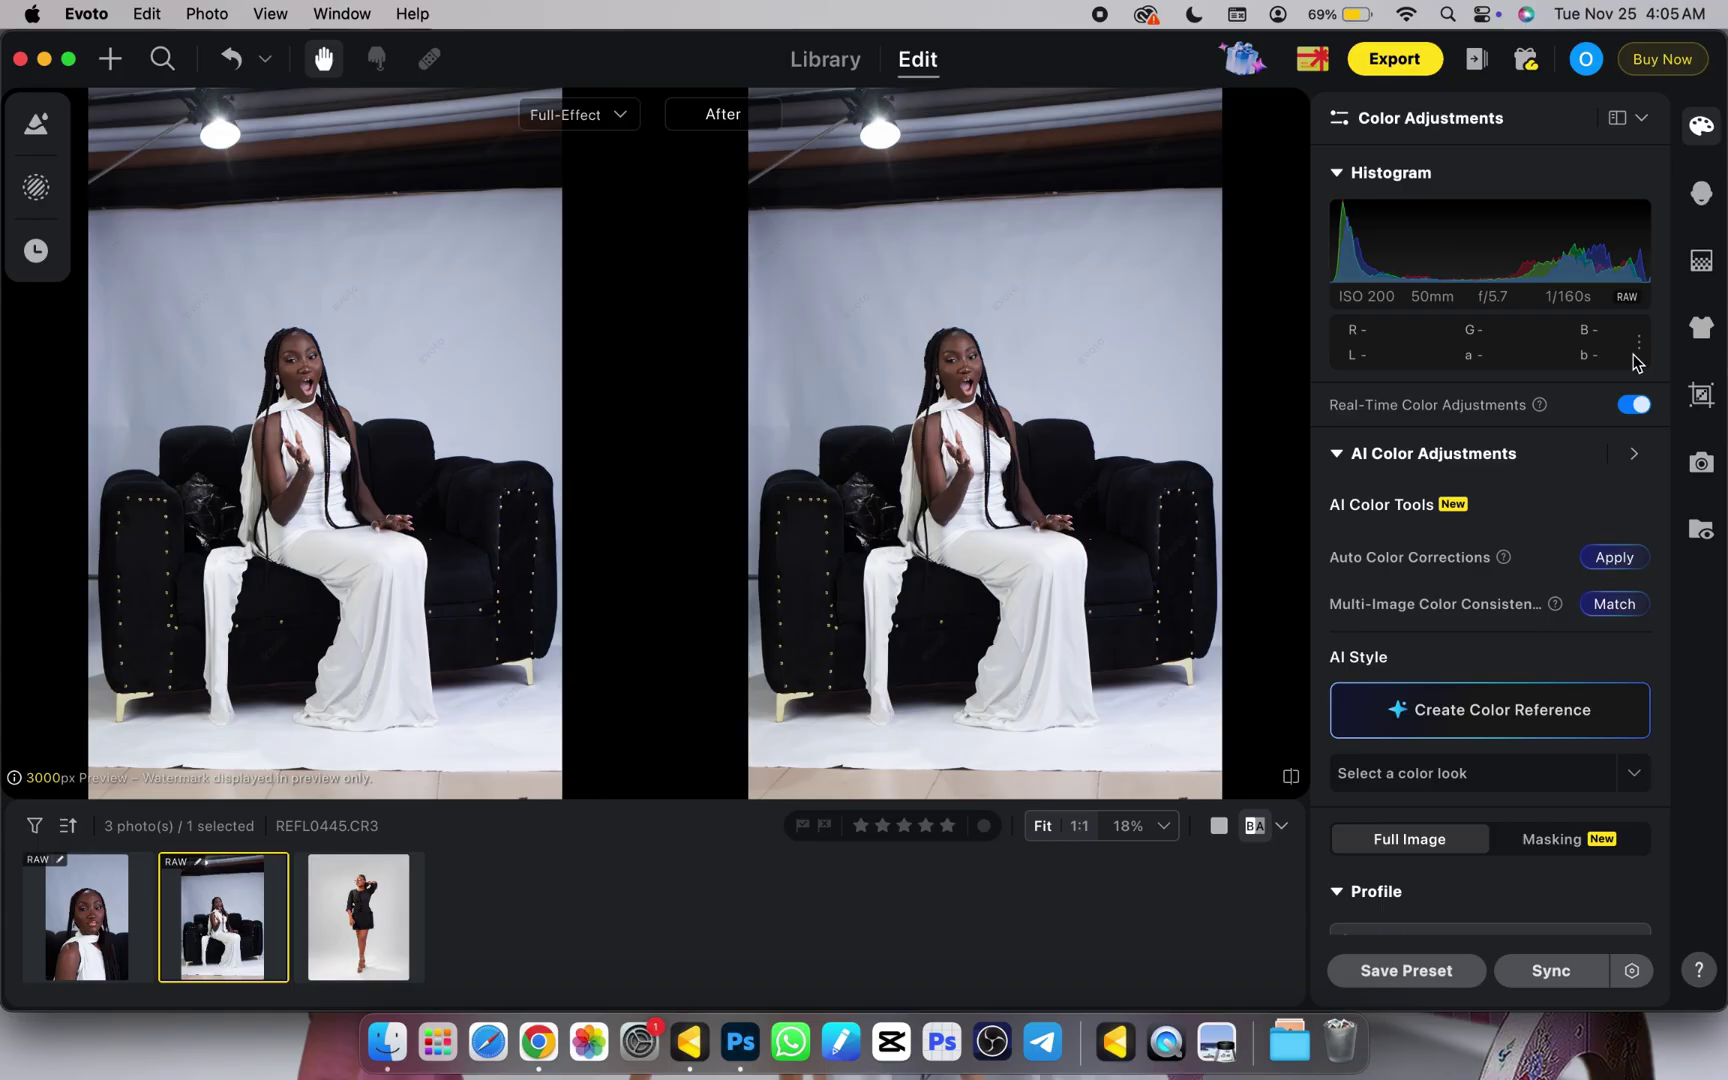
left_click(1690, 268)
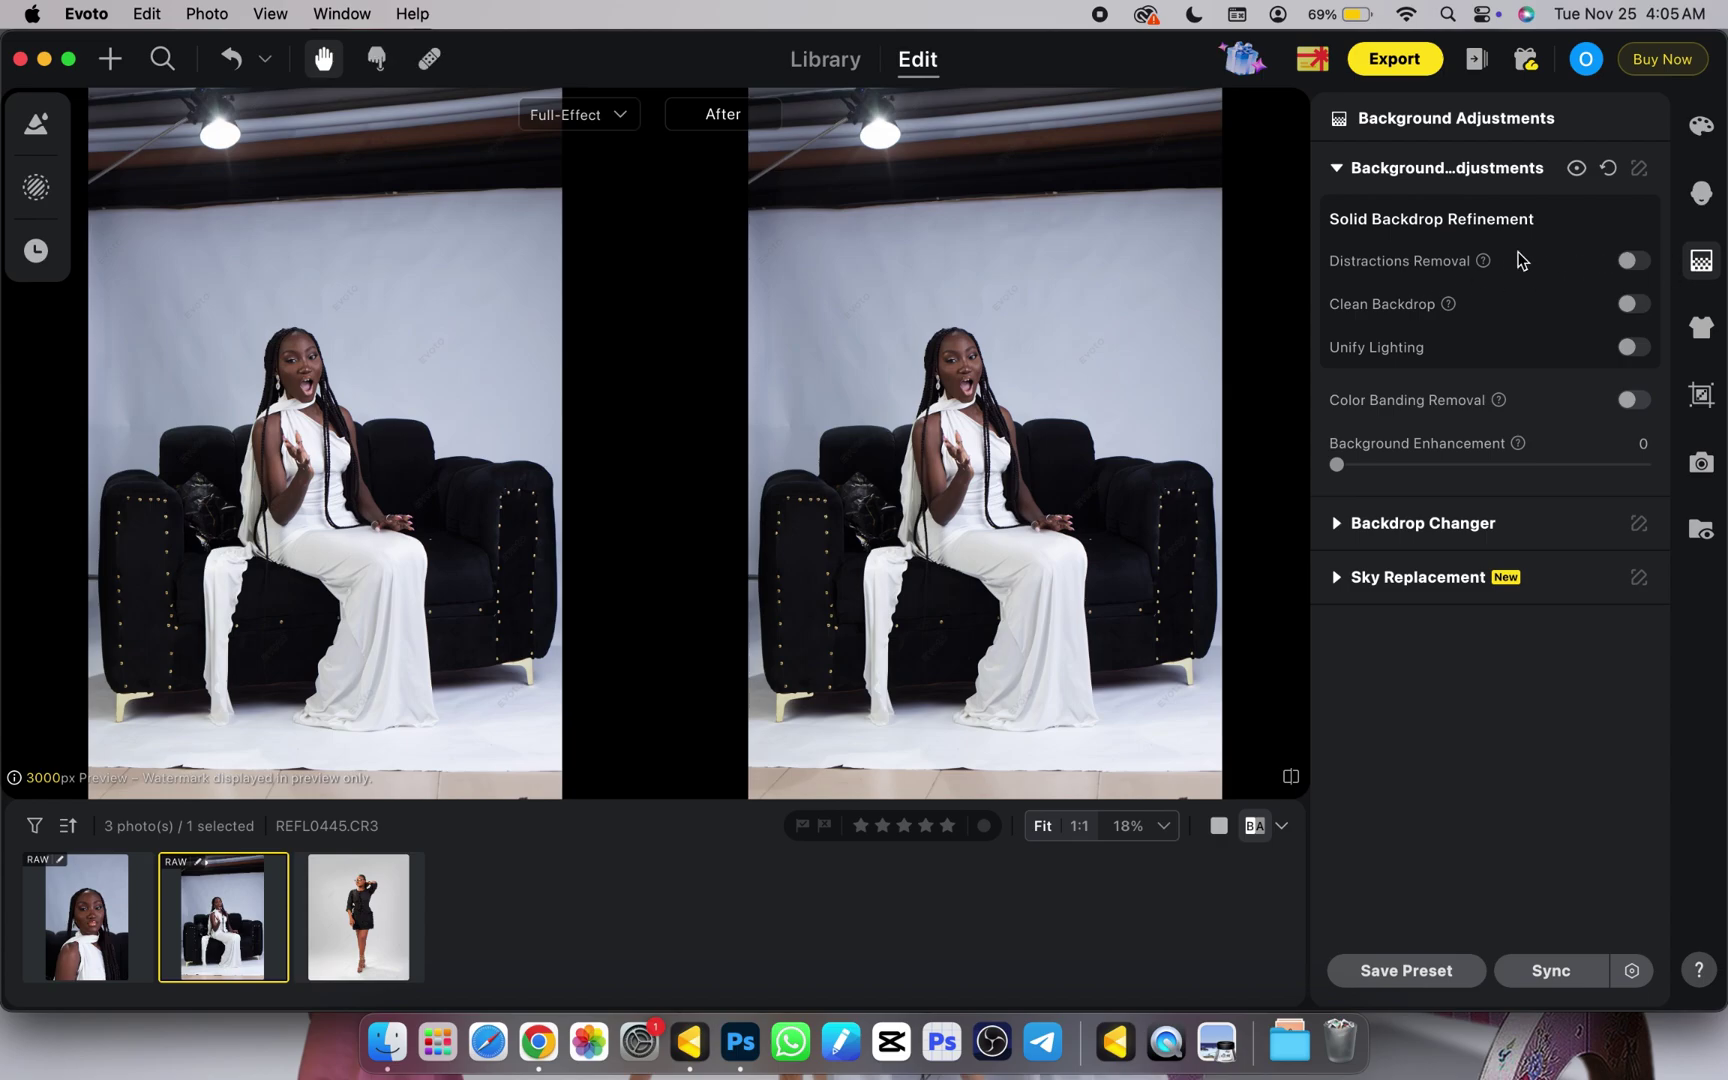
Enable Distractions Removal, Clean Backdrop and Unify Lighting on the seated portrait, then compare before/after.
left_click(1627, 267)
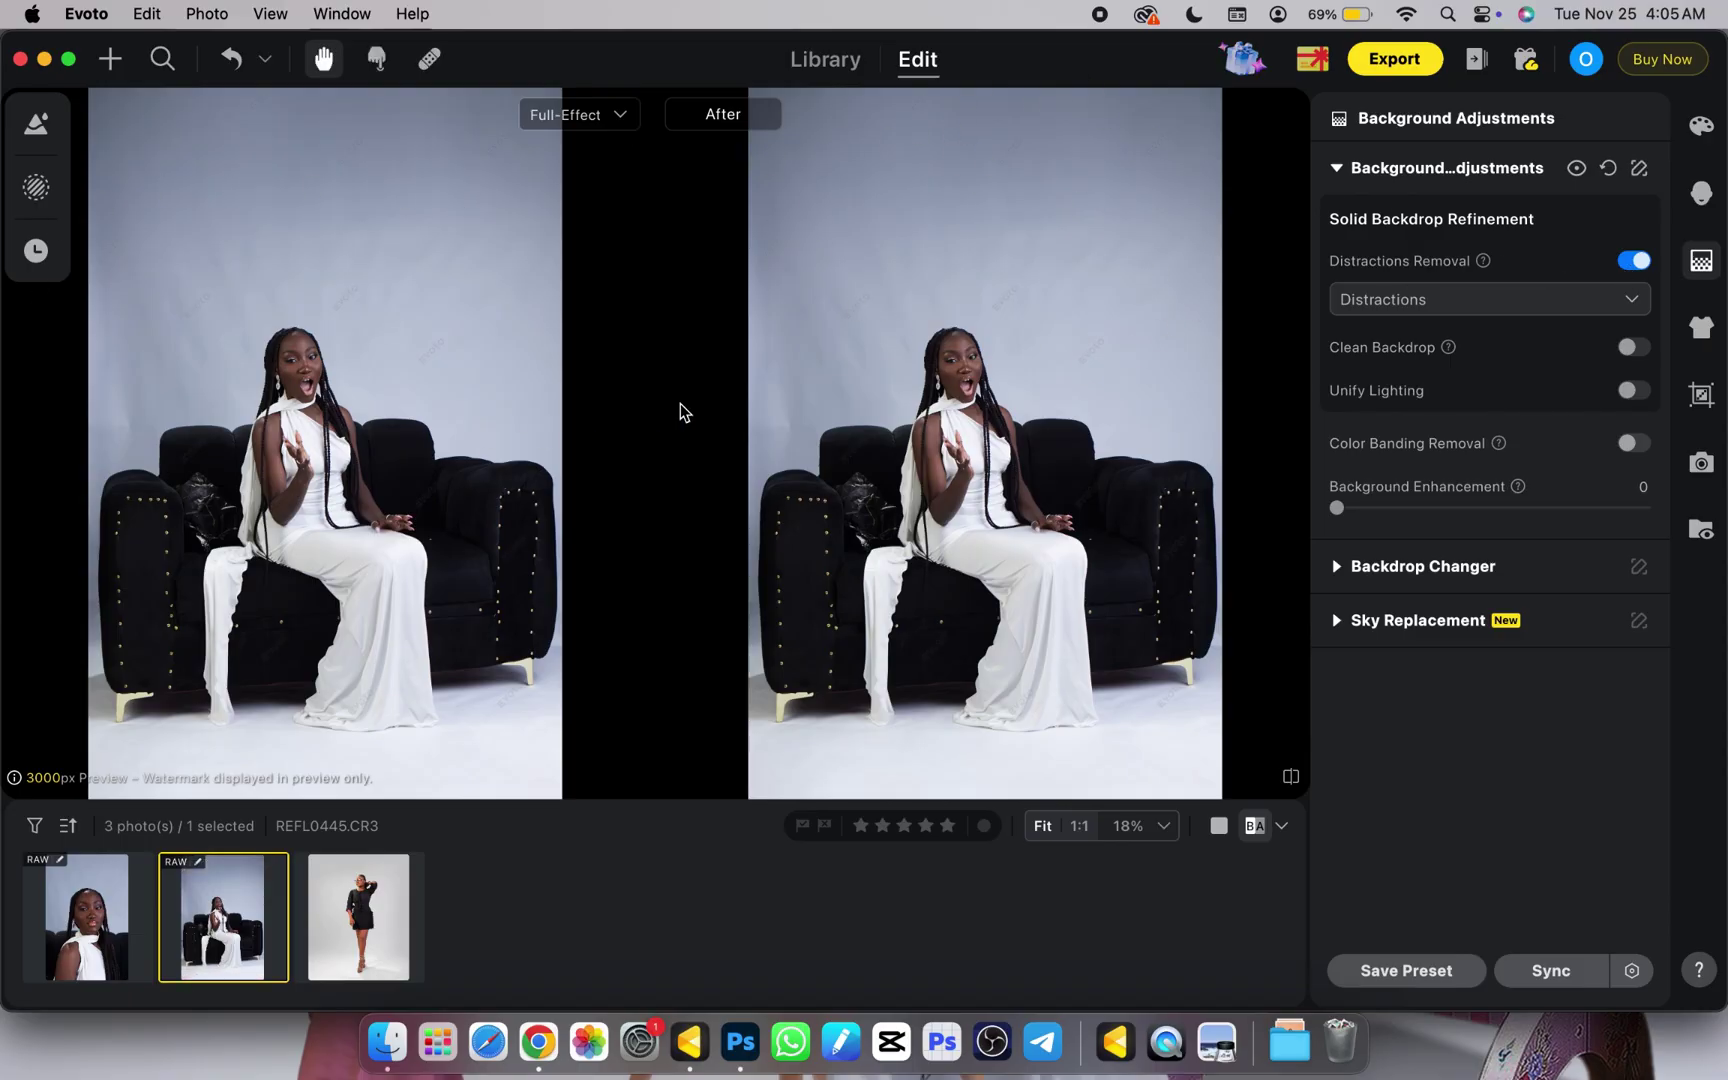
left_click(1256, 830)
left_click(1630, 348)
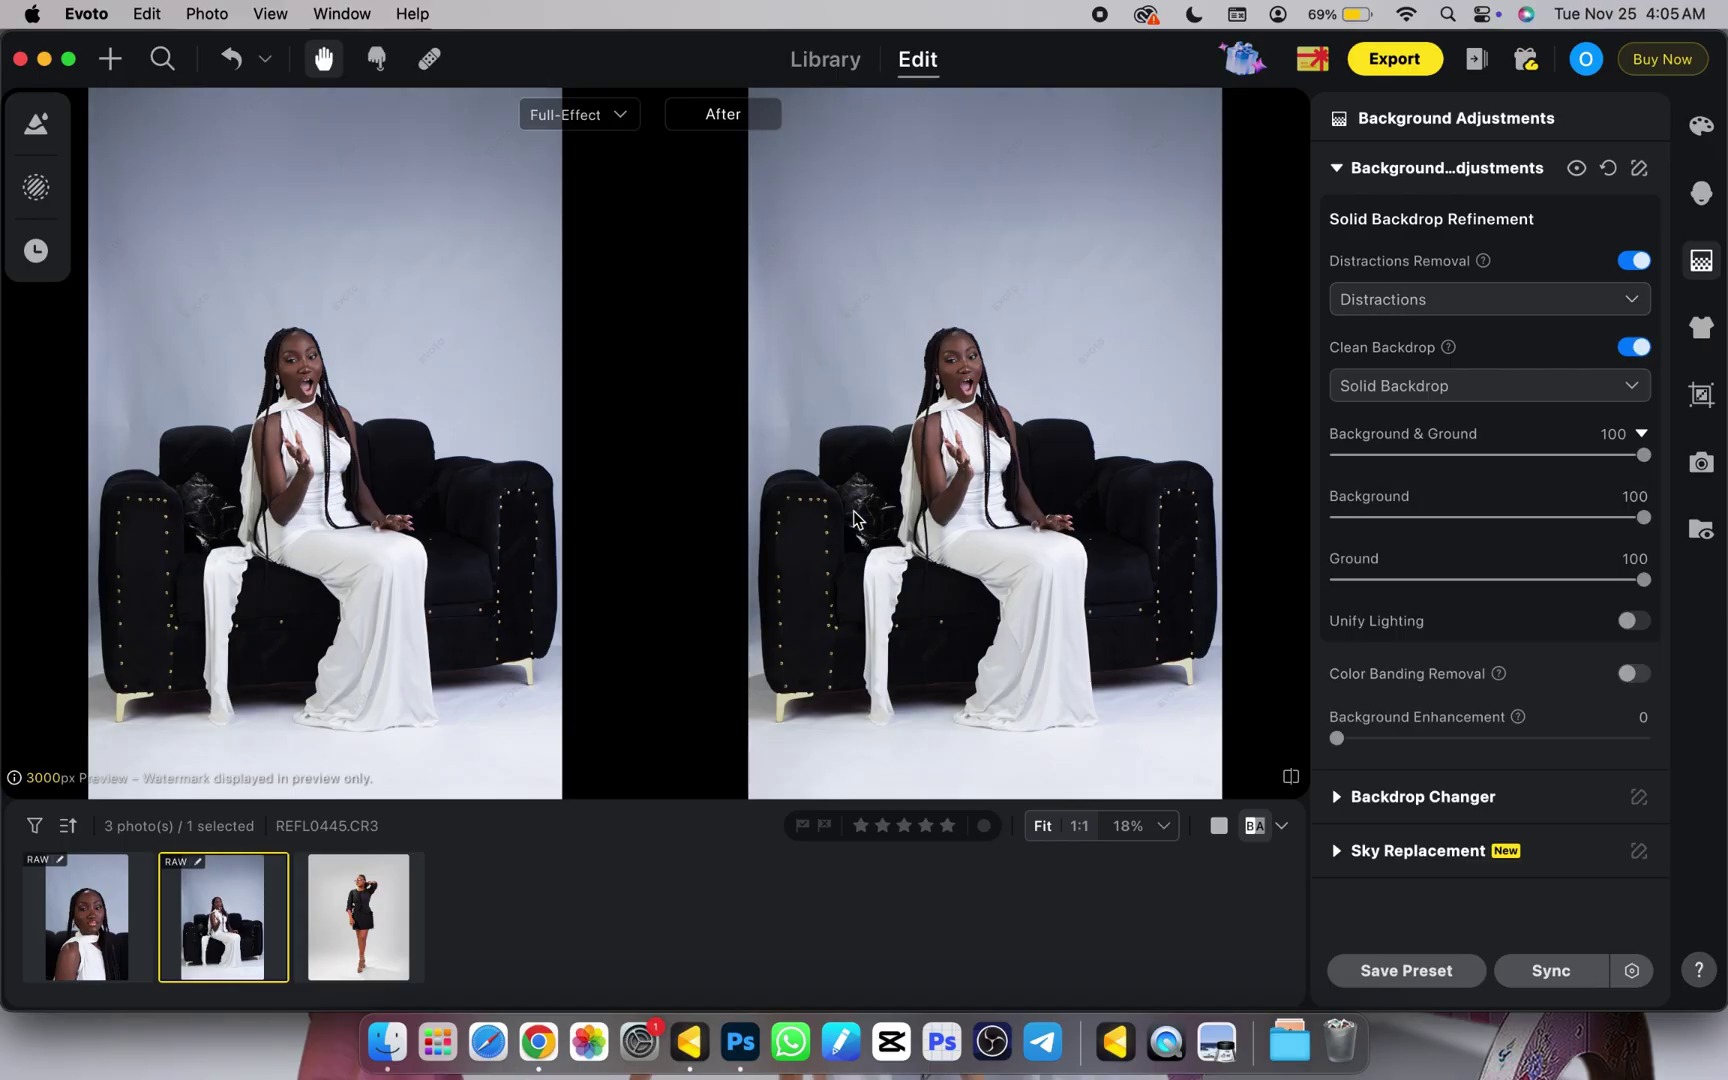
left_click(1634, 621)
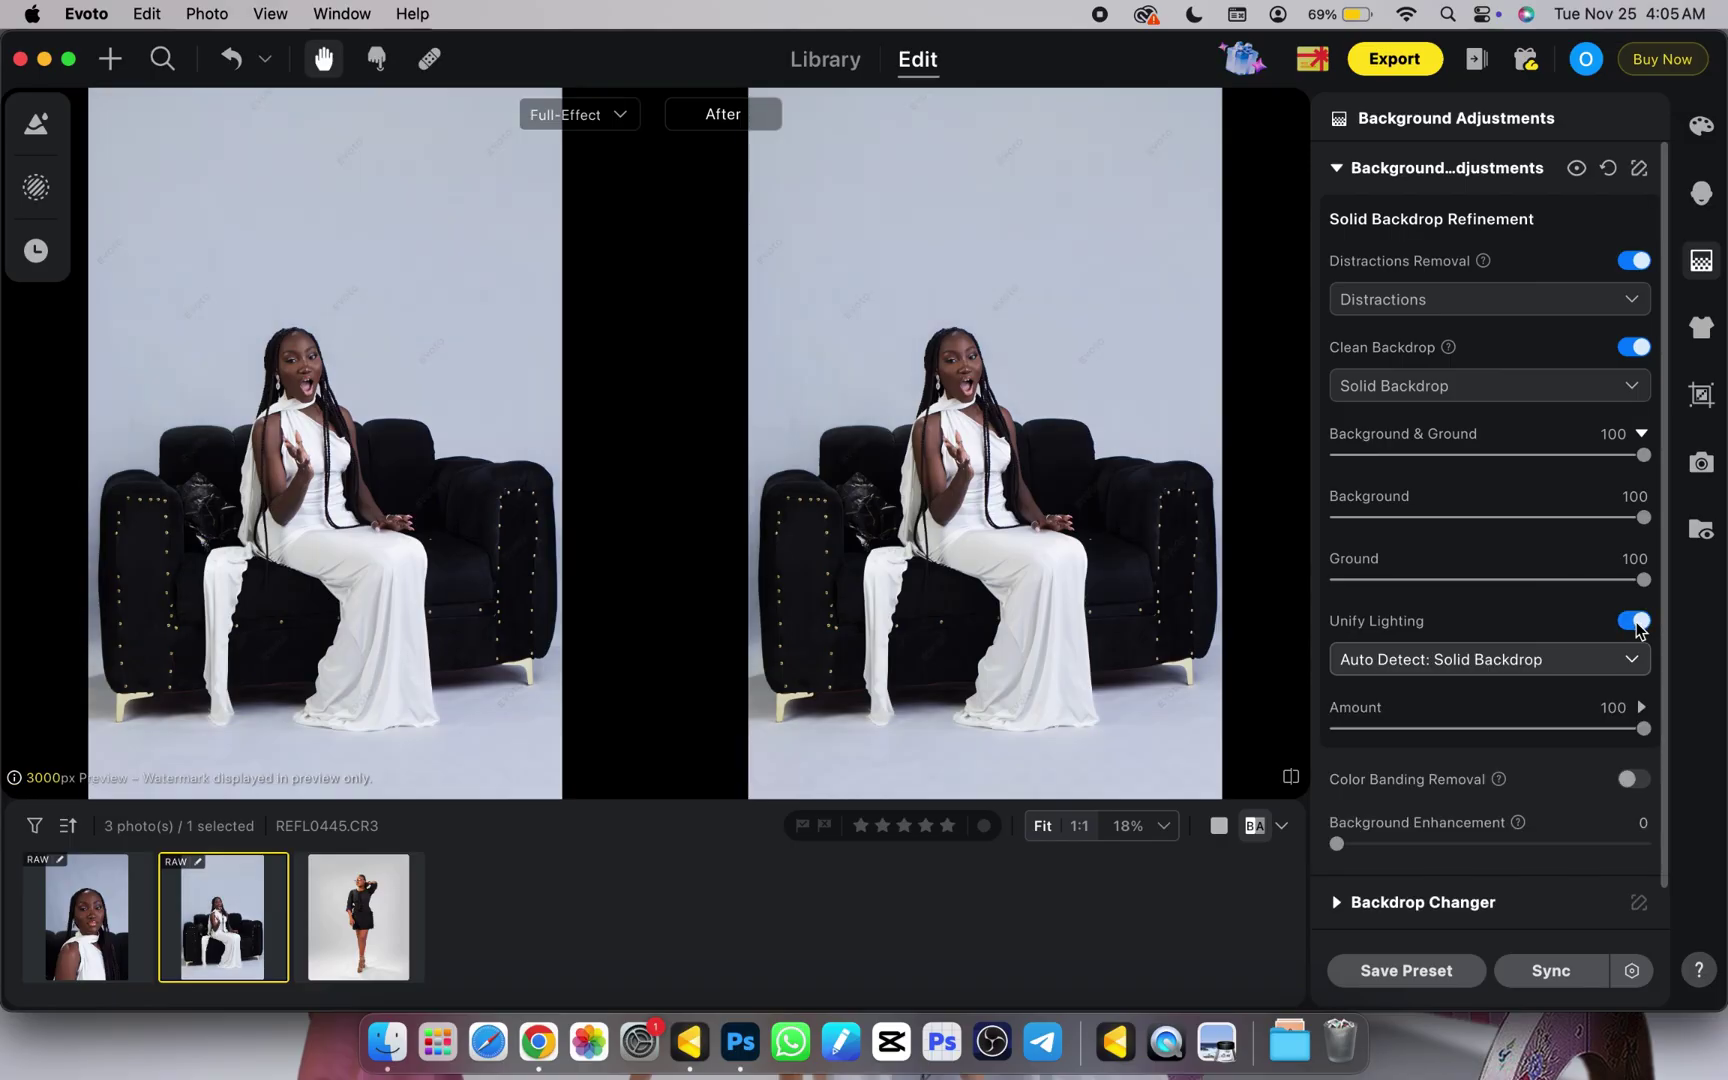
key("backslash")
key("backslash")
key("backslash")
key("backslash")
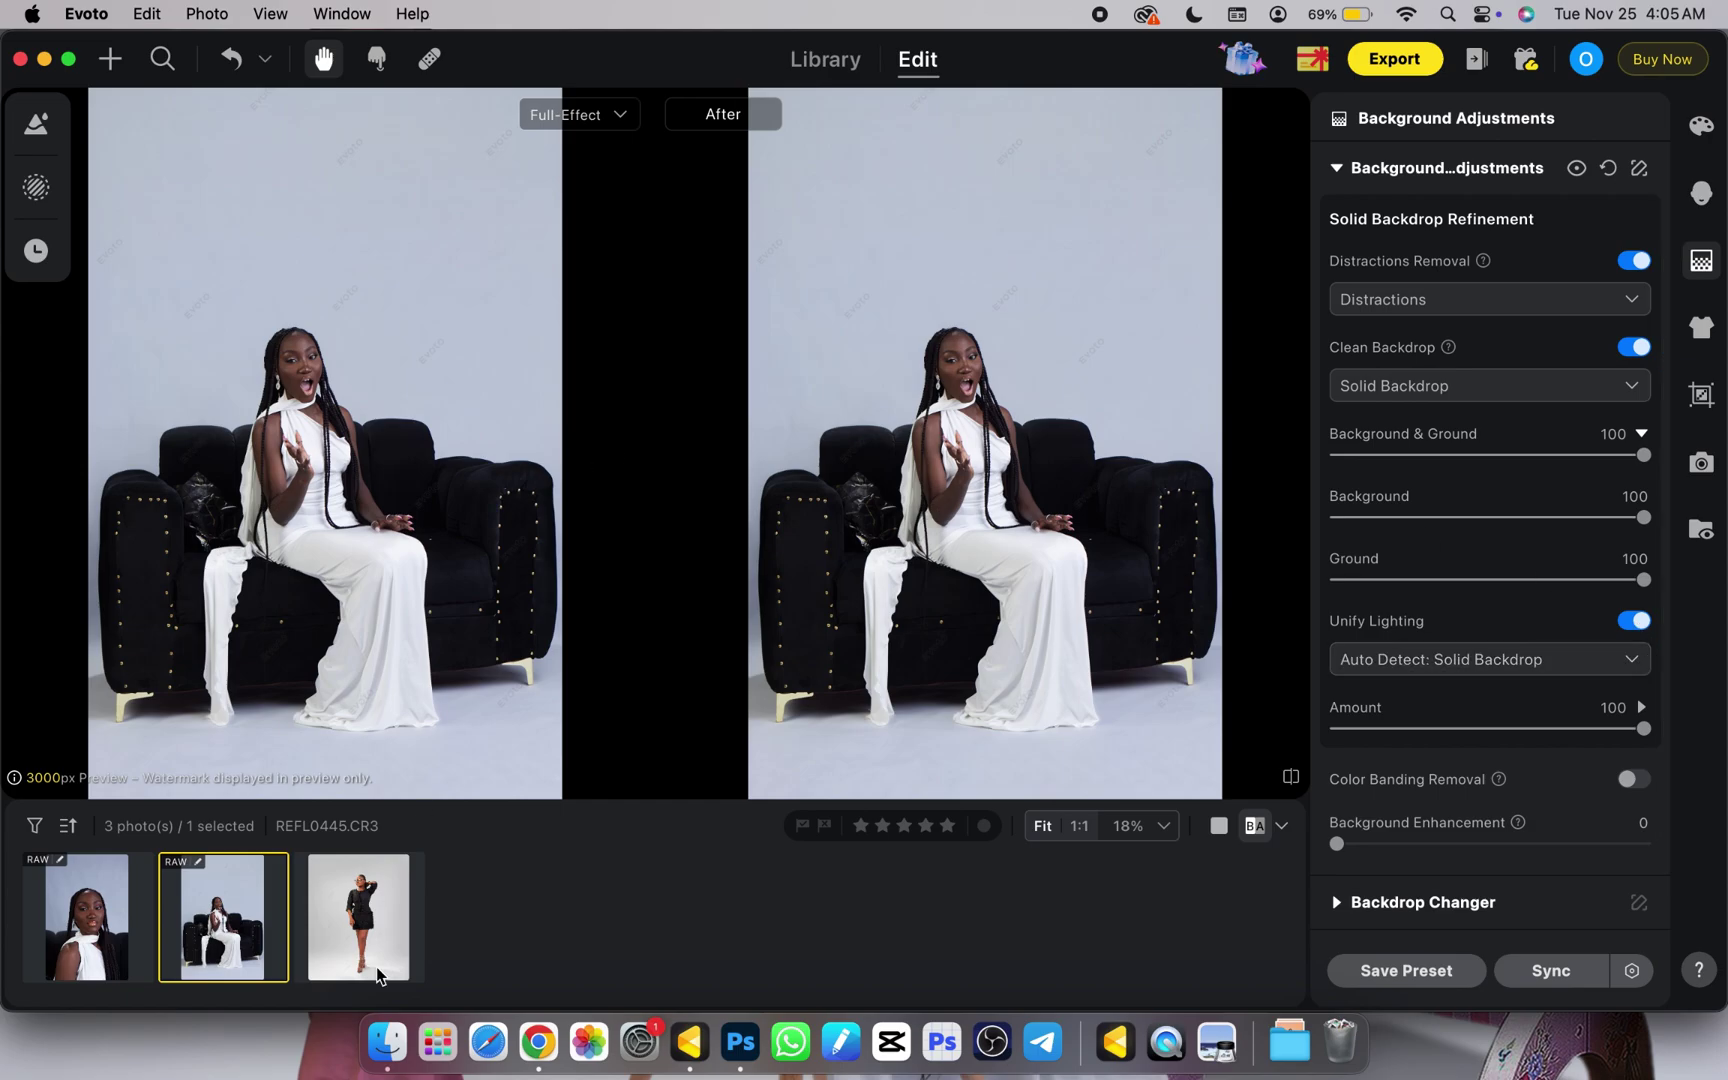
left_click(81, 955)
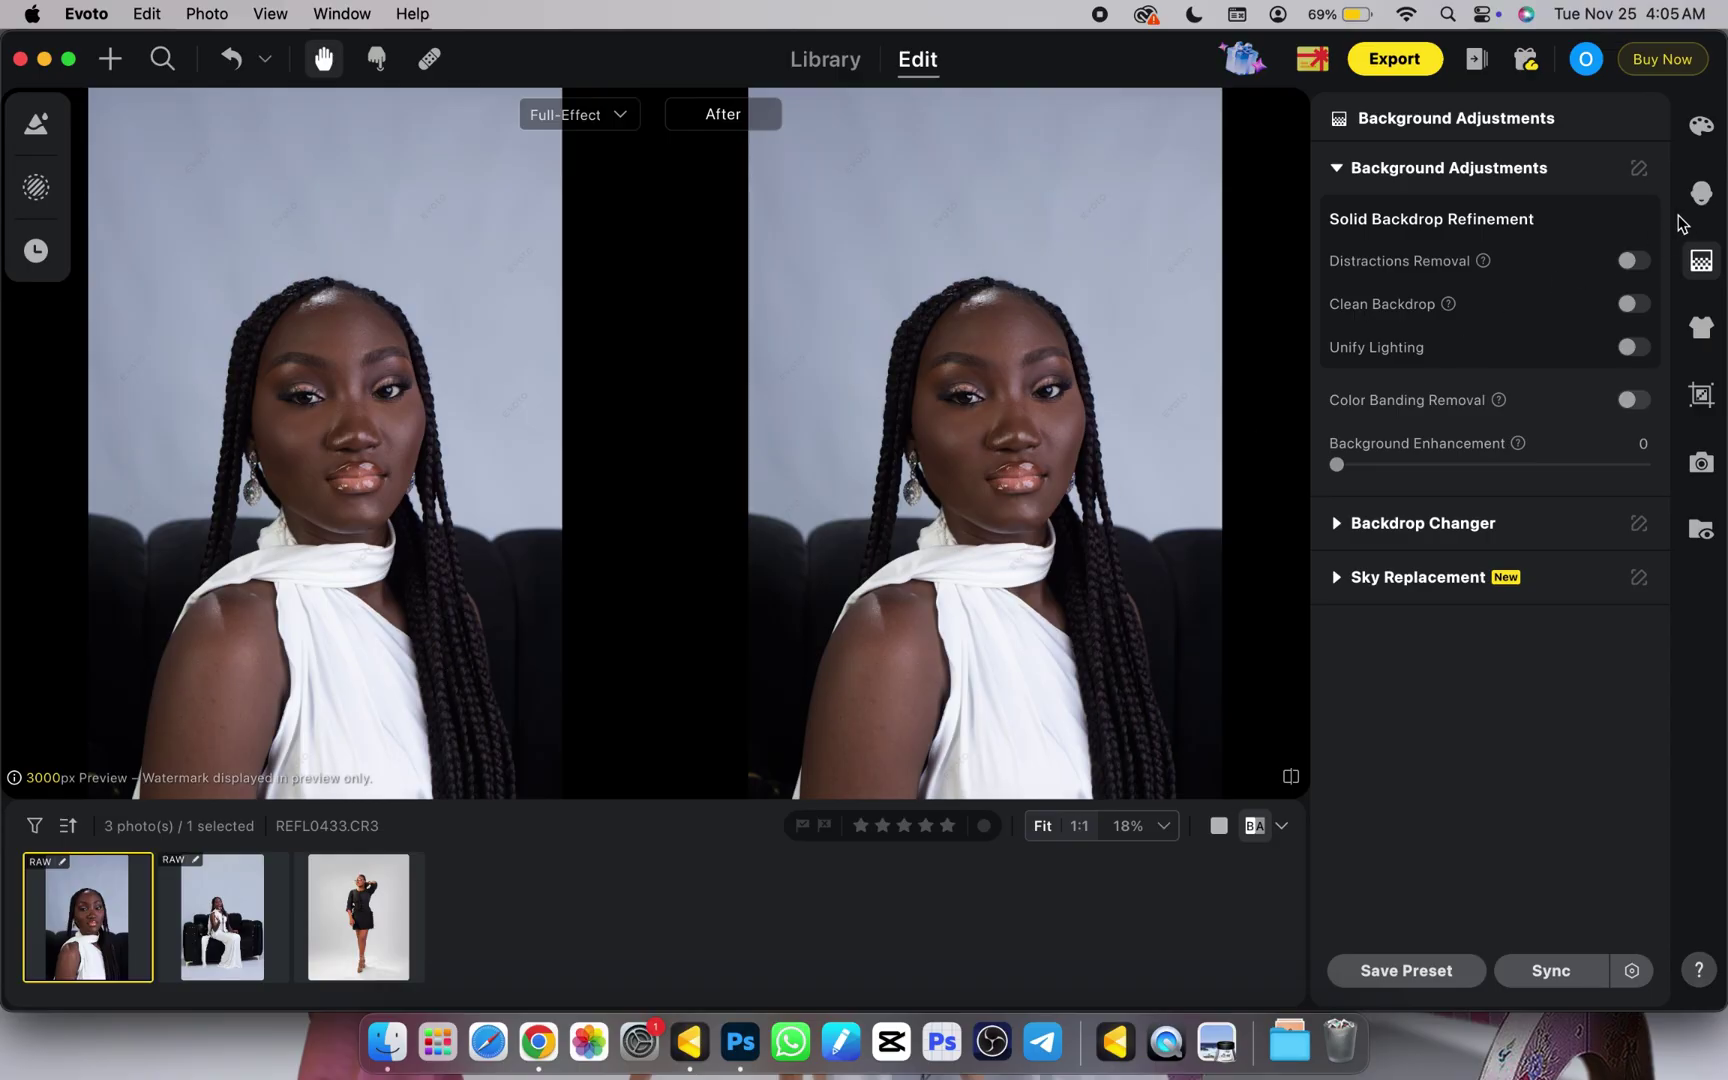
In Portrait Retouching, test Freckles & Acne, reset it to 100, and collapse Blemish Removal.
left_click(1703, 200)
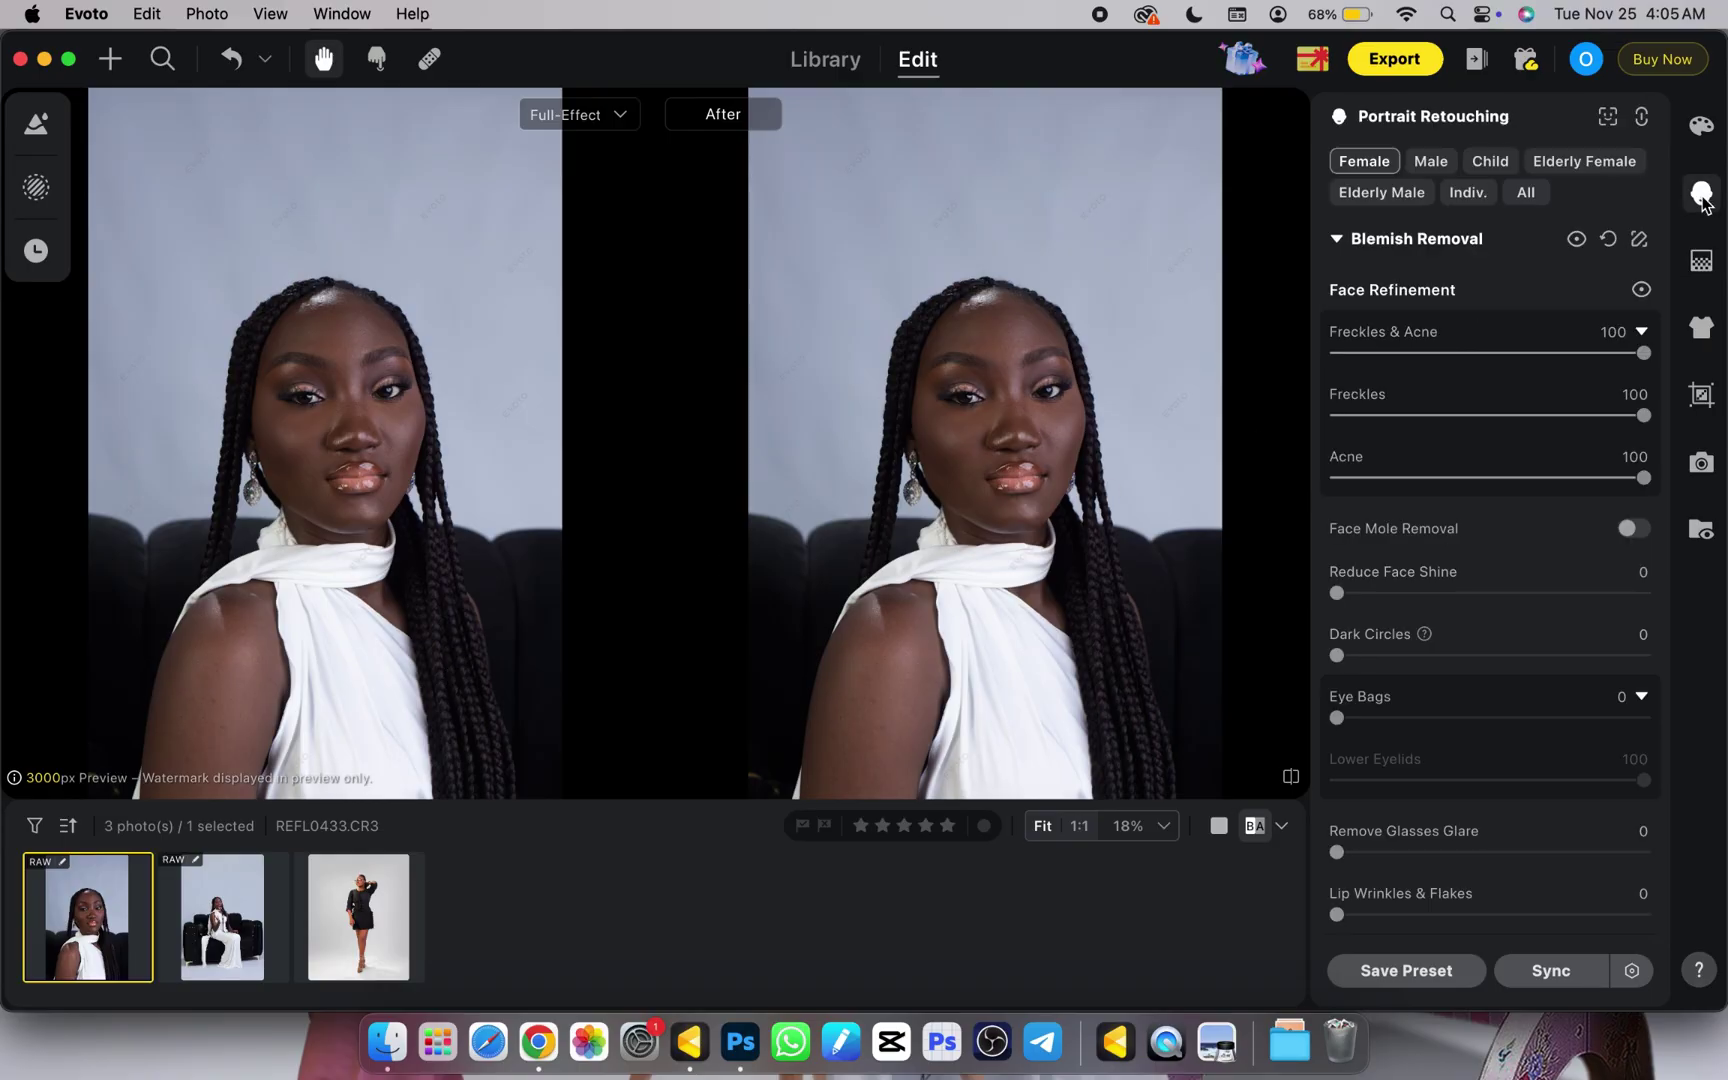
left_click(1386, 355)
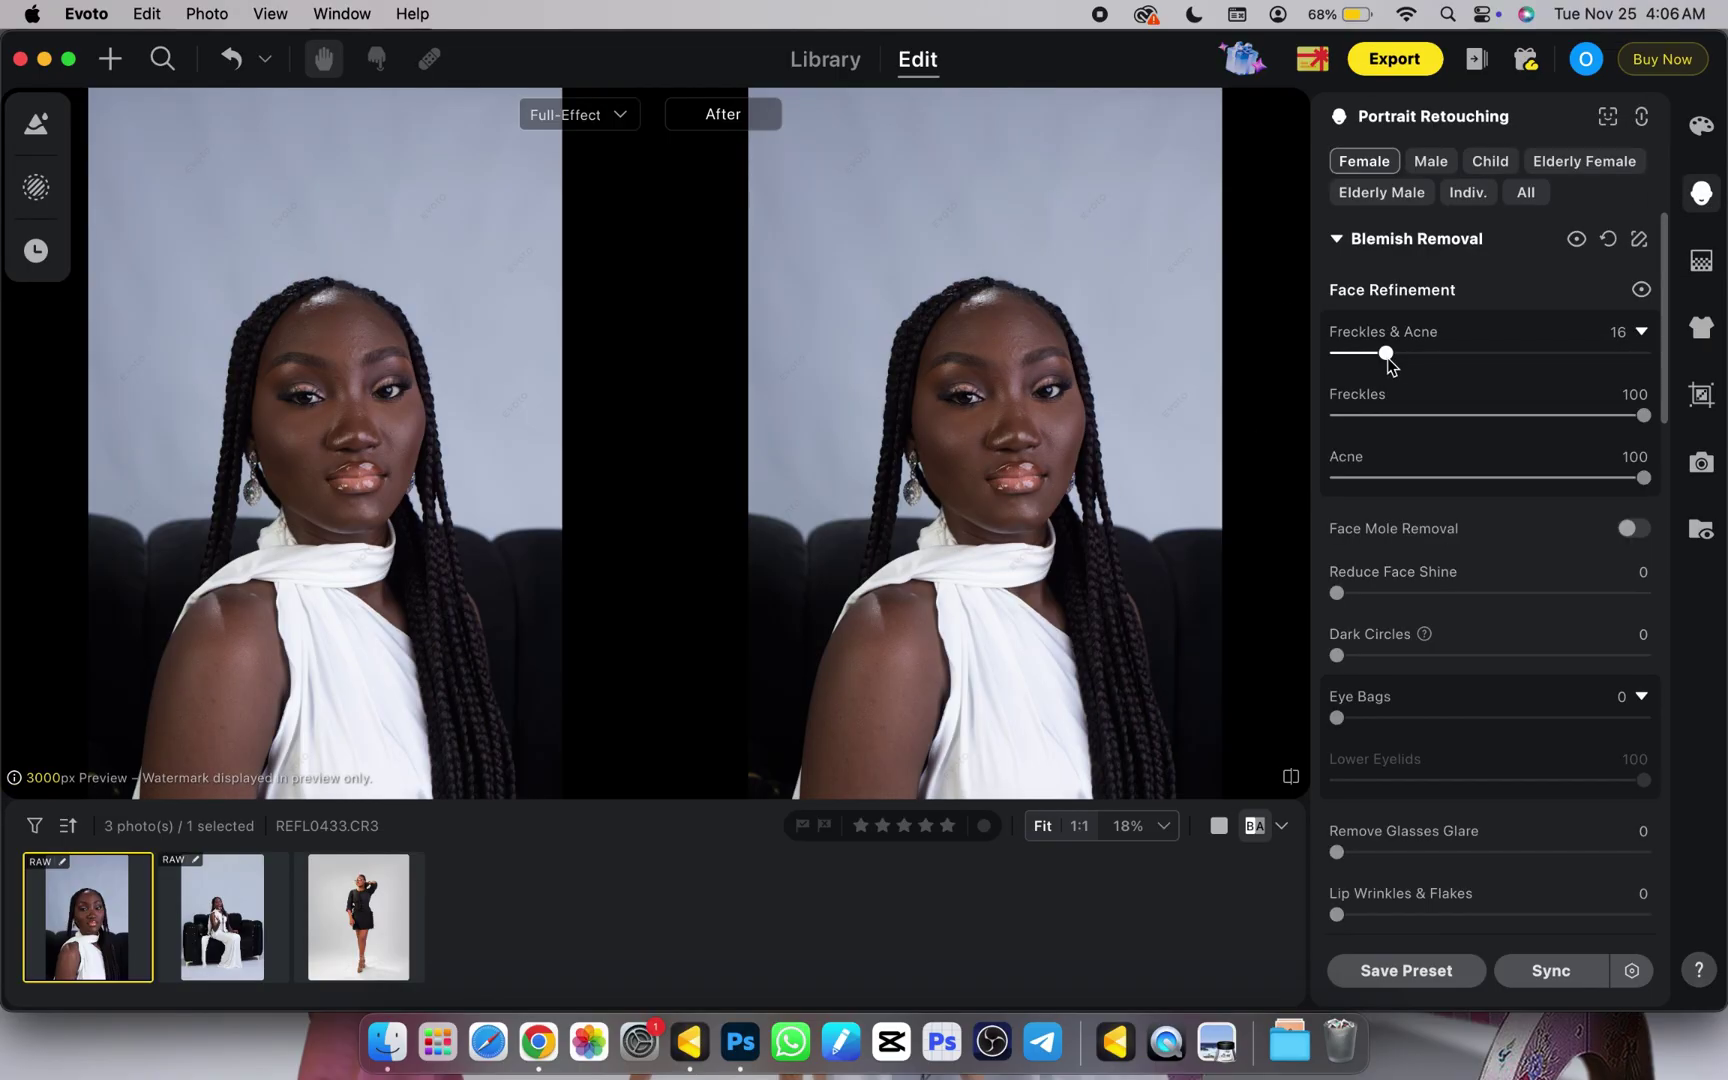
double_click(1386, 355)
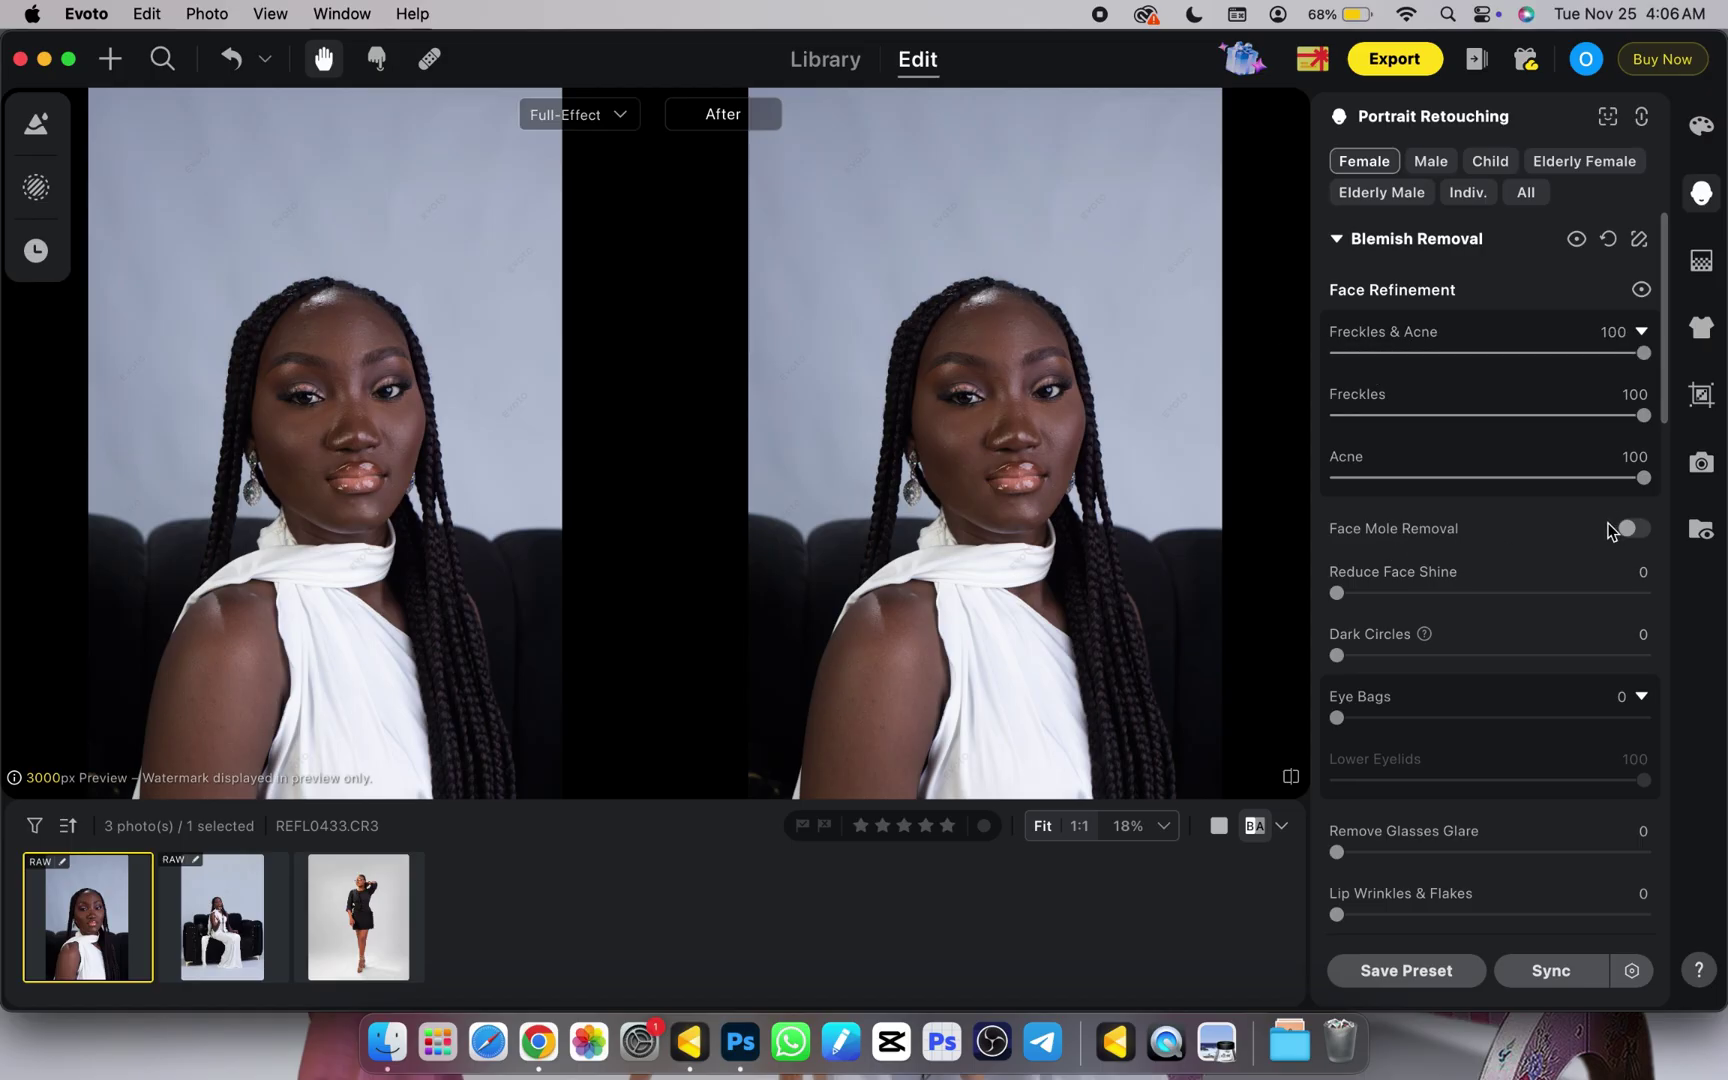
scroll(1608, 528, "down", 3)
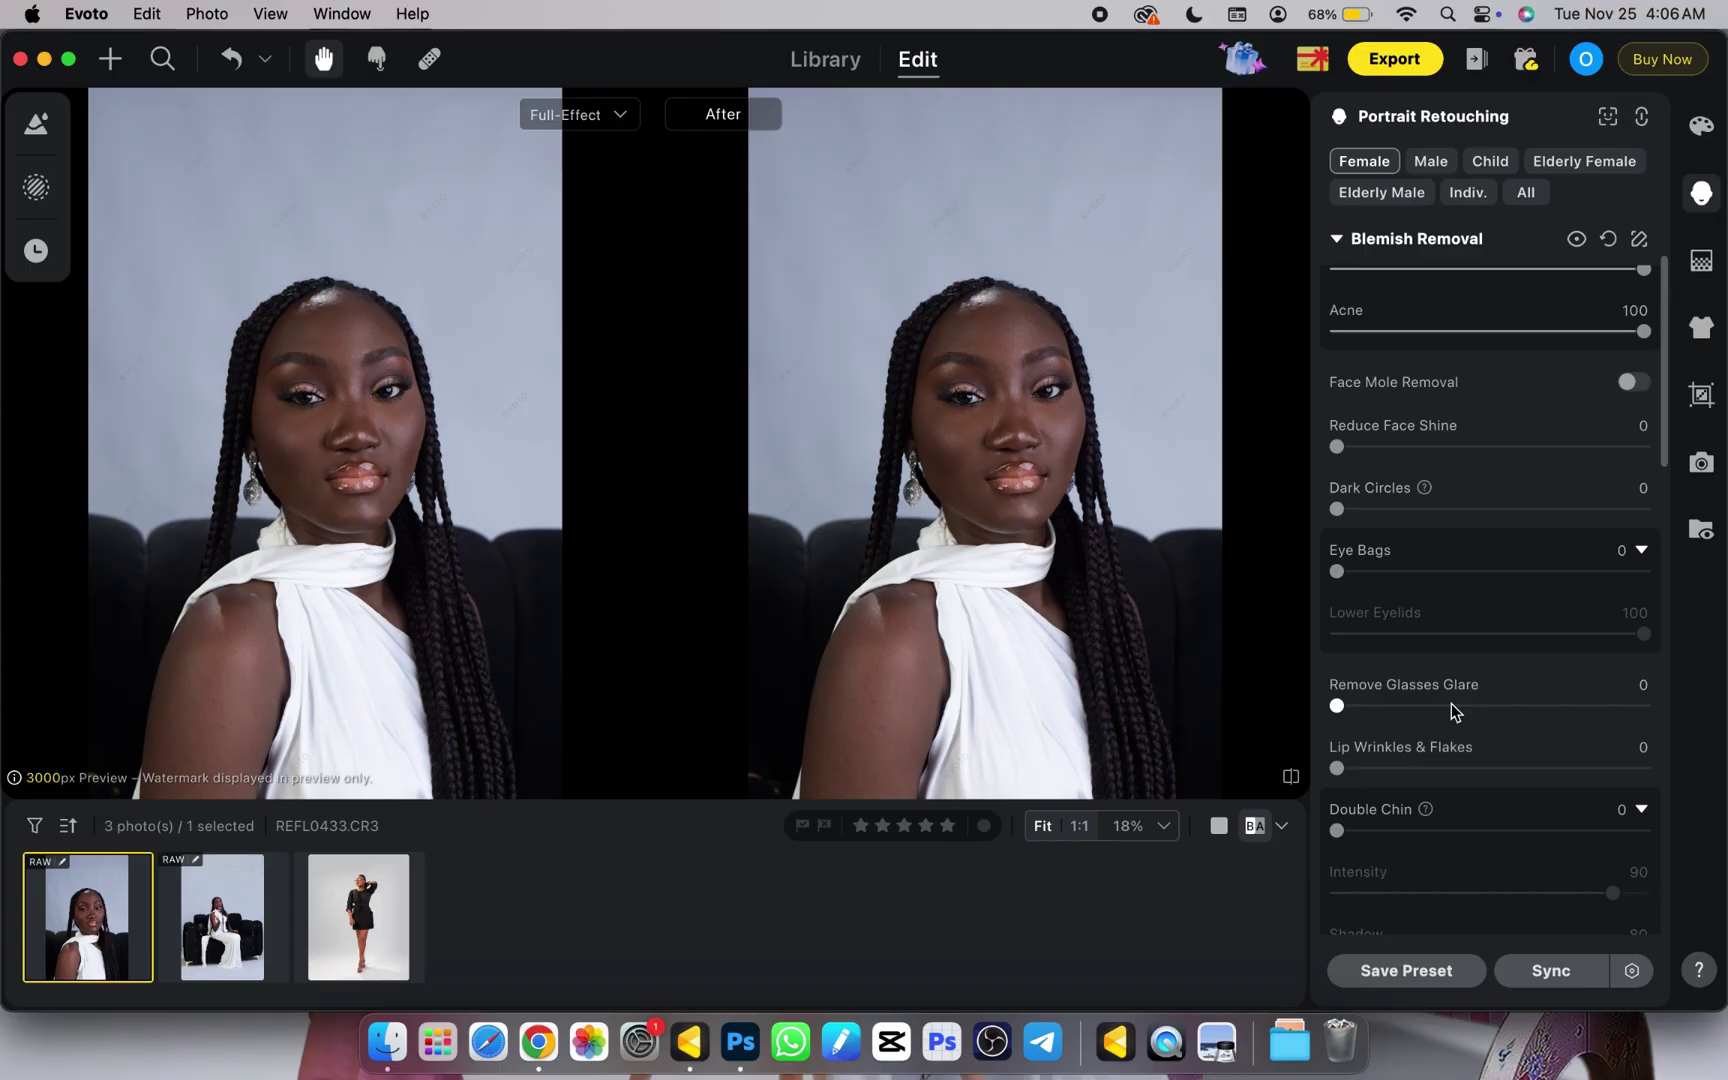
scroll(1451, 703, "down", 1)
scroll(1451, 703, "down", 1)
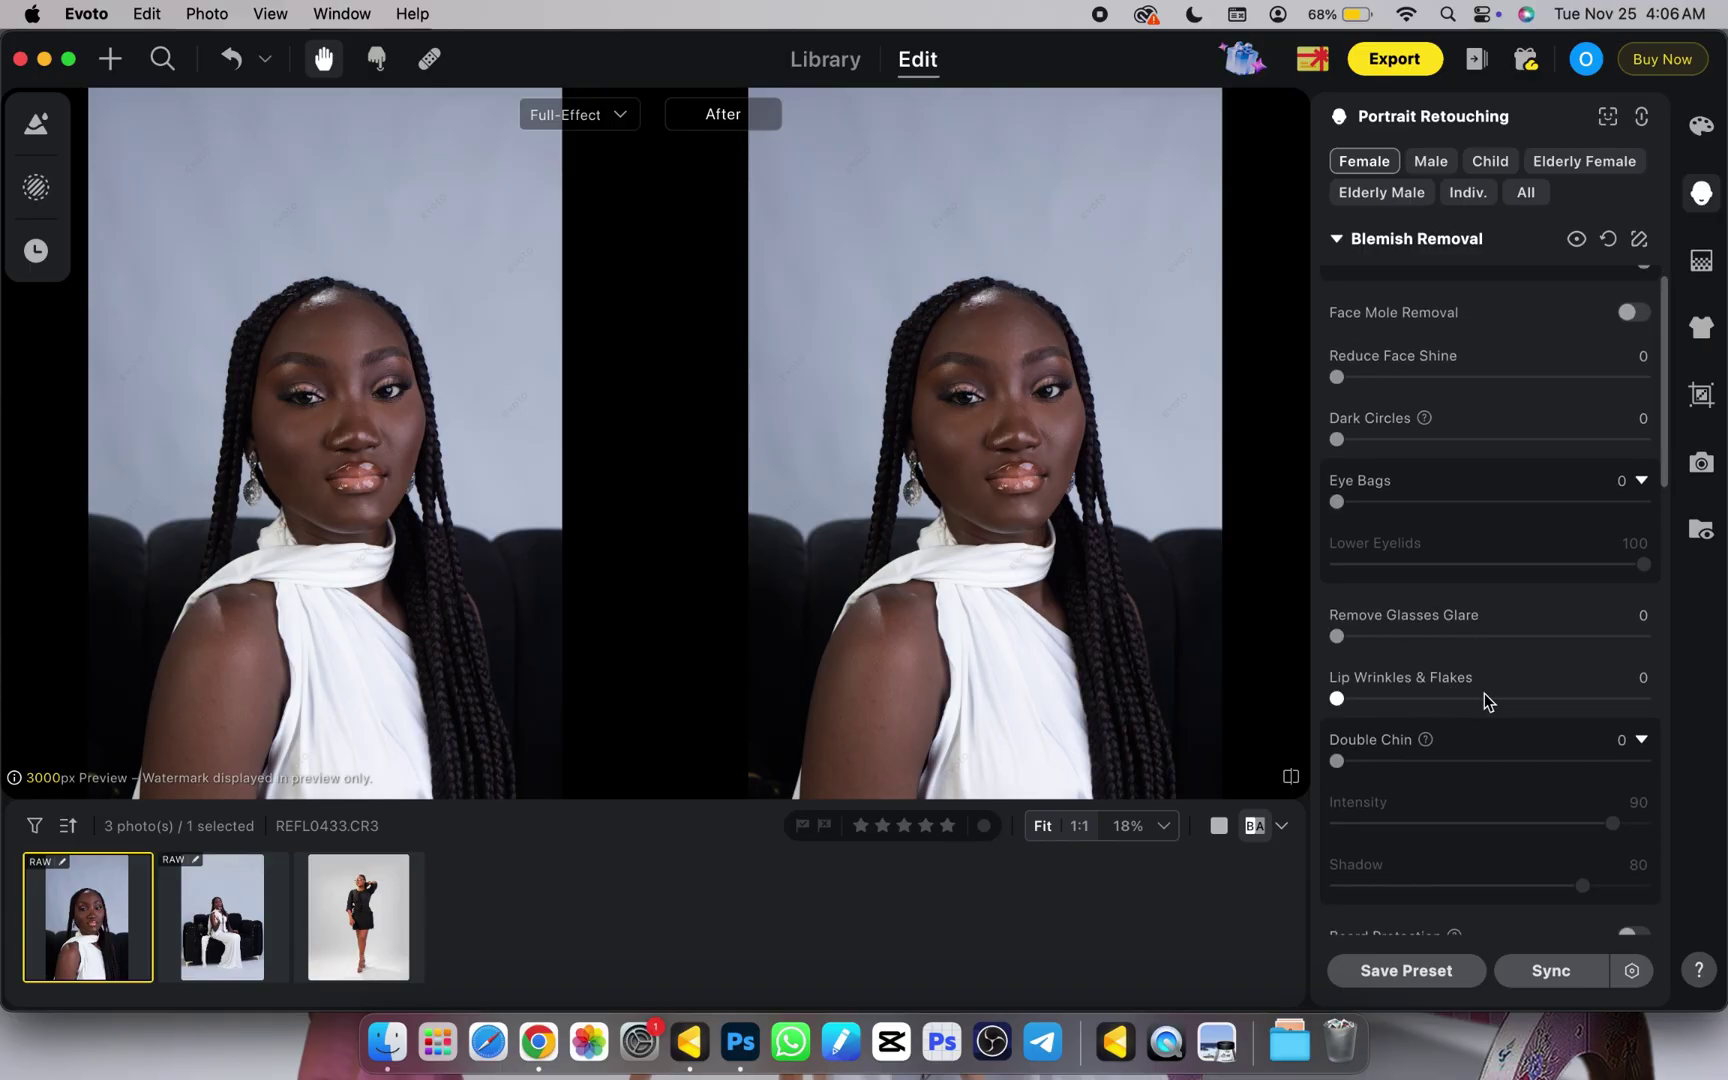
scroll(1483, 693, "down", 10)
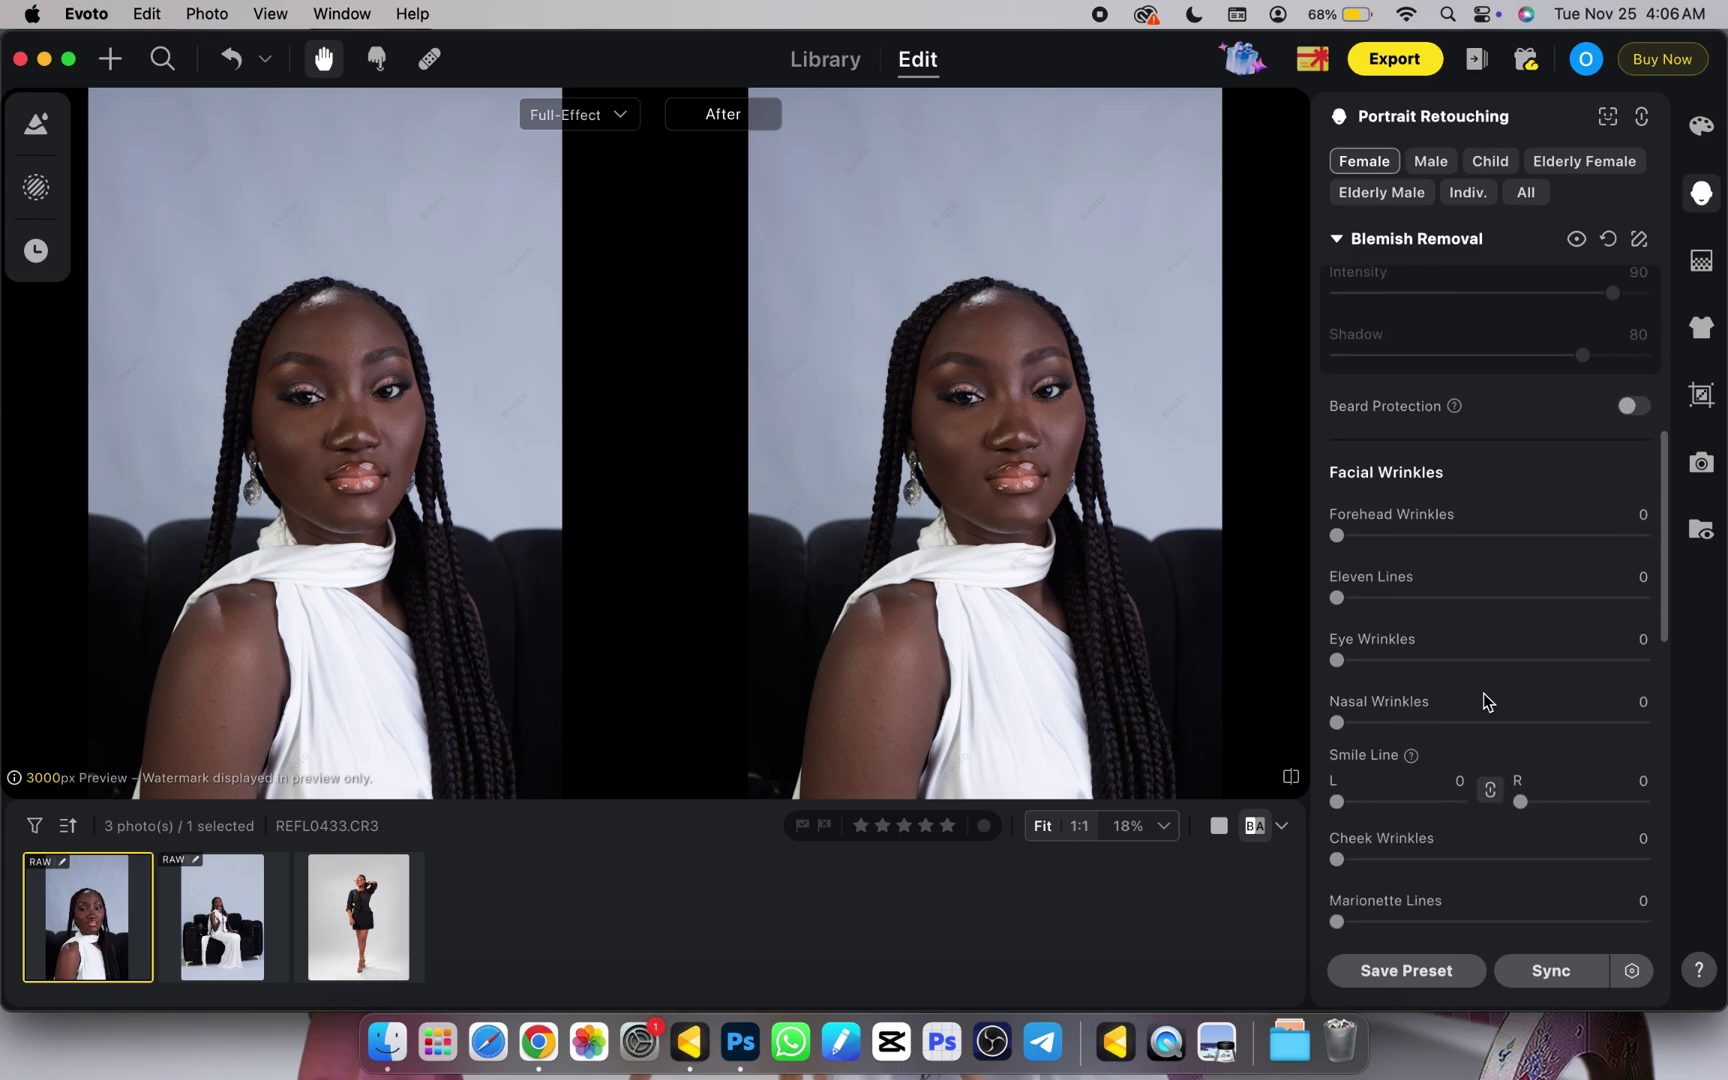
scroll(1484, 693, "down", 4)
scroll(1484, 693, "up", 15)
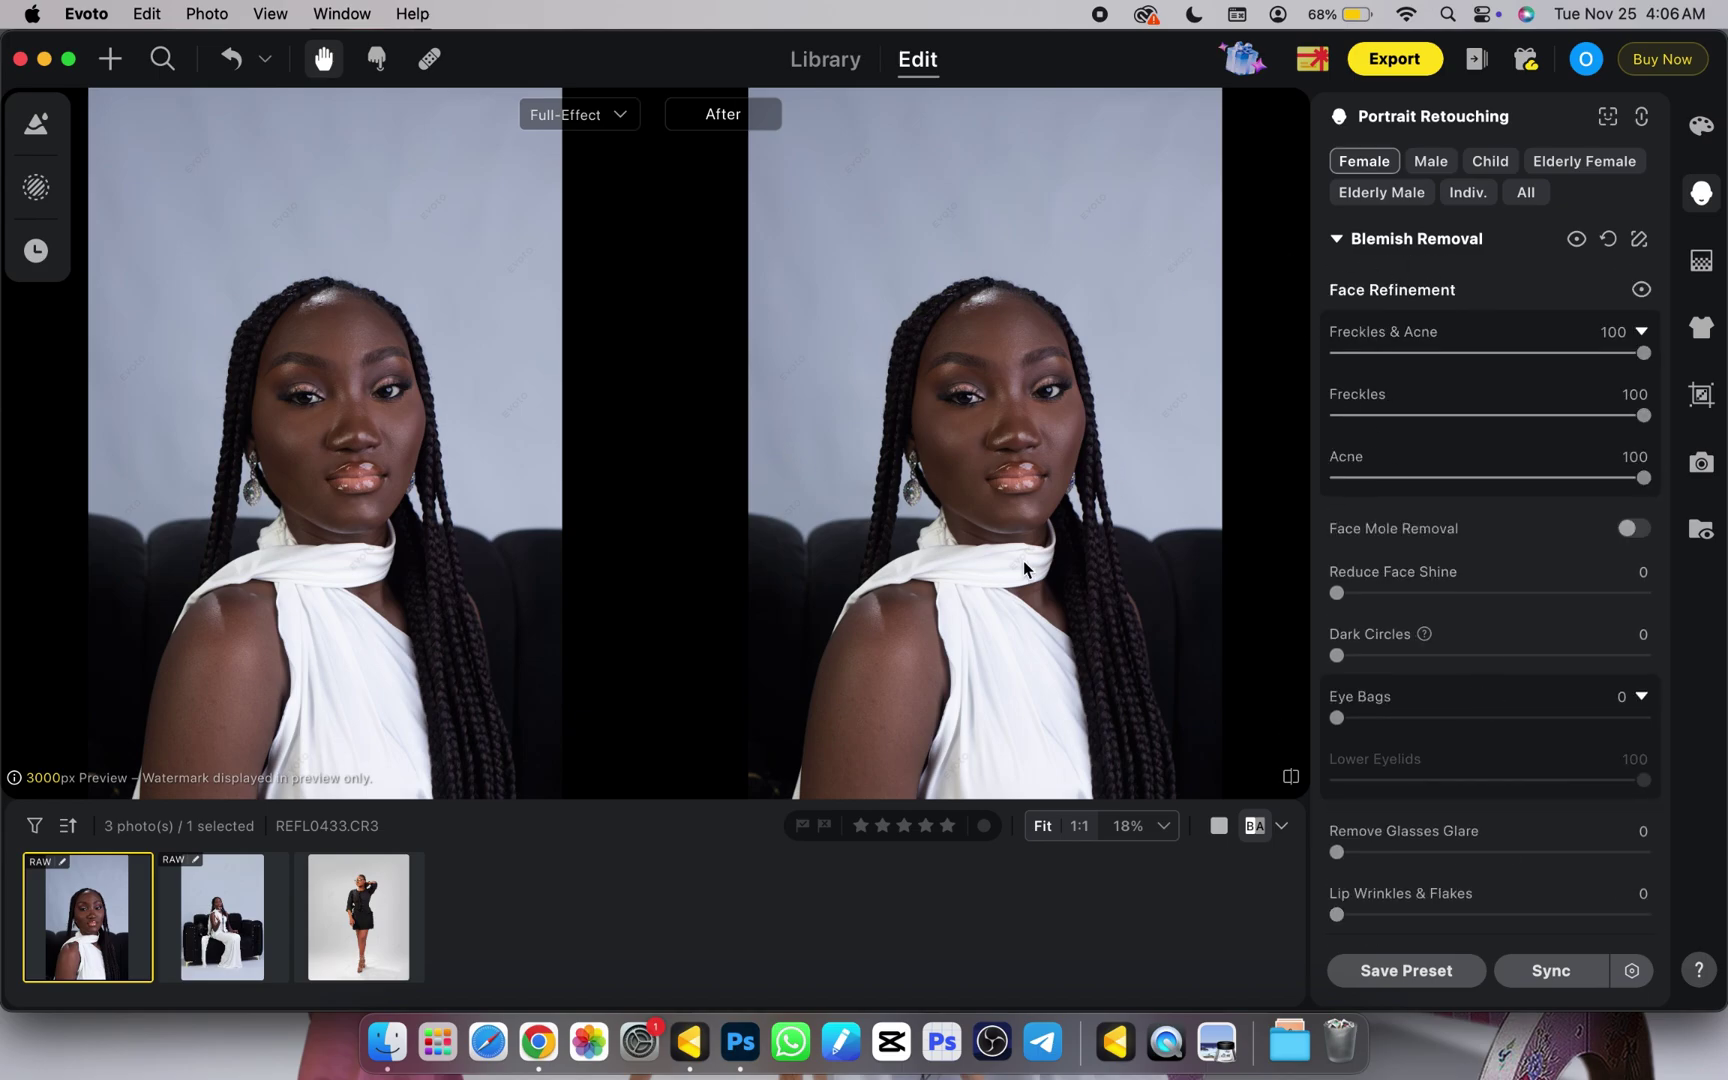
left_click(1339, 242)
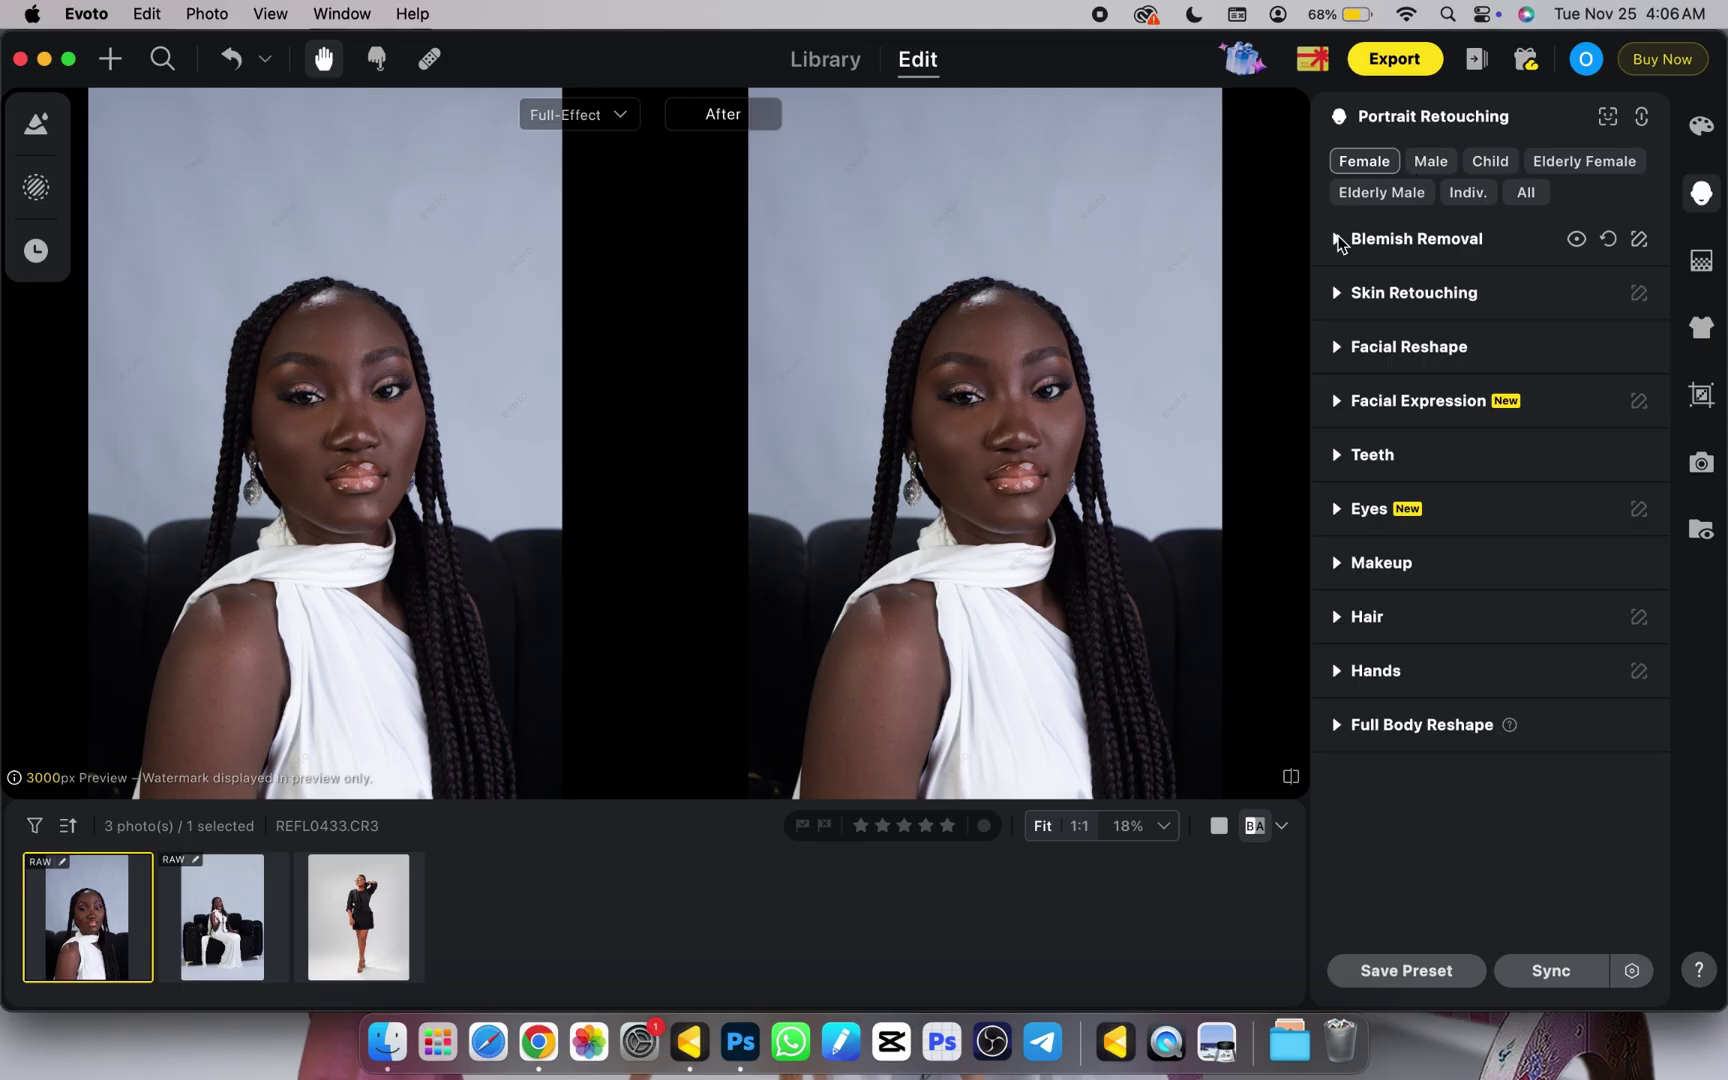
Expand Skin Retouching, turn Frequency Separation up to full, and compare with the original.
left_click(1339, 296)
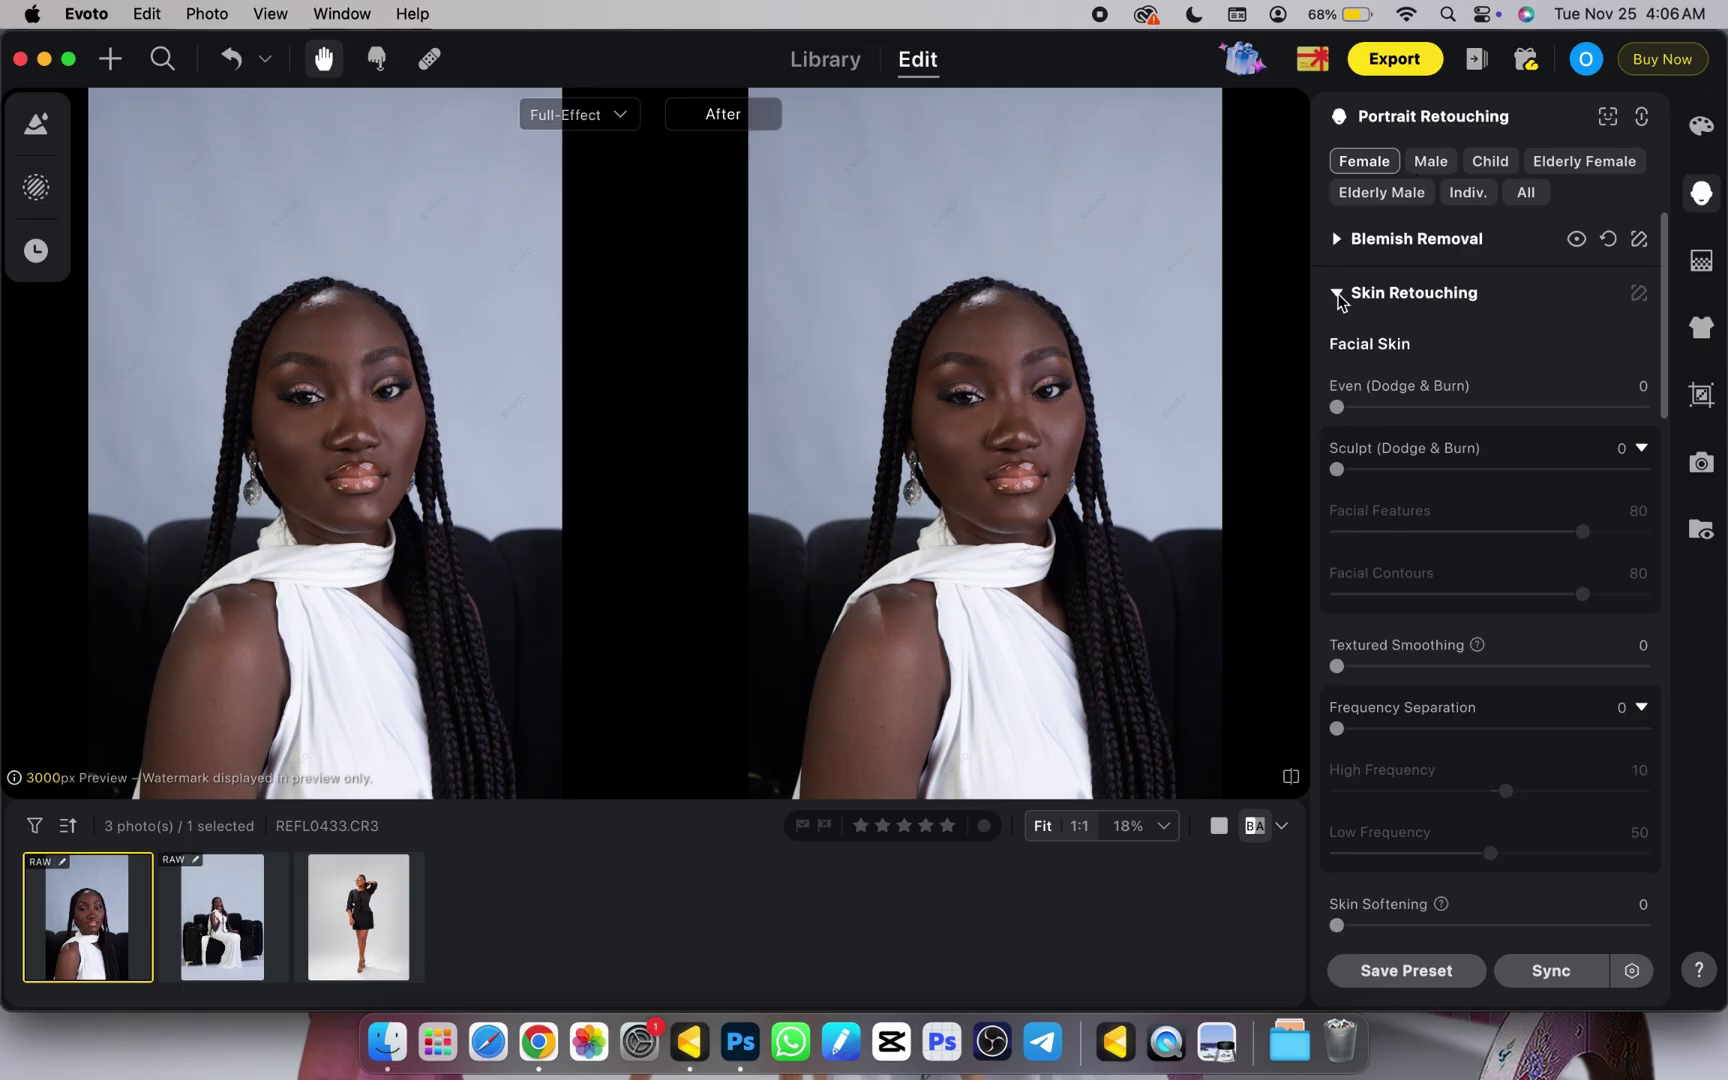
scroll(1419, 482, "down", 4)
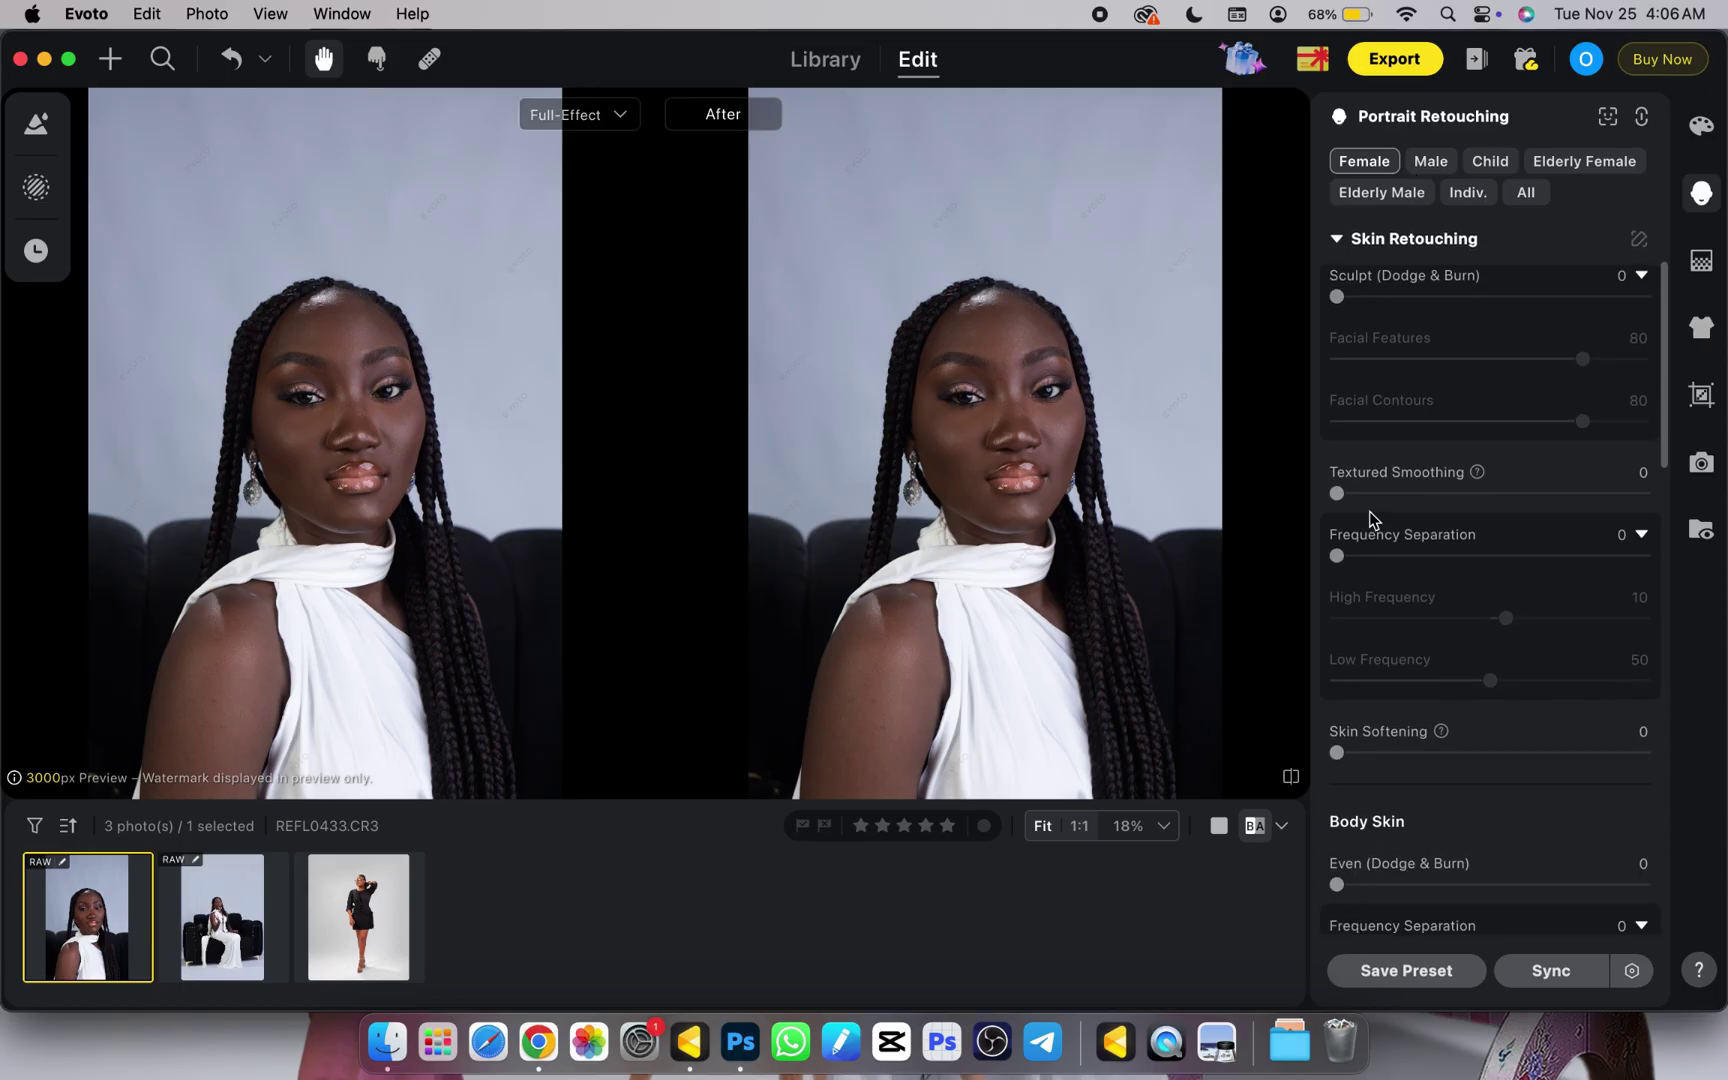
scroll(1419, 424, "up", 4)
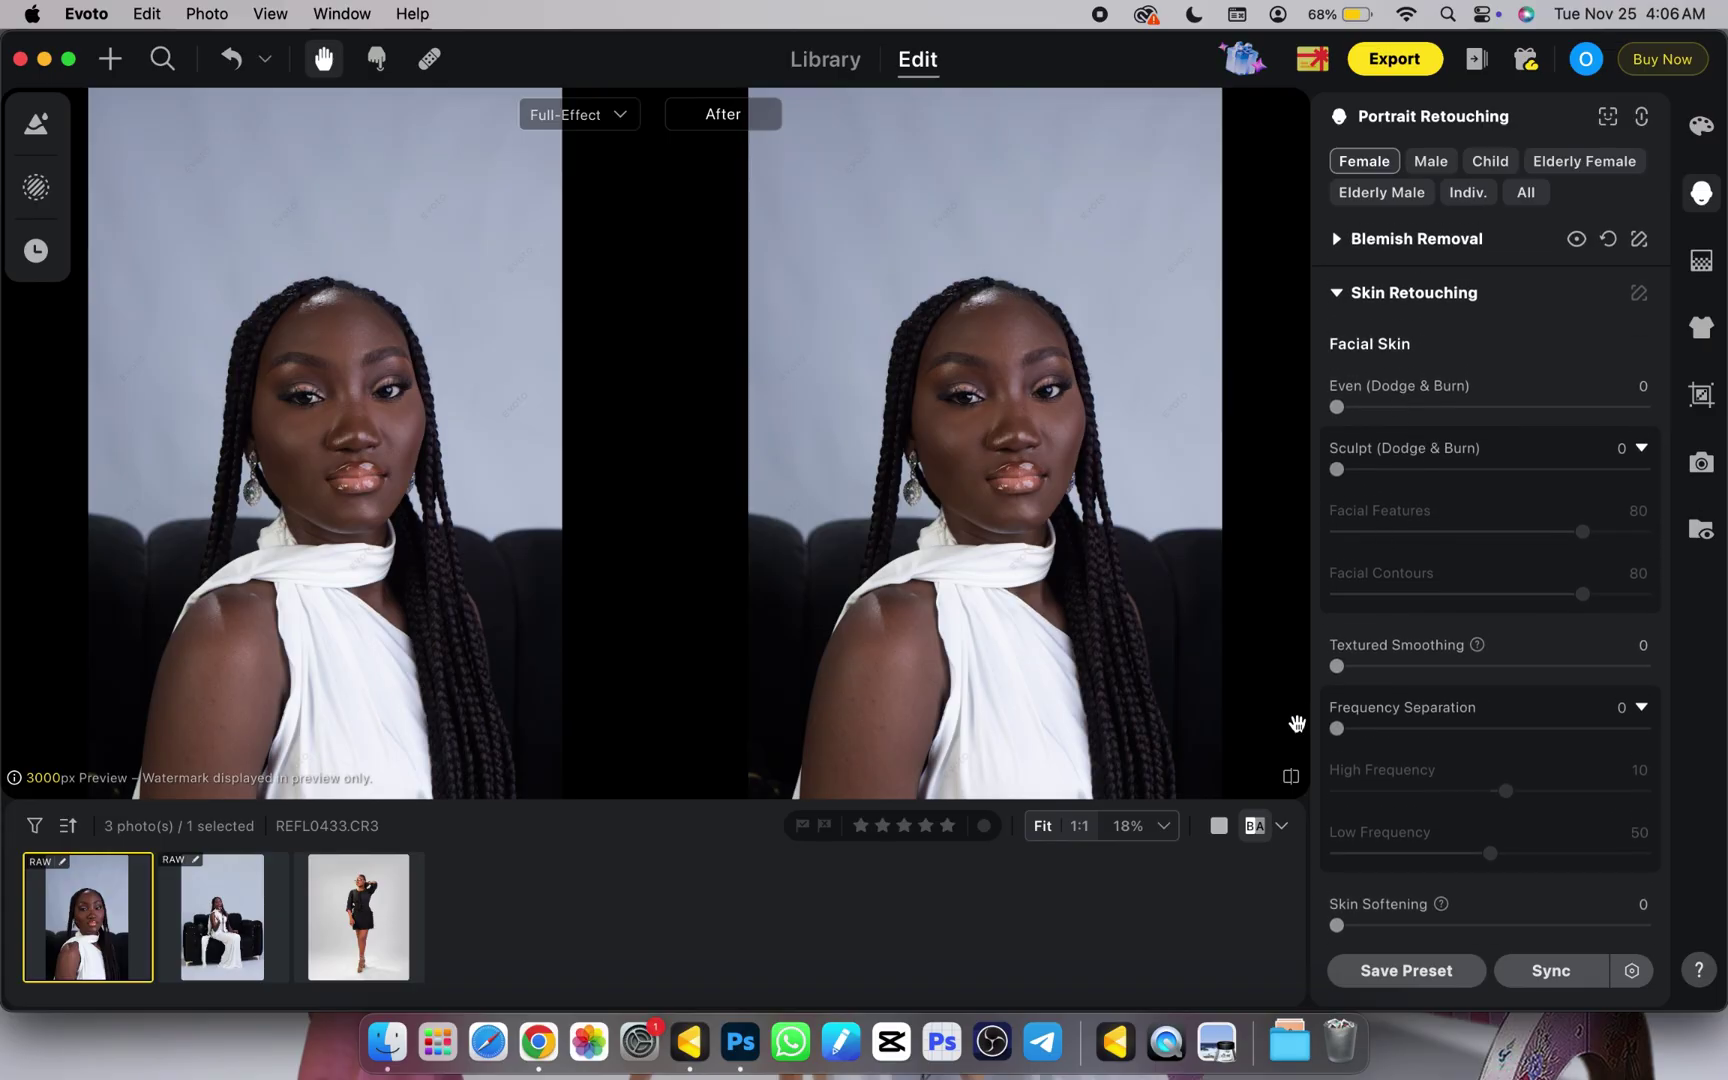
left_click_drag(1337, 730, 1645, 730)
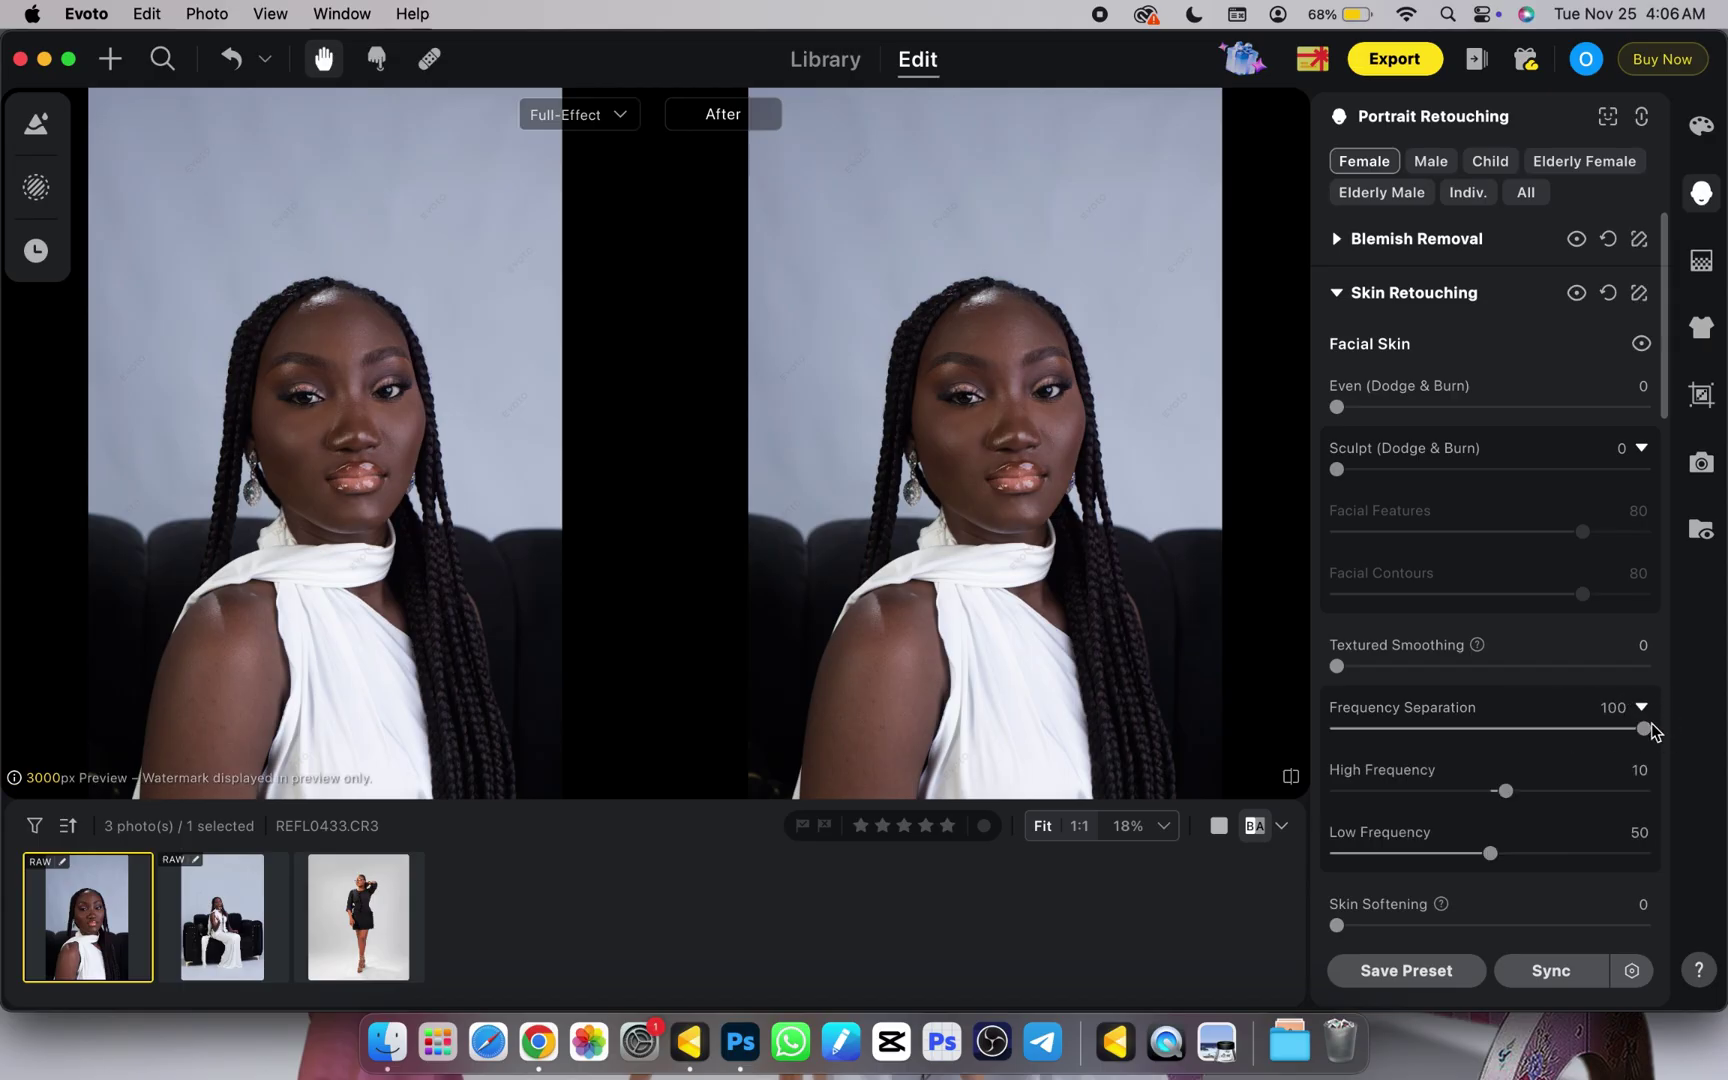
scroll(1645, 730, "down", 2)
scroll(1147, 668, "up", 3)
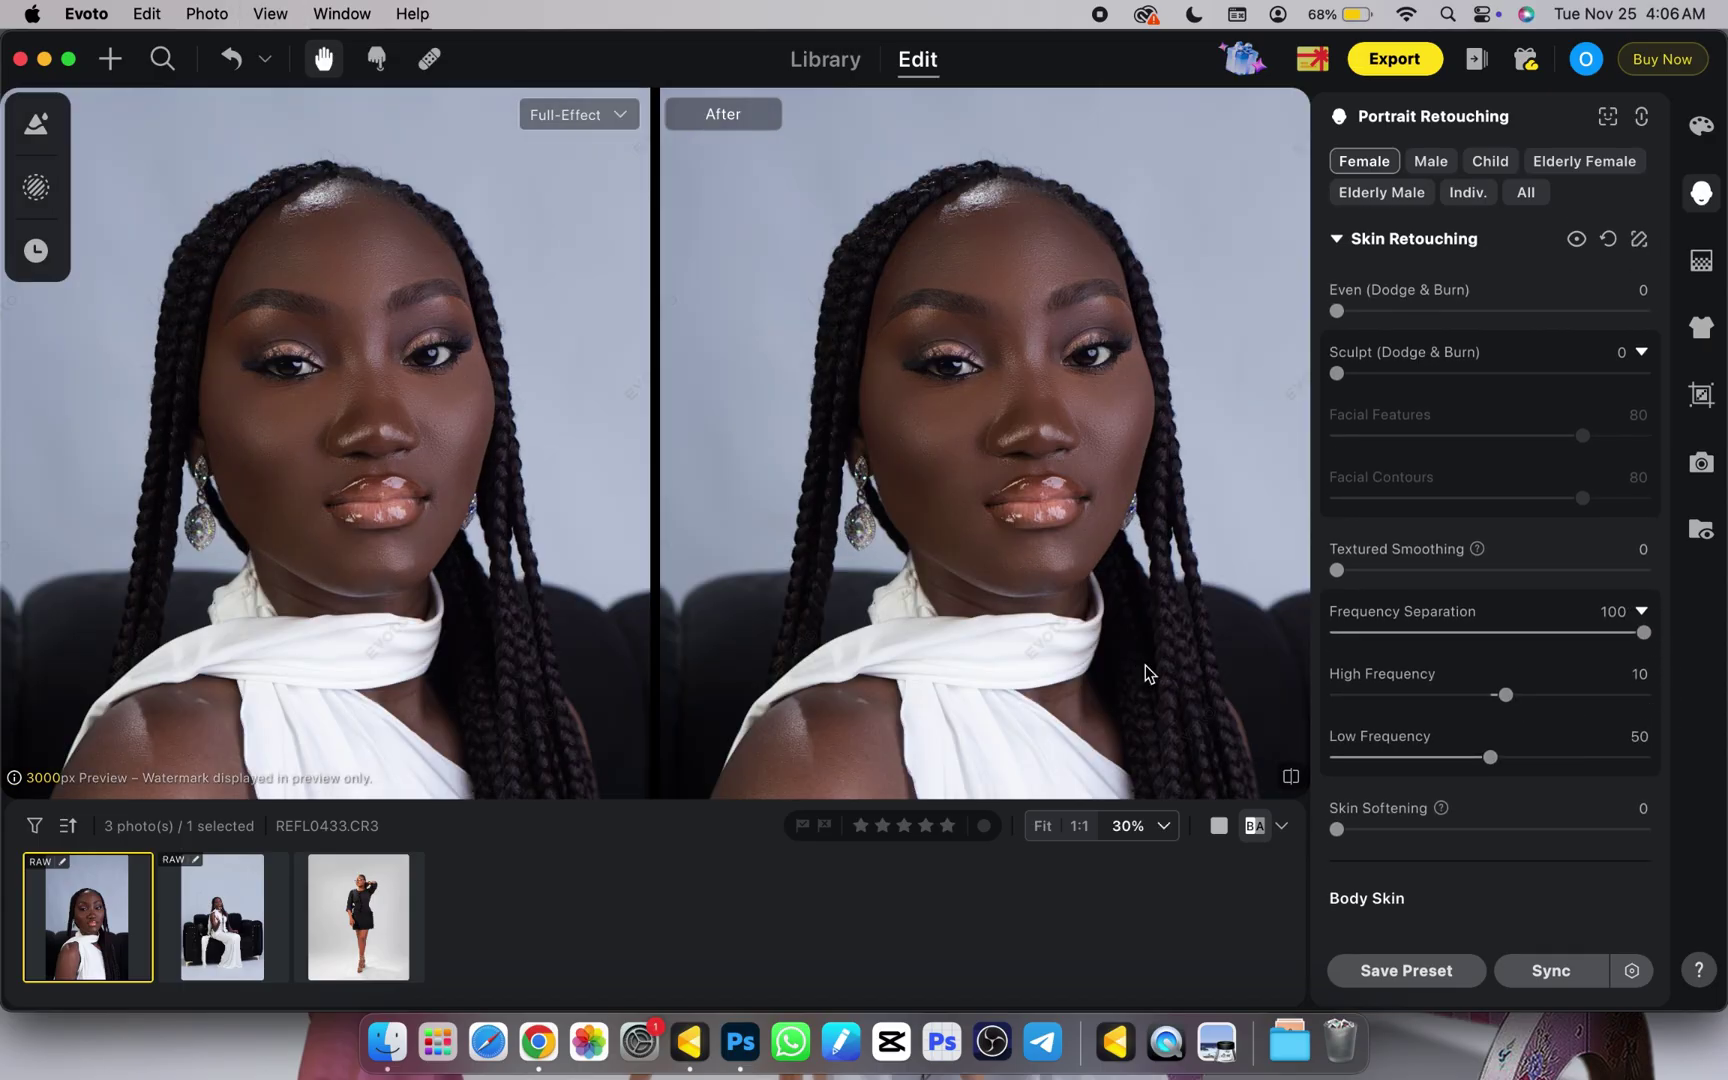
left_click(1062, 450)
left_click(1062, 450)
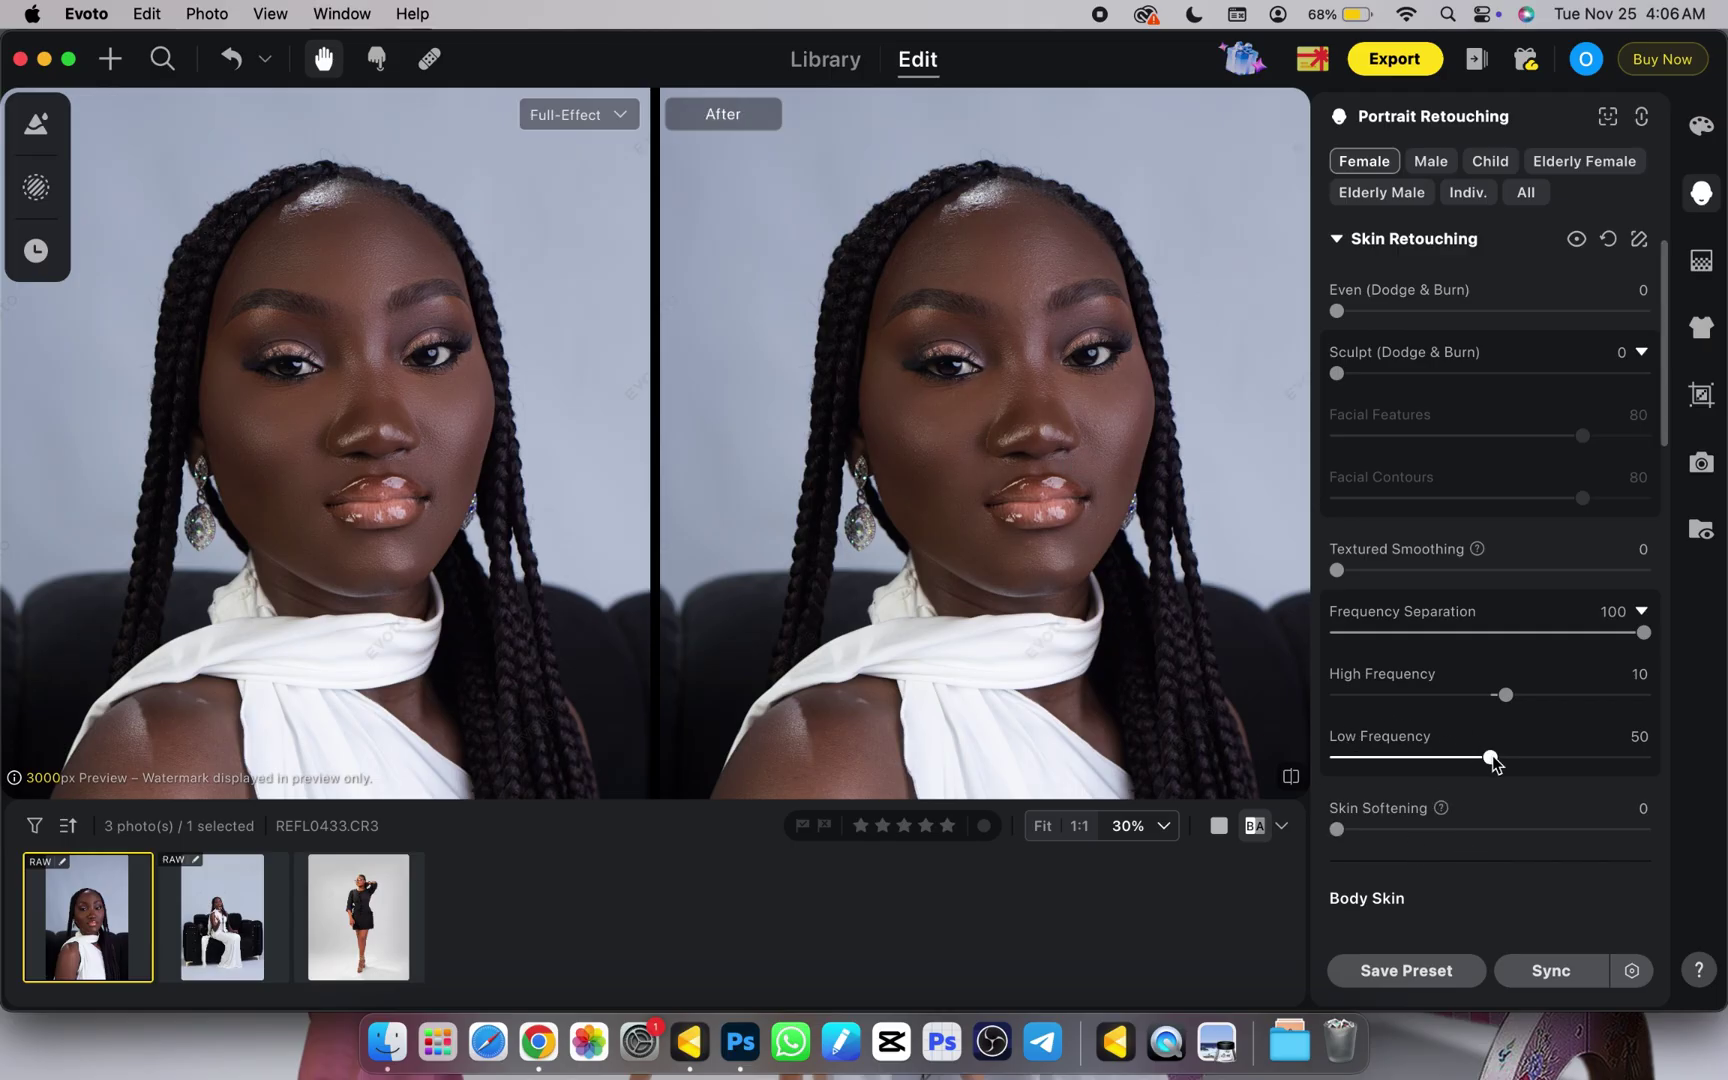
Raise facial Low Frequency, Even and Sculpt (Dodge & Burn) to 100 and compare before/after.
left_click_drag(1492, 760, 1625, 753)
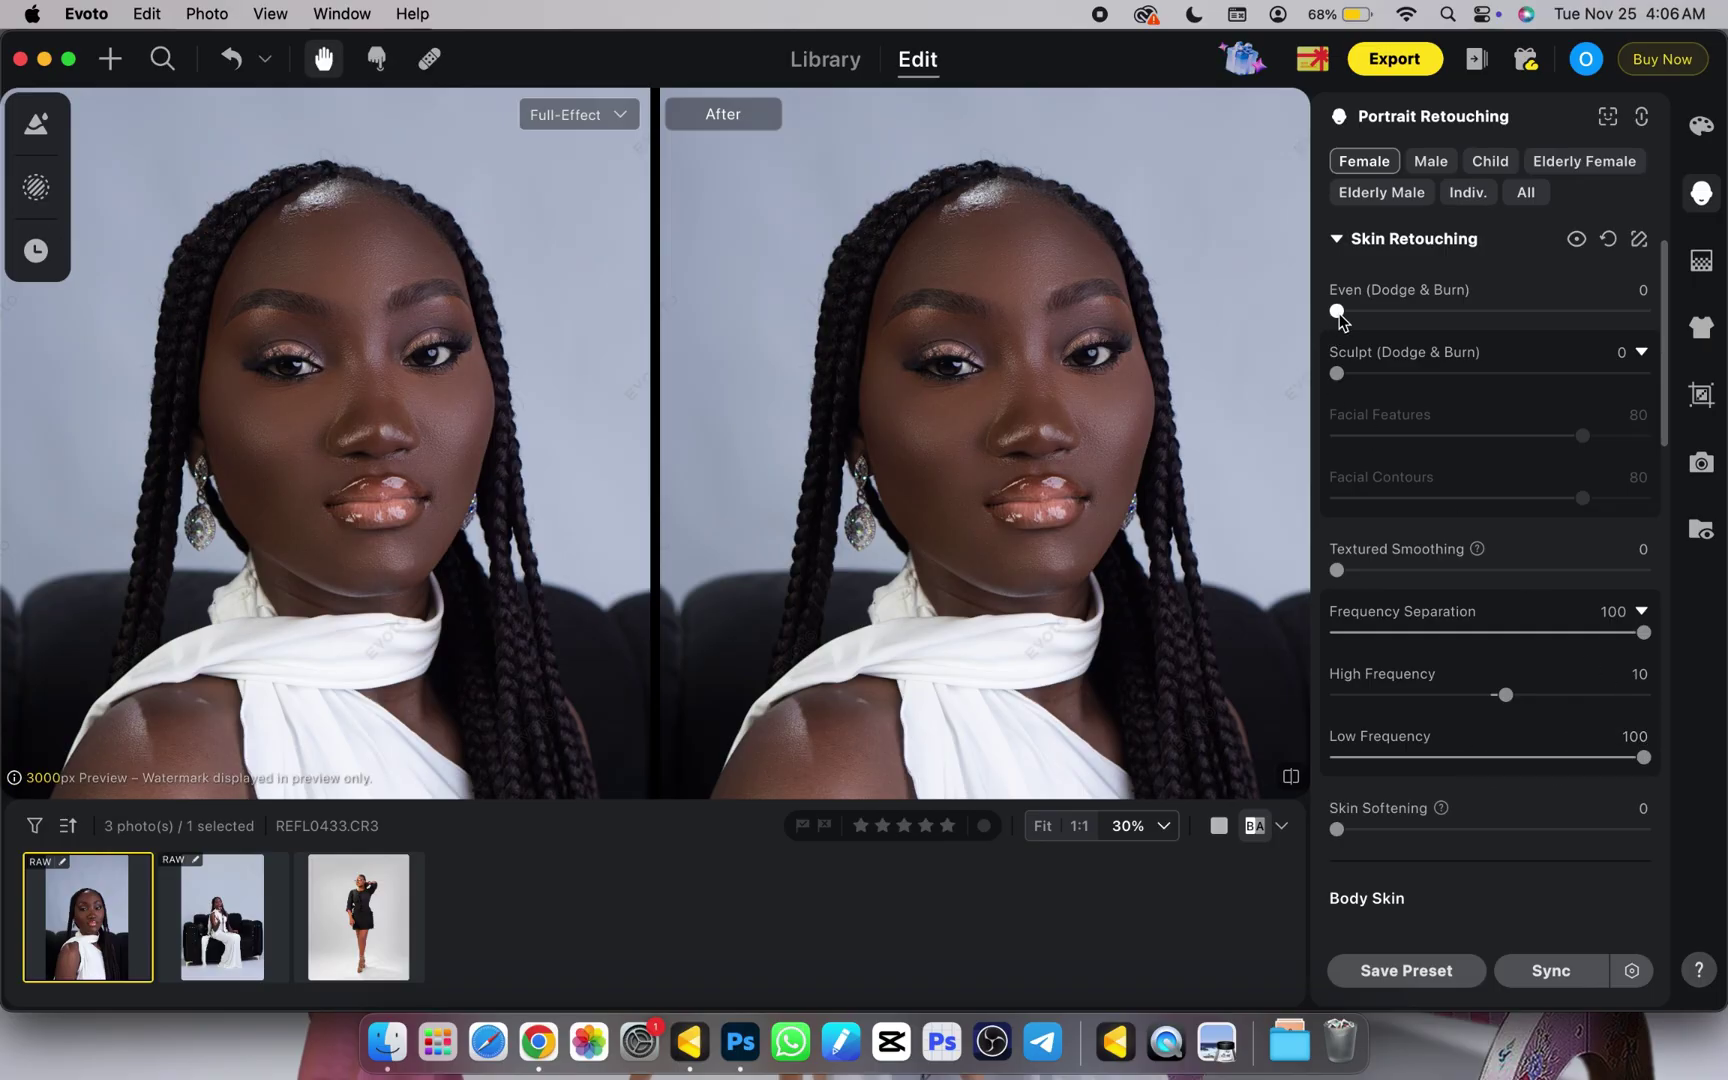
mouse_move(1337, 311)
left_mouse_down()
mouse_move(1605, 295)
mouse_move(1643, 311)
left_mouse_up()
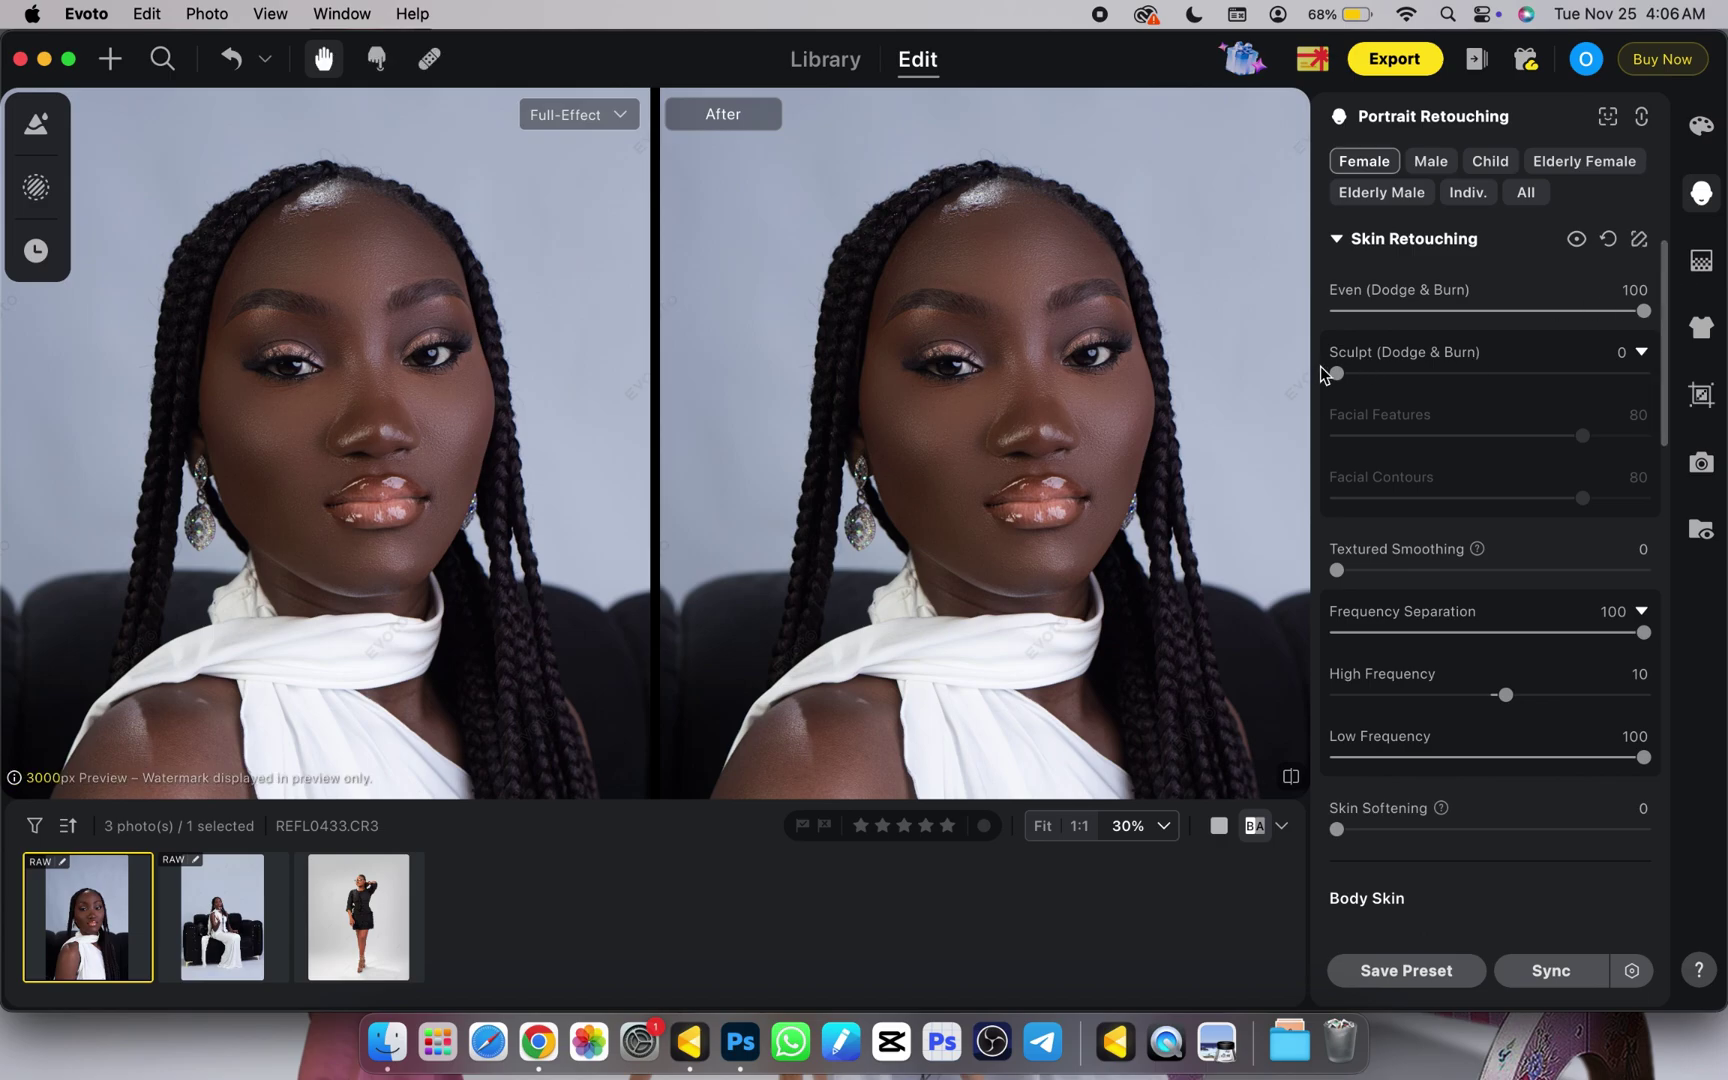
left_click_drag(1338, 374, 1340, 376)
left_click_drag(1591, 373, 1655, 378)
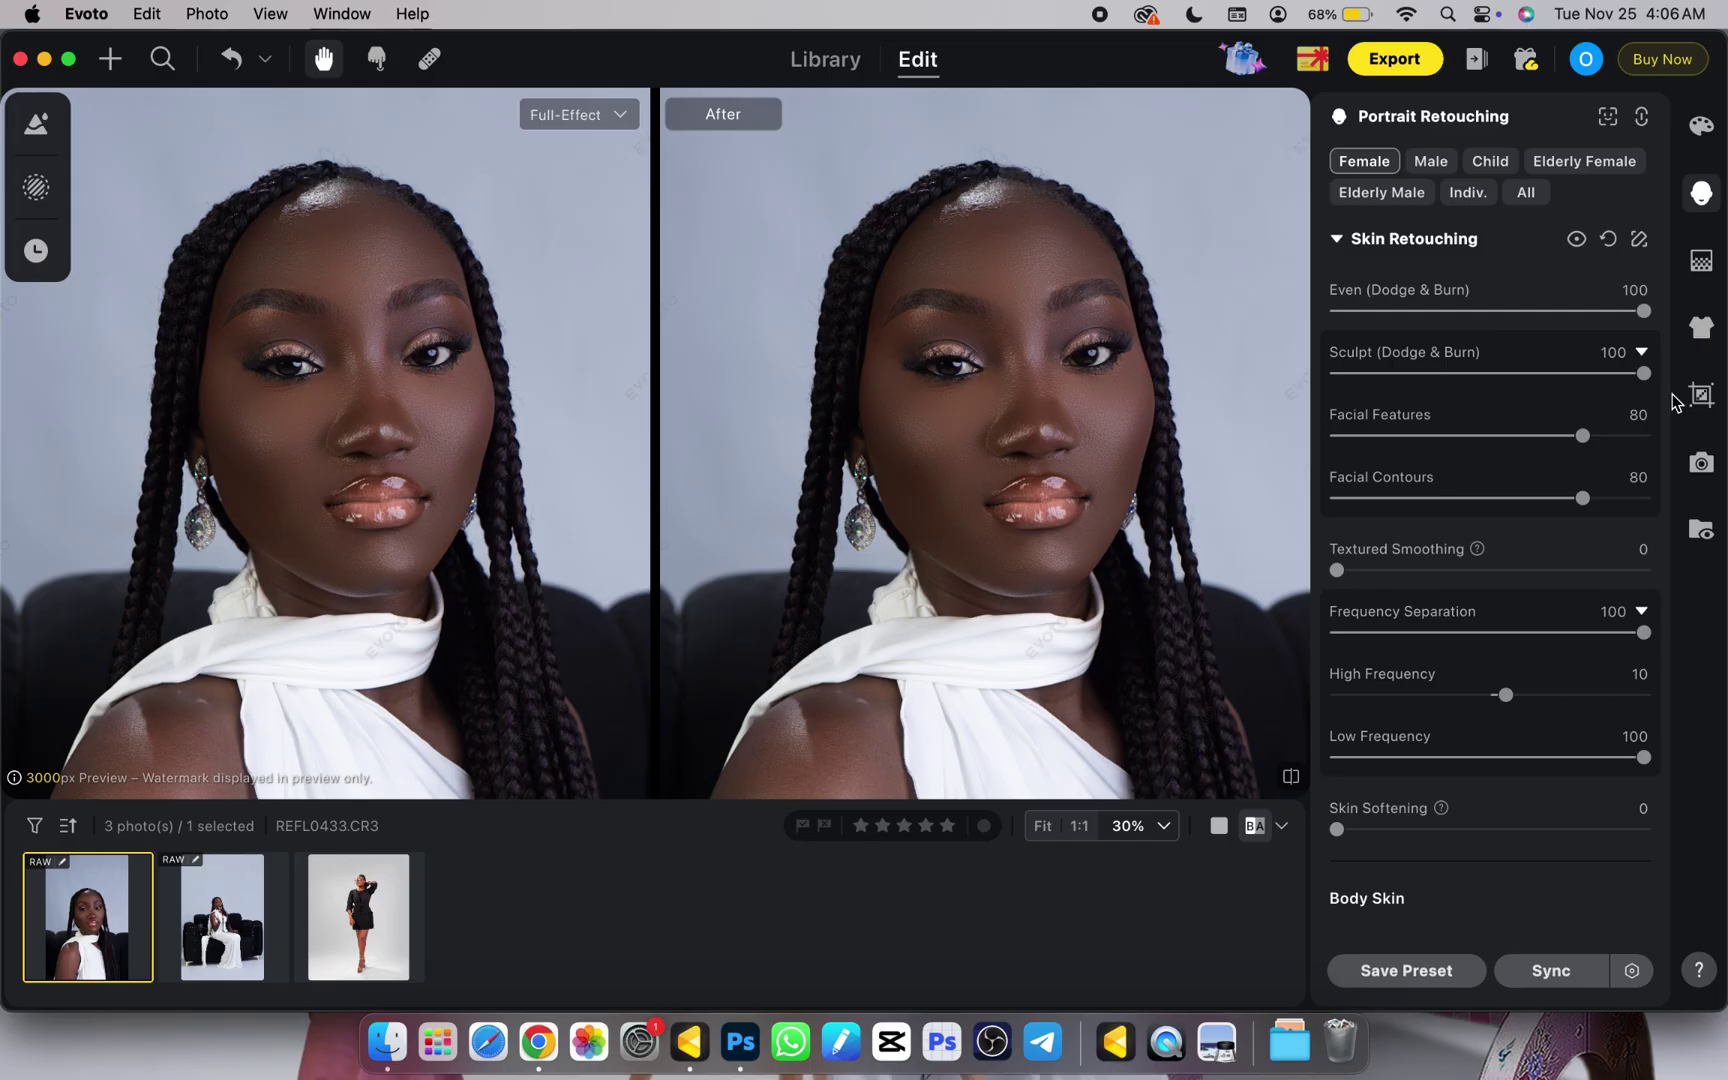
key("backslash")
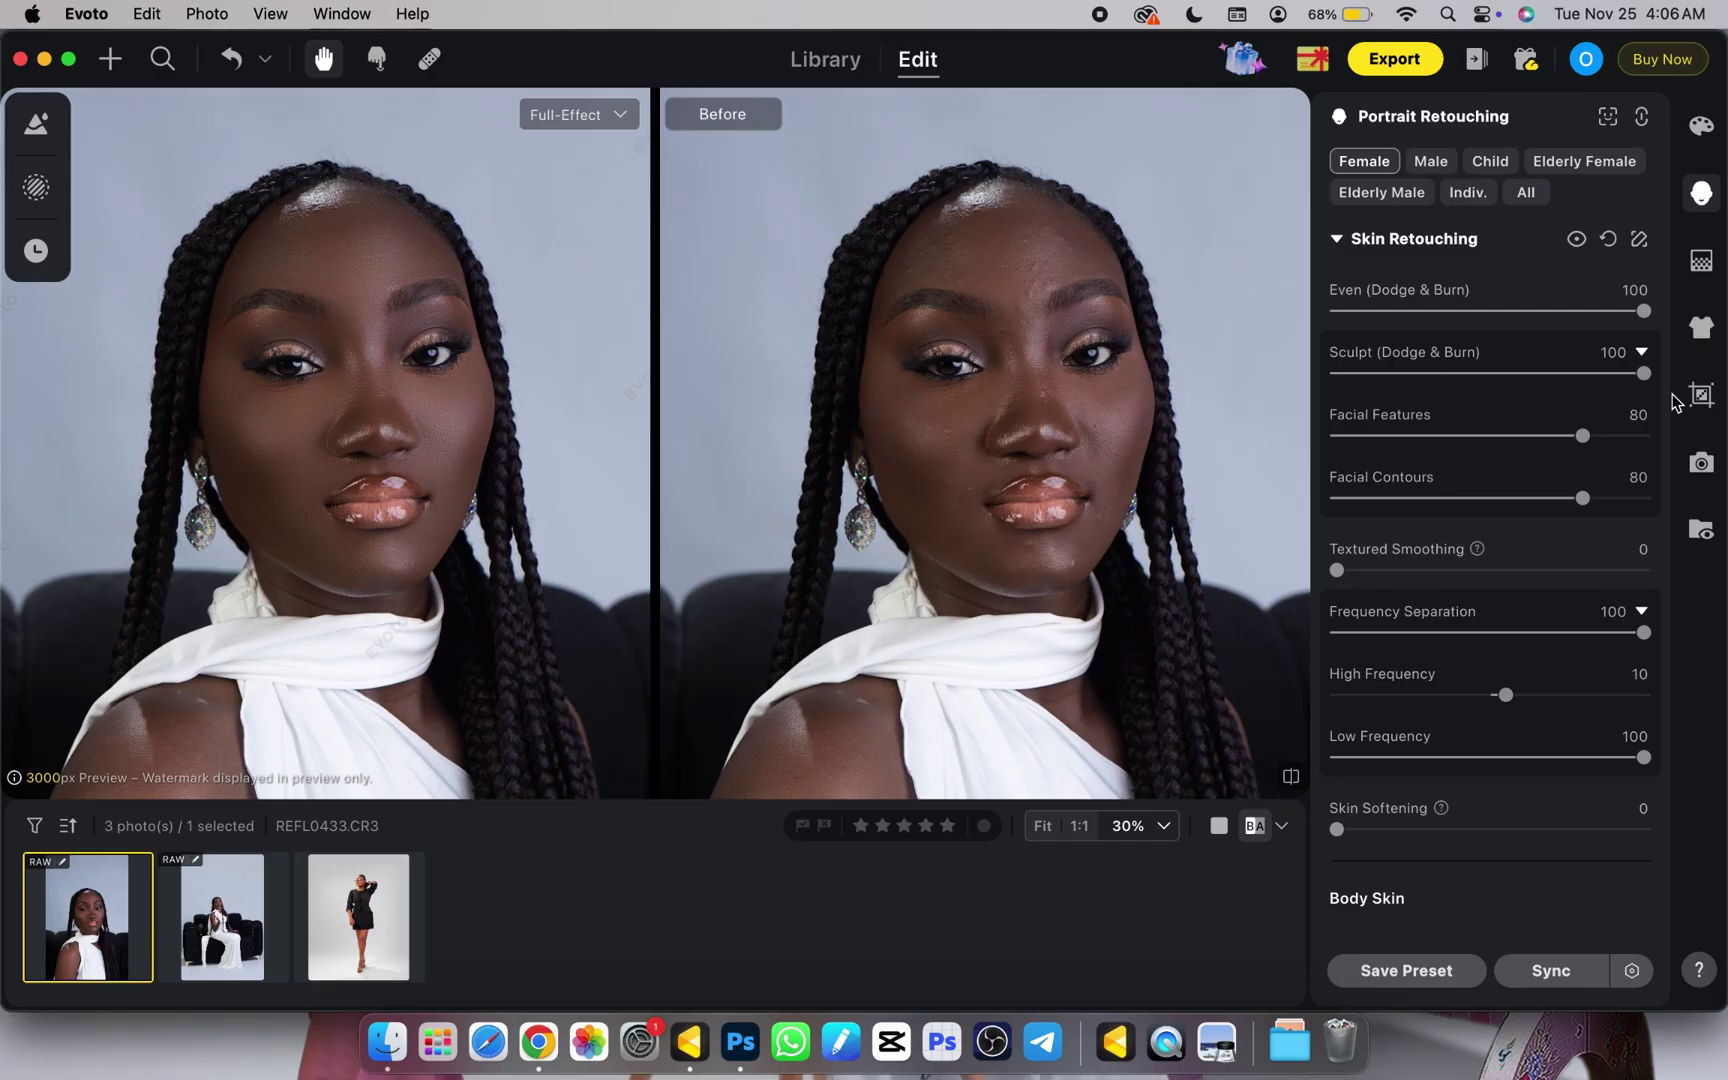
key("backslash")
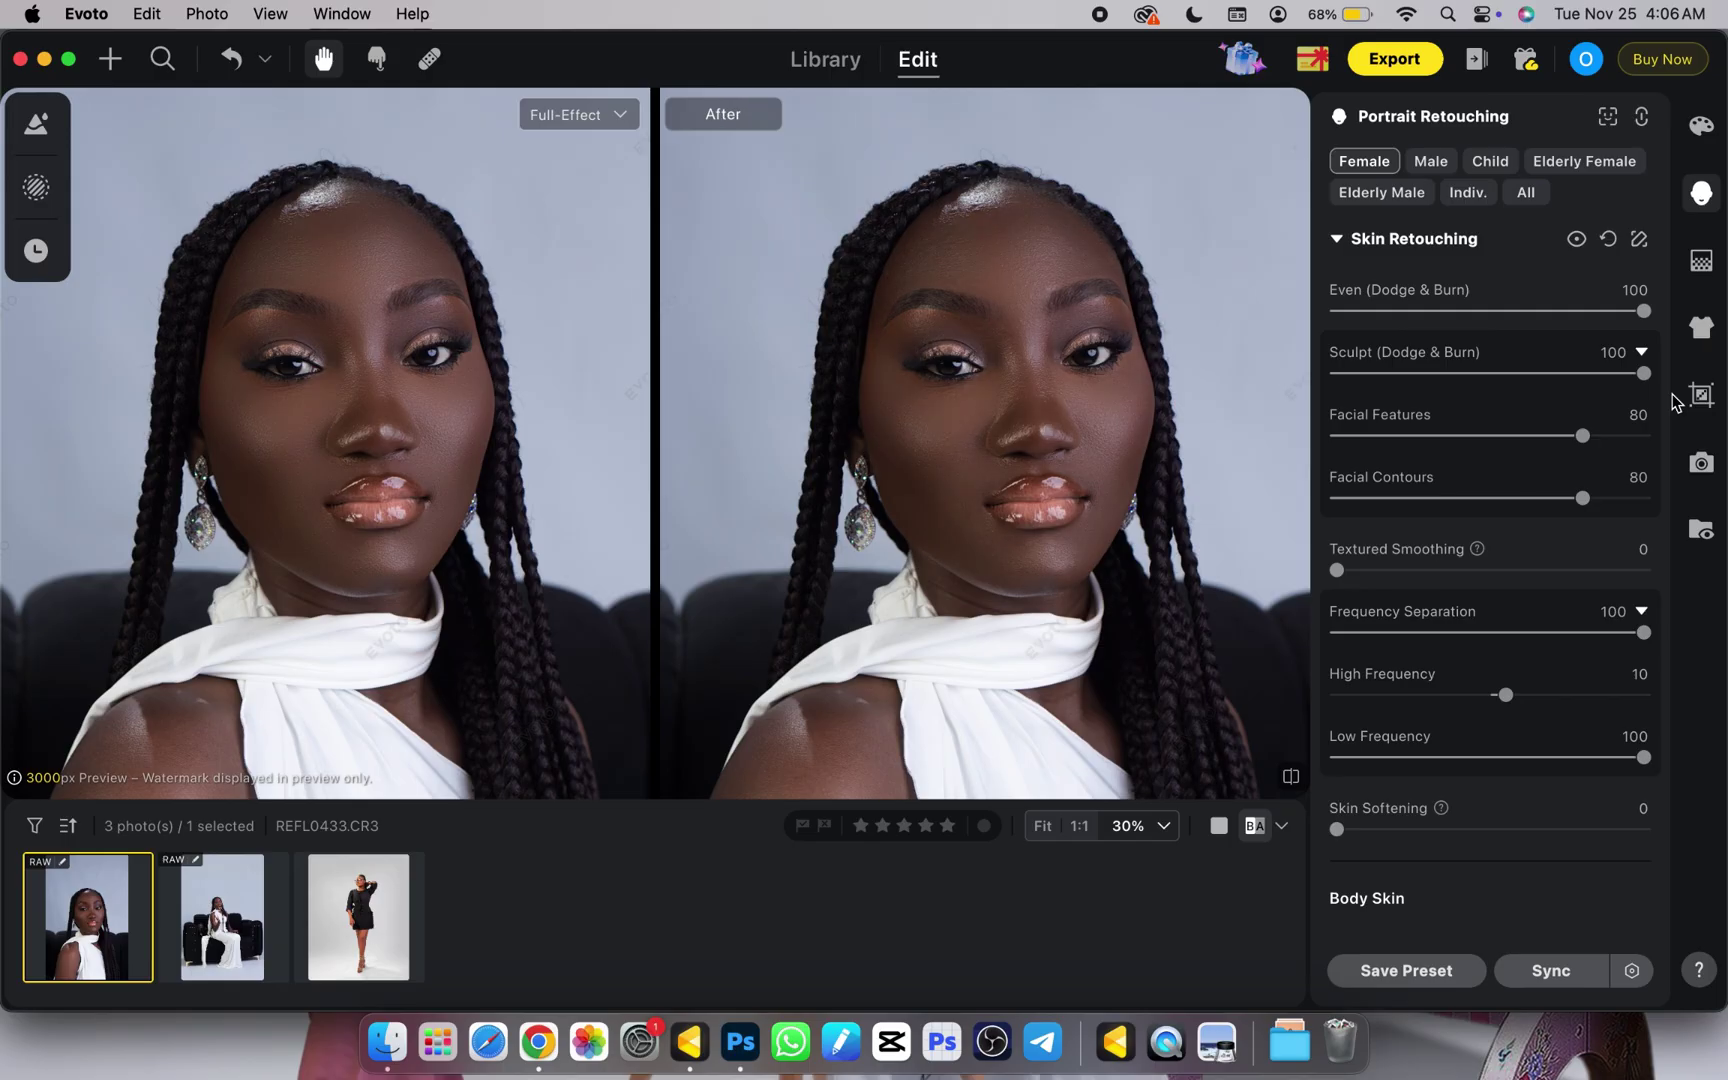
Set Body Skin Frequency Separation to 100, checking the face in single full-size view.
left_click(1218, 826)
key("super+equal")
key("super+equal")
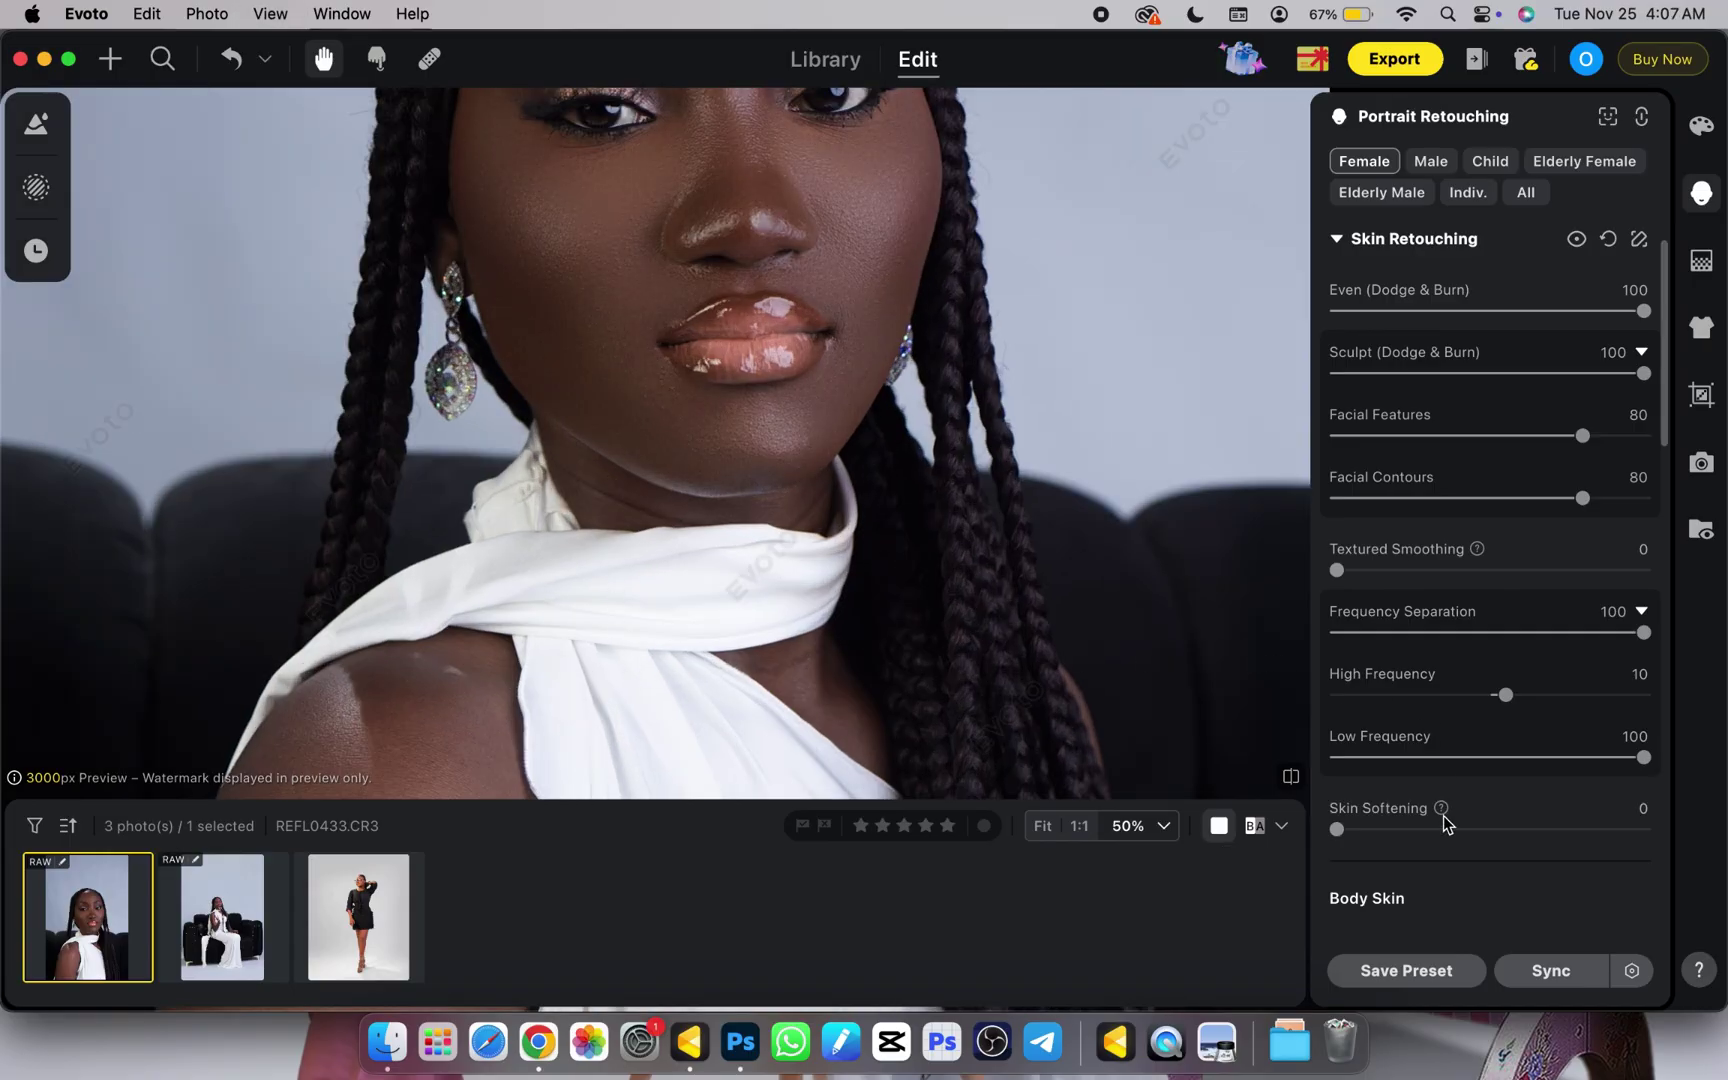
scroll(1440, 814, "down", 5)
key("super+minus")
key("super+minus")
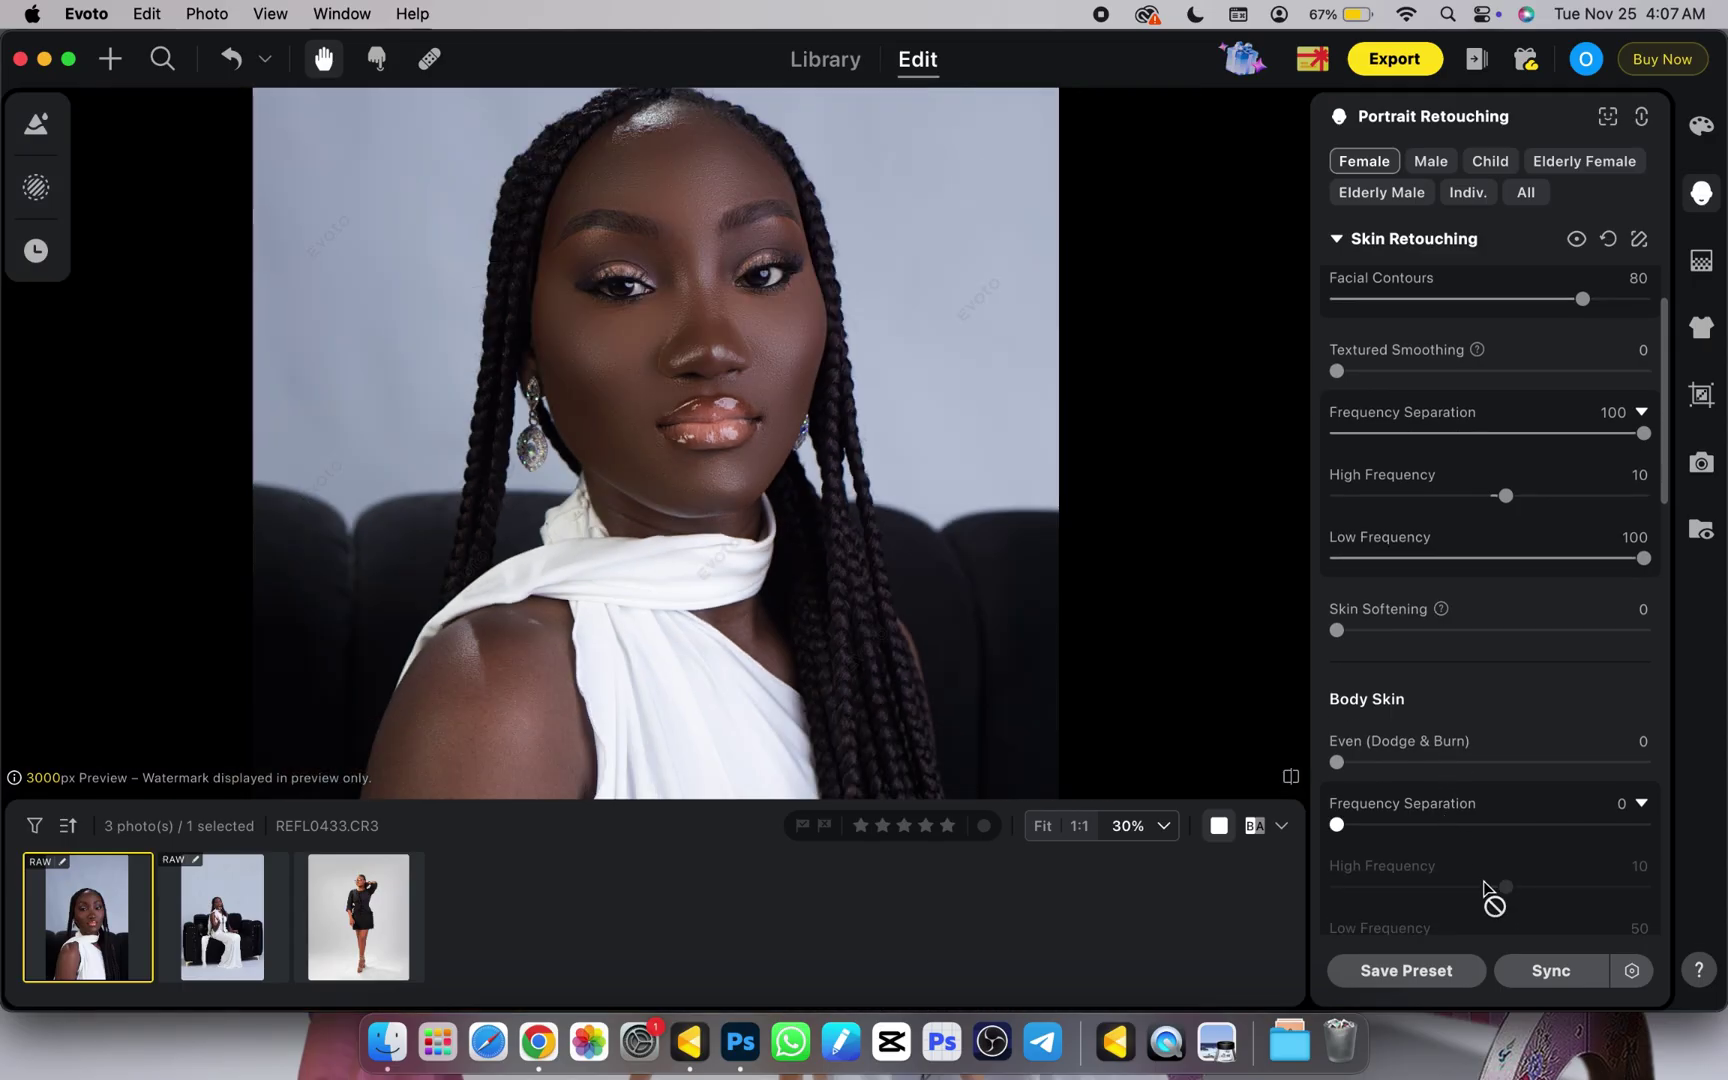
left_click(1338, 825)
left_click_drag(1338, 825, 1606, 825)
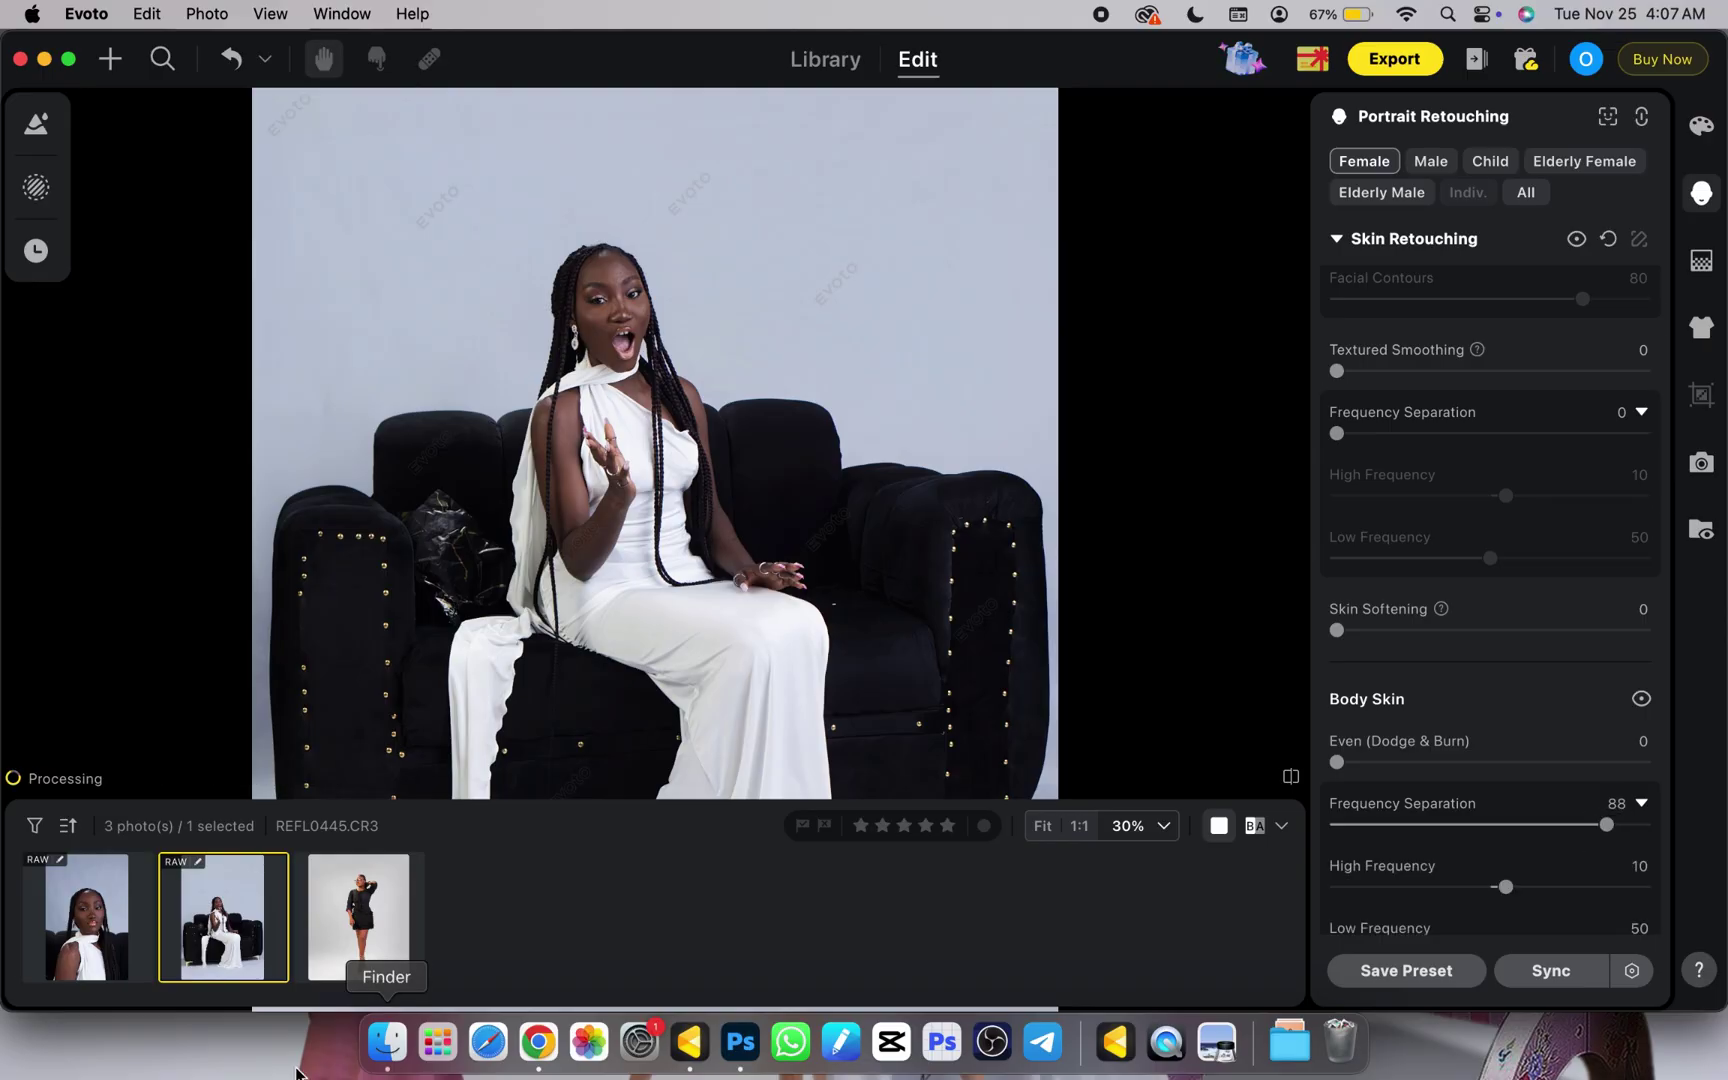
left_click(32, 975)
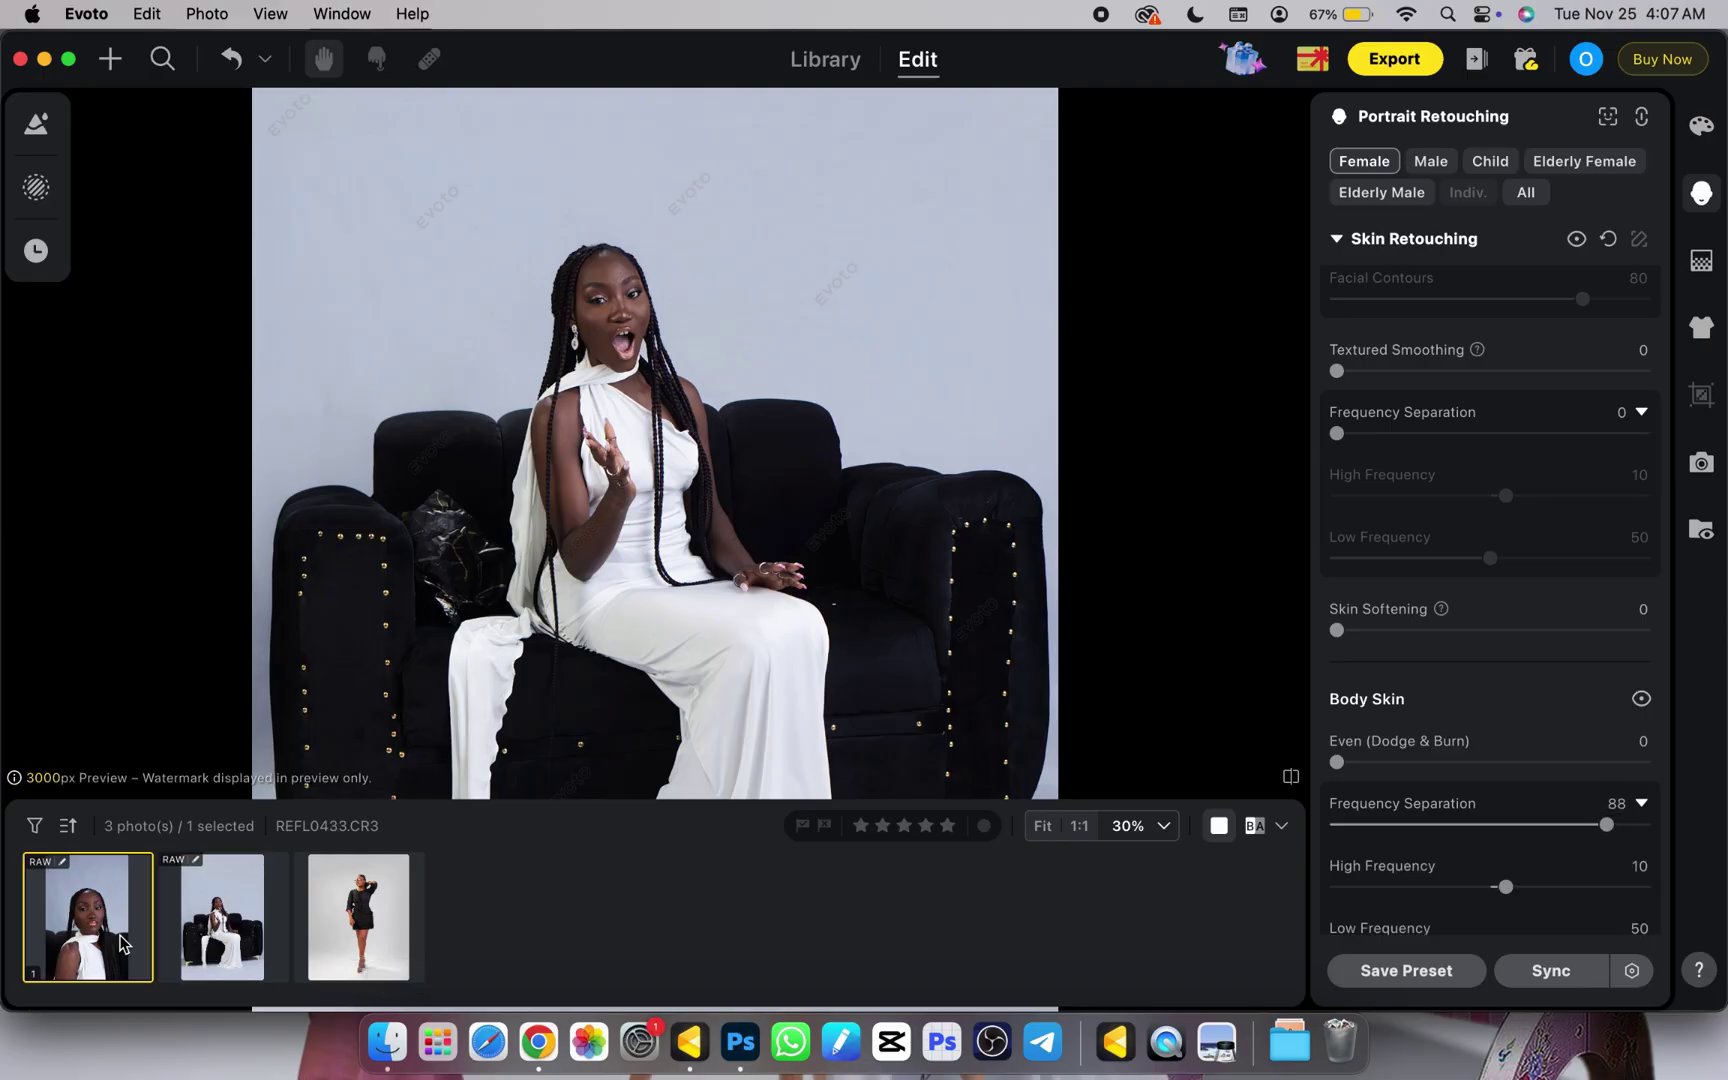
left_click_drag(1340, 822, 1701, 824)
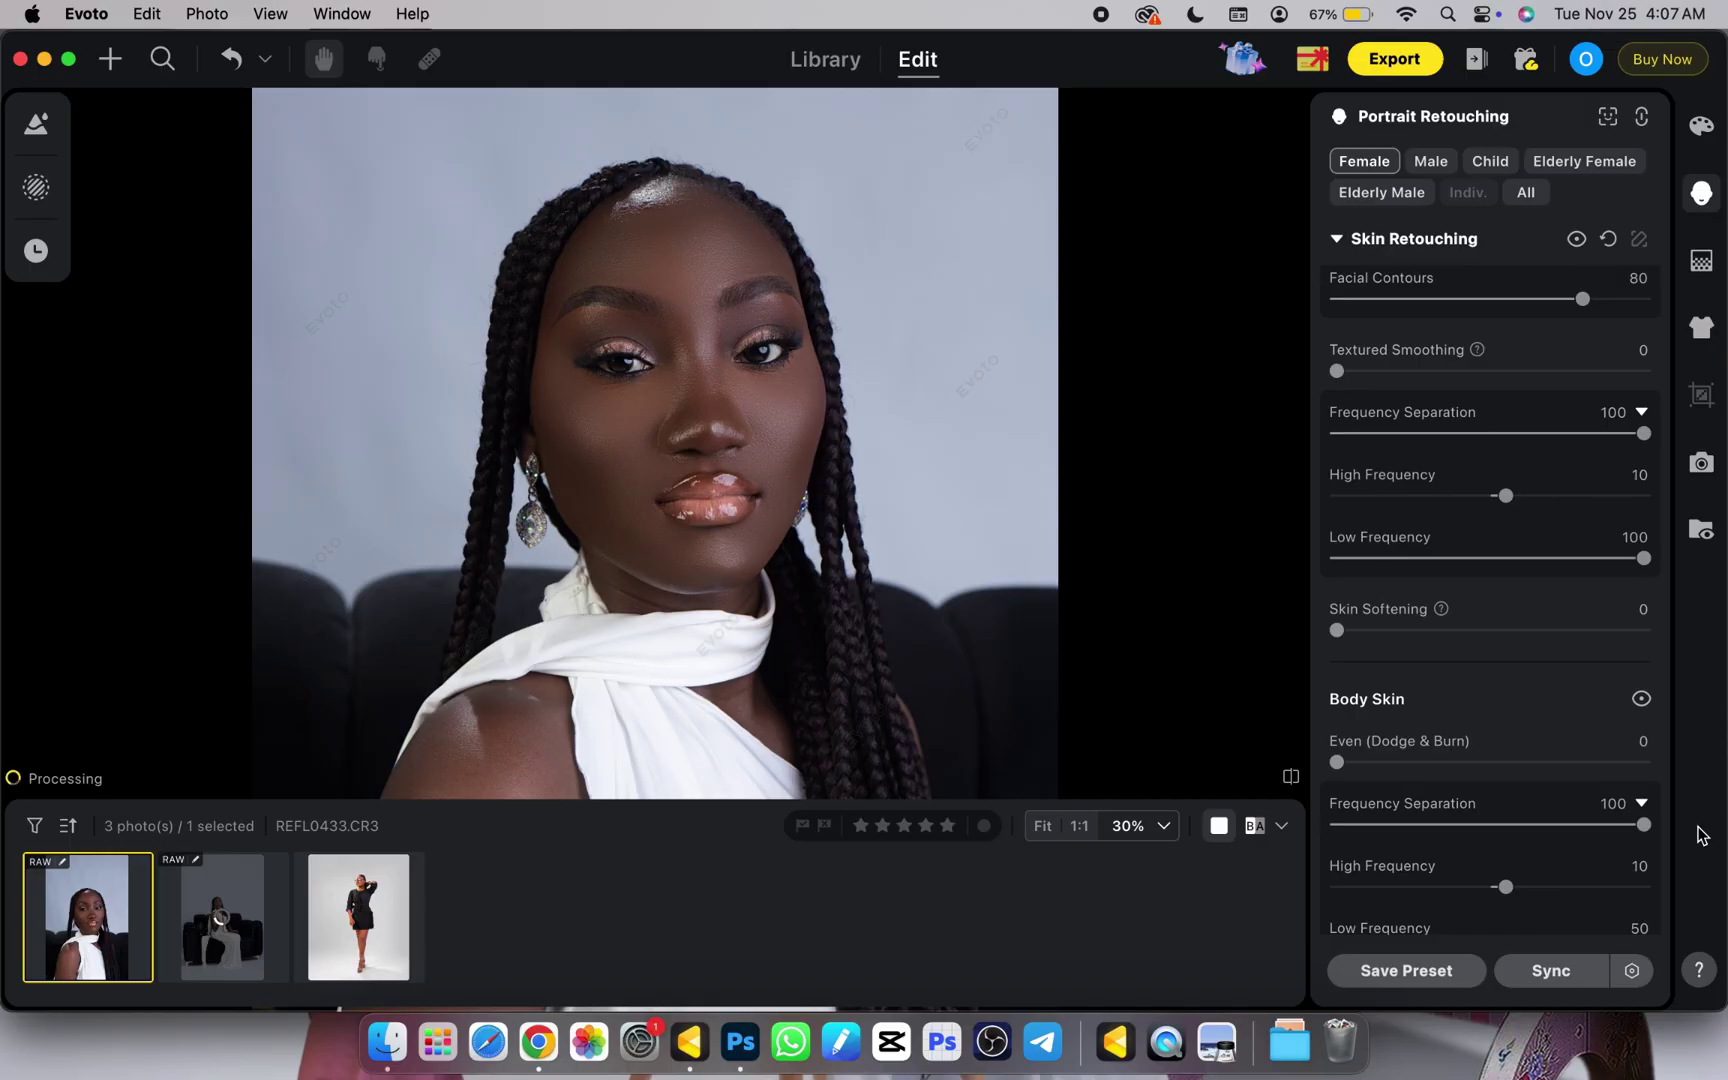
key("XF86AudioRaiseVolume")
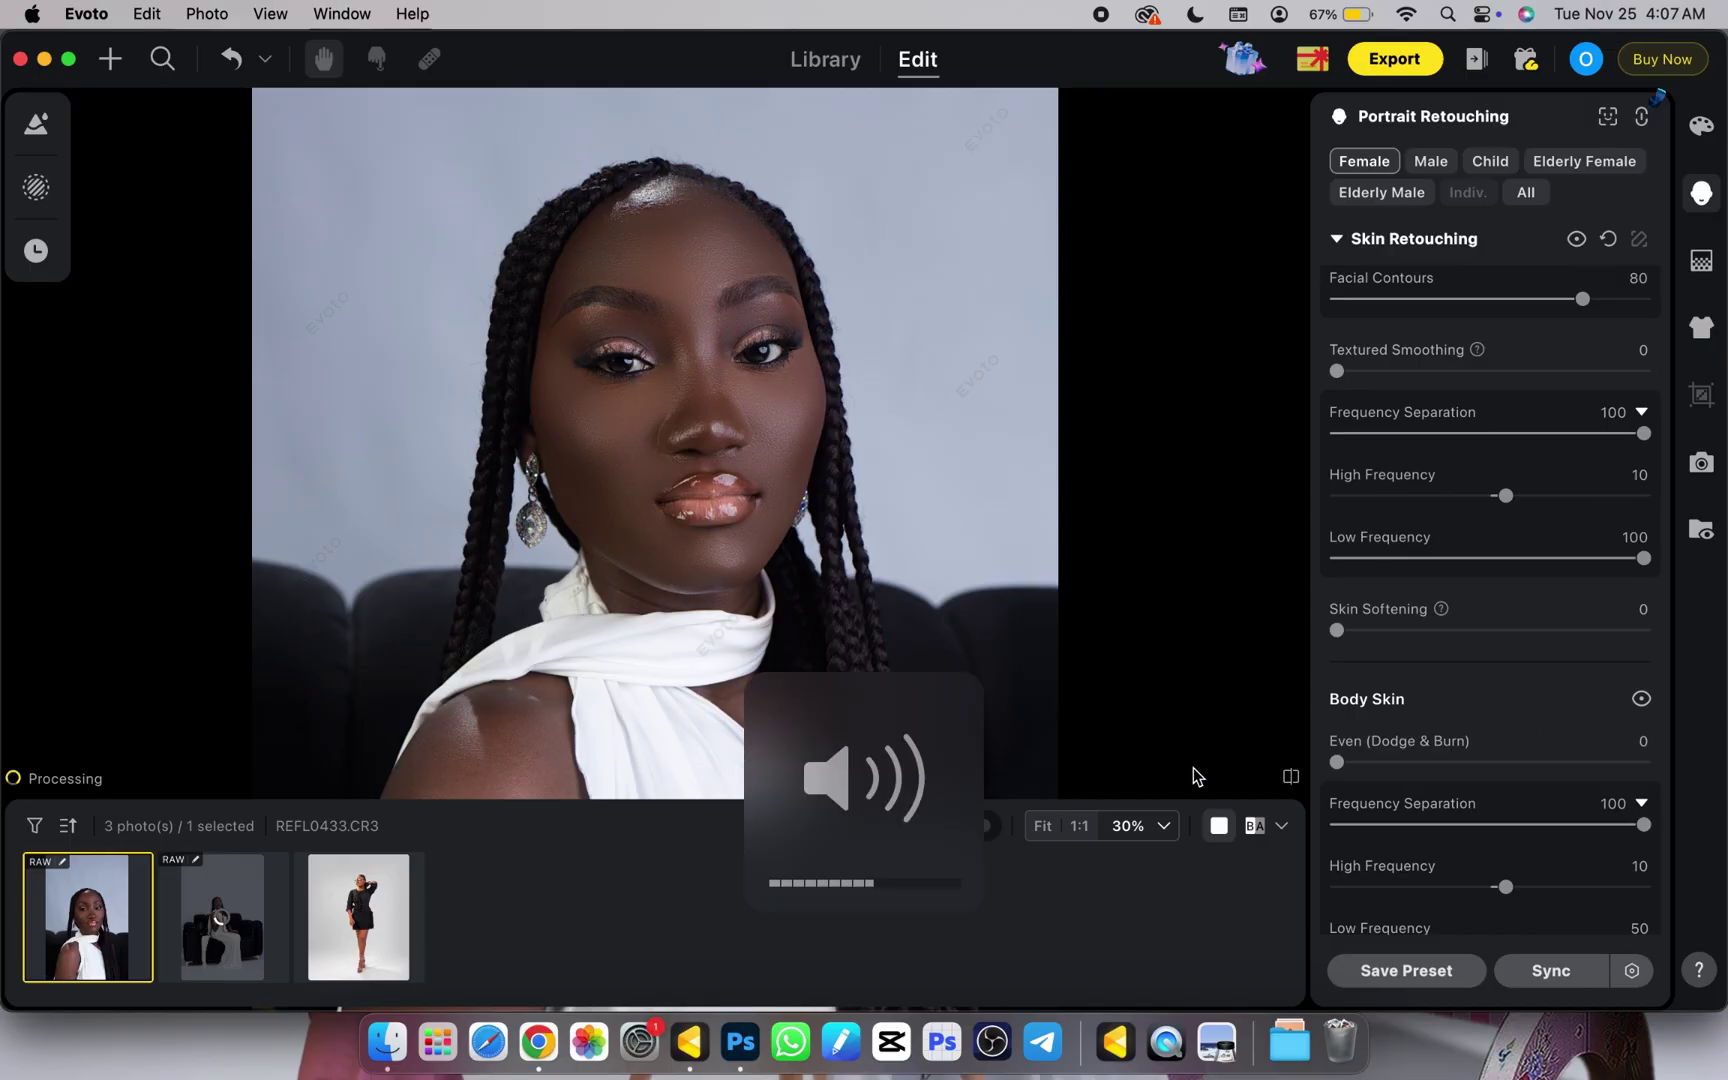
key("super+space")
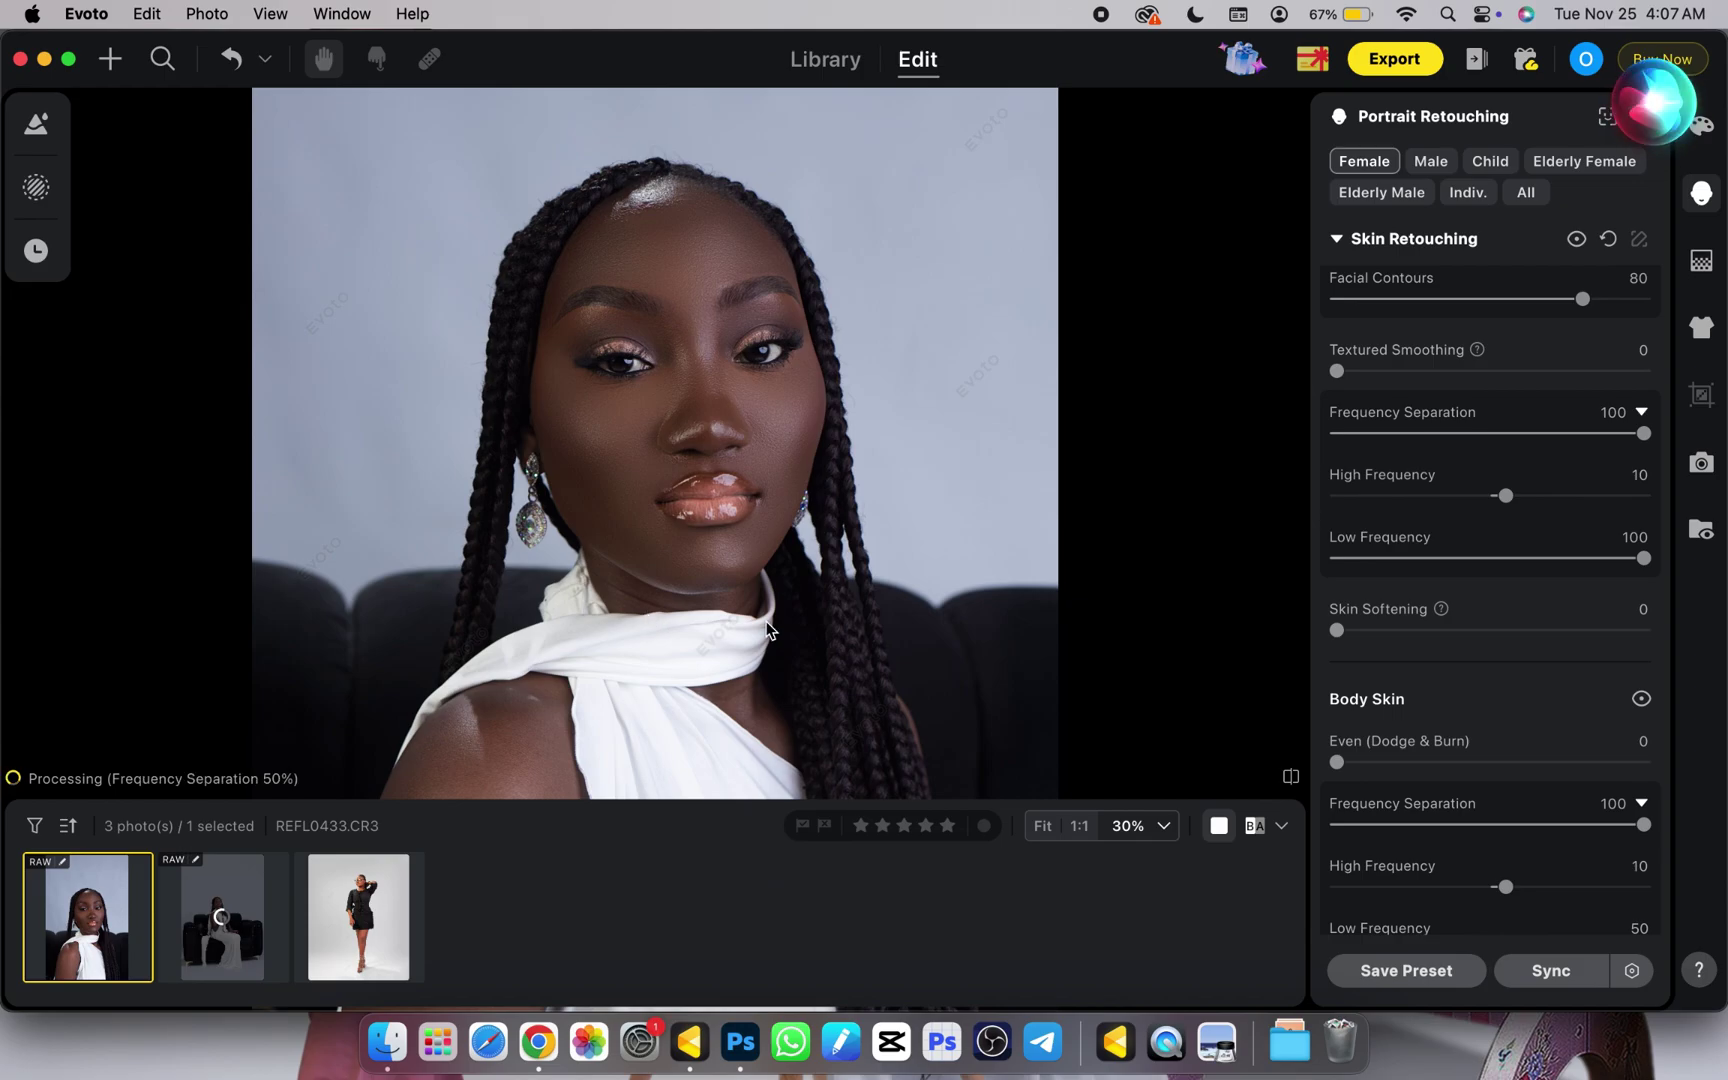
key("super+minus")
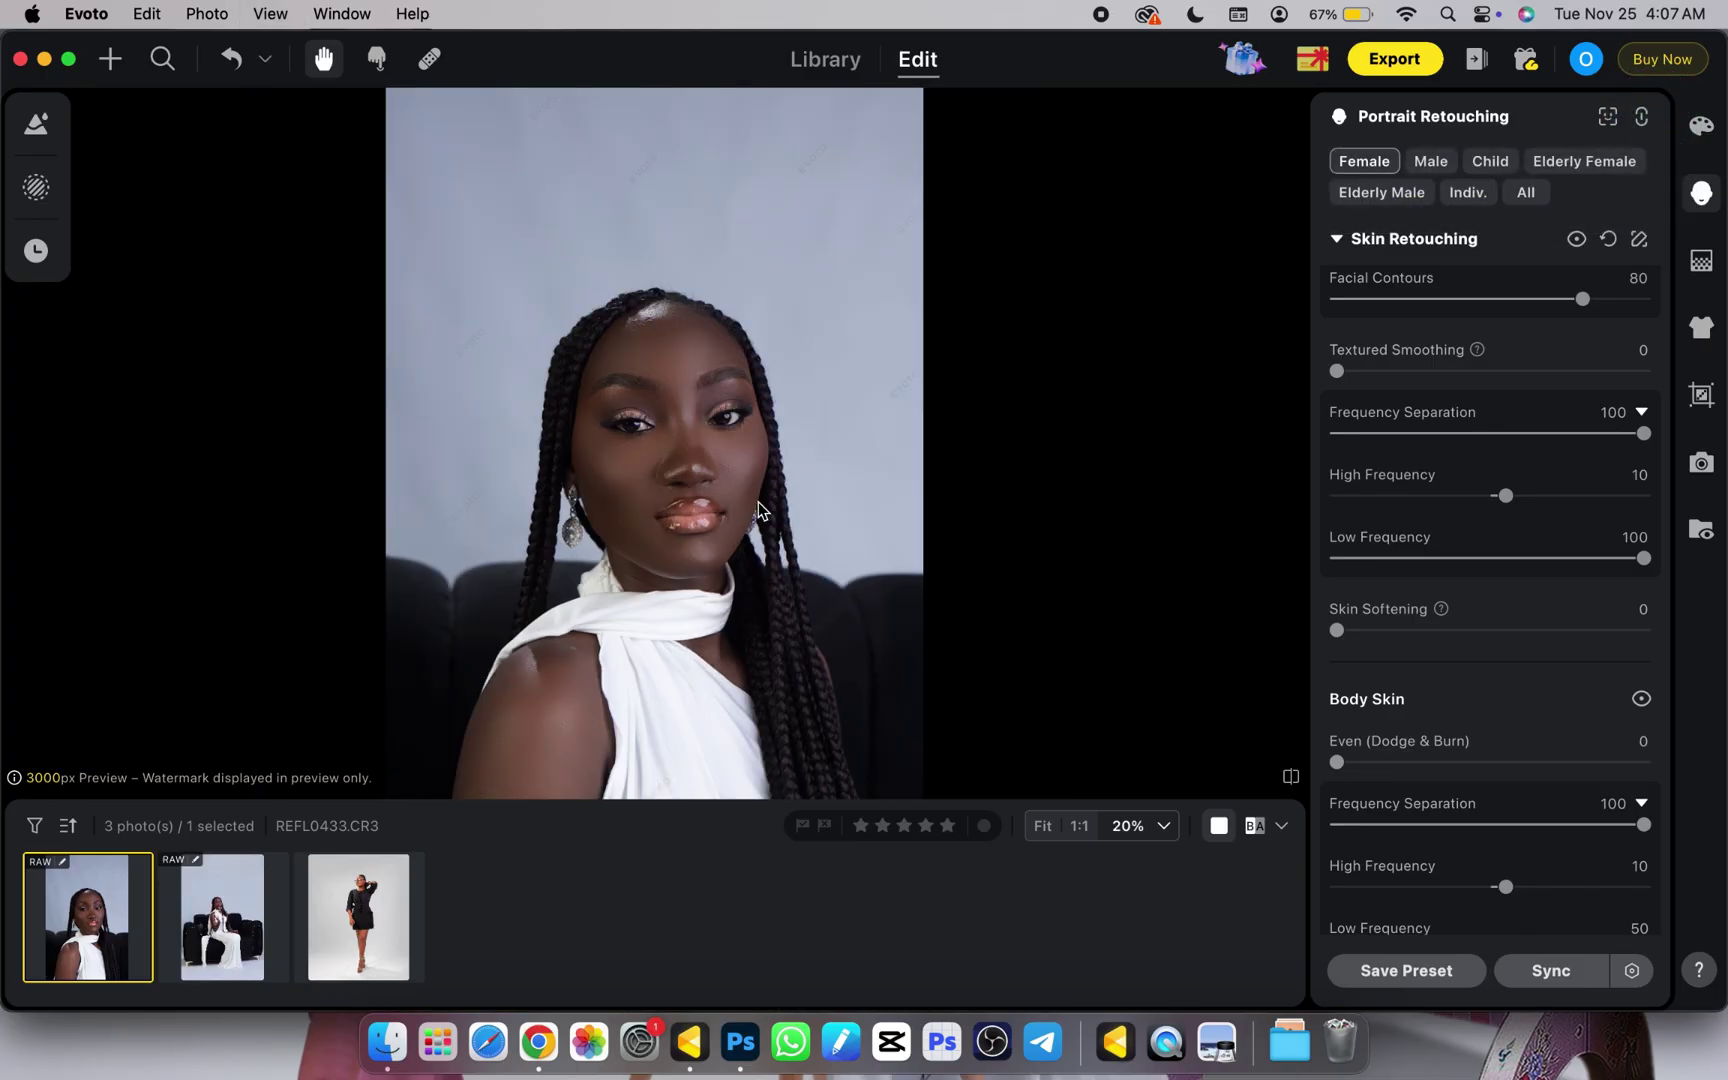
scroll(757, 502, "up", 5)
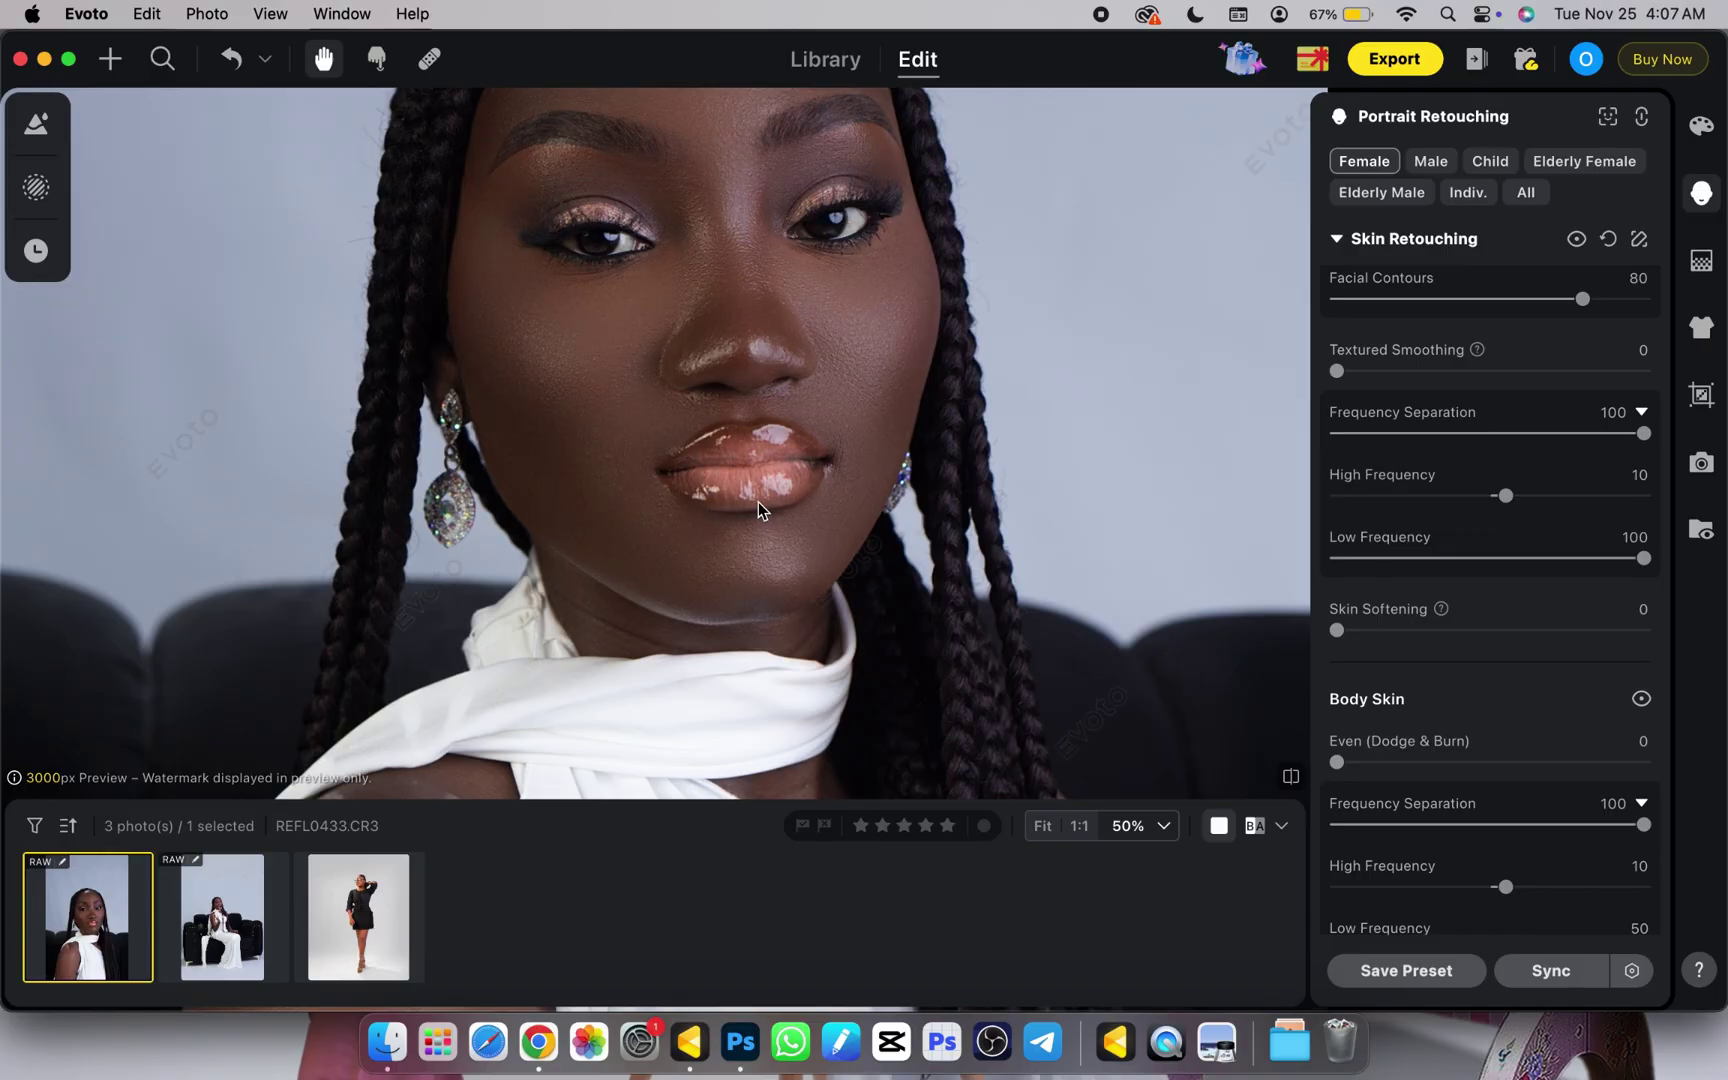
scroll(757, 502, "down", 1)
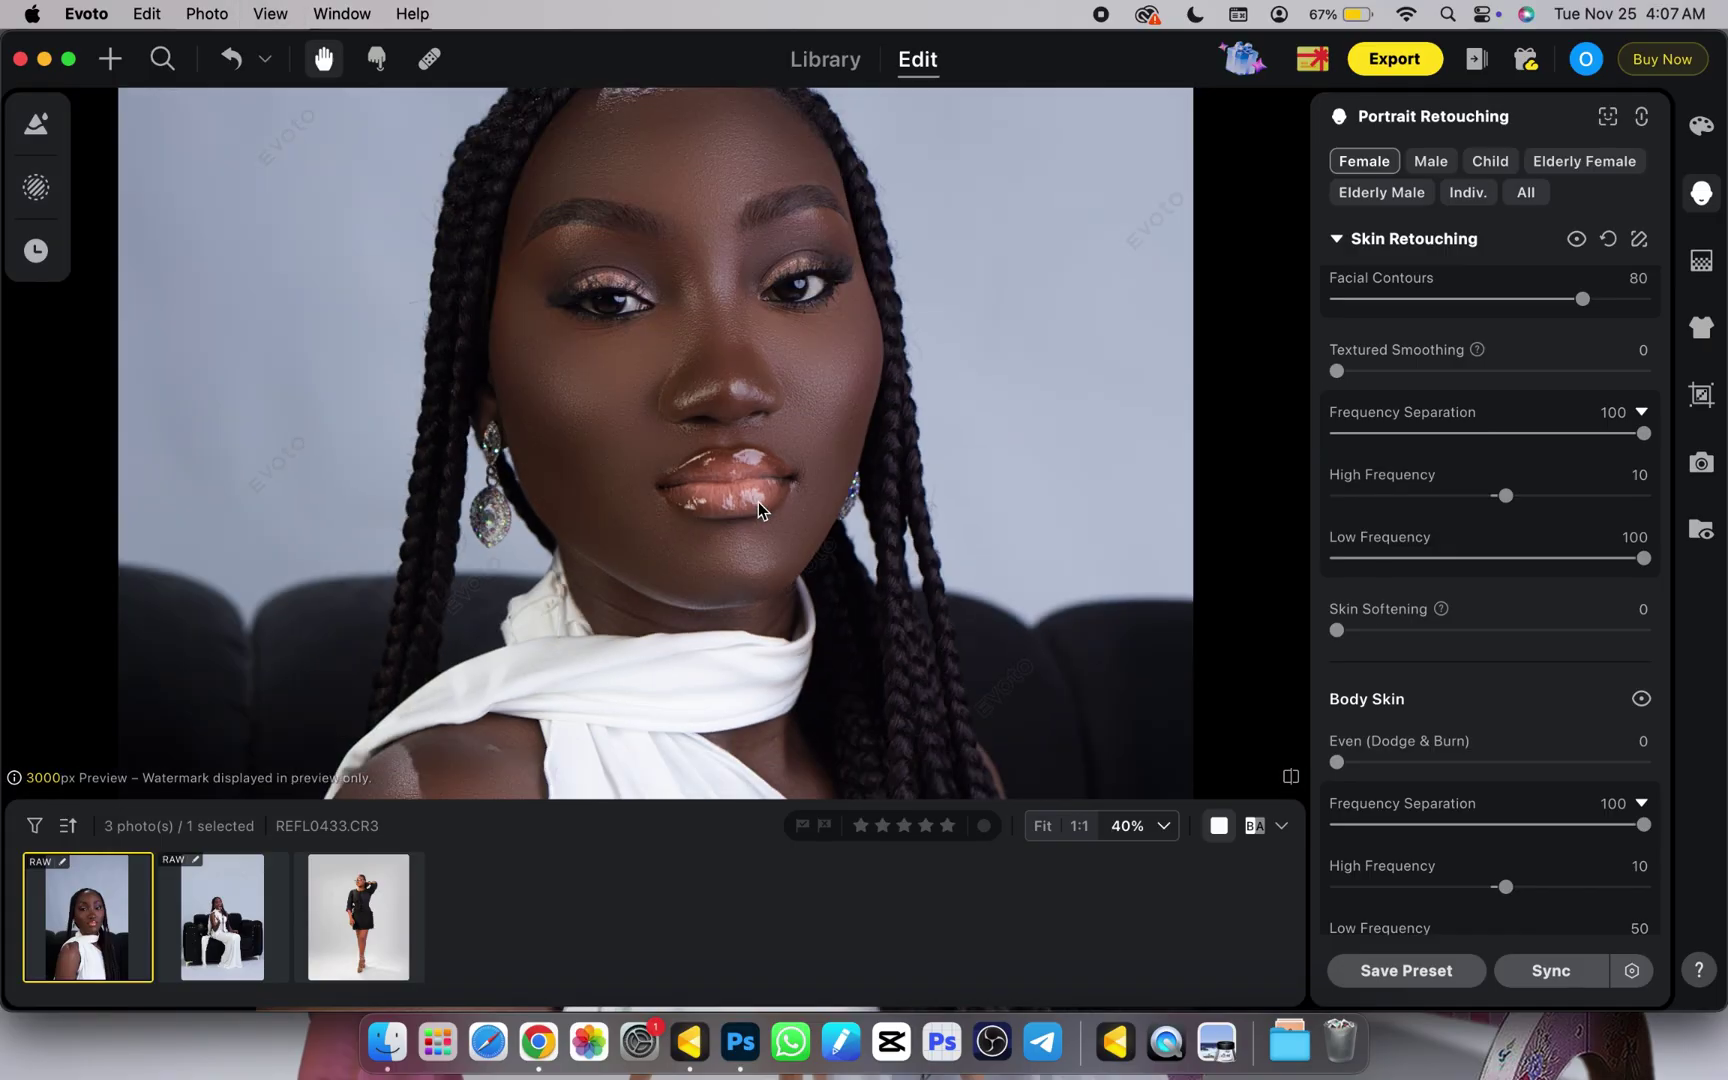
scroll(757, 502, "down", 2)
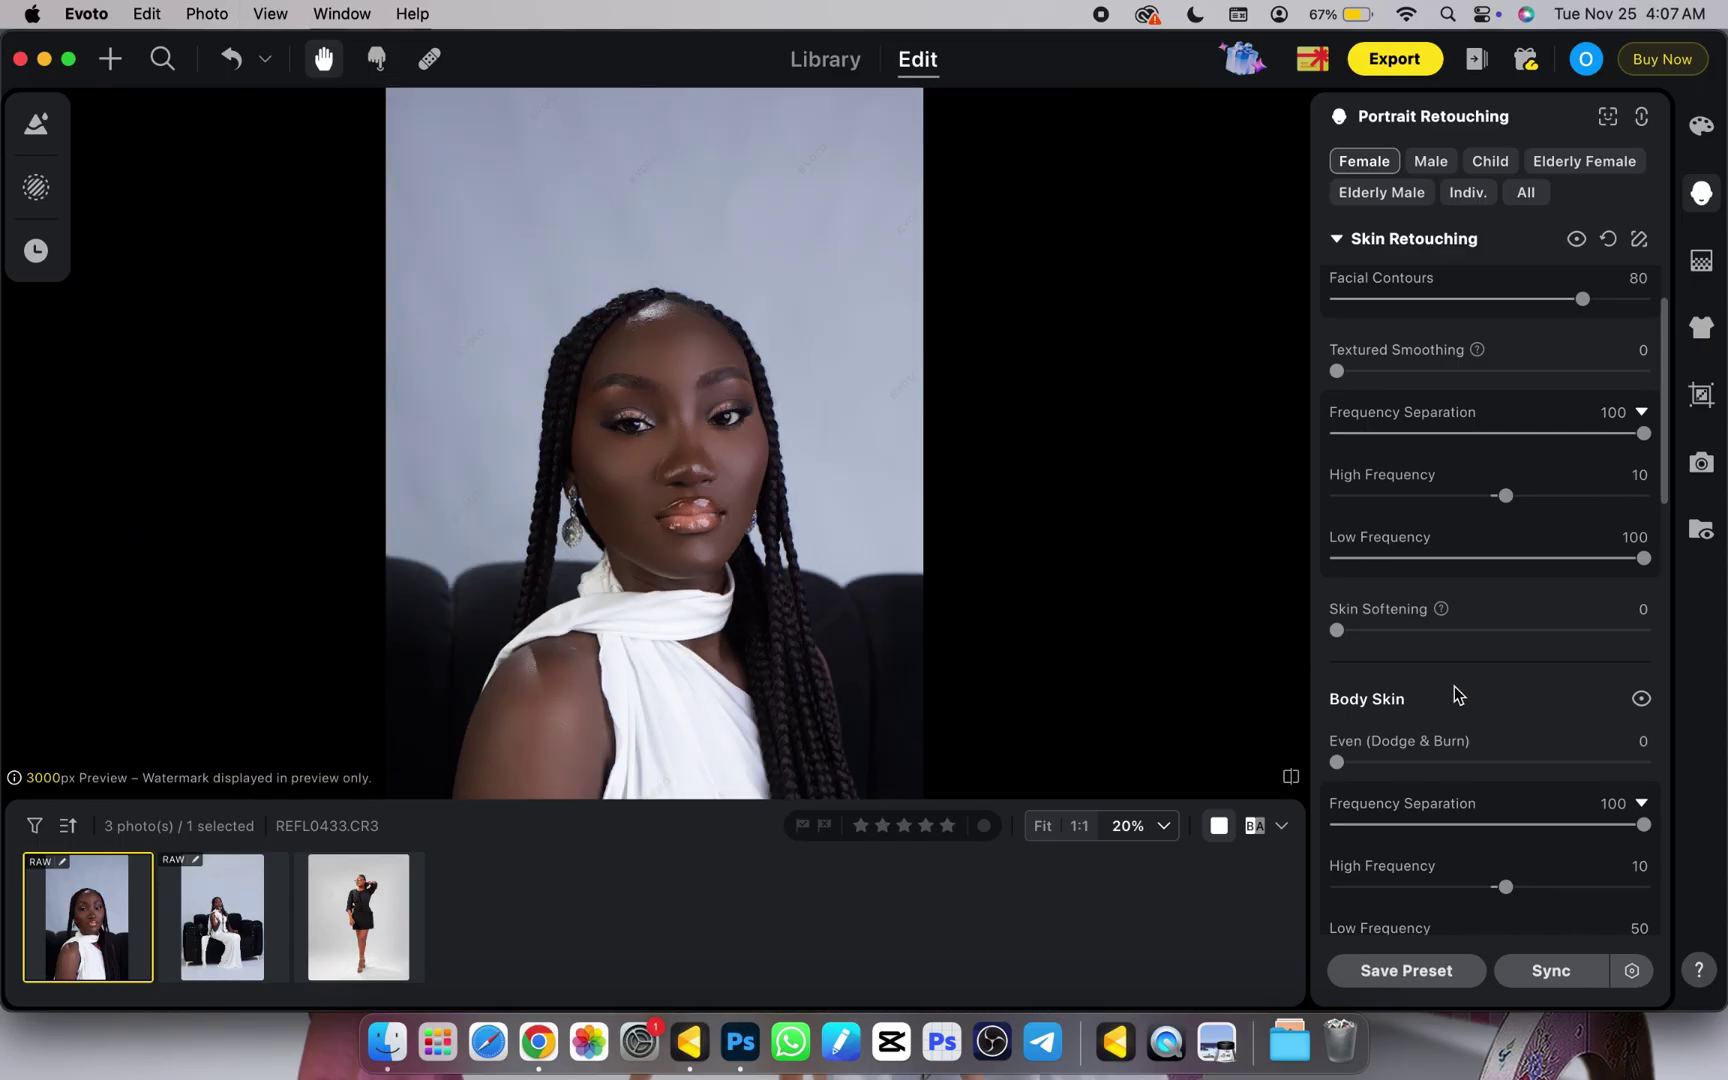
scroll(1454, 686, "down", 4)
Apply the rosy-brown Select Skin Tone preset to the close-up portrait.
scroll(1454, 686, "down", 10)
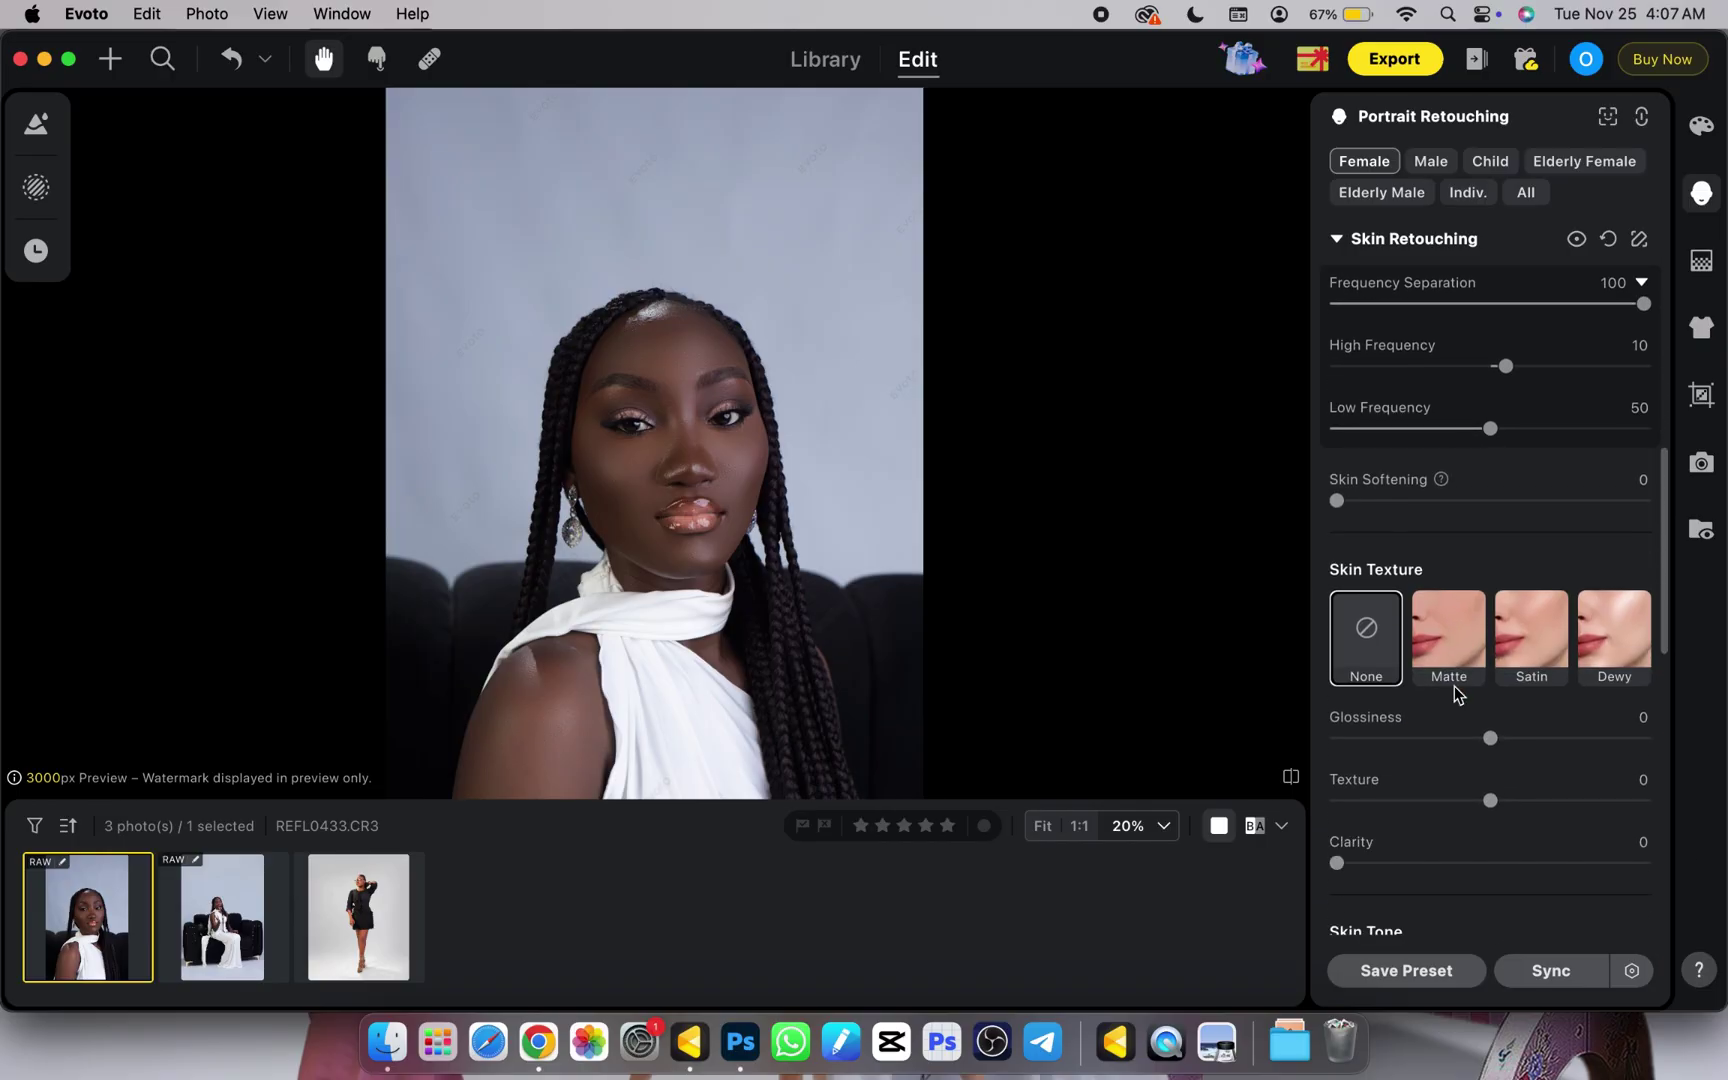
scroll(1454, 686, "down", 3)
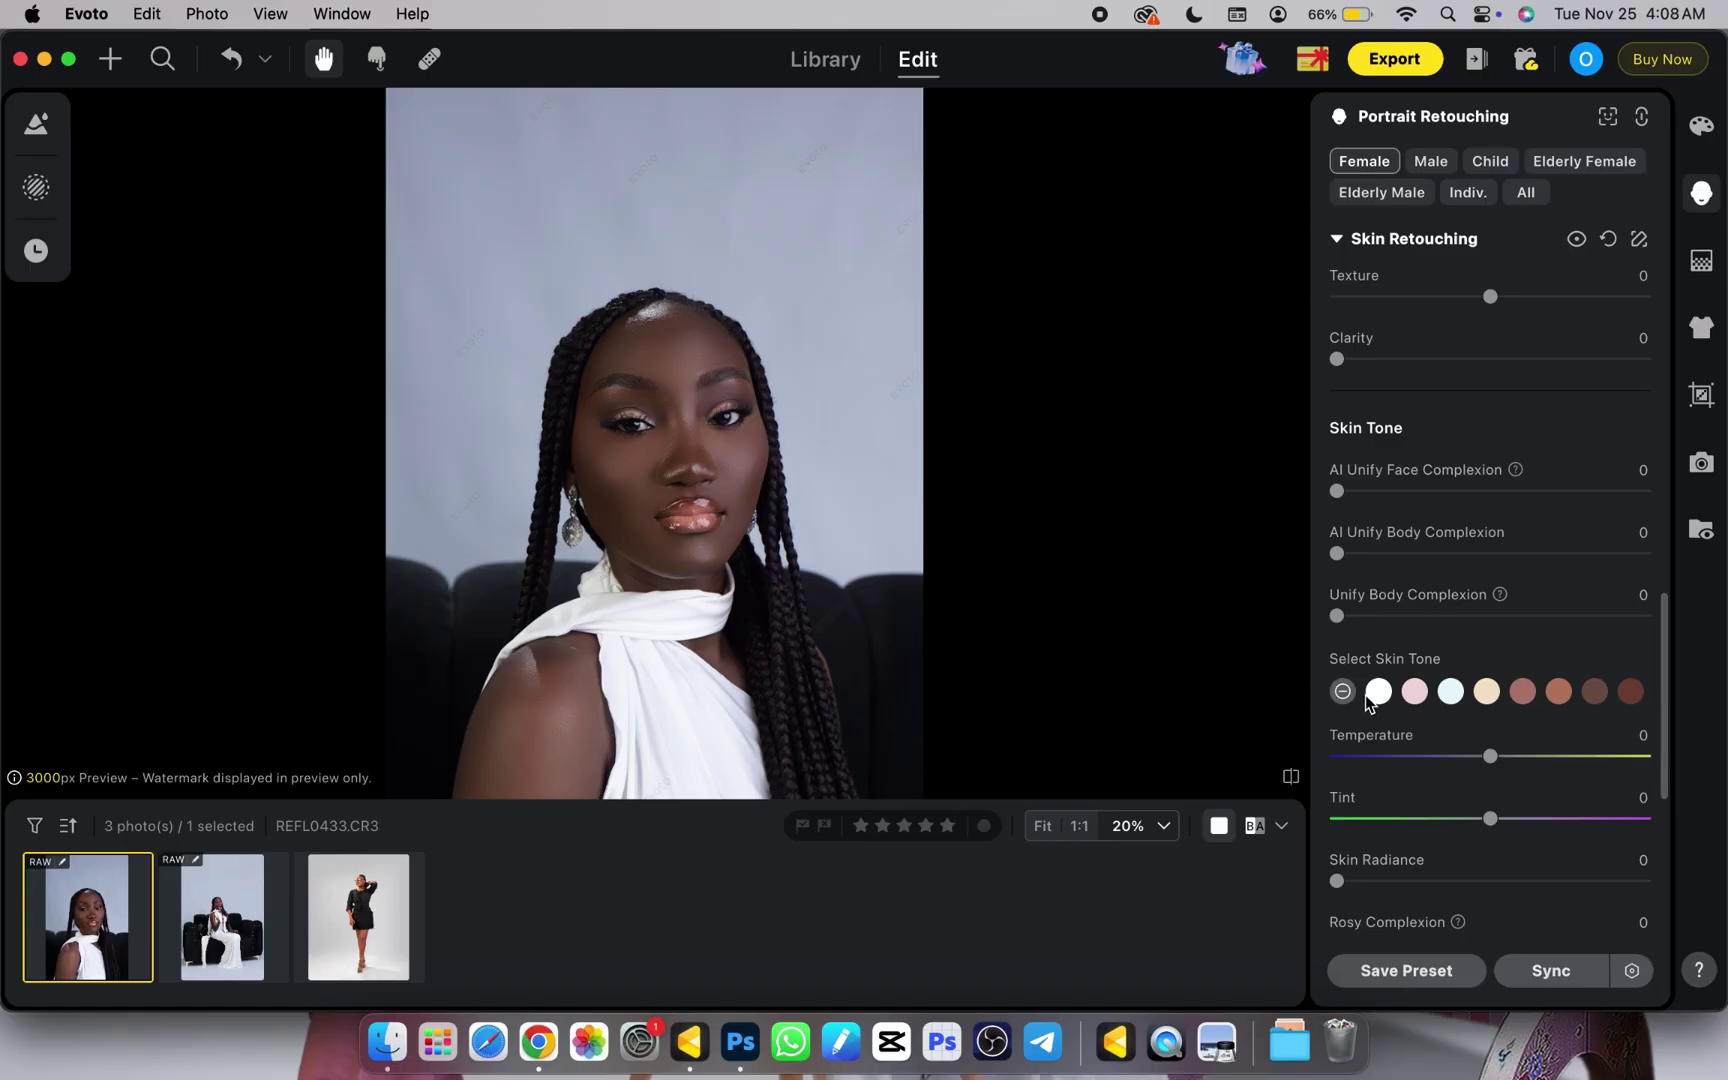
left_click(1521, 692)
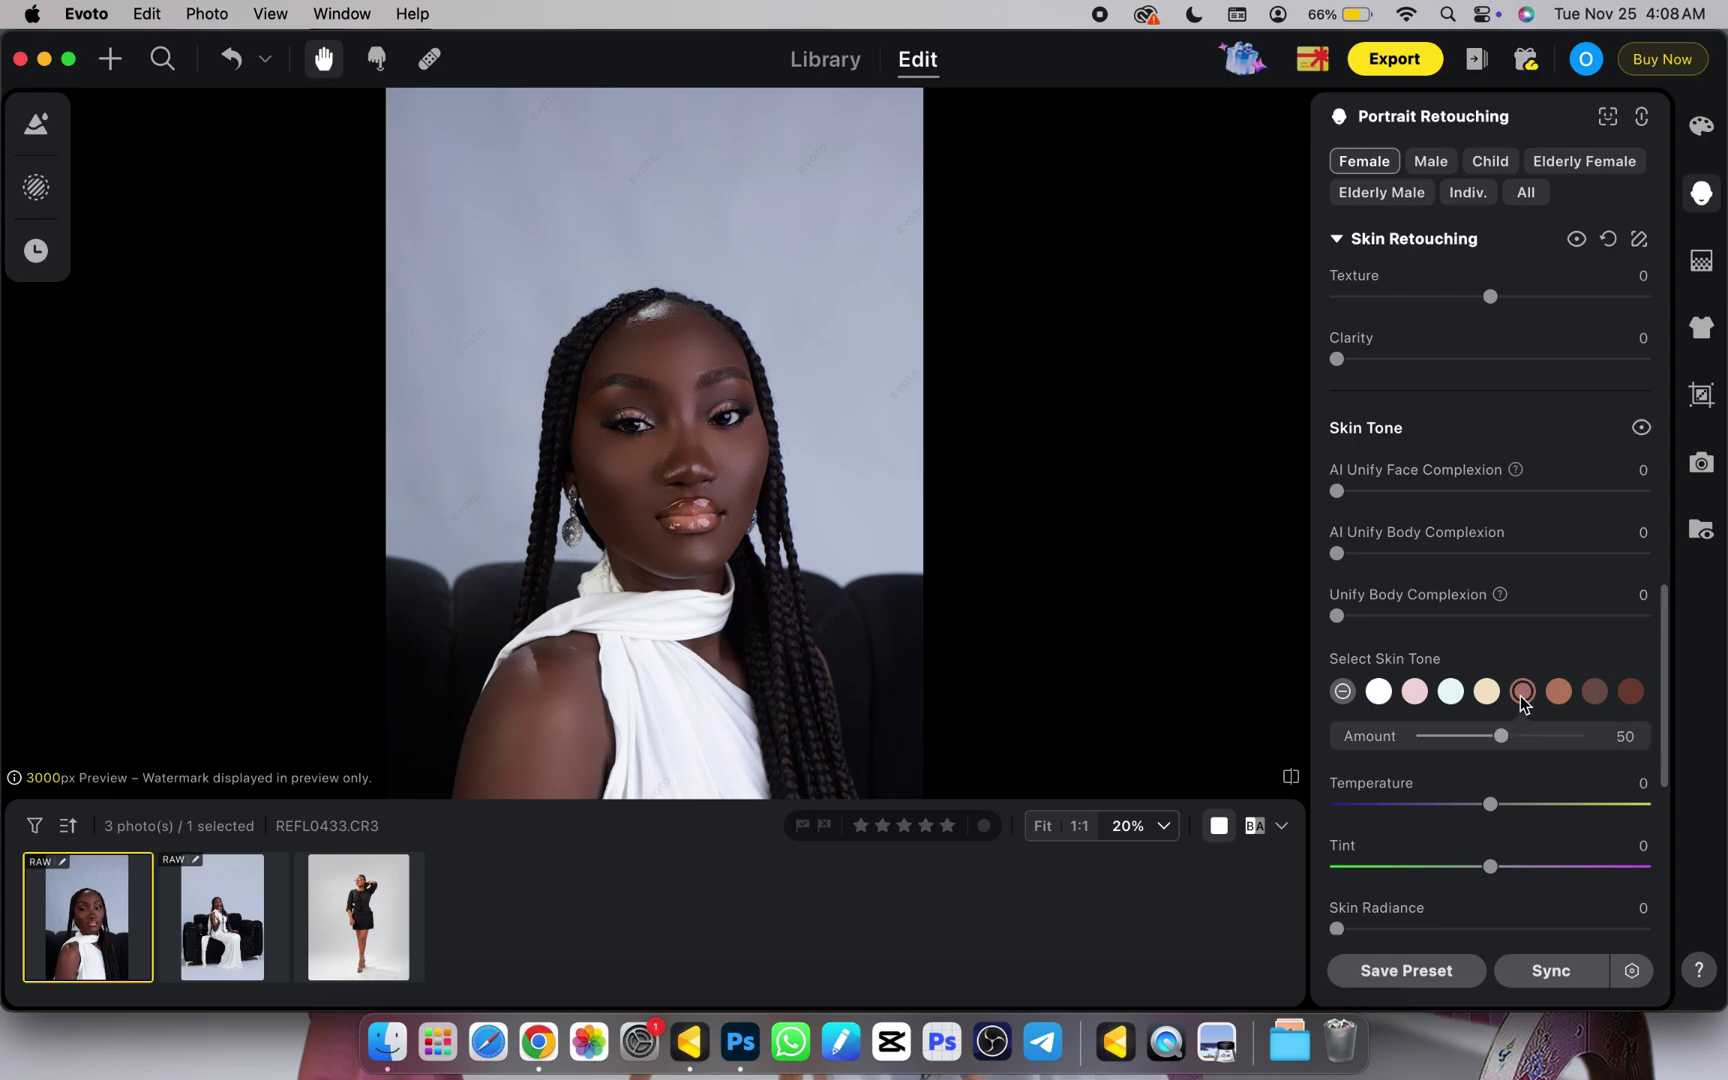
key("super+minus")
key("super+equal")
key("super+equal")
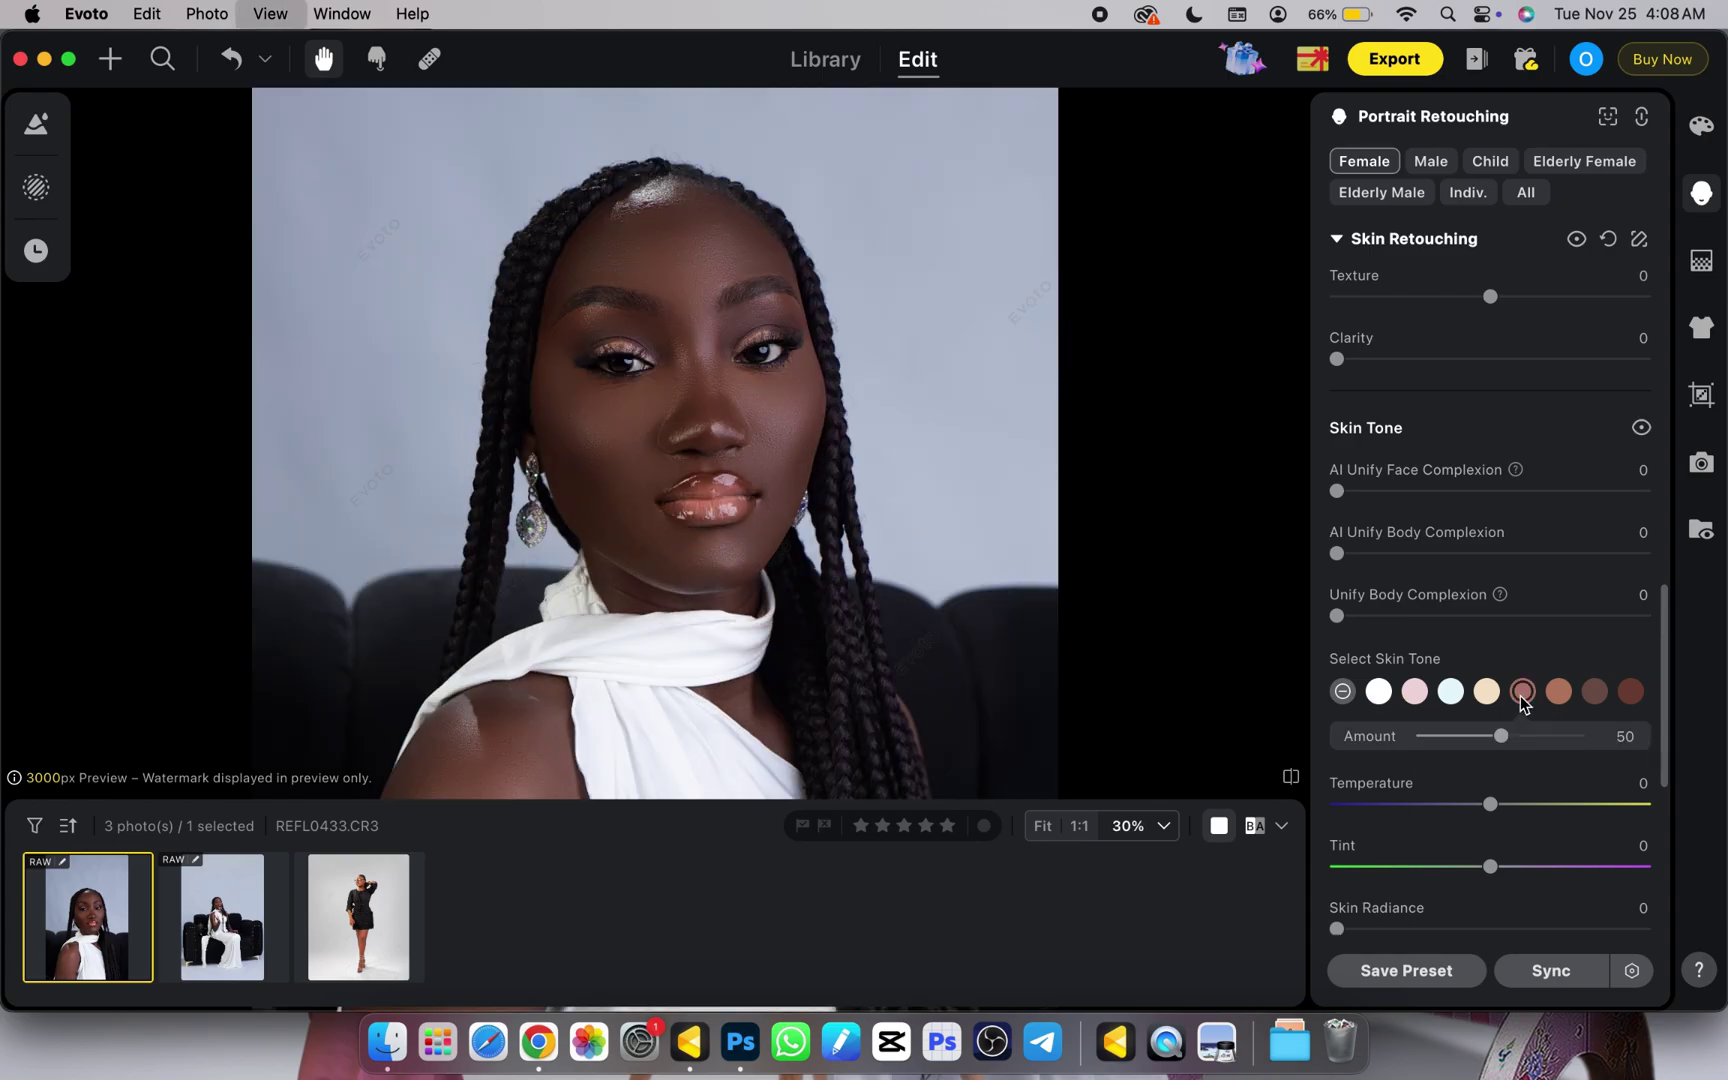
key("super+equal")
key("super+minus")
key("super+equal")
key("super+minus")
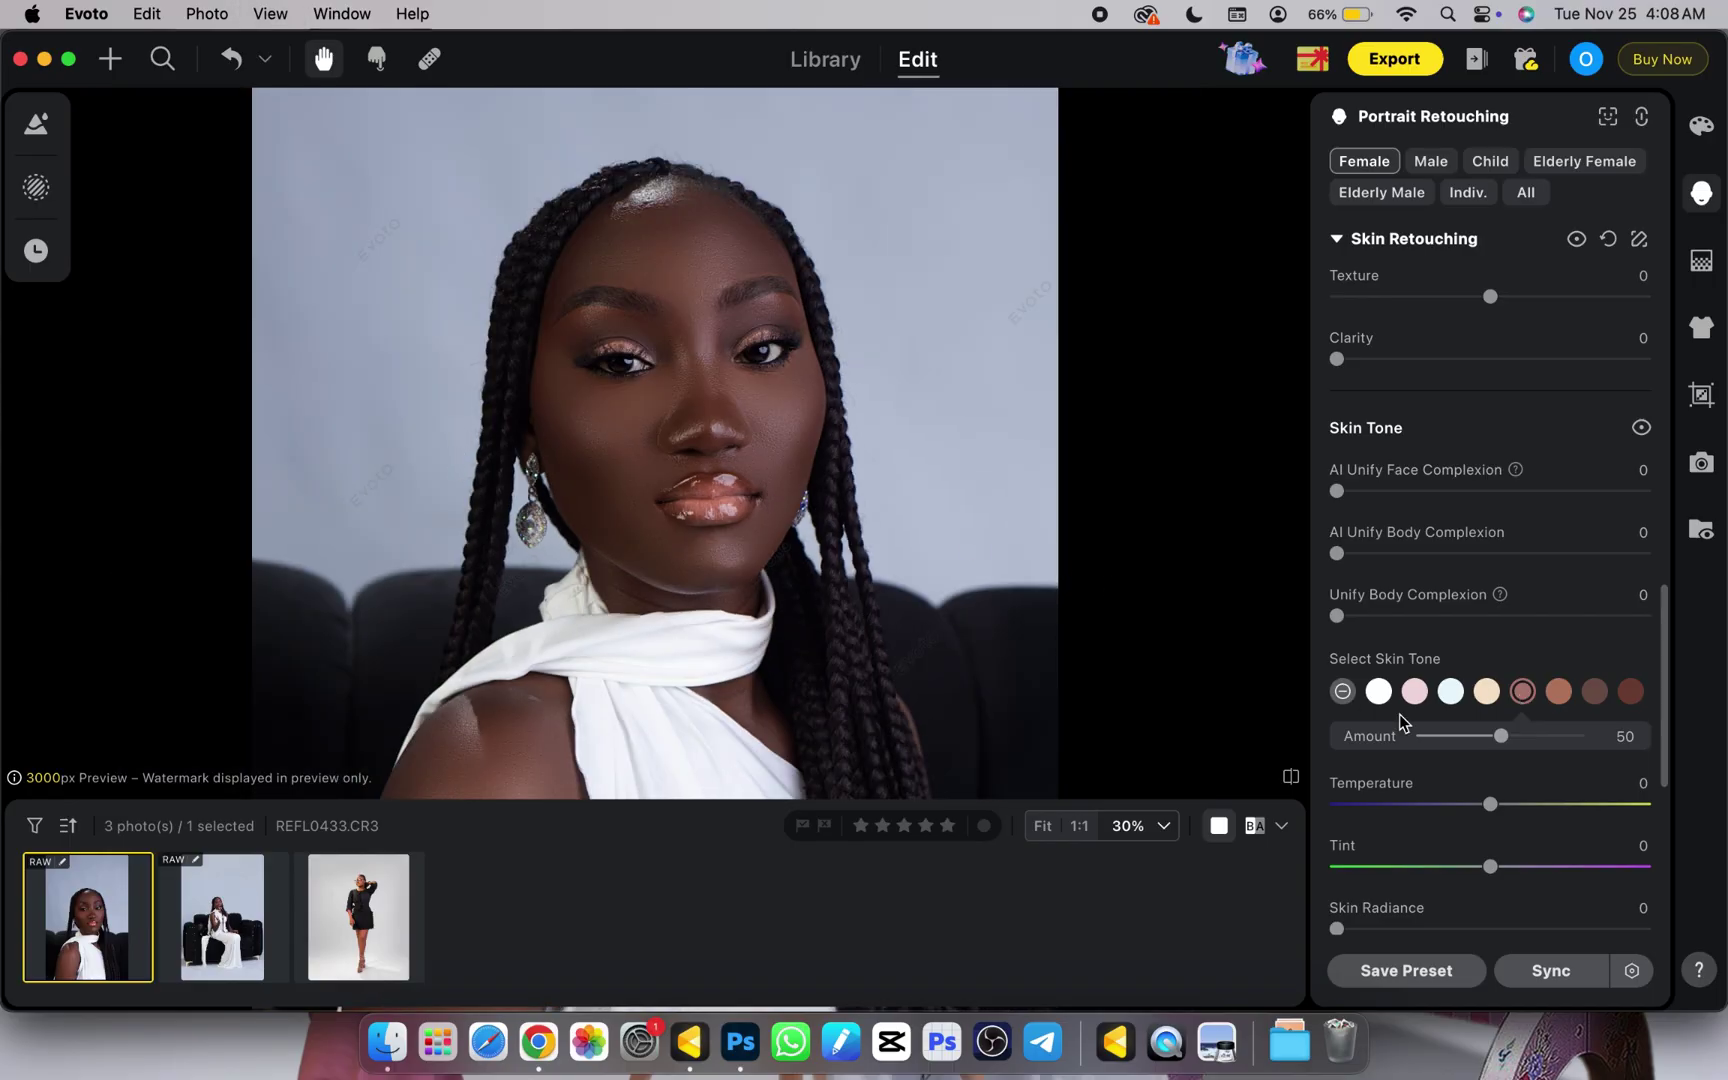
Set the skin tone Amount to 74 and review the whole portrait.
left_click_drag(1502, 746, 1541, 747)
key("super+minus")
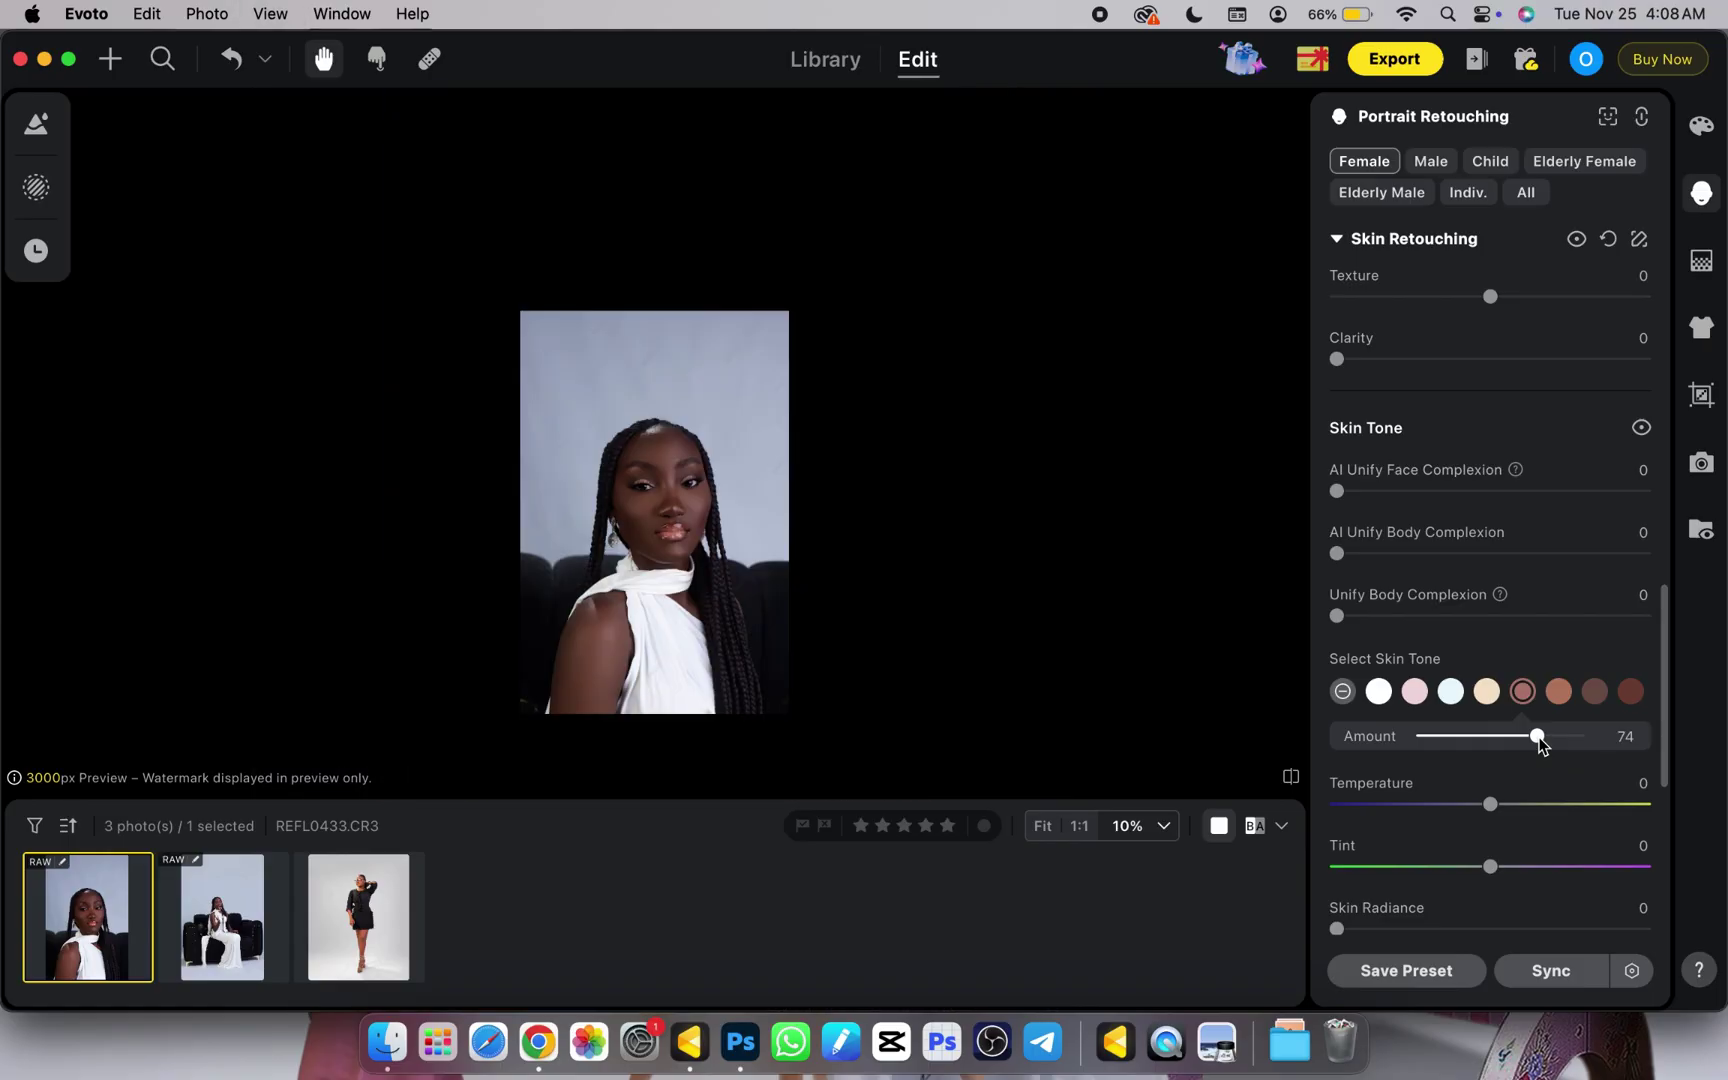
key("super+0")
key("super+minus")
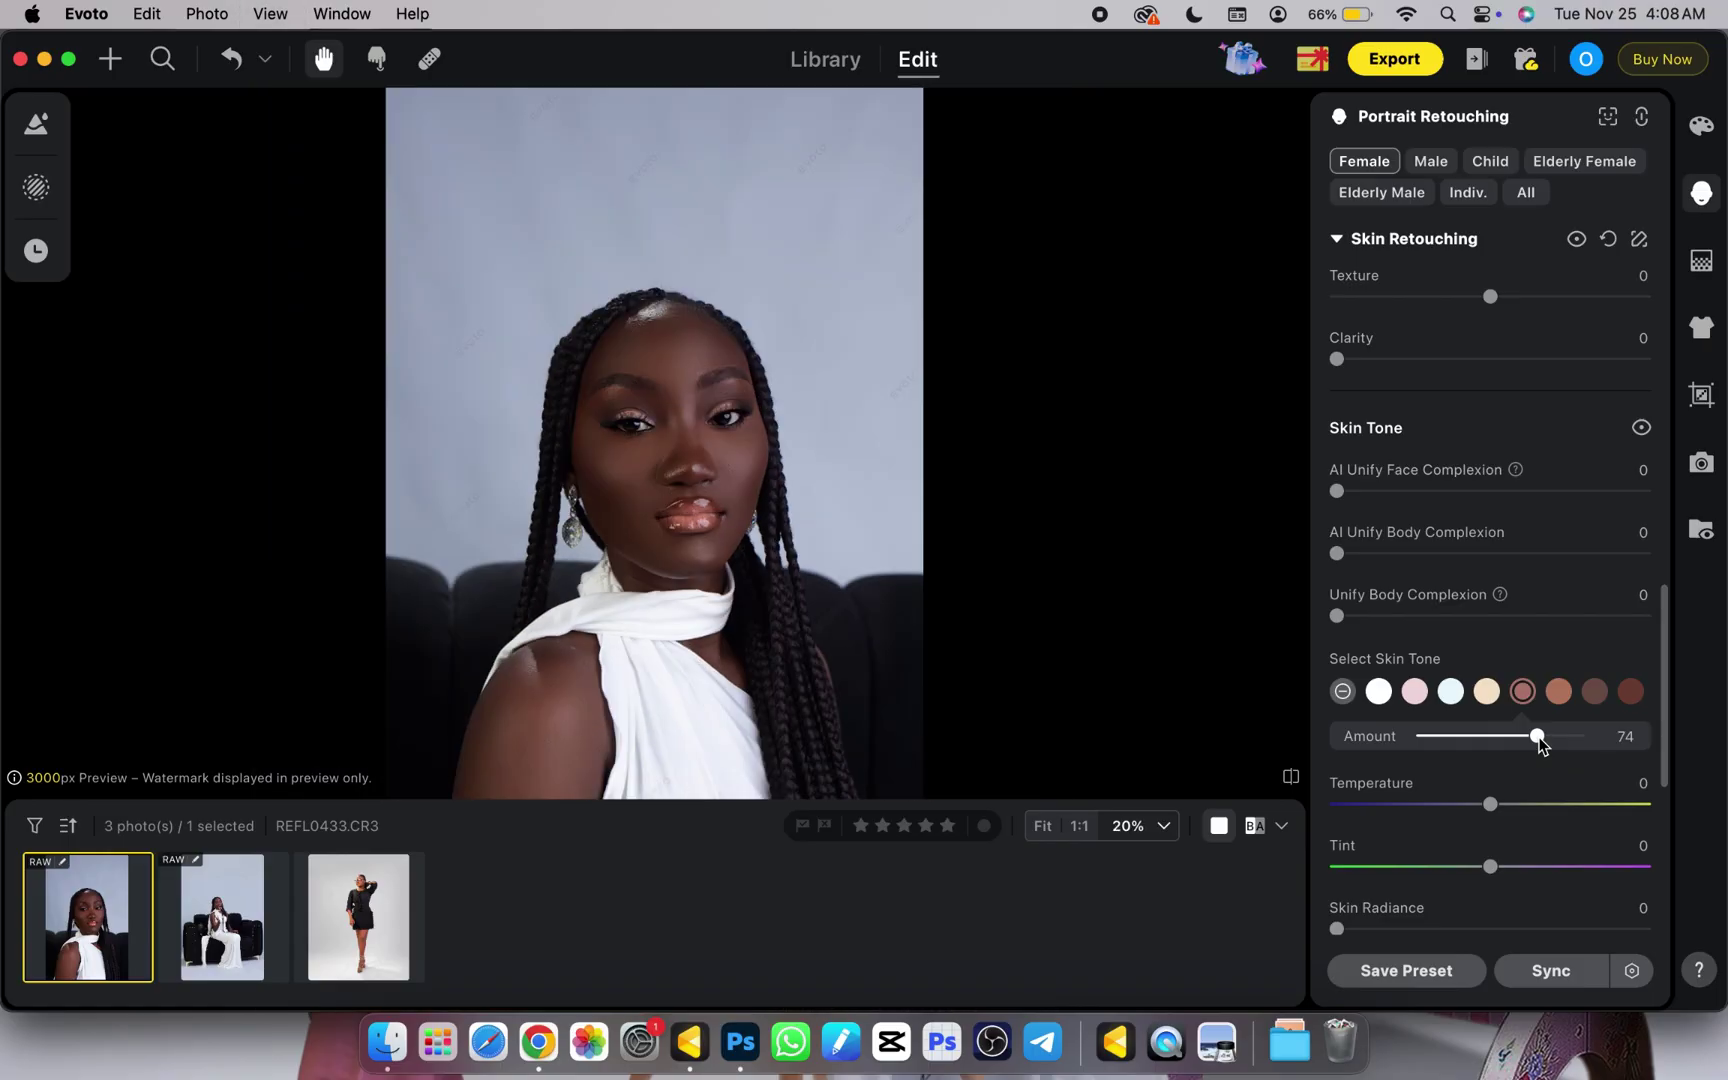
key("super+minus")
key("super+equal")
Crop the close-up portrait to 5:7 with the frame shifted slightly lower.
left_click(1701, 395)
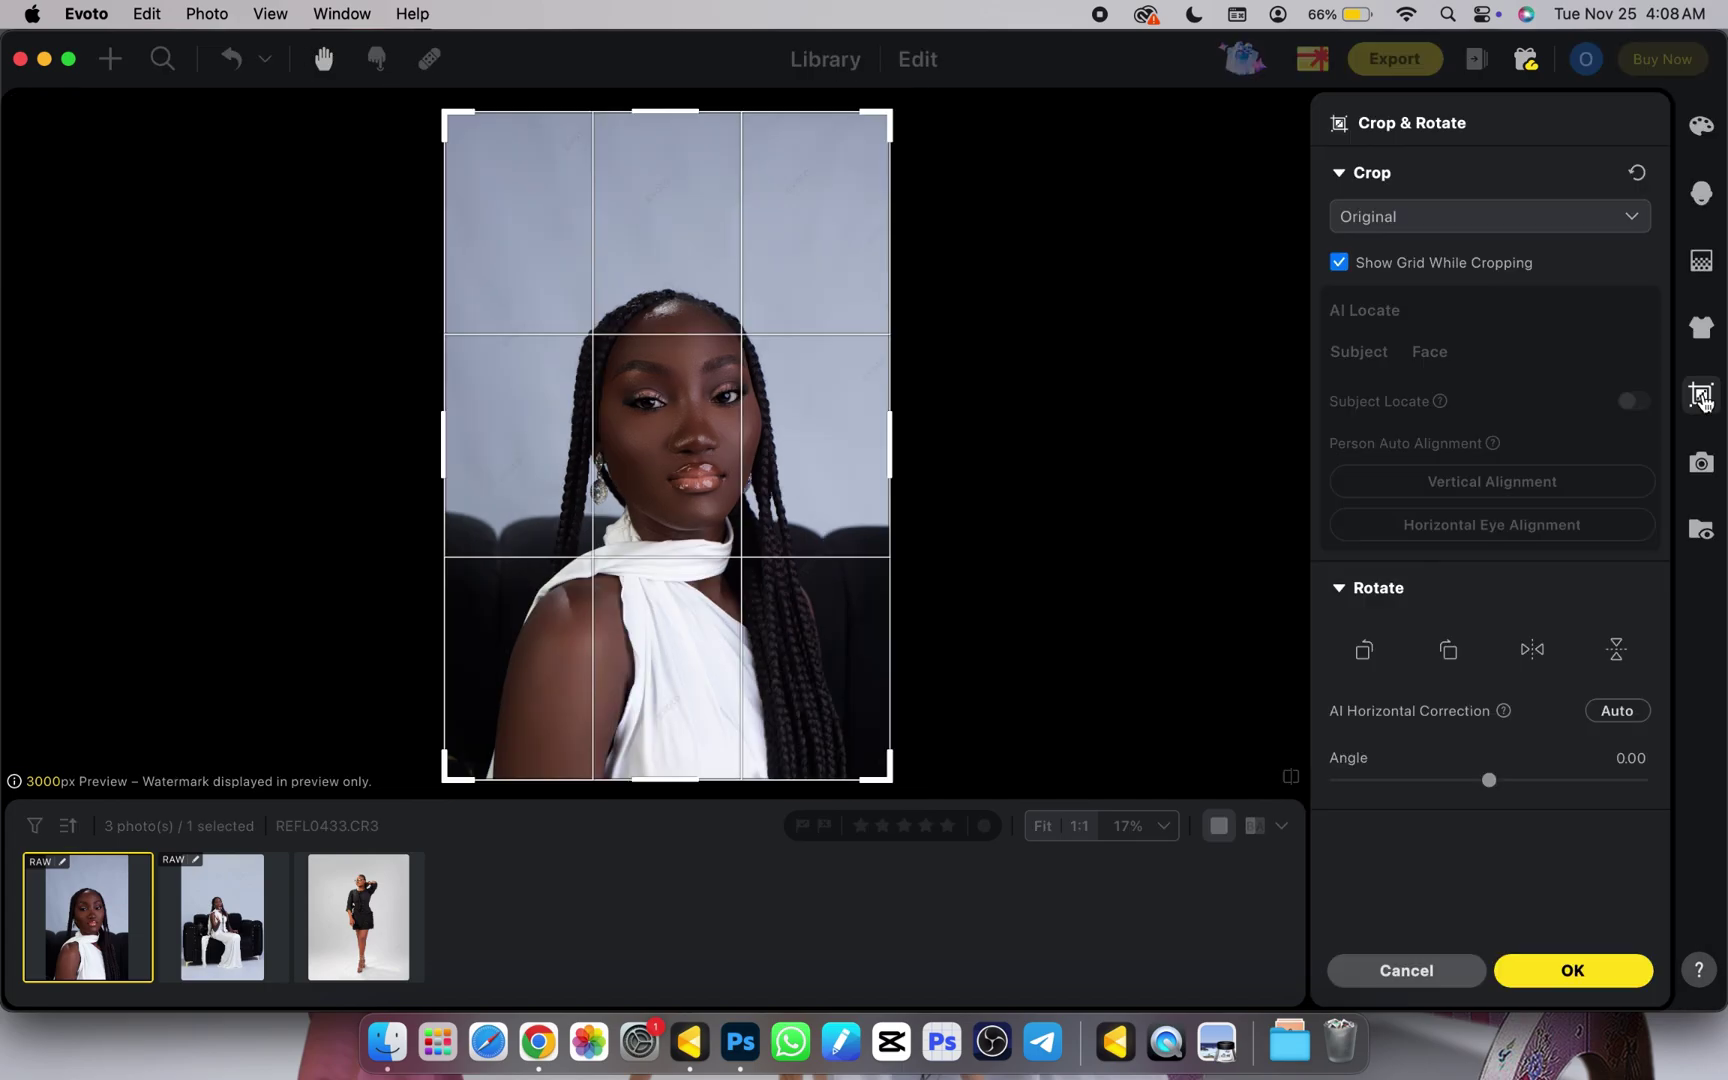
left_click(1439, 218)
left_click(1390, 480)
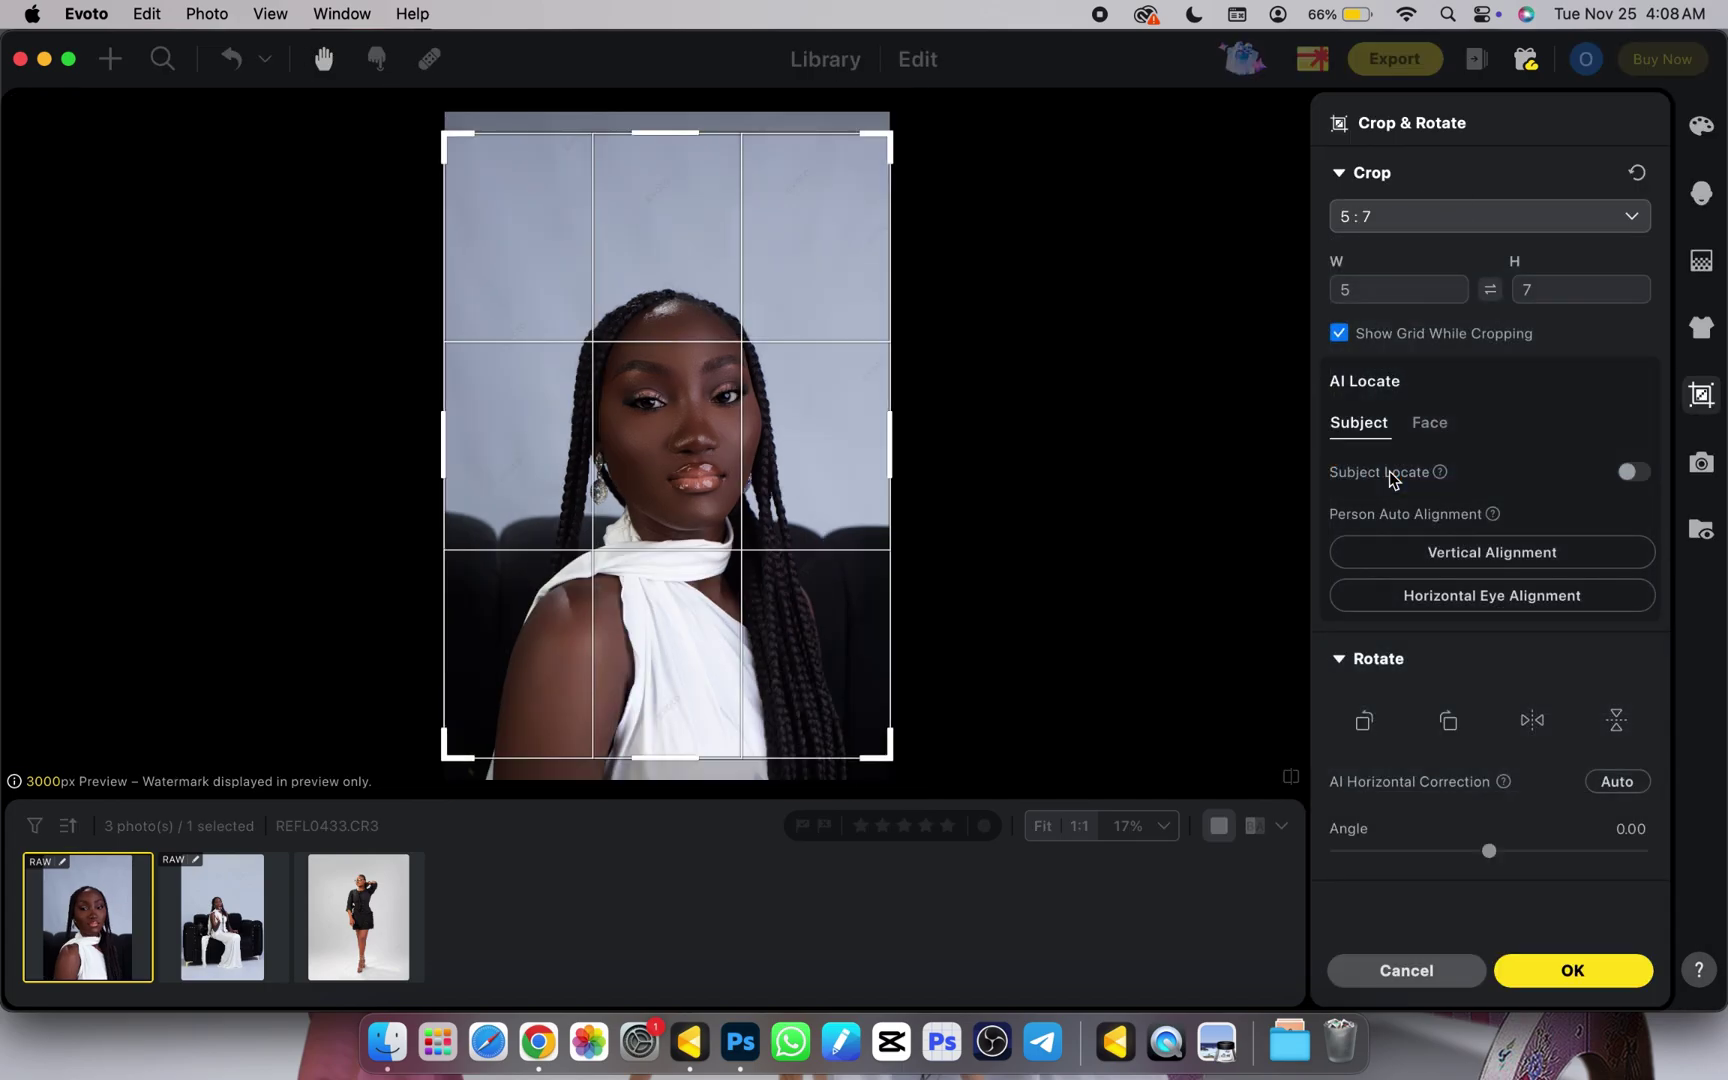
left_click_drag(619, 548, 628, 588)
key("Return")
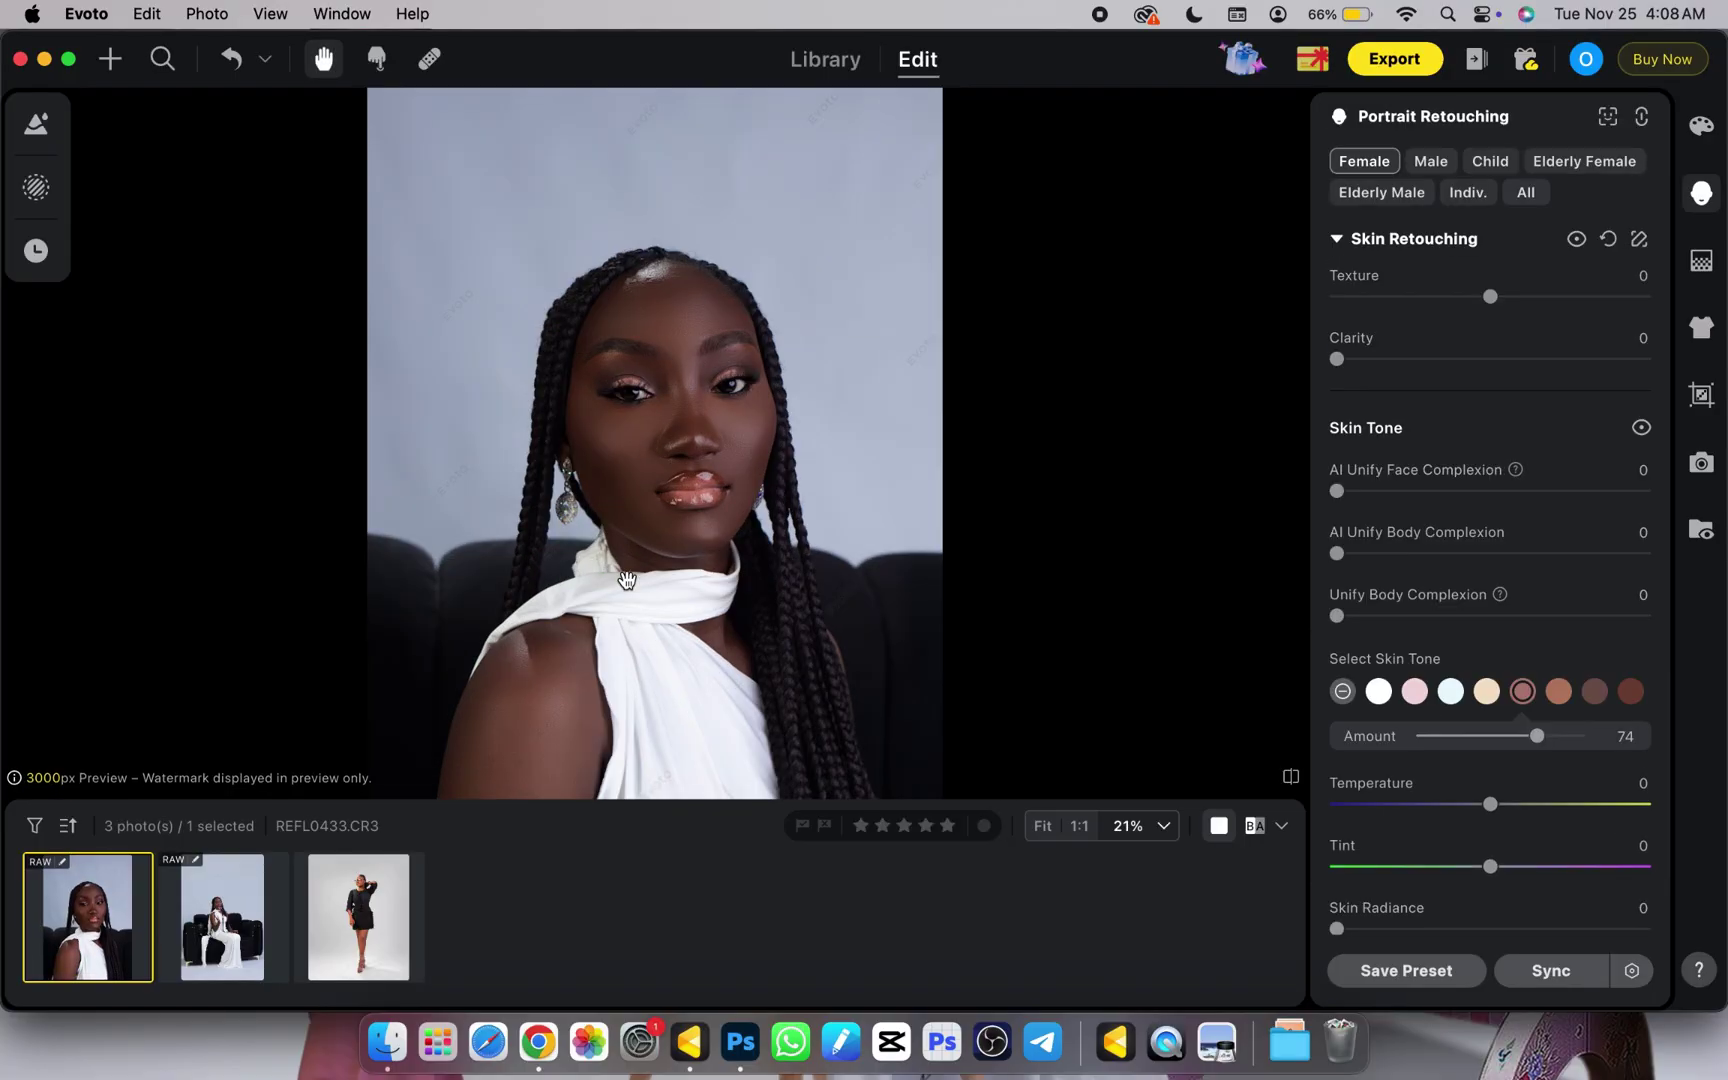
key("super+0")
key("super+0")
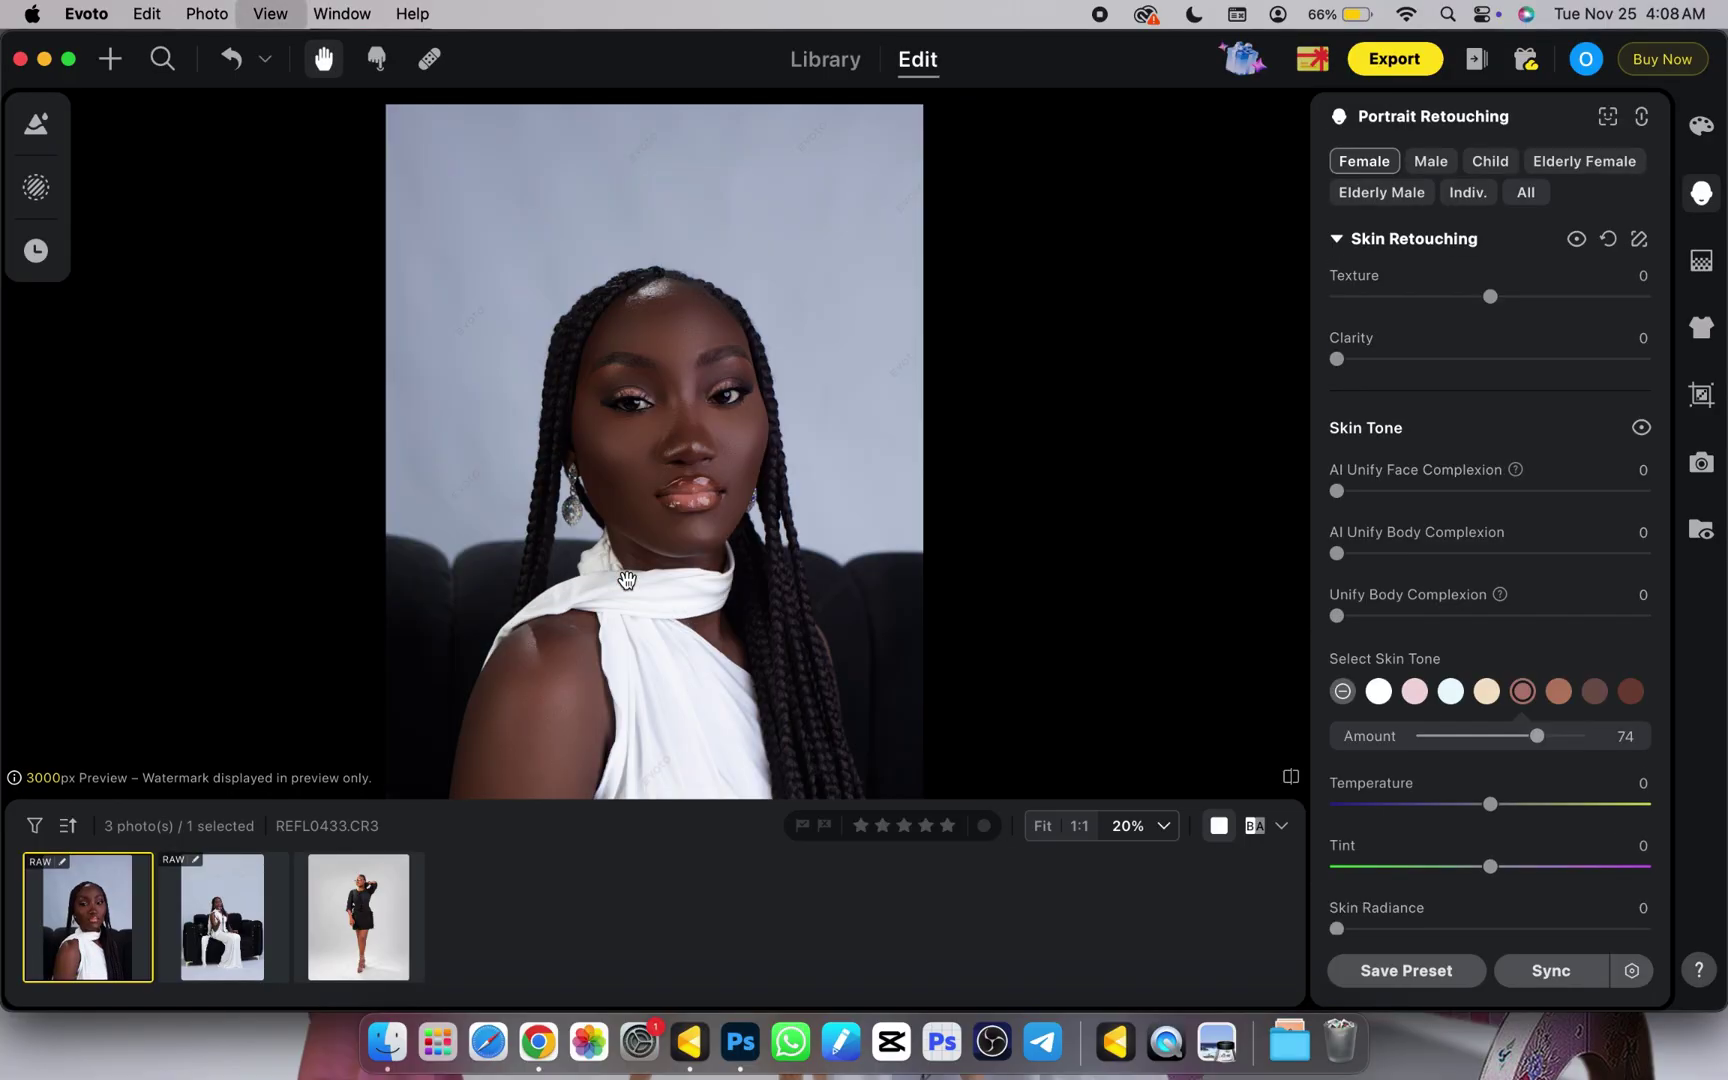
scroll(627, 580, "down", 2)
key("super+0")
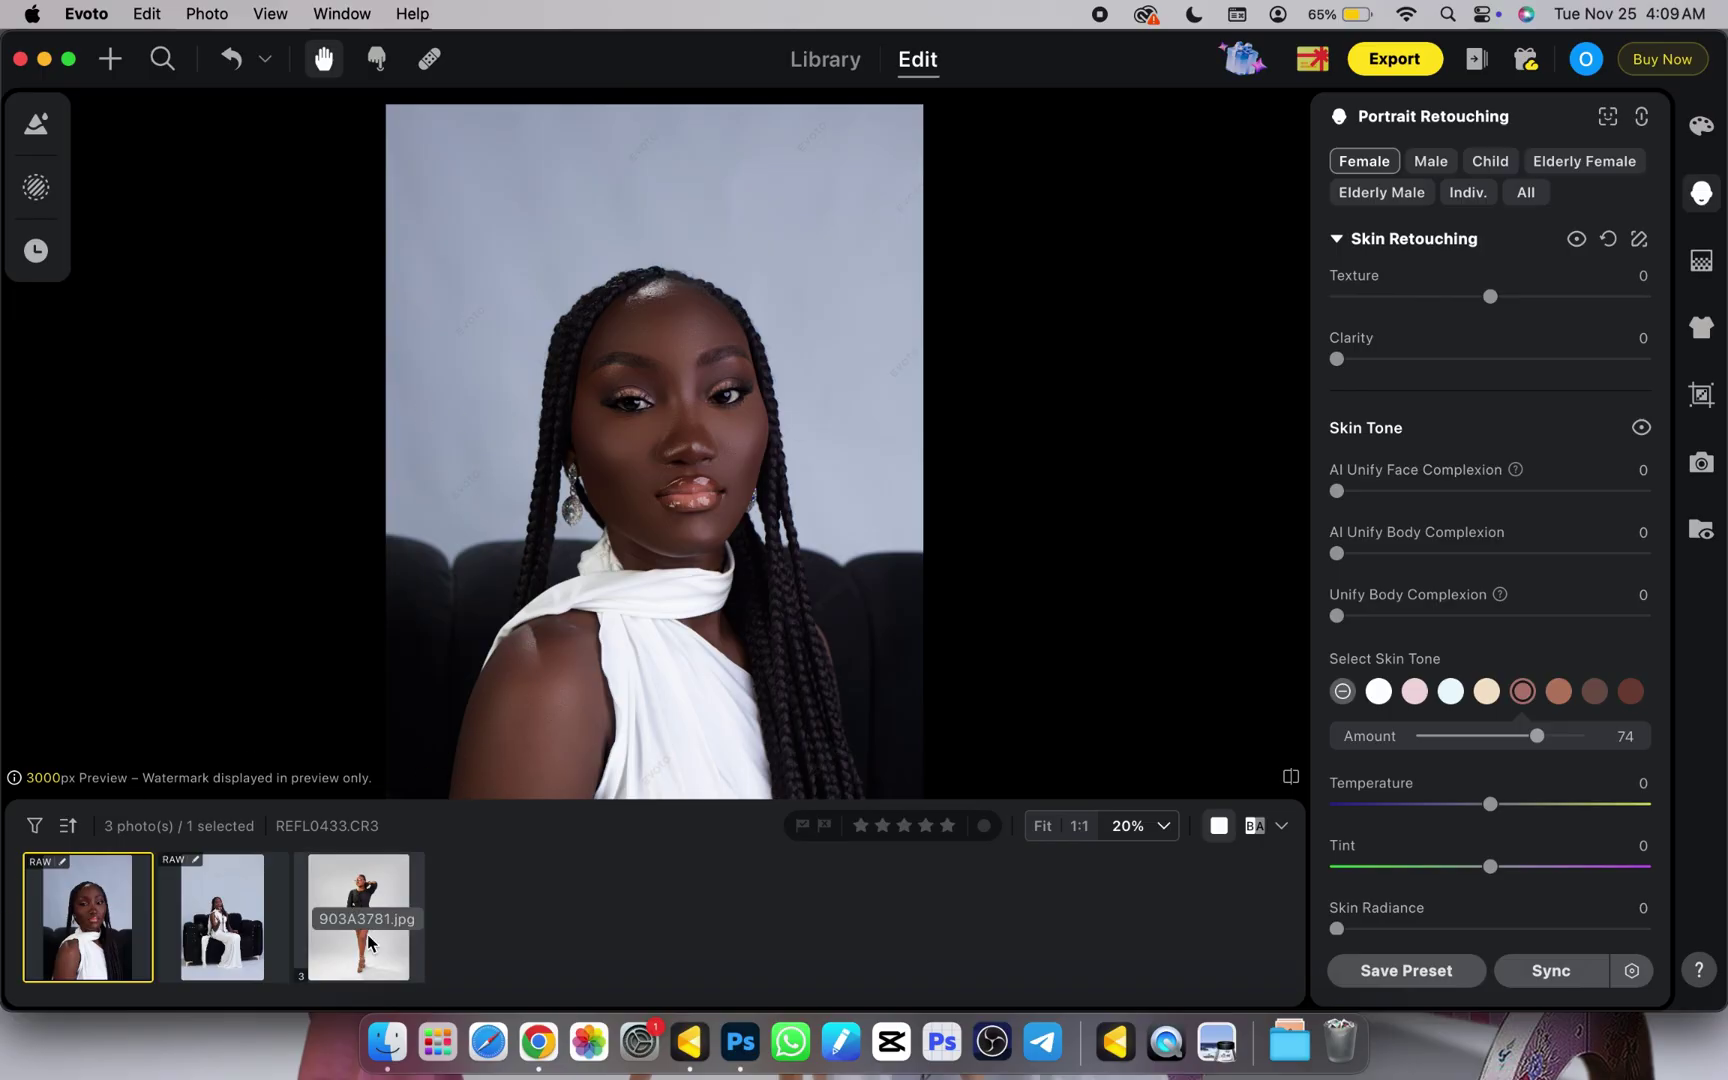
Copy the close-up portrait's skin-tone edits, confirming them in Sync Settings.
left_click(213, 942)
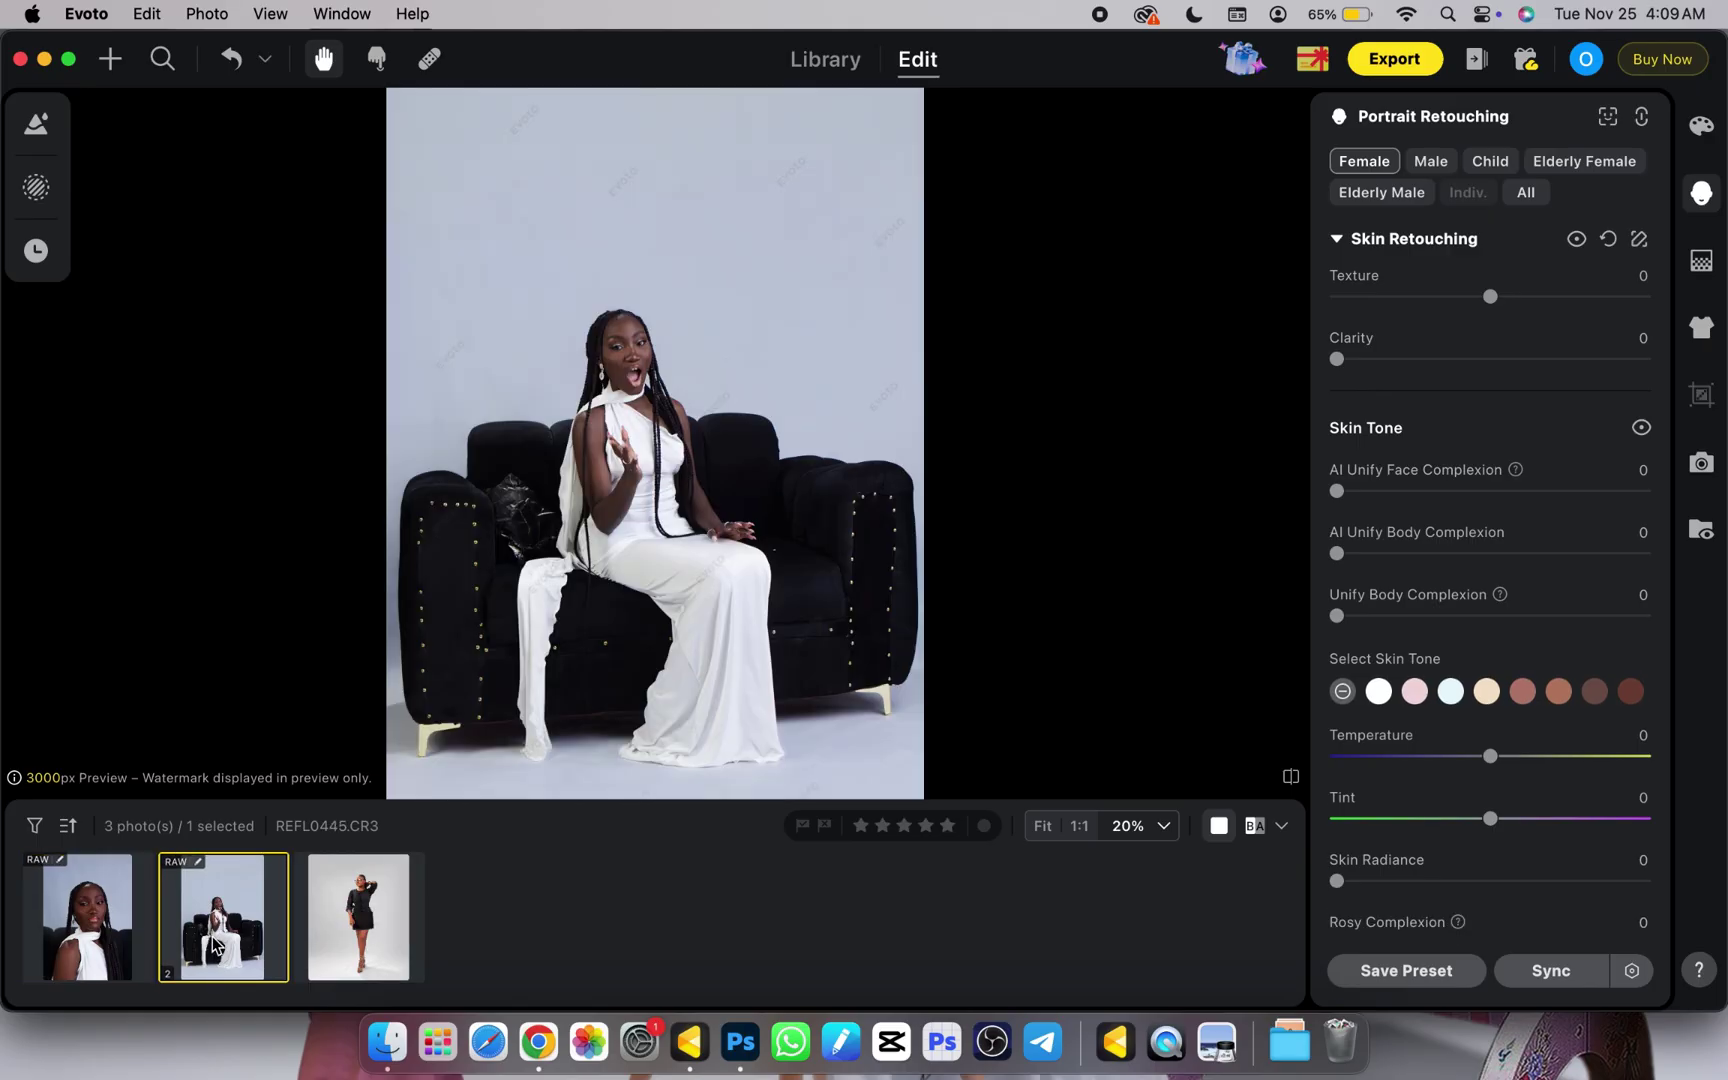
left_click(65, 932)
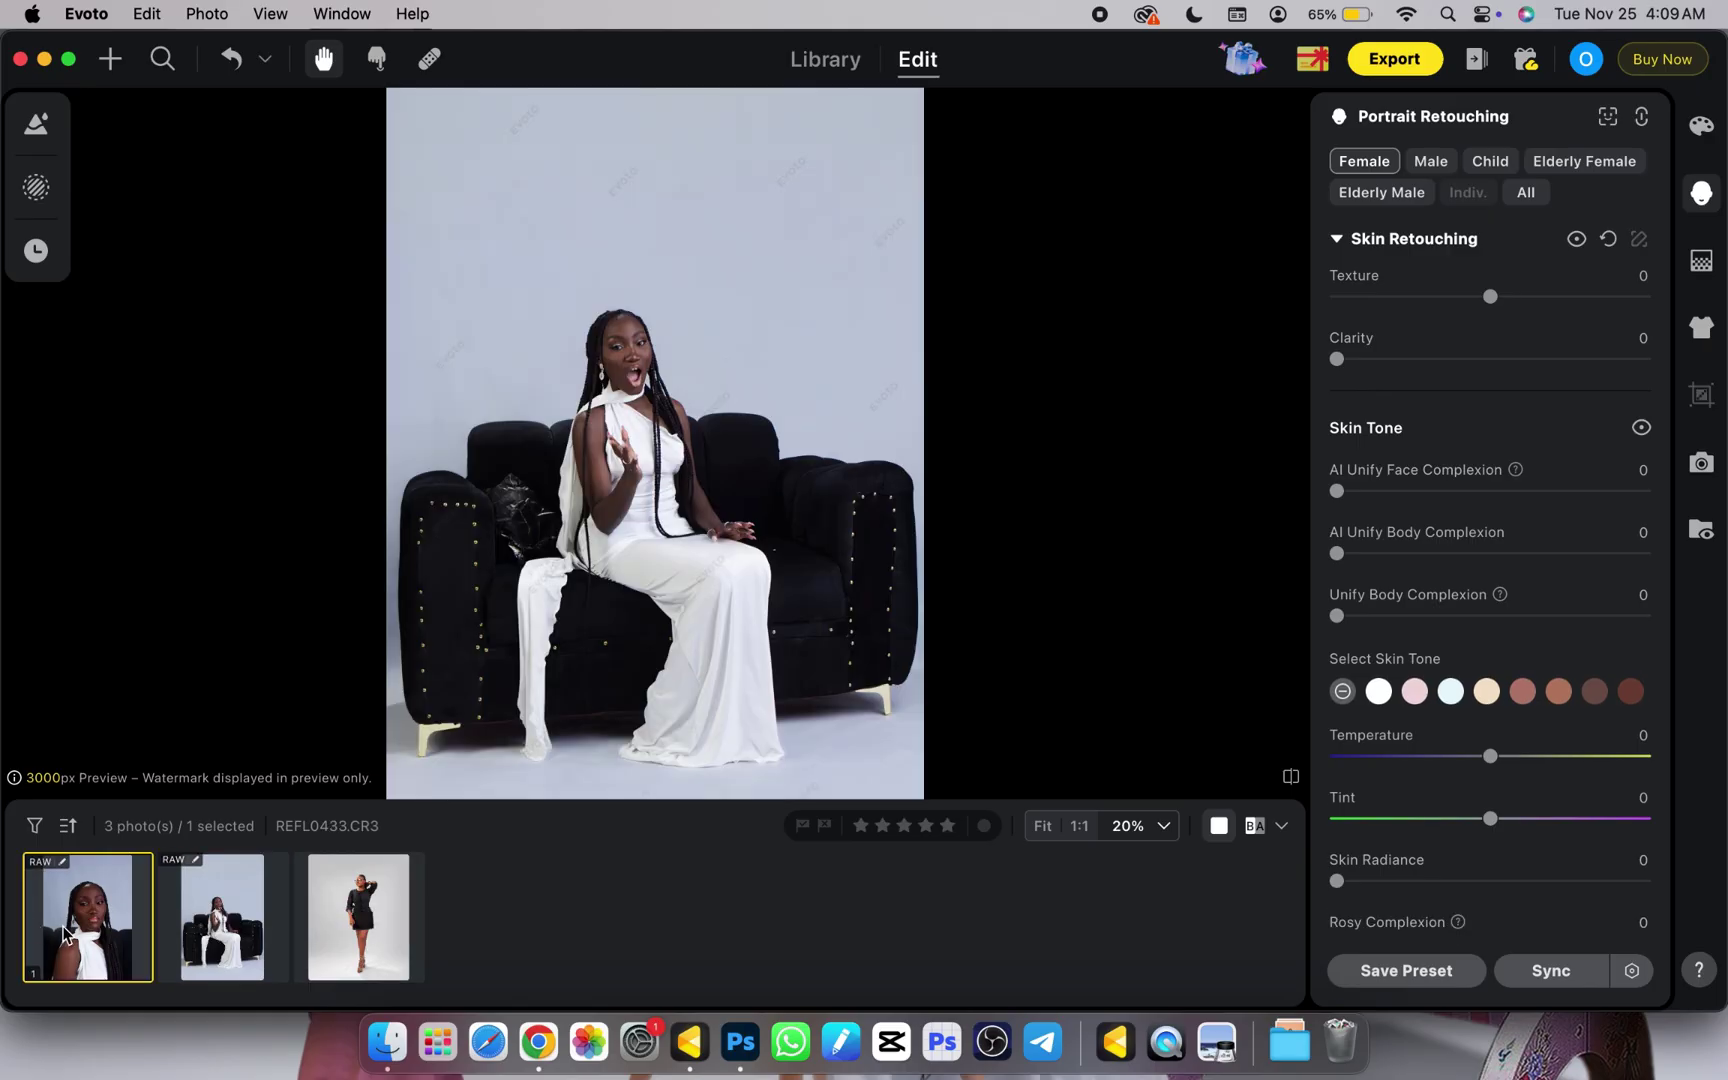
key("super+c")
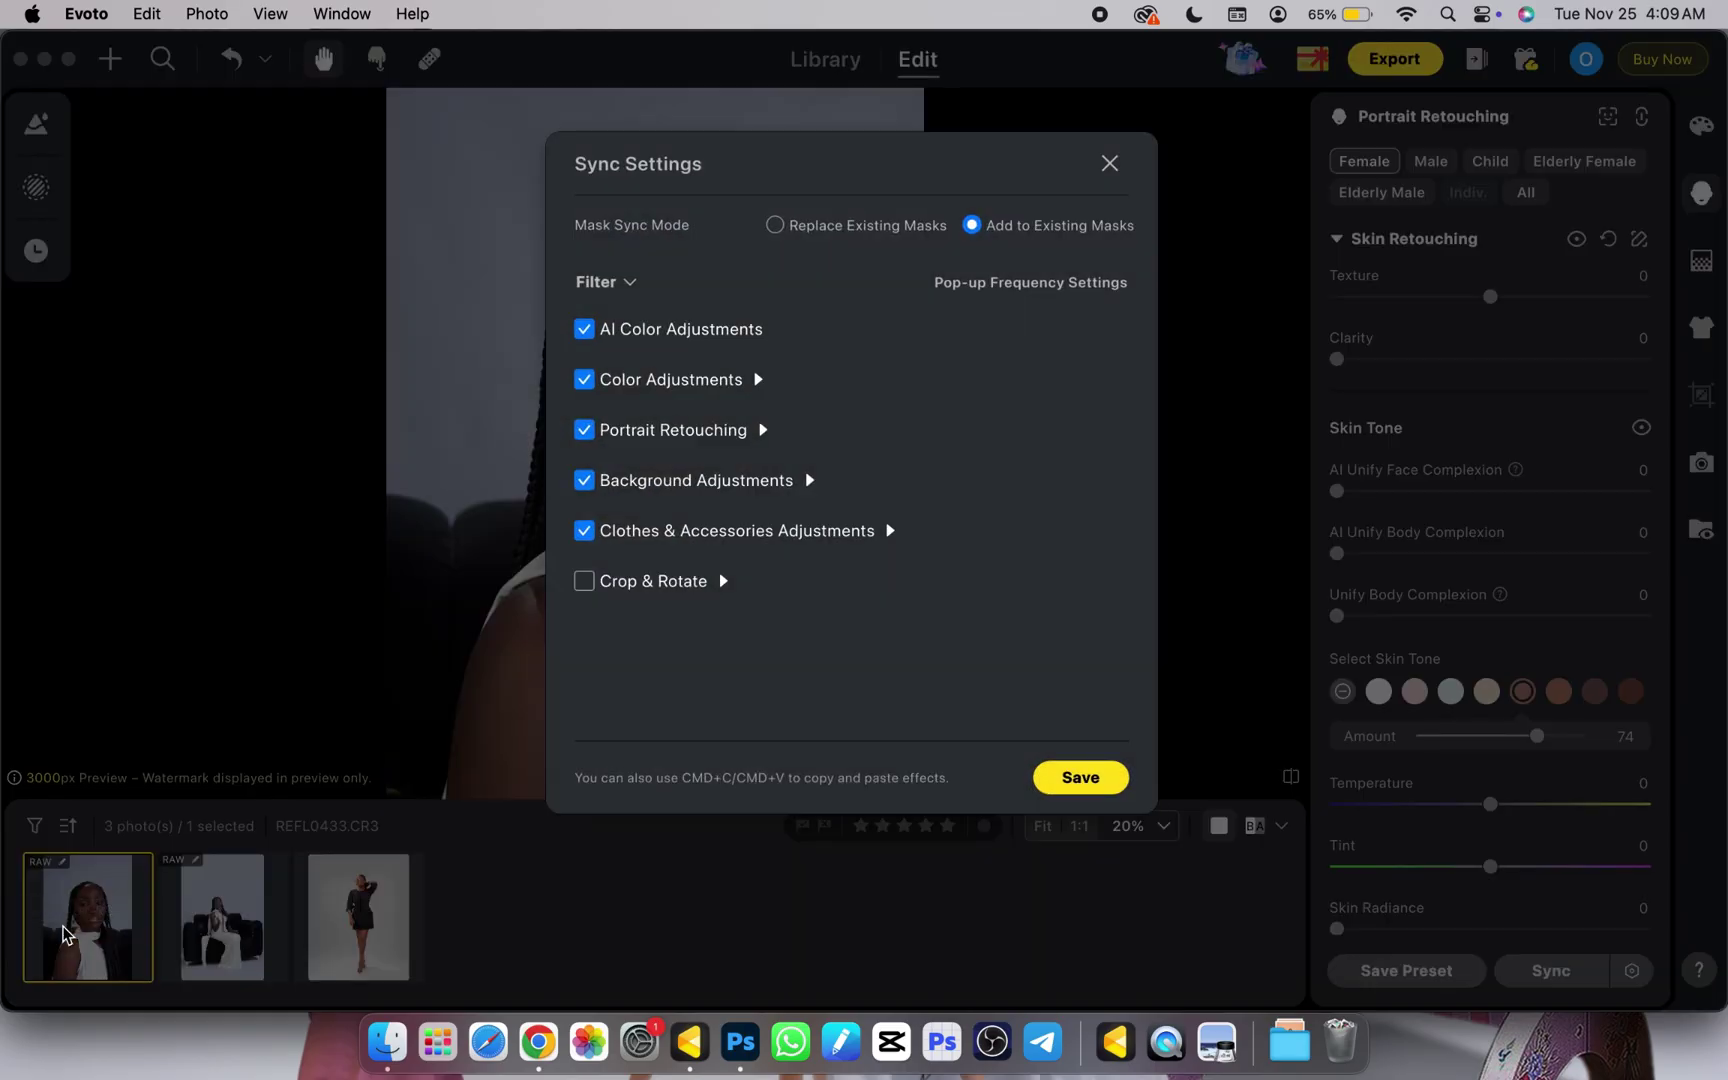
left_click(1078, 779)
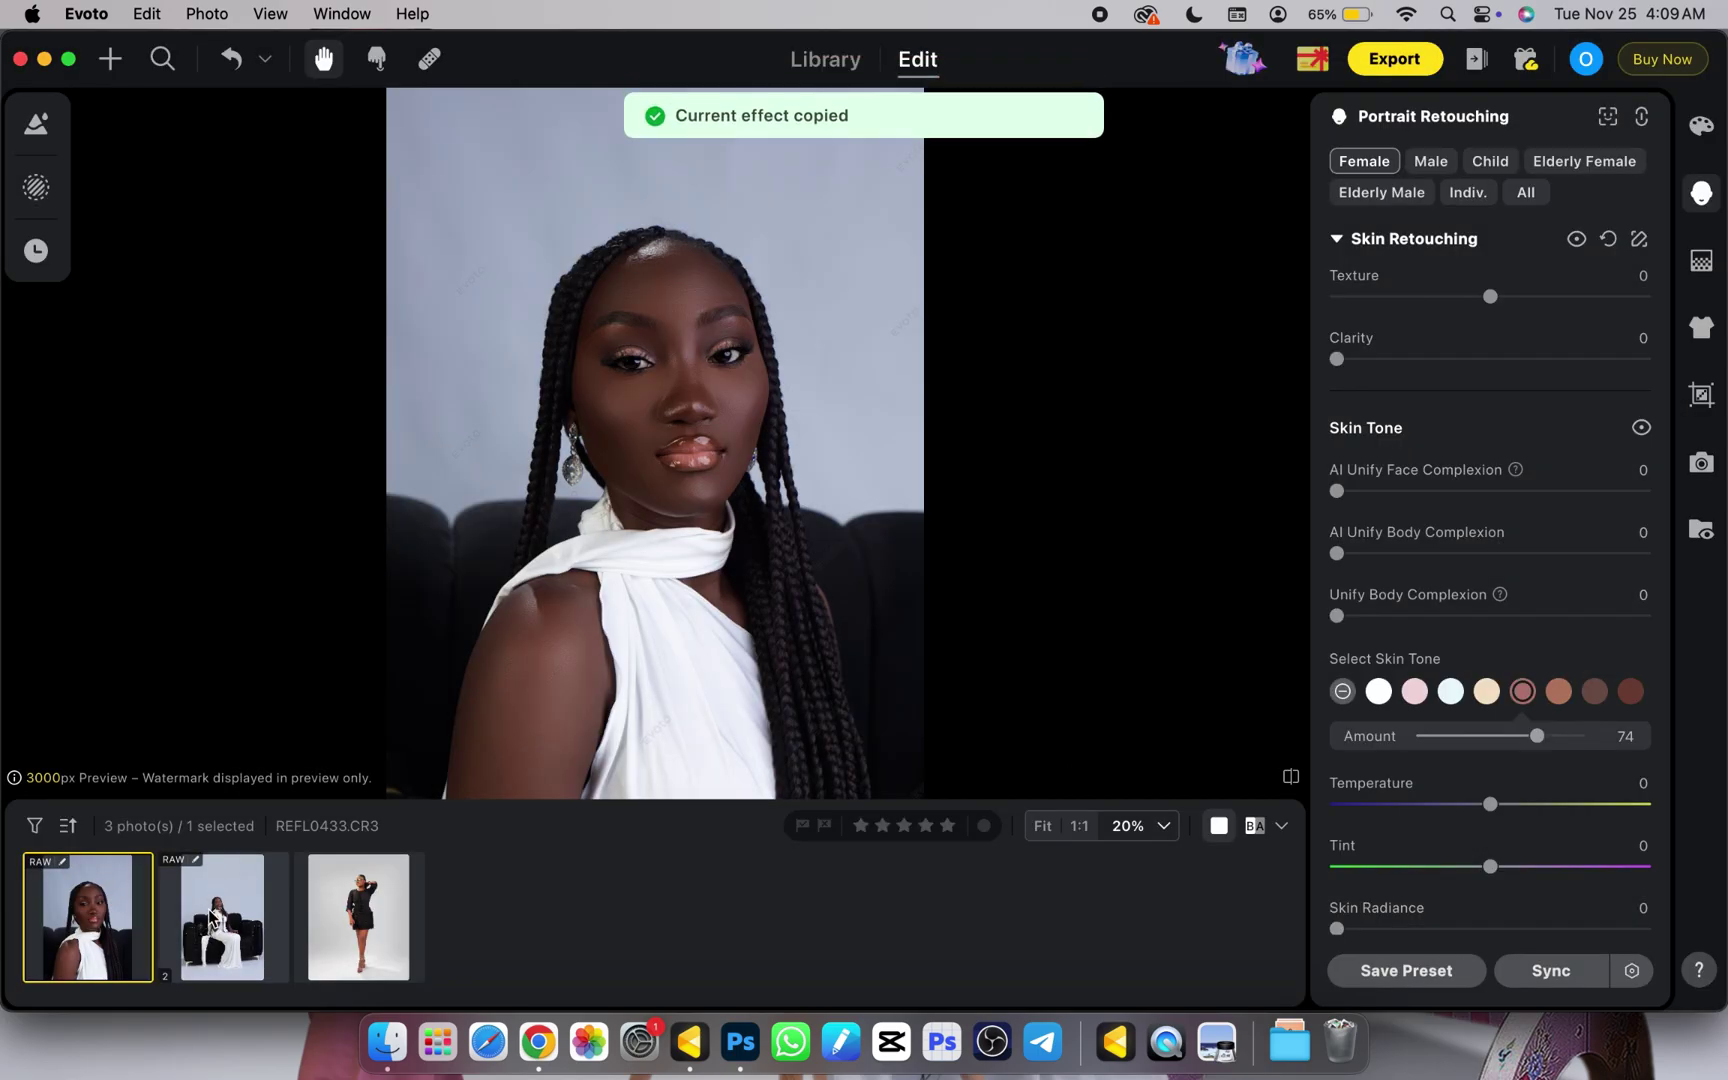
Paste the copied edits onto seated photo REFL0445.CR3 and compare it with the close-up.
left_click(245, 948)
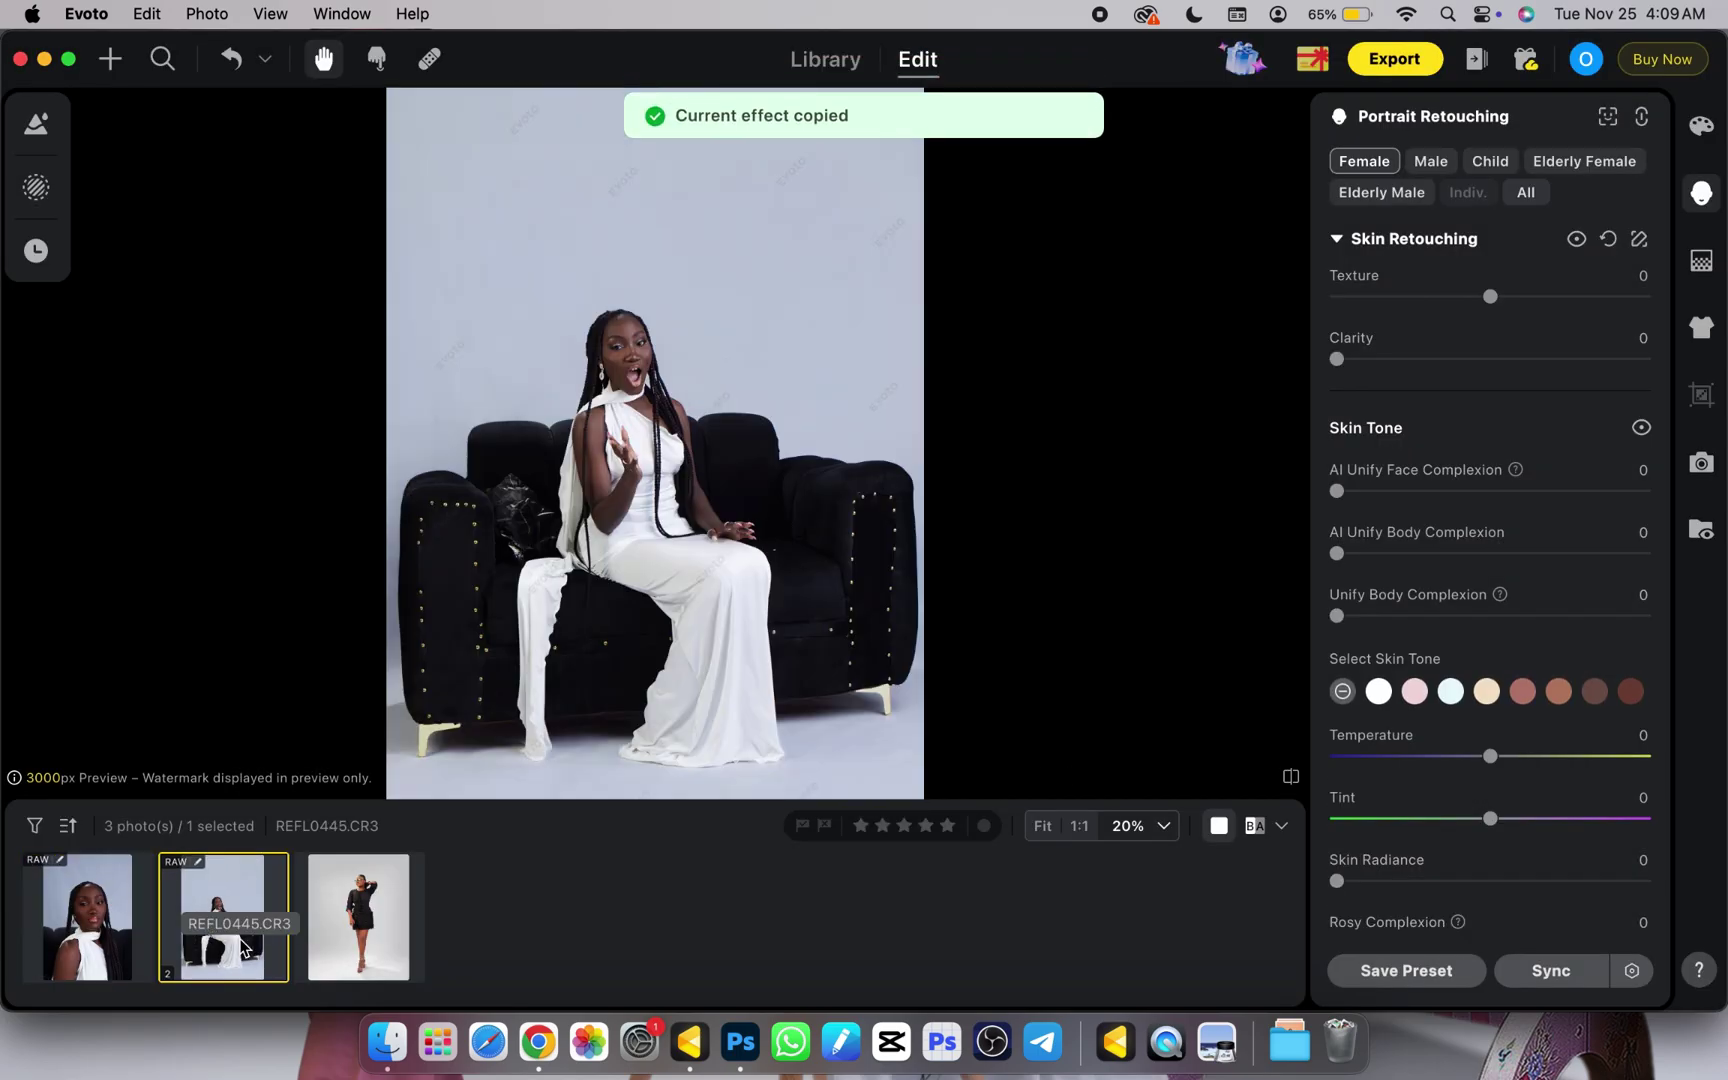
key("super+v")
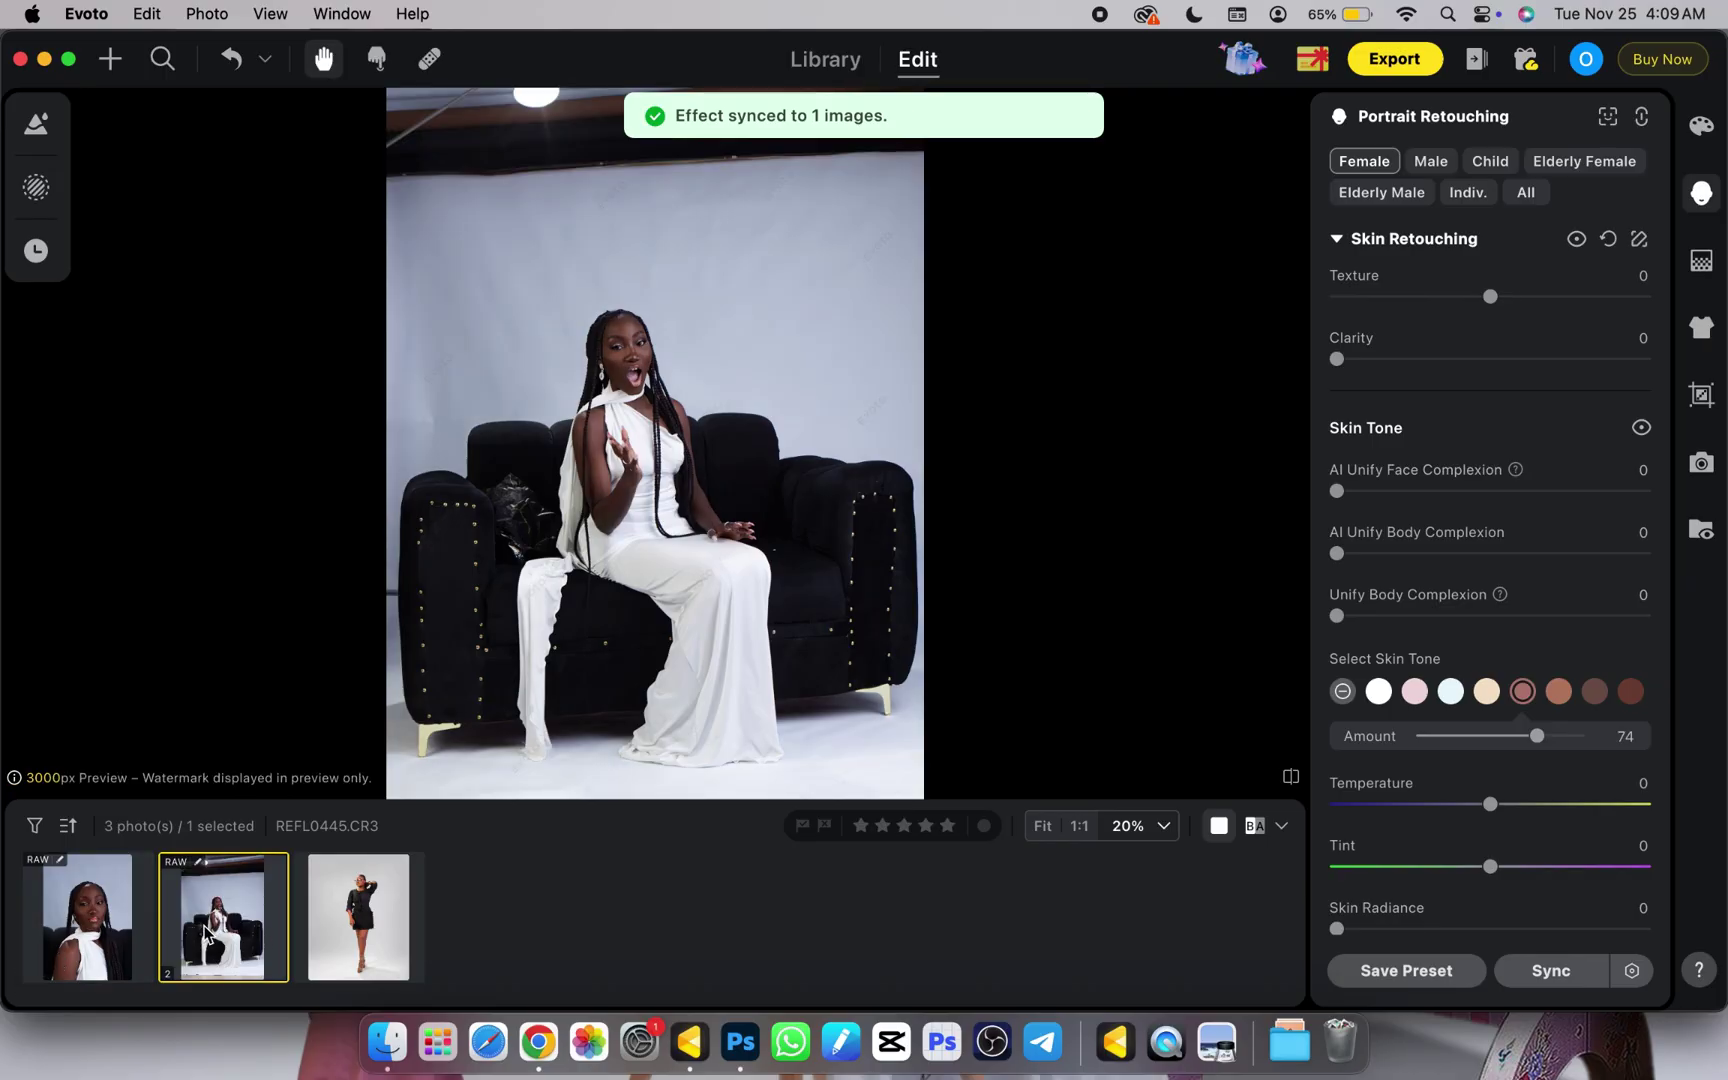
scroll(650, 553, "up", 3)
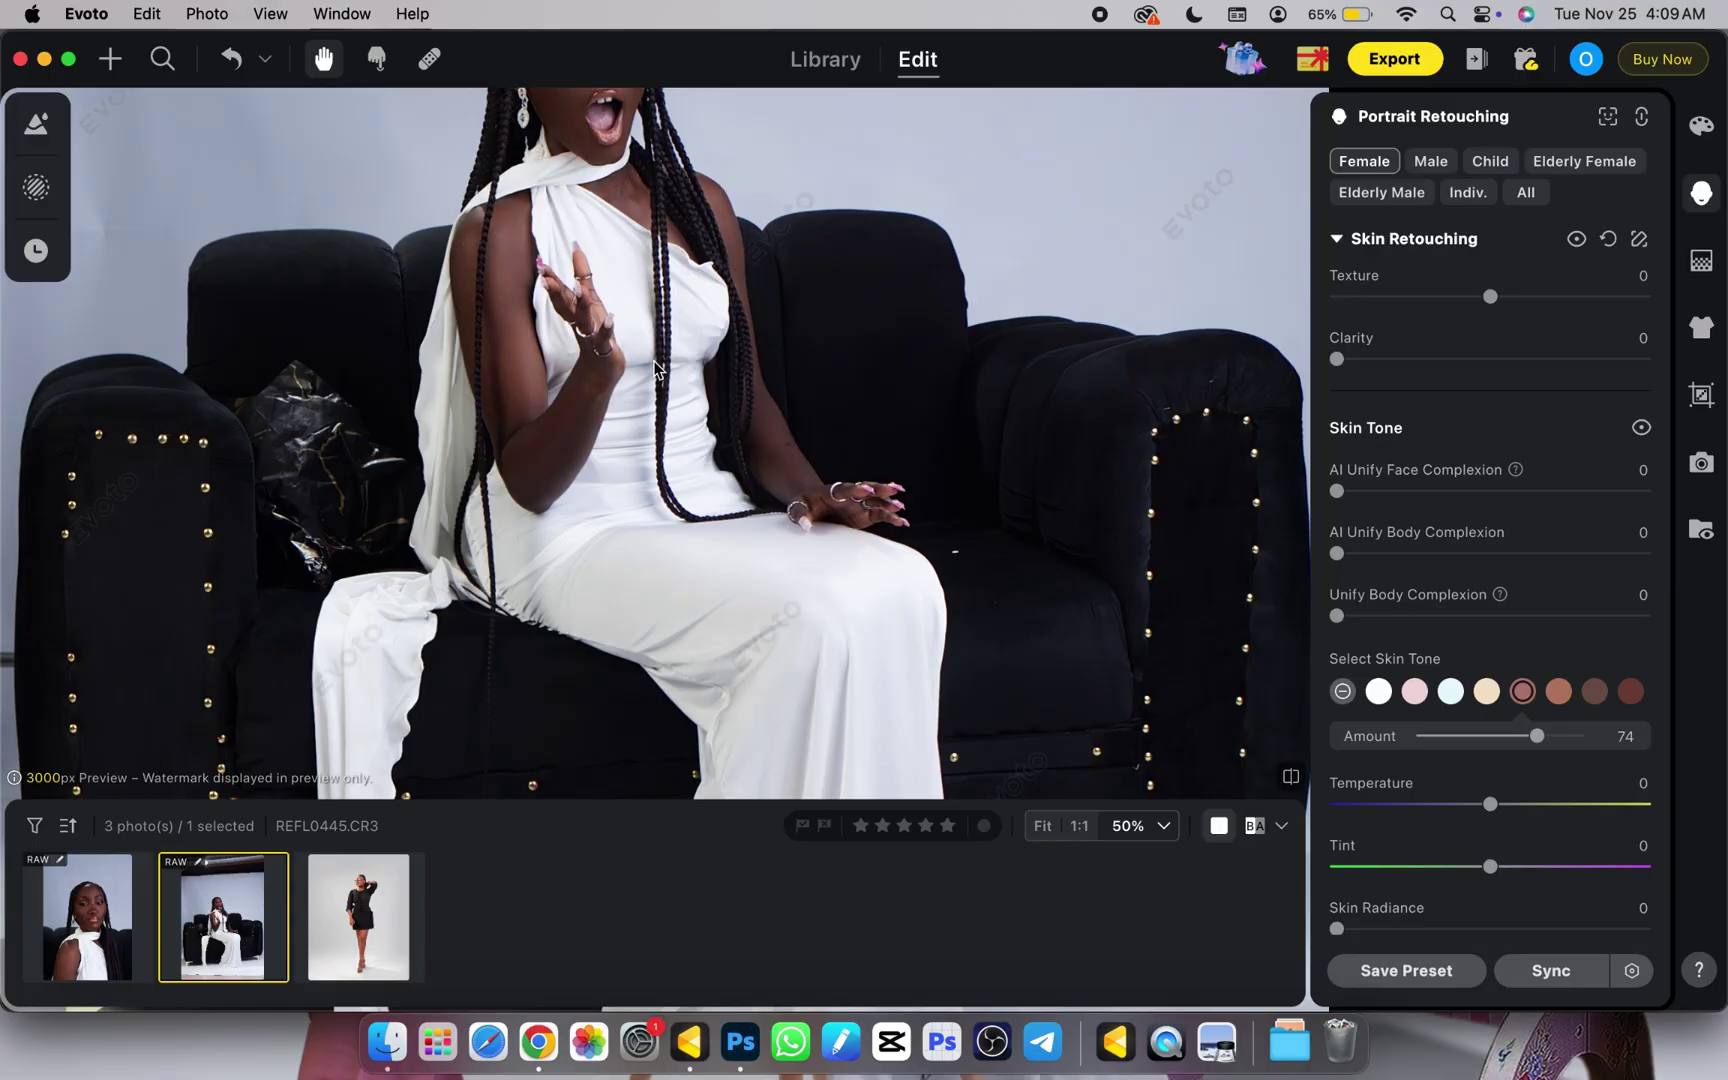
scroll(655, 368, "down", 2)
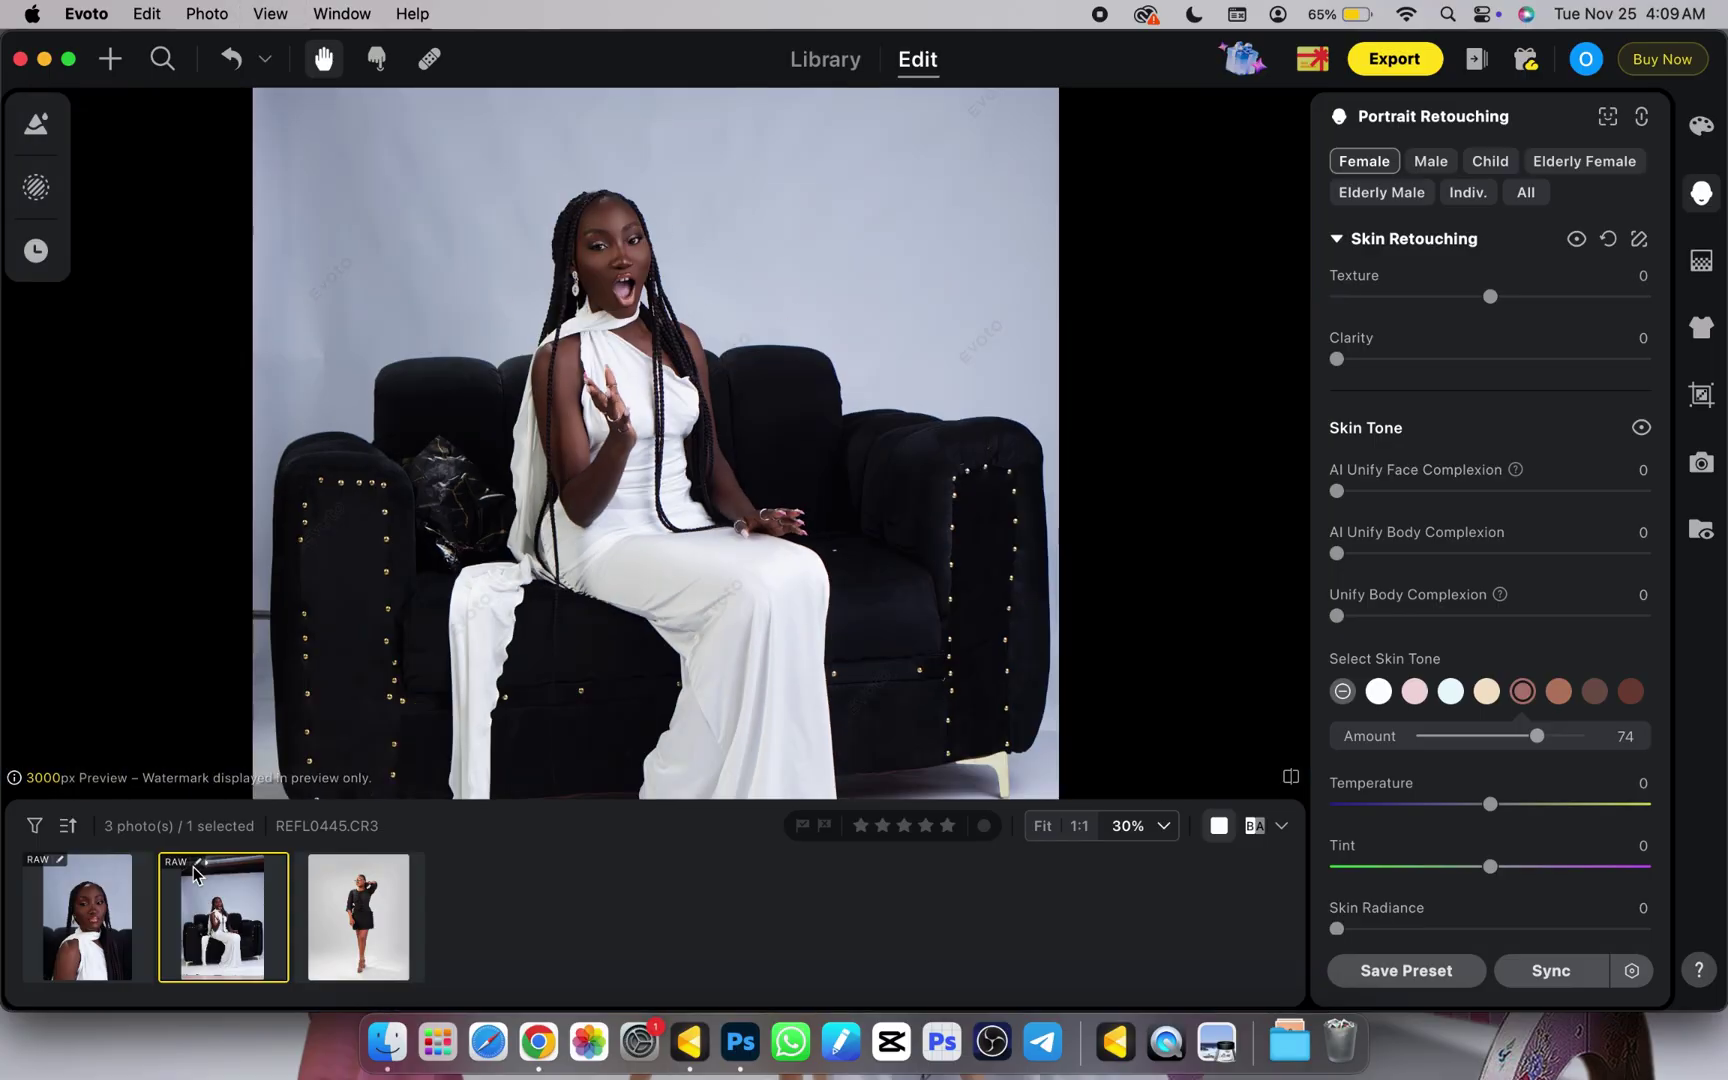
left_click(97, 957)
left_click(225, 944)
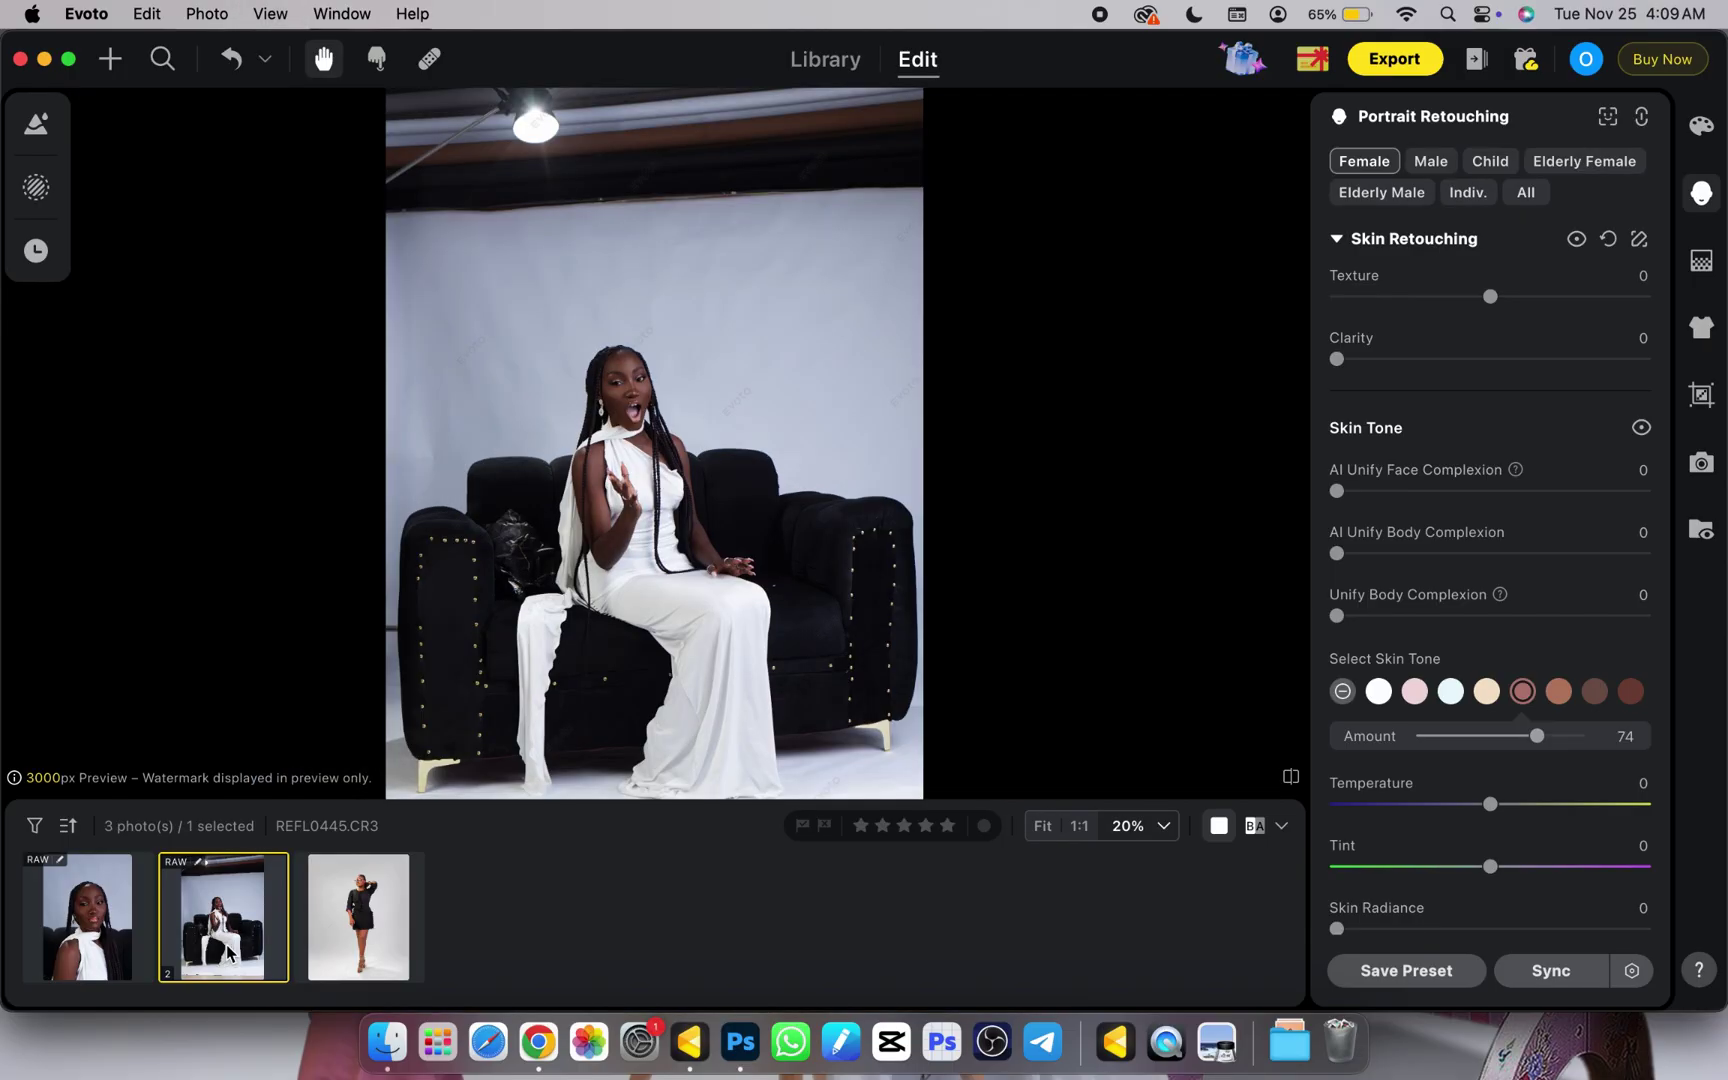
key("super+minus")
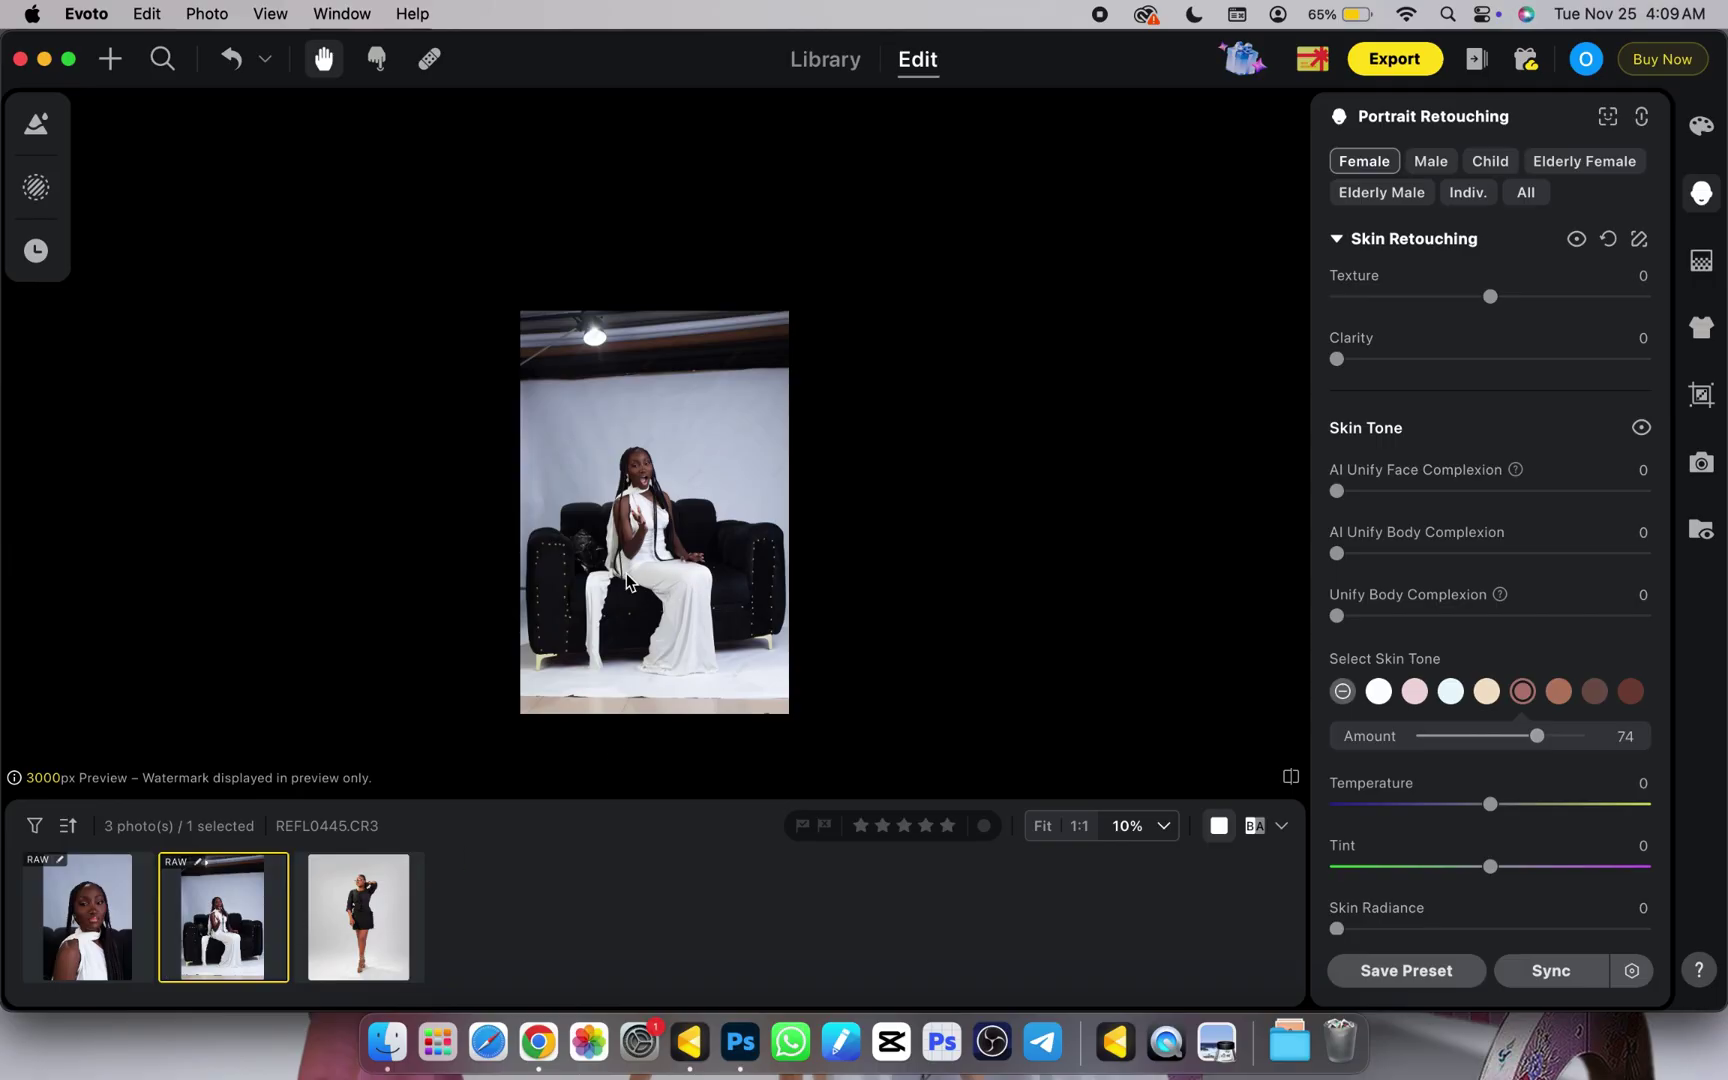
Turn on Distractions Removal and Unify Lighting for the seated photo's backdrop.
left_click(1700, 264)
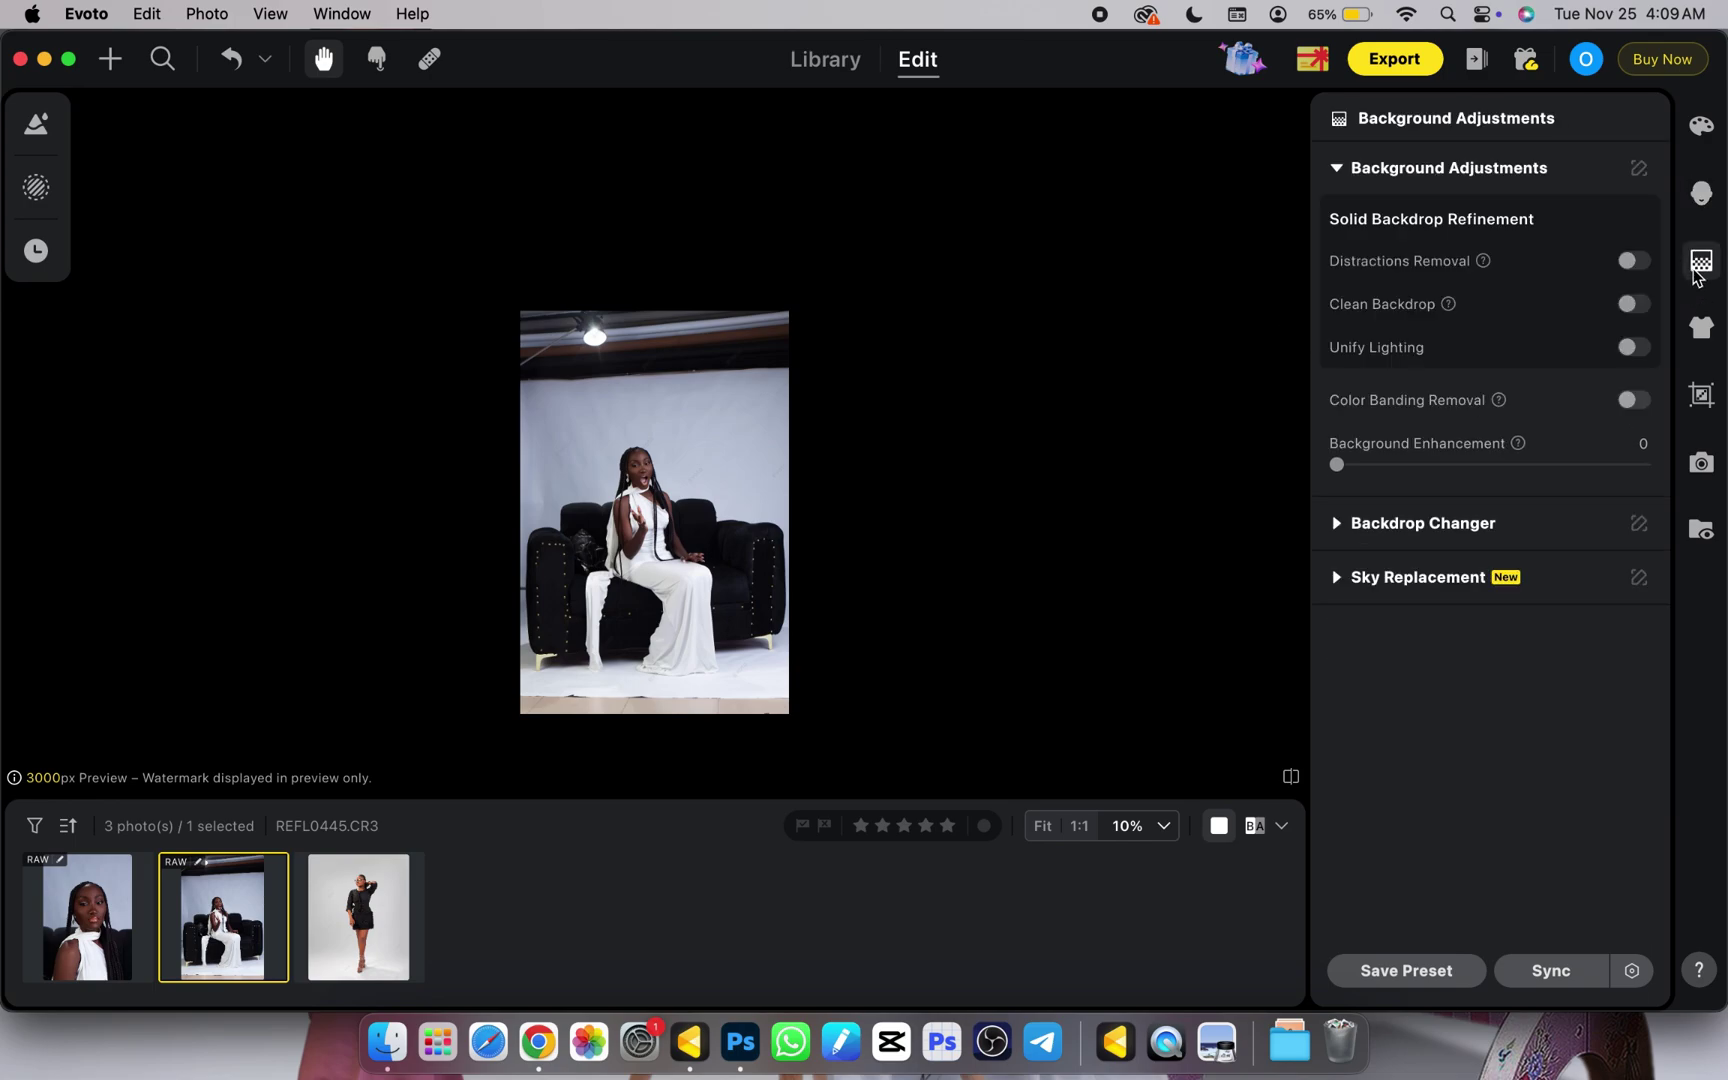
left_click(1630, 262)
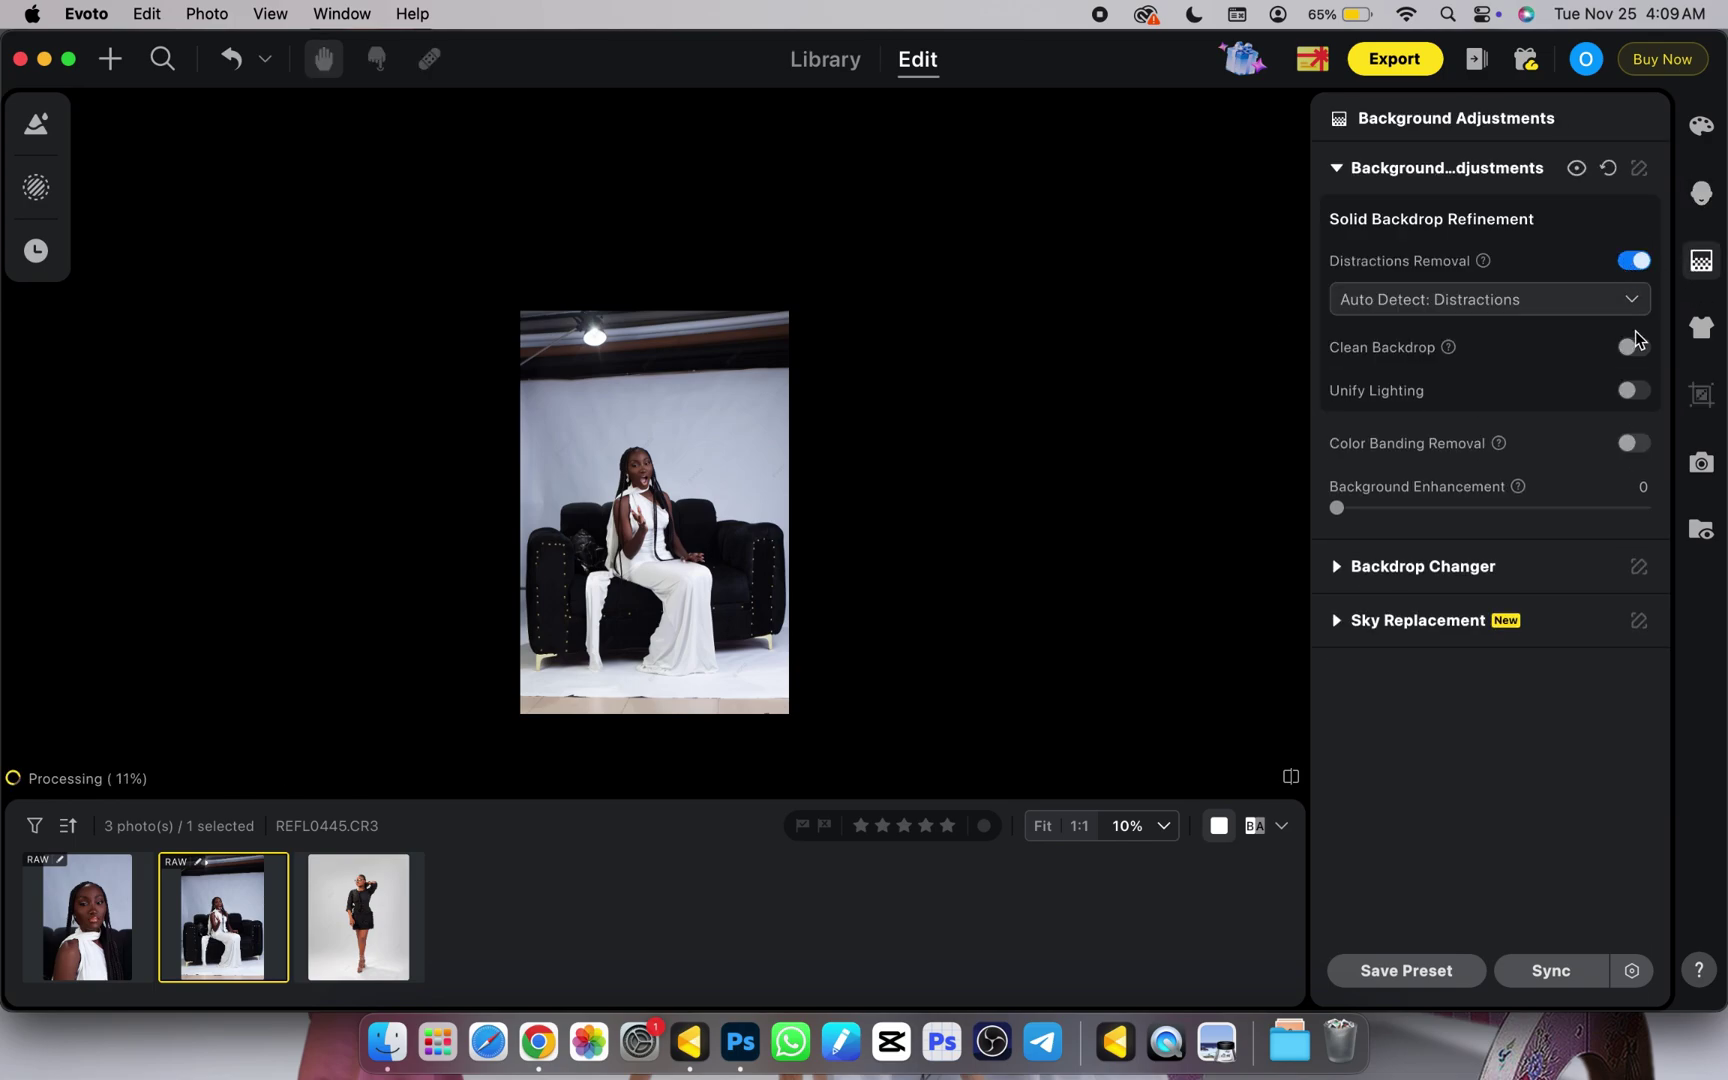
left_click(1636, 393)
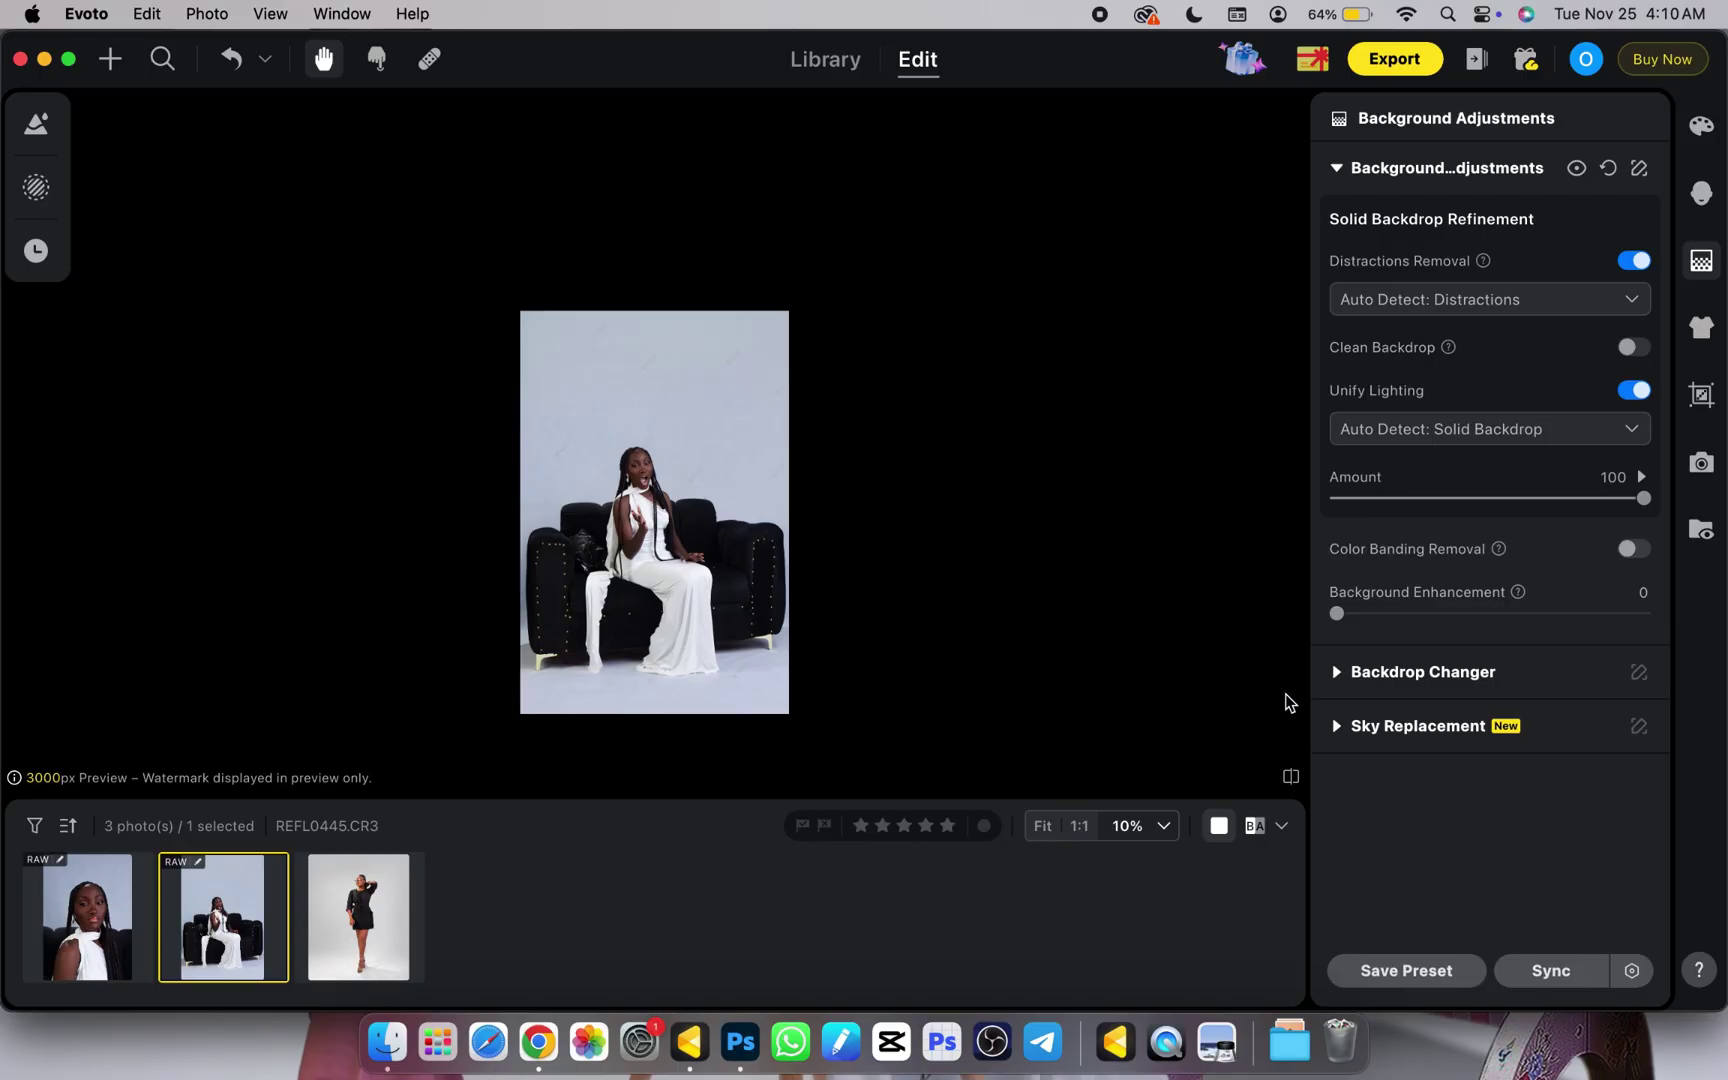
left_click(1339, 672)
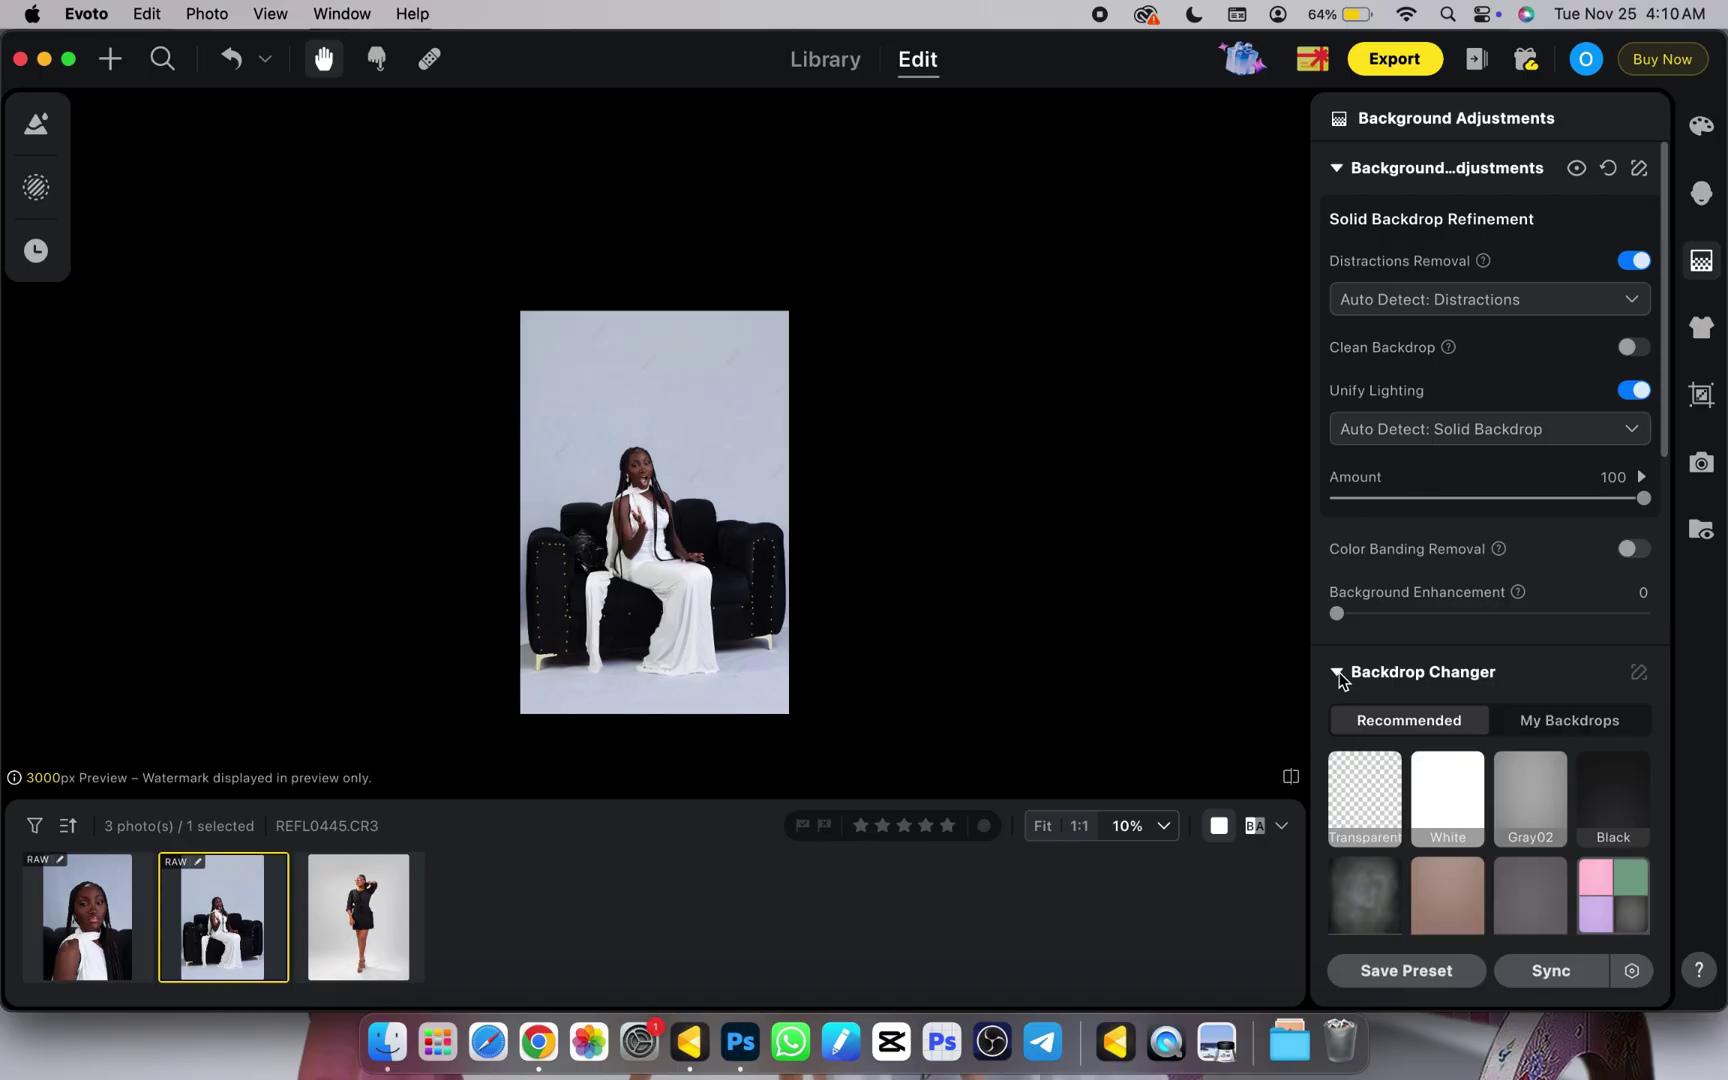
Apply the arched-window-with-plants backdrop from My Backdrops, set Vertical to -10, and confirm Manual Tuning.
left_click(1552, 724)
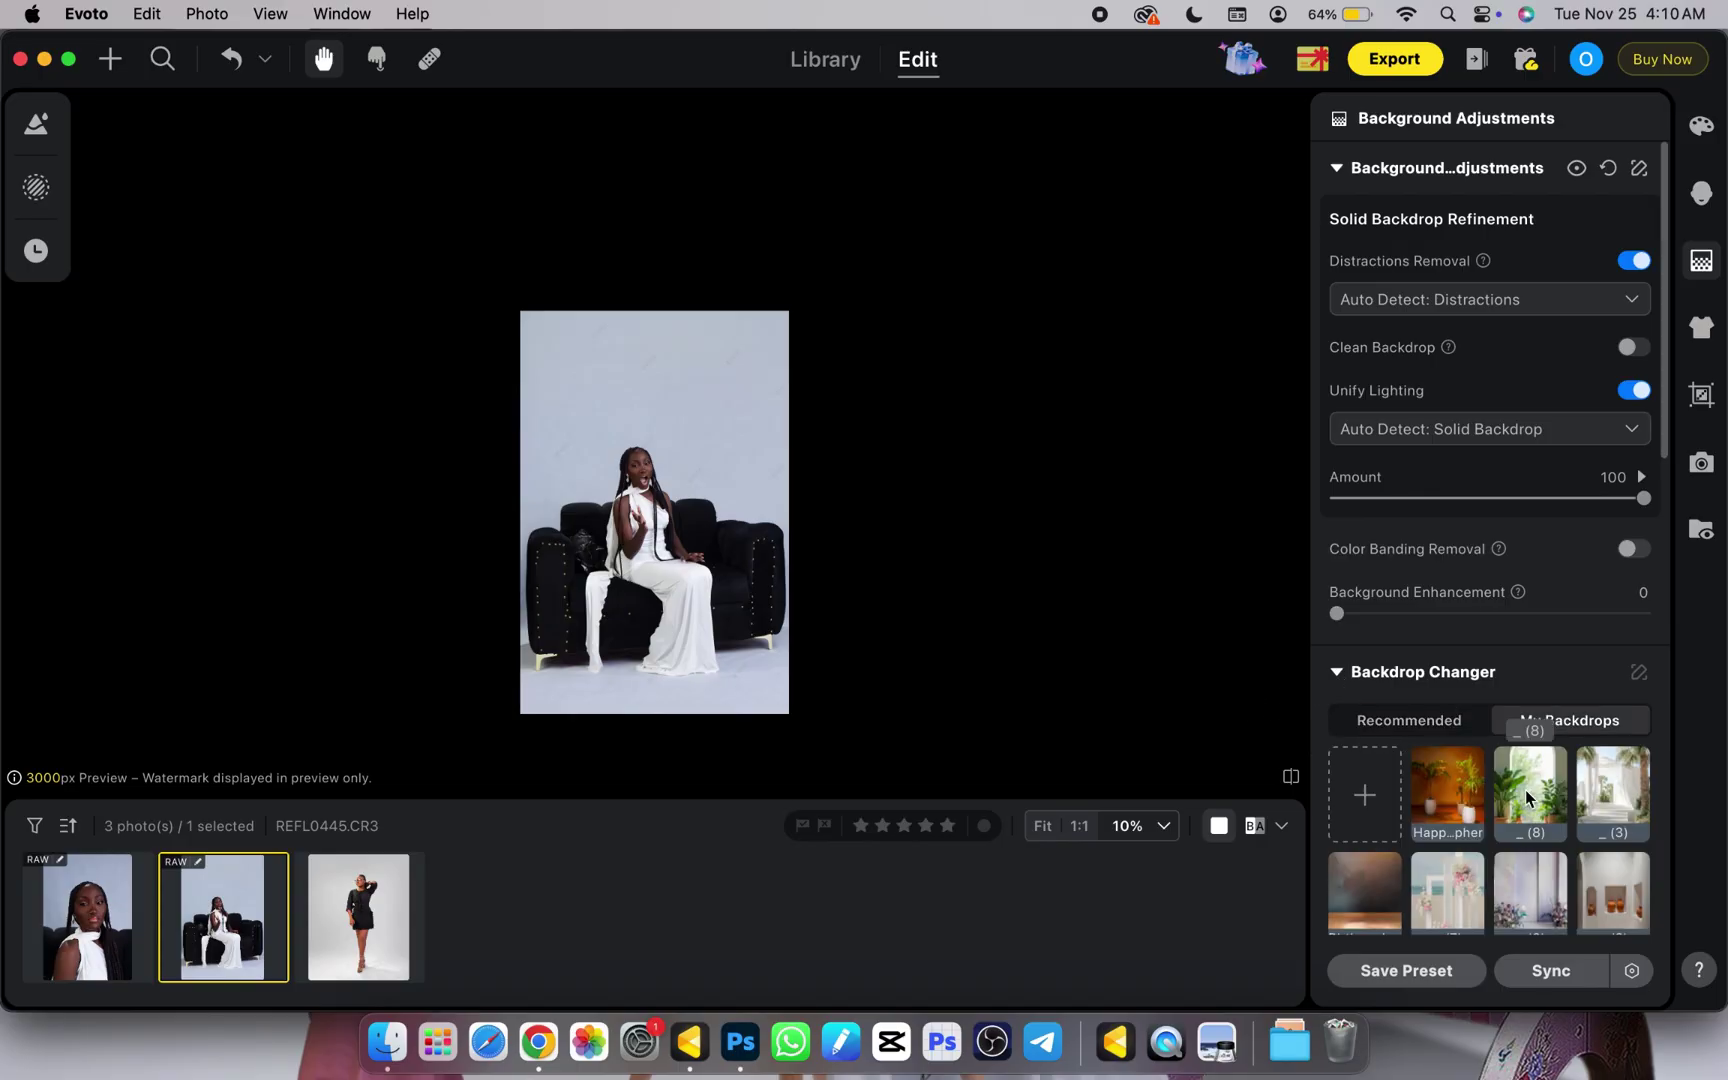
scroll(1535, 780, "down", 3)
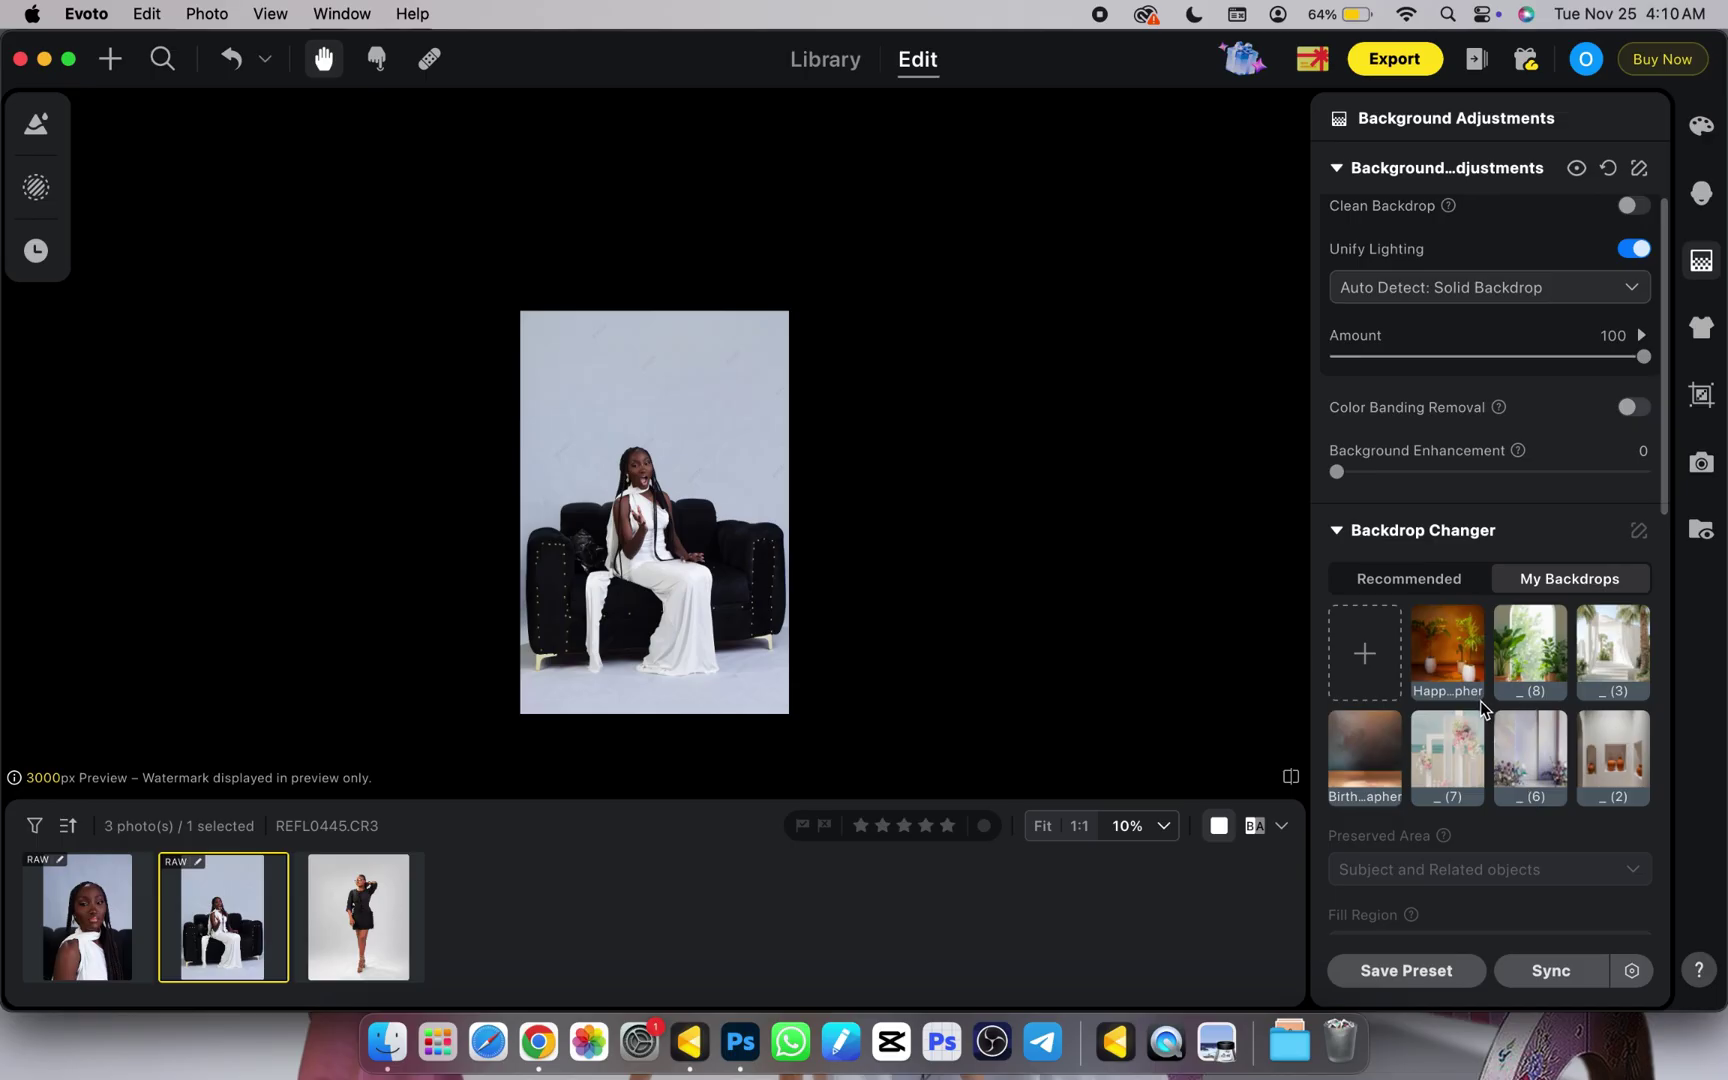
left_click(1535, 657)
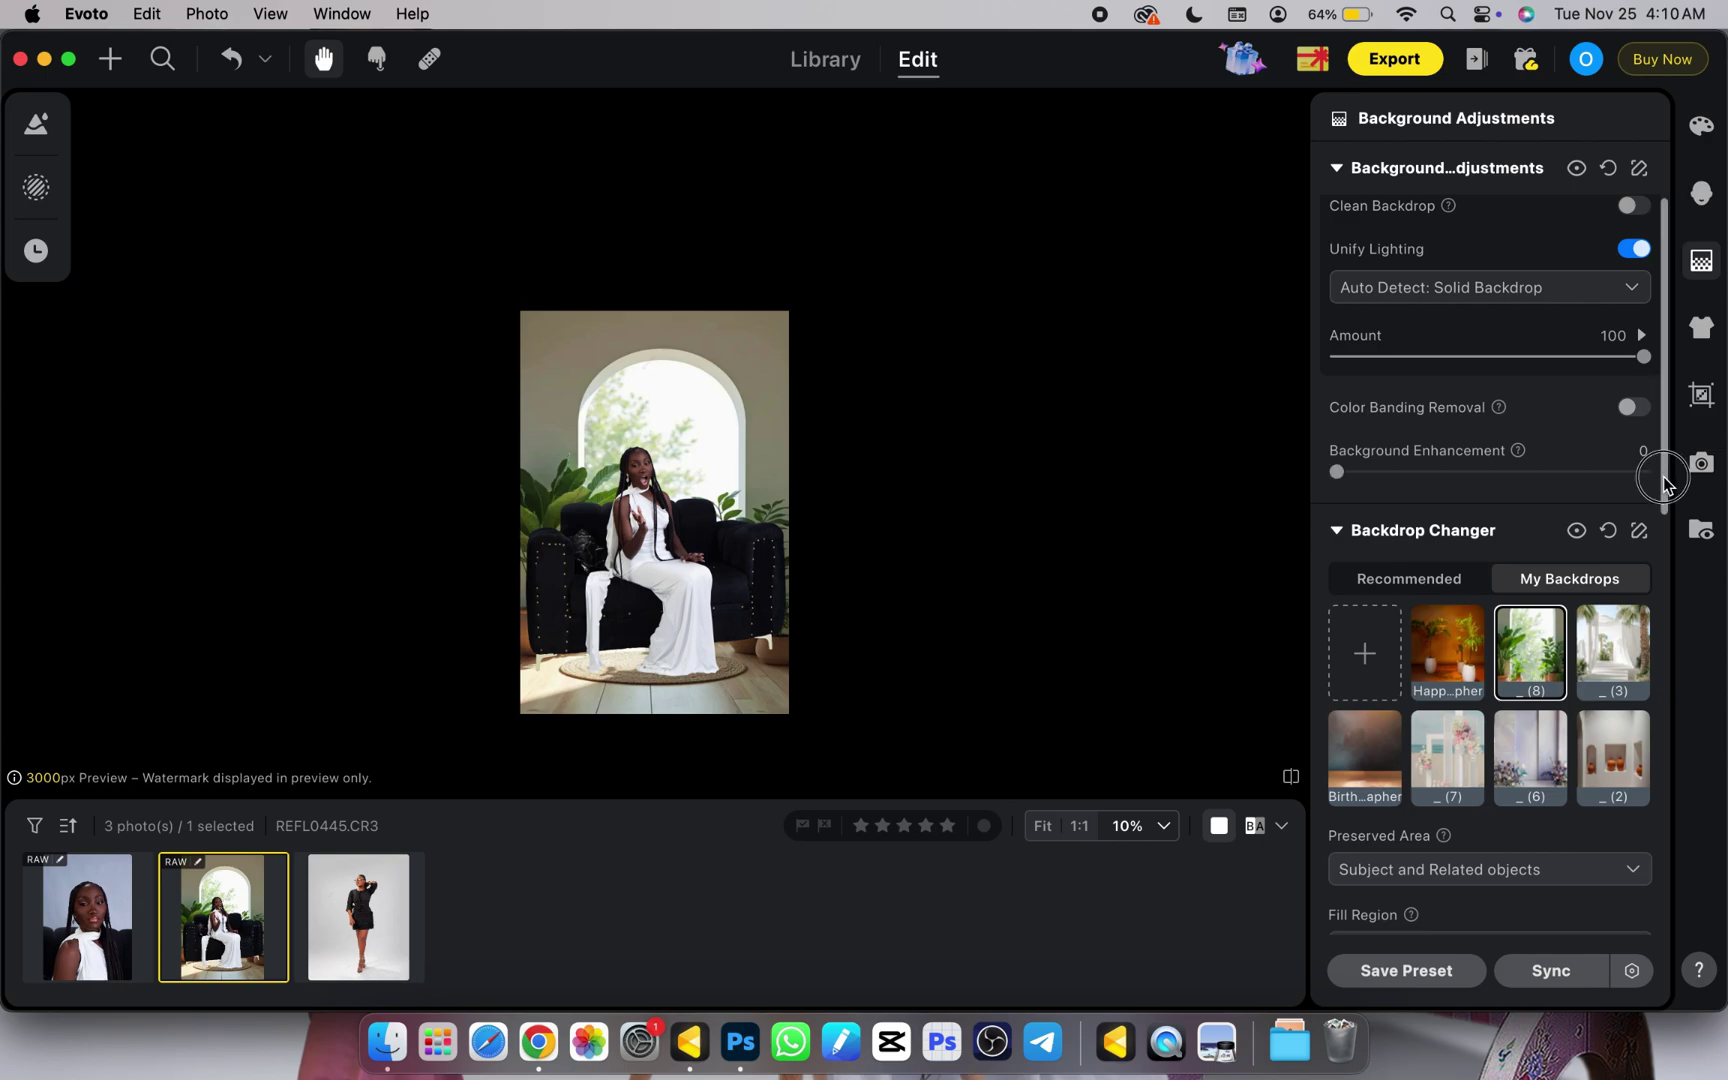
left_click_drag(1660, 485, 1645, 735)
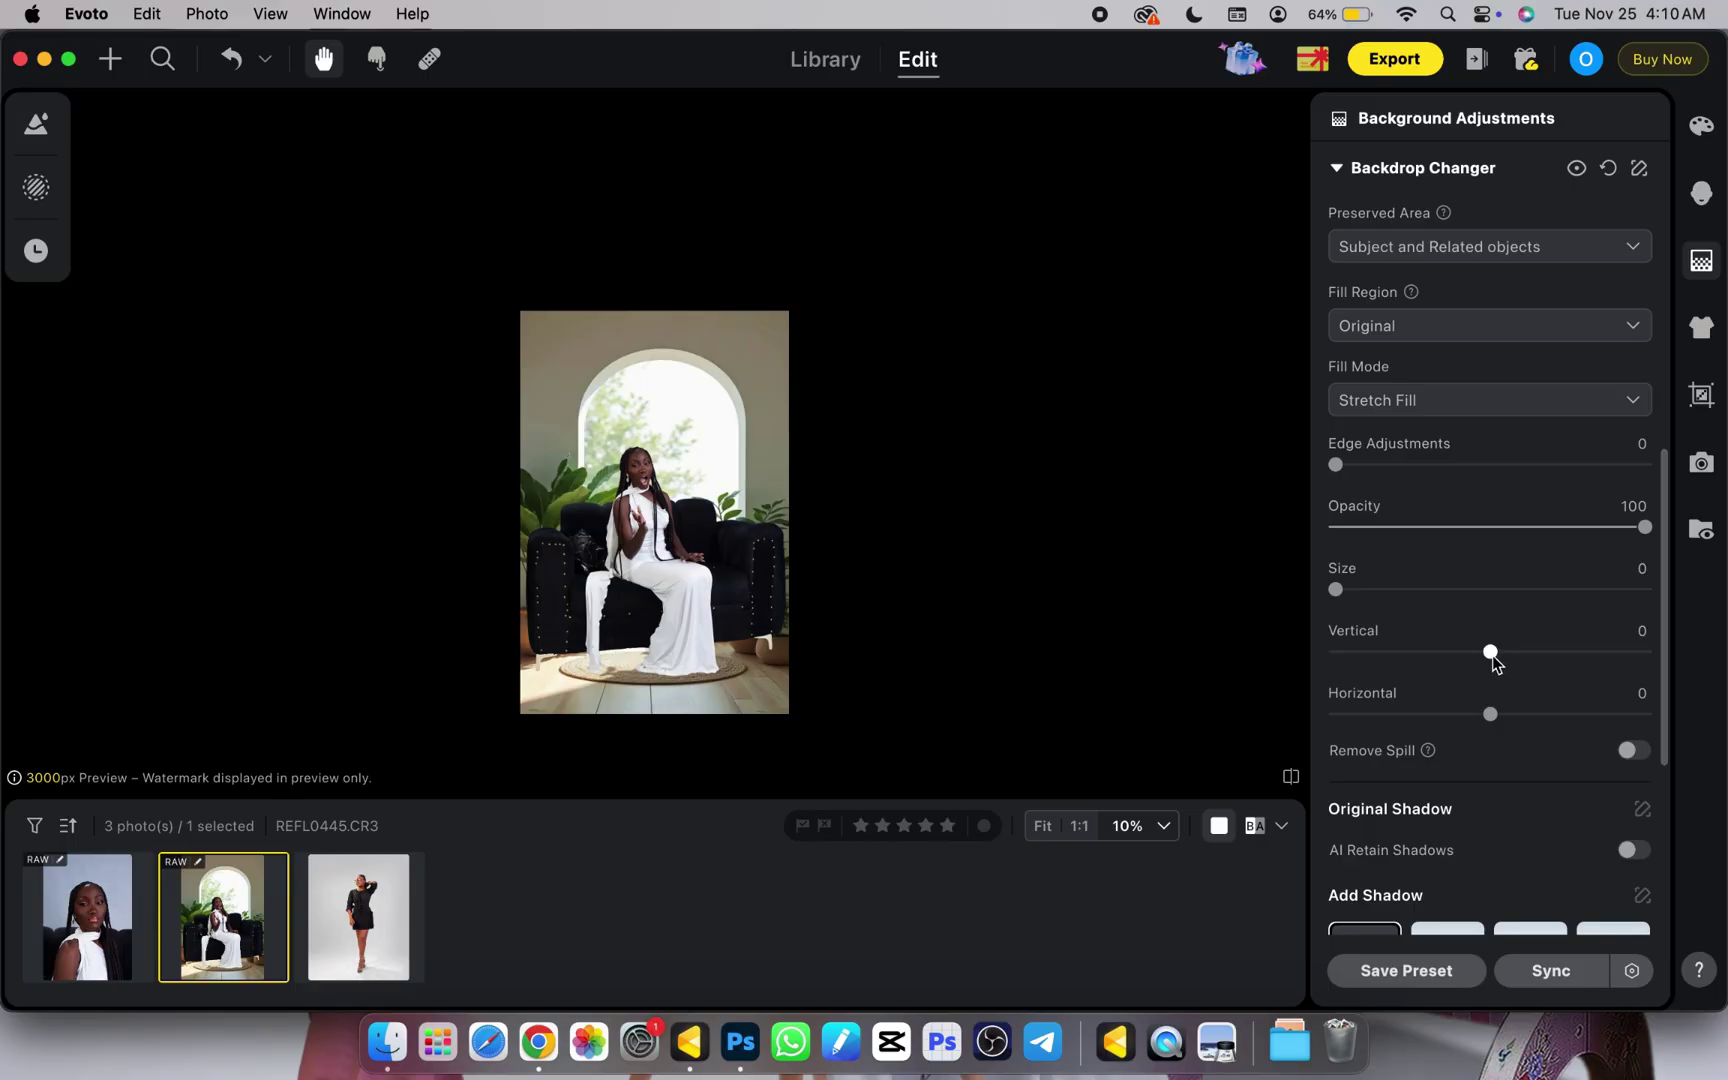
left_click_drag(1492, 655, 1478, 660)
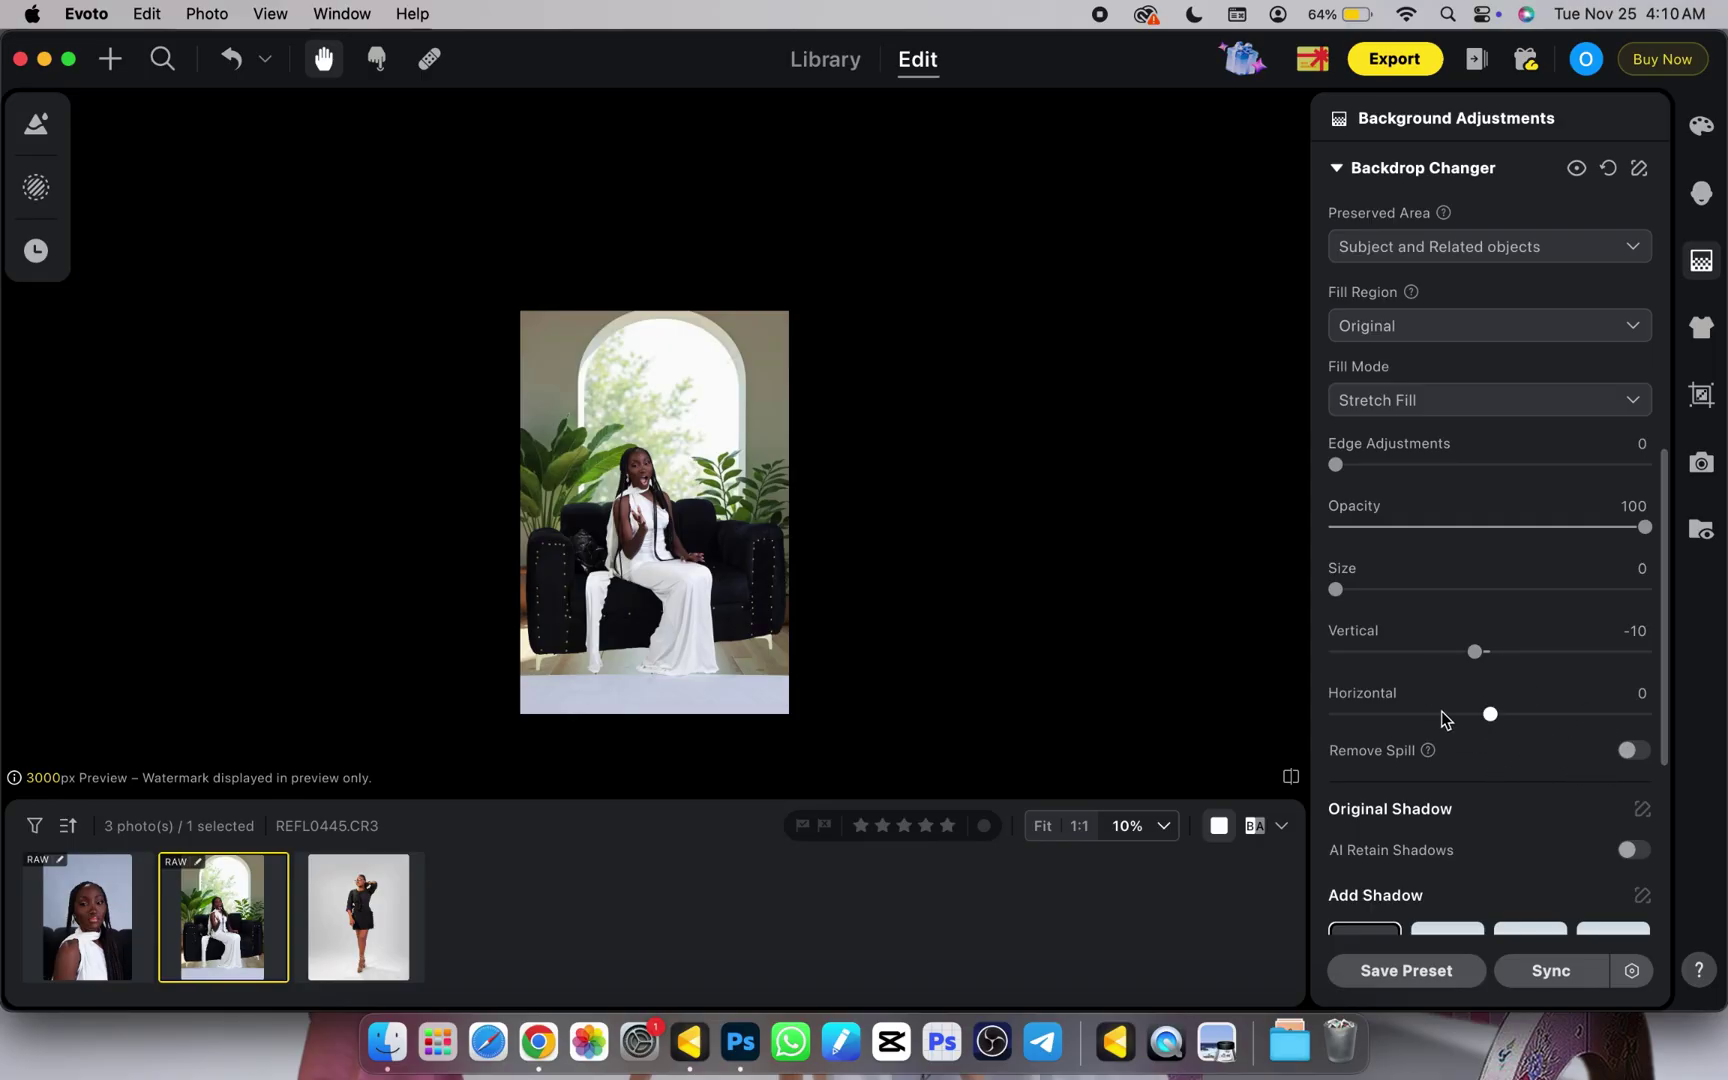
scroll(1440, 711, "up", 5)
scroll(1440, 711, "up", 2)
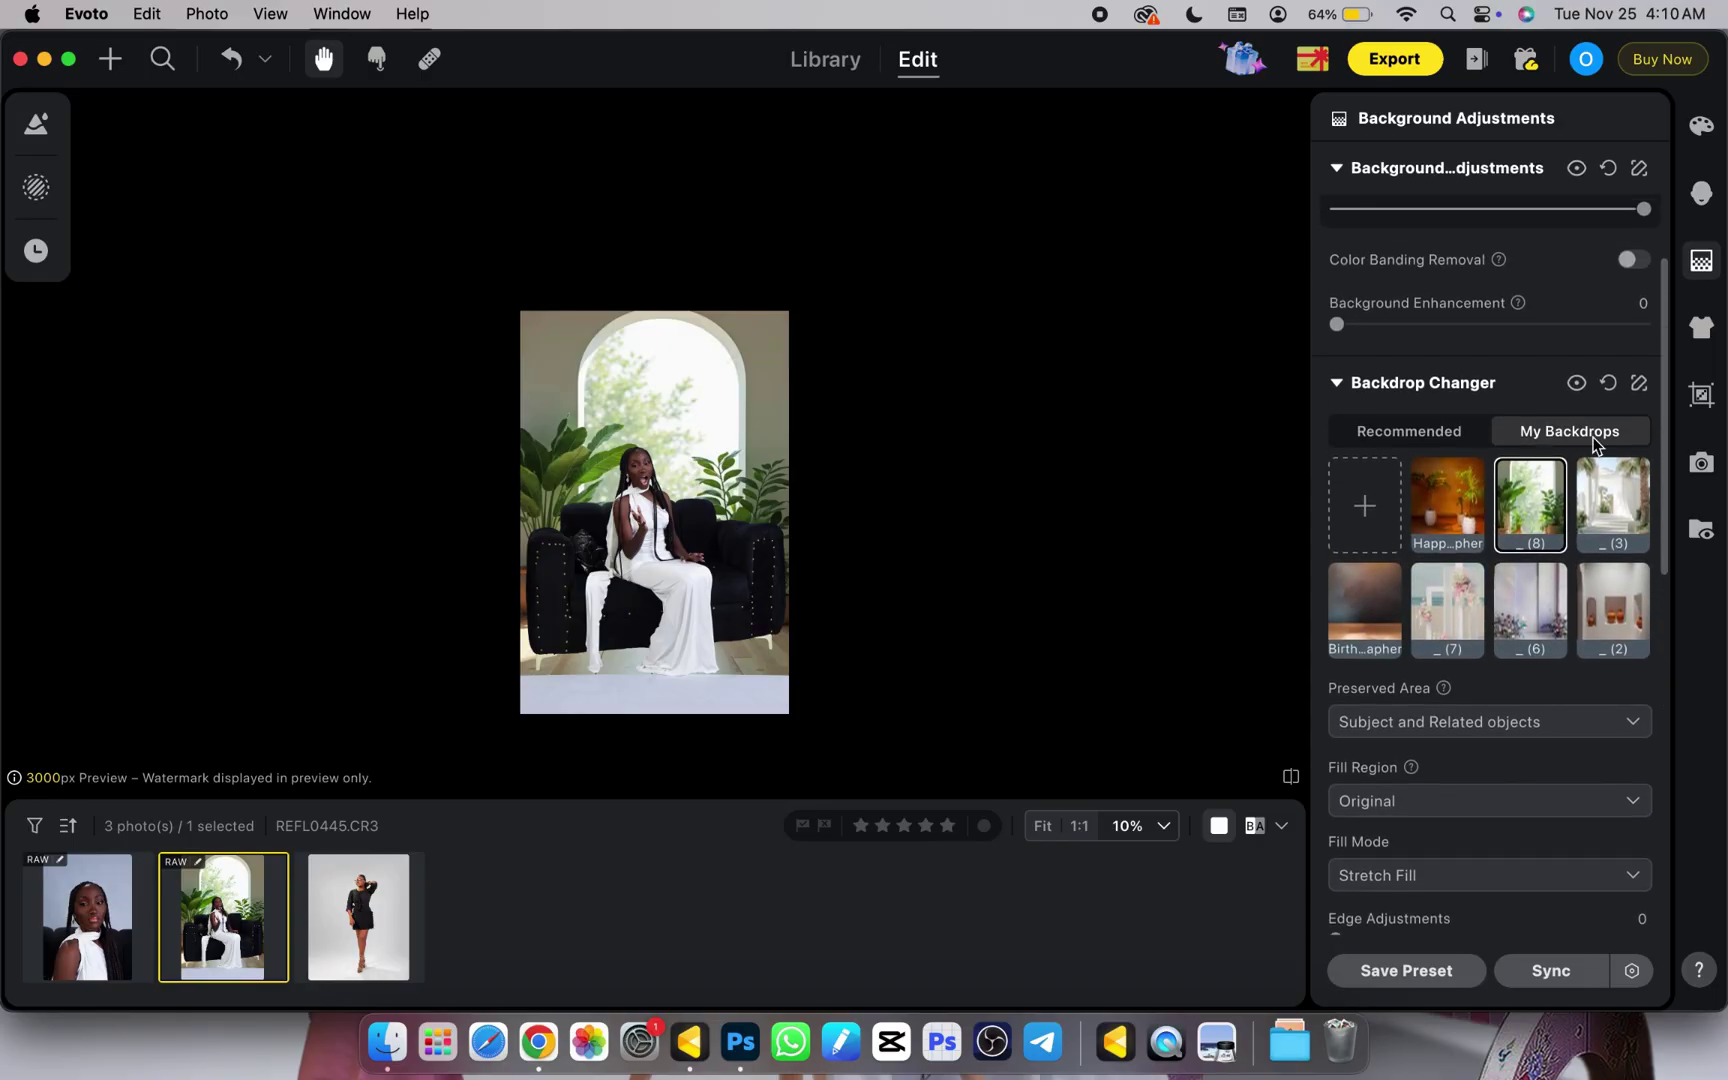
left_click(1638, 384)
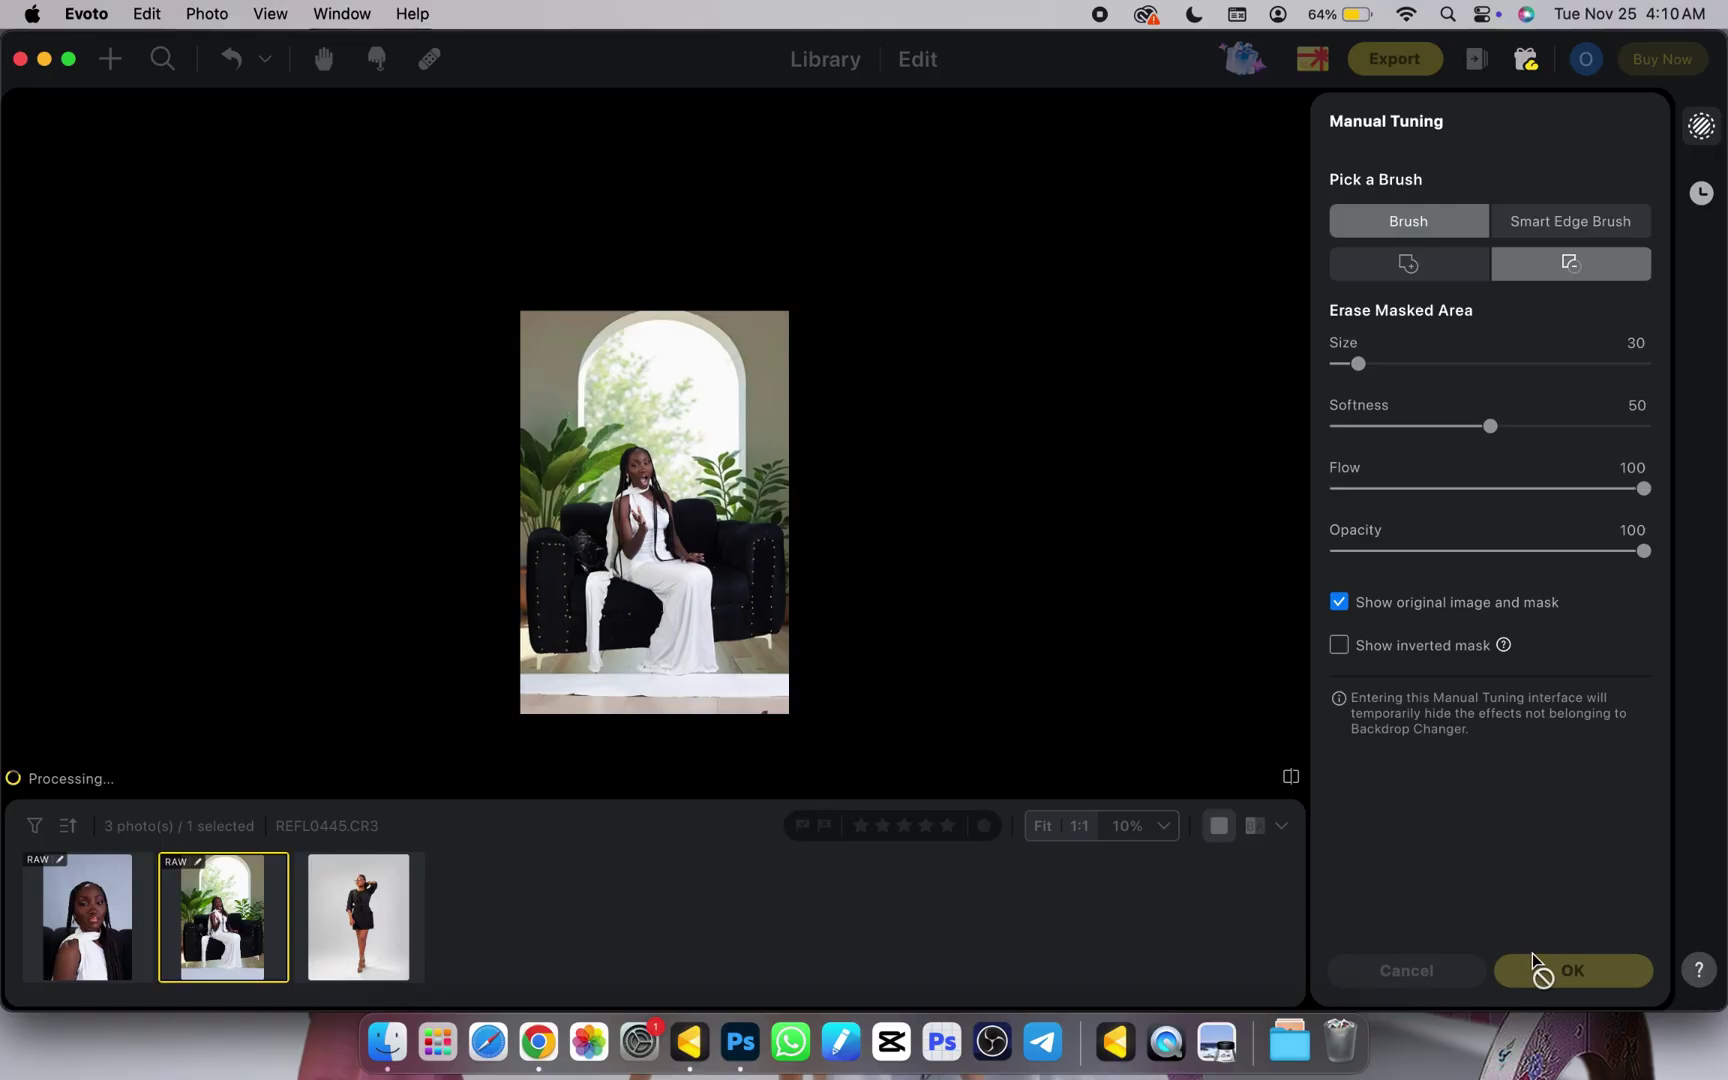
left_click(1556, 974)
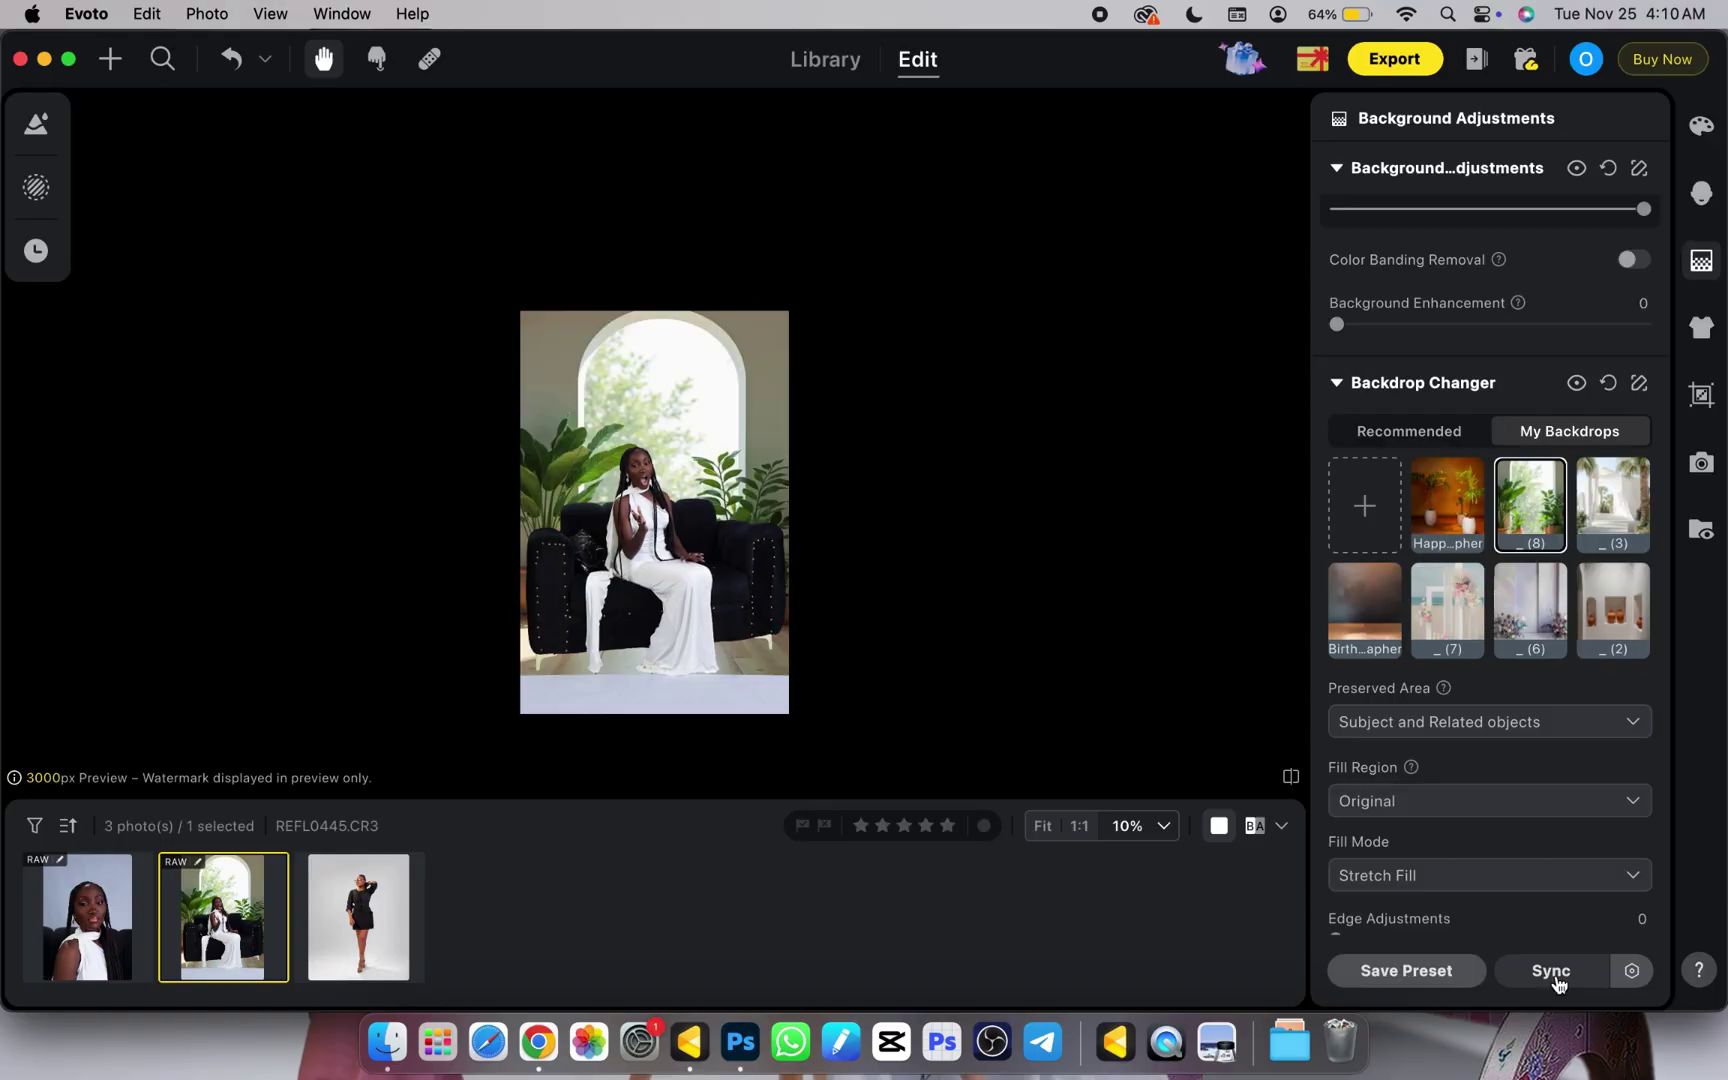
Reopen the backdrop mask's Manual Tuning, brush near the model's foot, and set Softness to 100.
left_click(1638, 386)
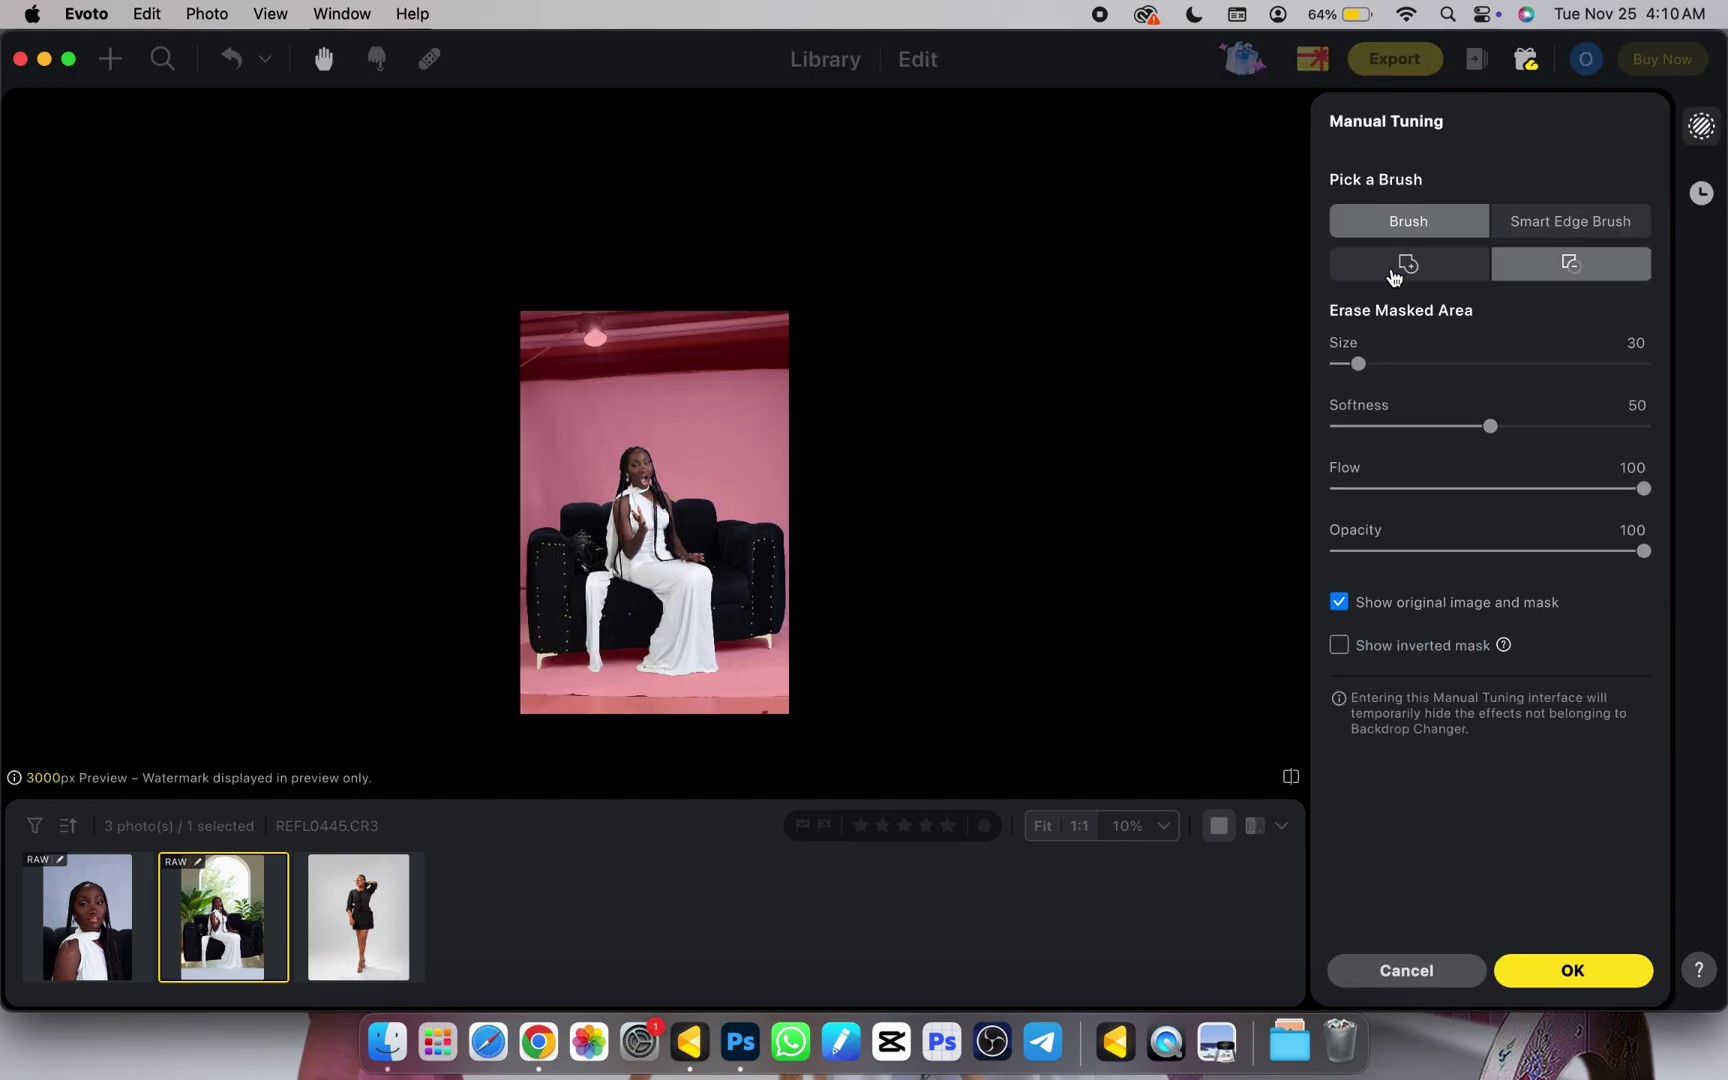
mouse_move(593, 663)
left_mouse_down()
mouse_move(814, 667)
mouse_move(526, 678)
mouse_move(680, 690)
left_mouse_up()
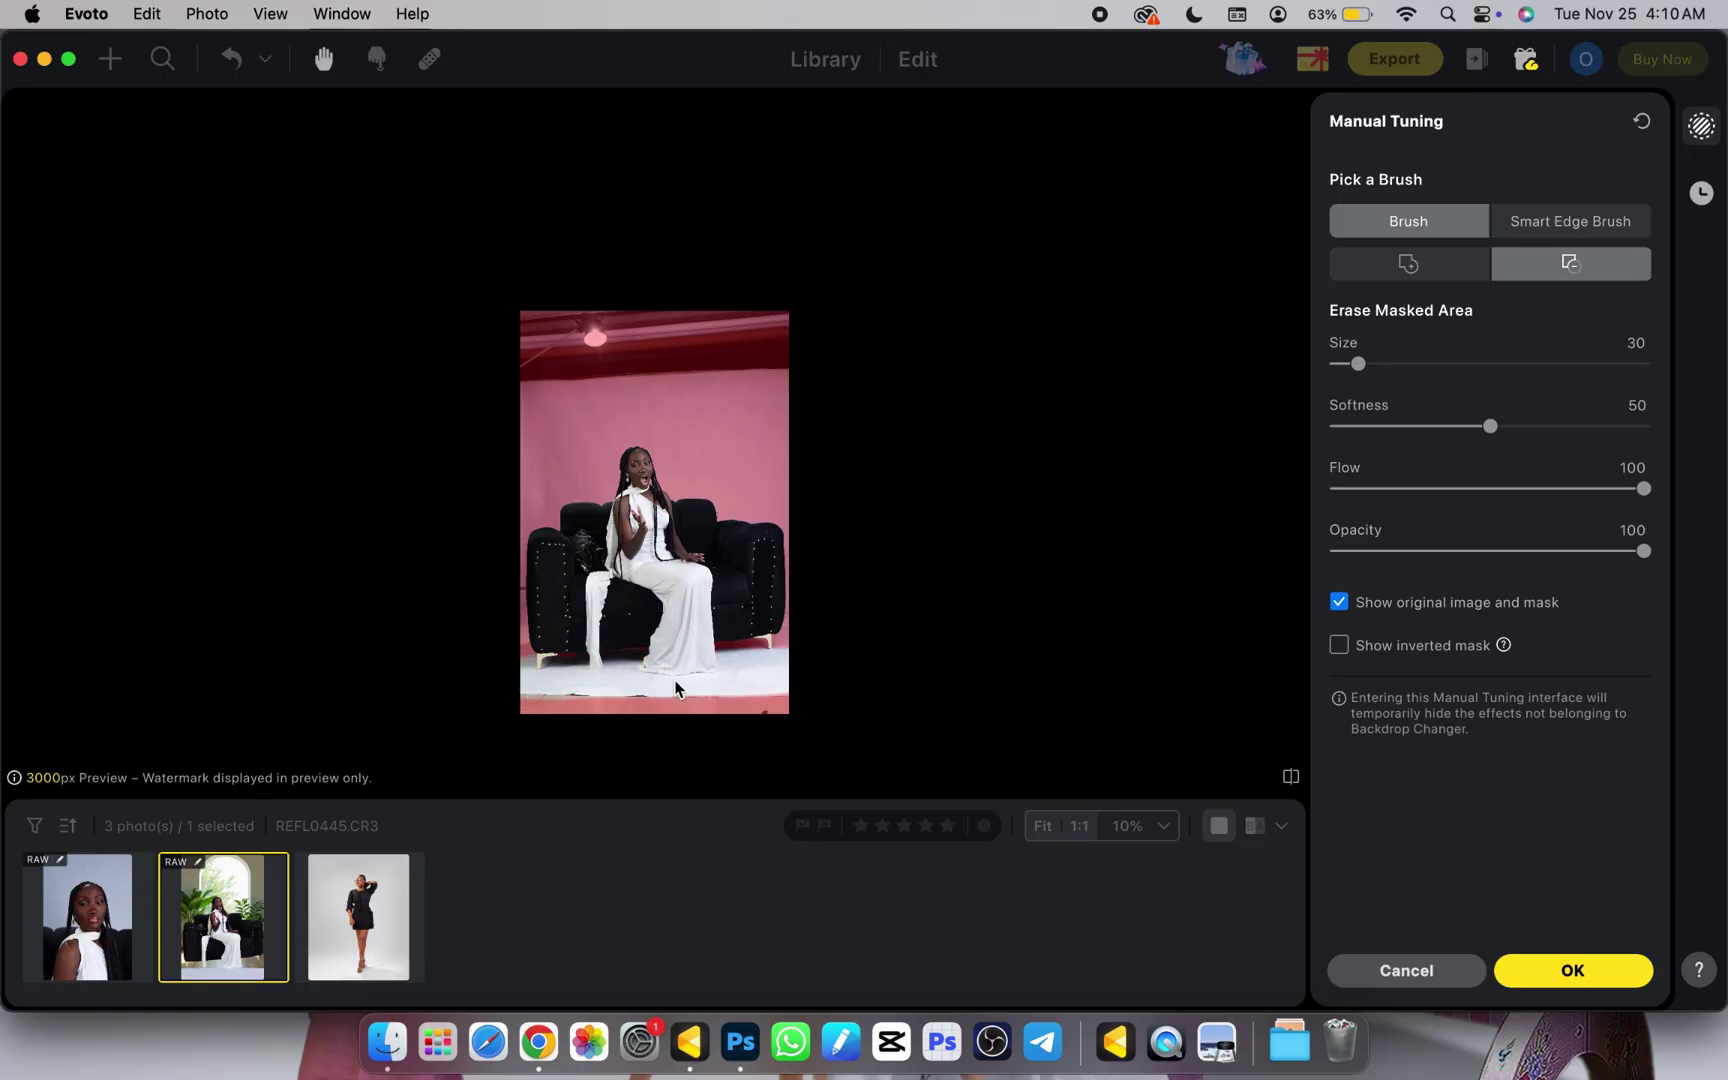
left_click_drag(1490, 426, 1680, 440)
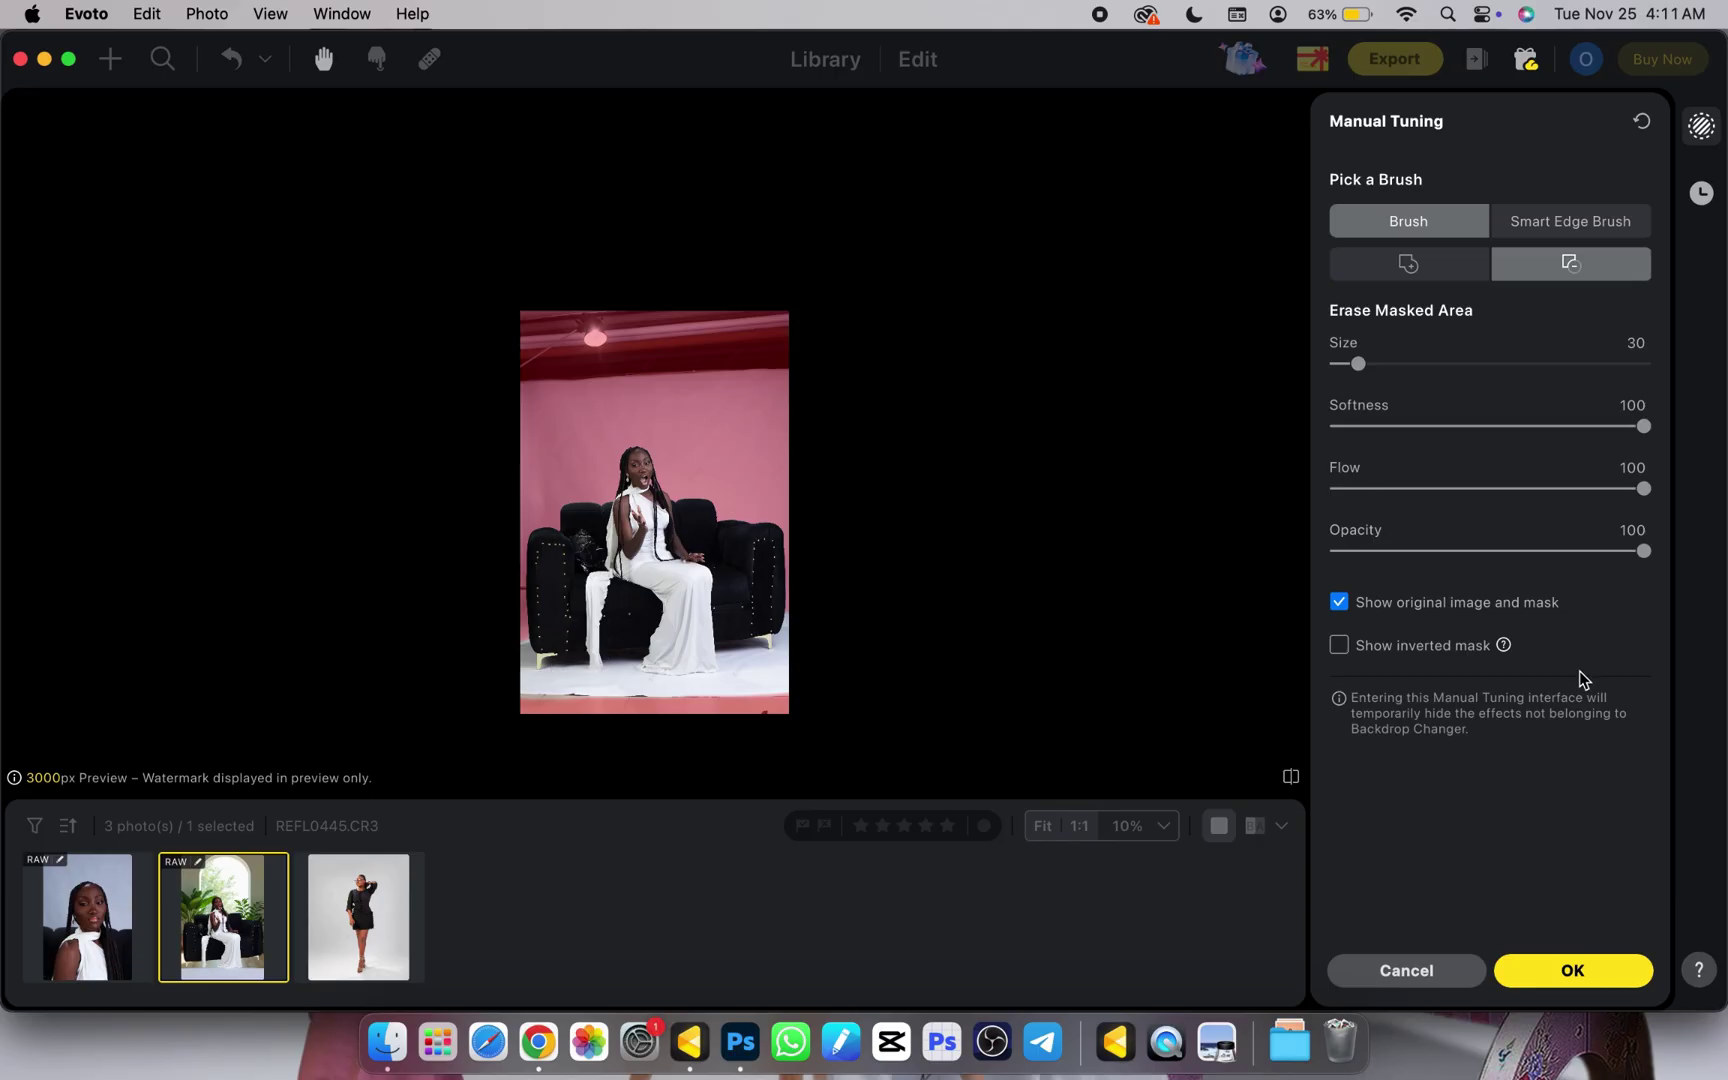
Apply the mask touch-ups with Remove Spill on, zooming in to check the new backdrop.
left_click(1572, 969)
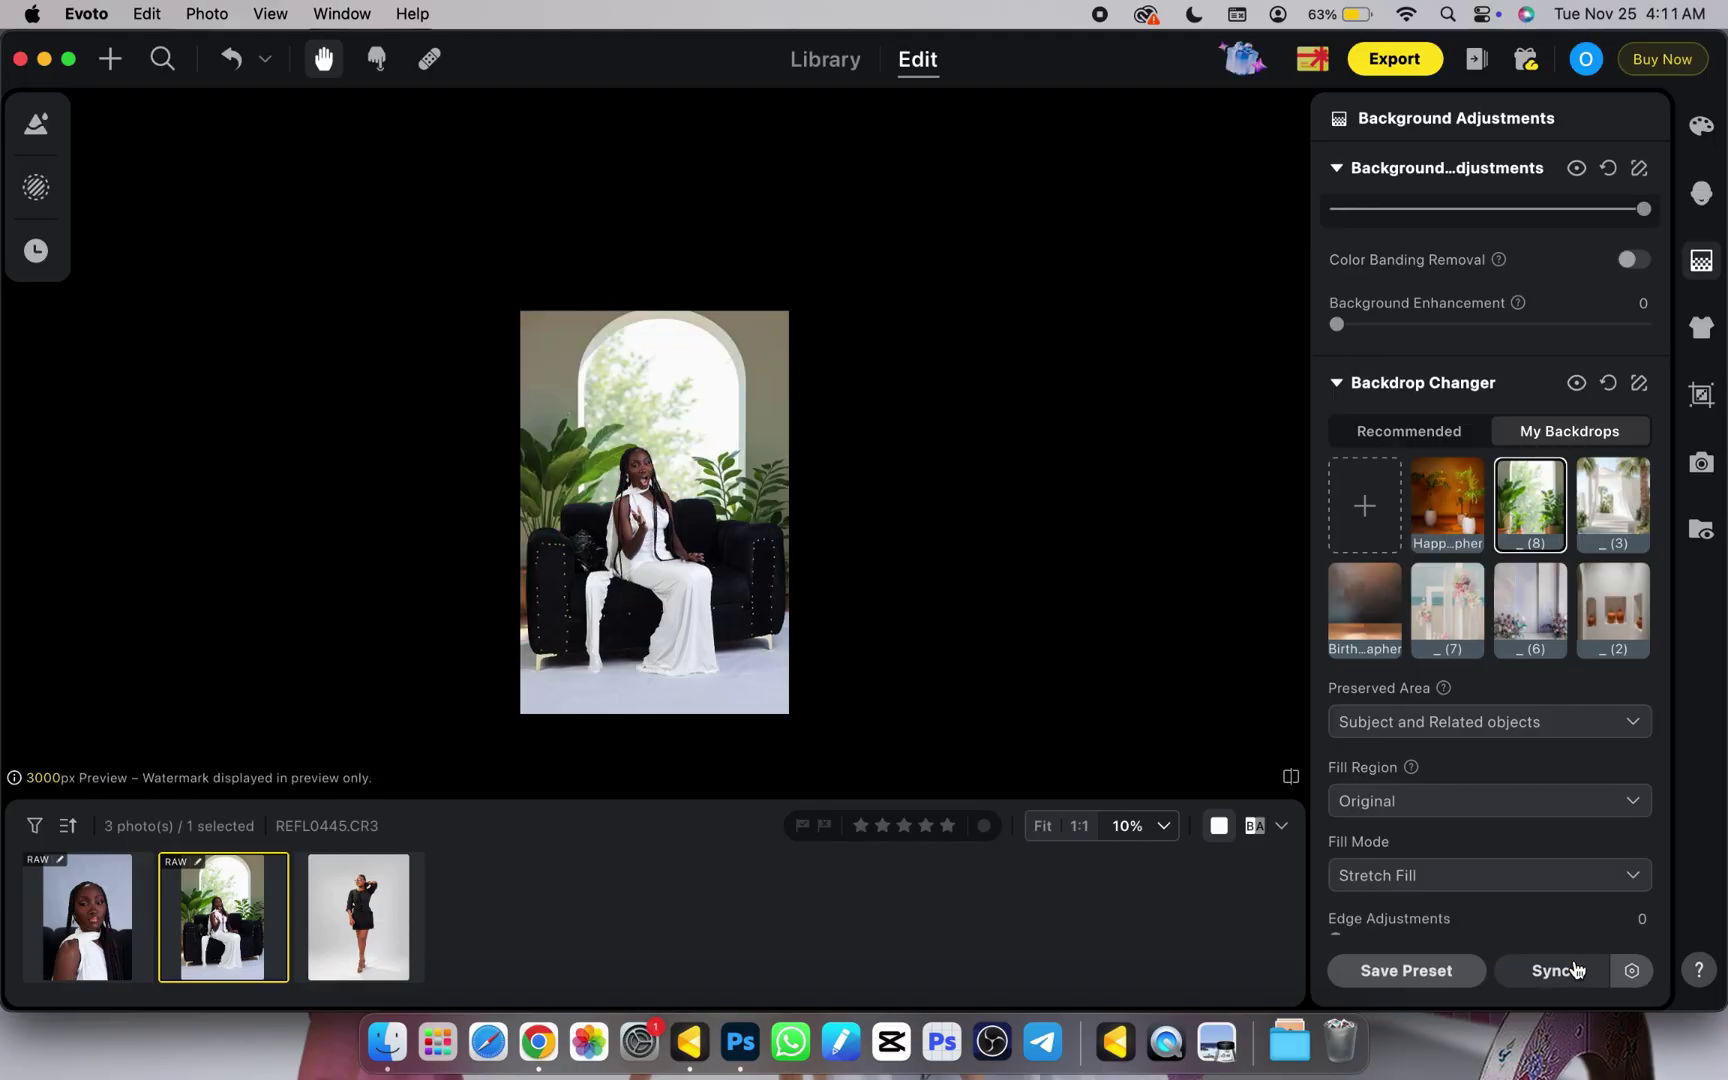
key("super+equal")
key("super+equal")
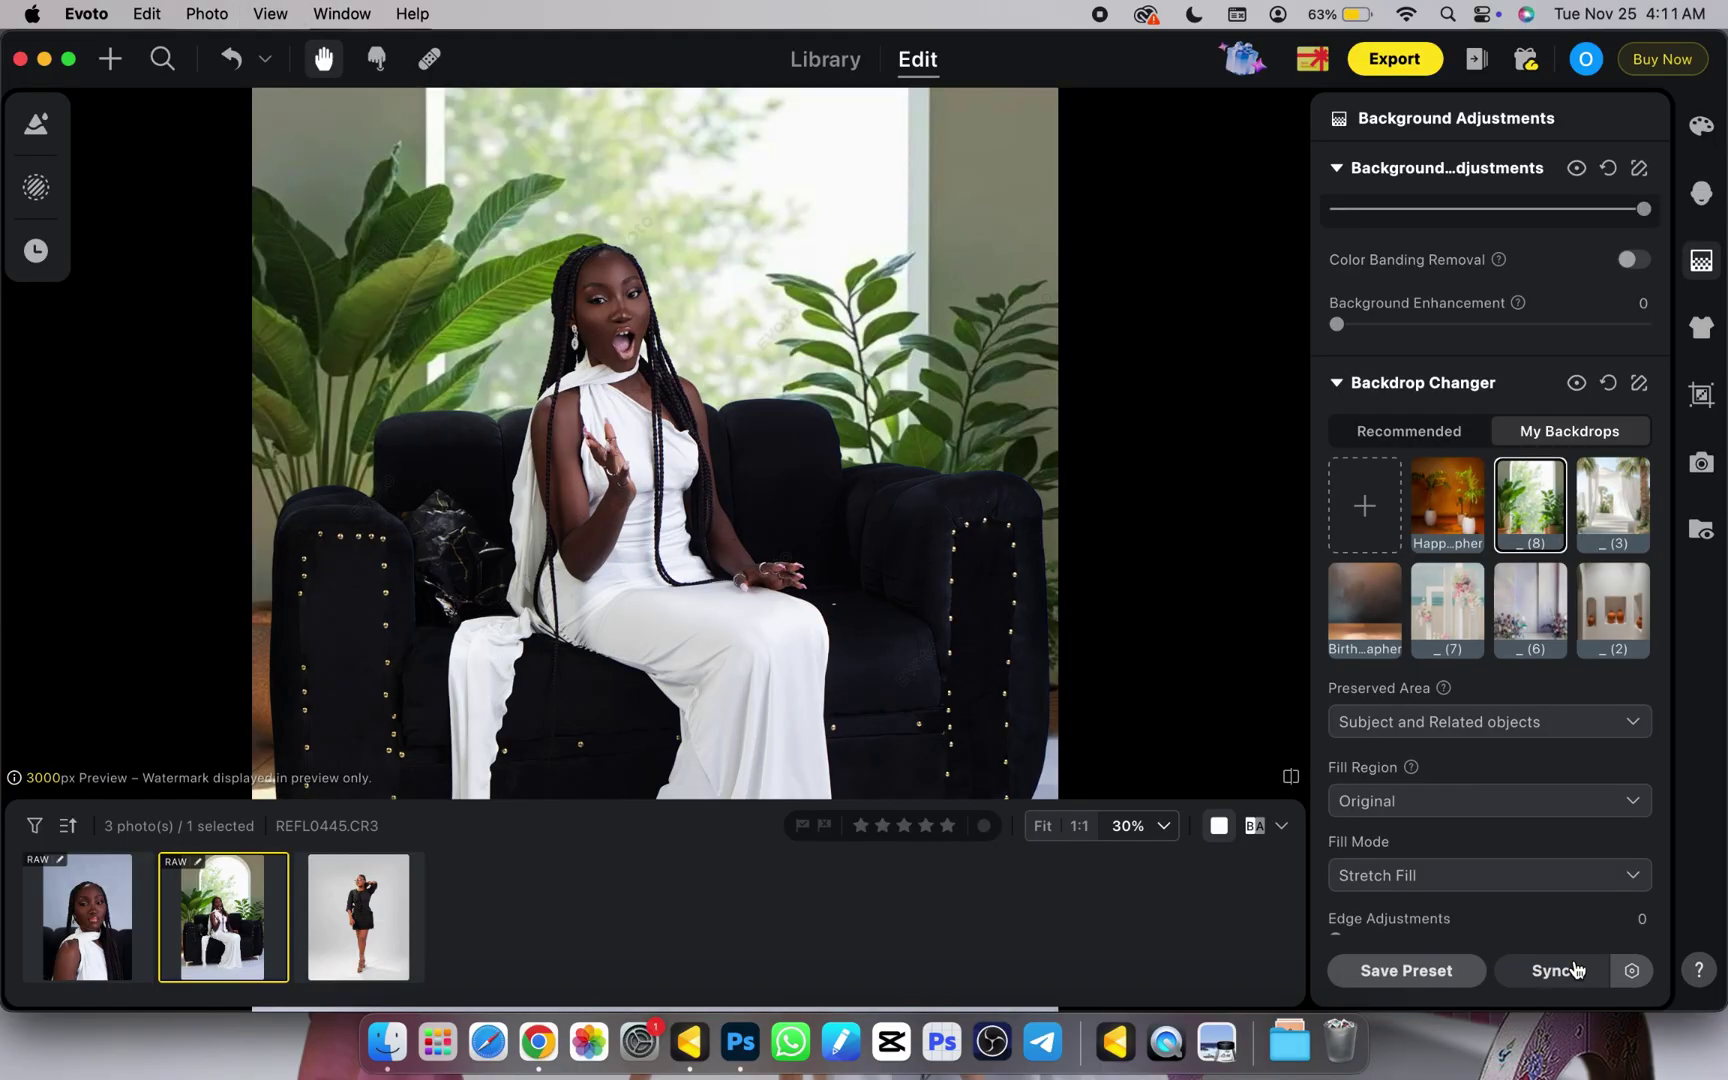
key("super+0")
key("super+equal")
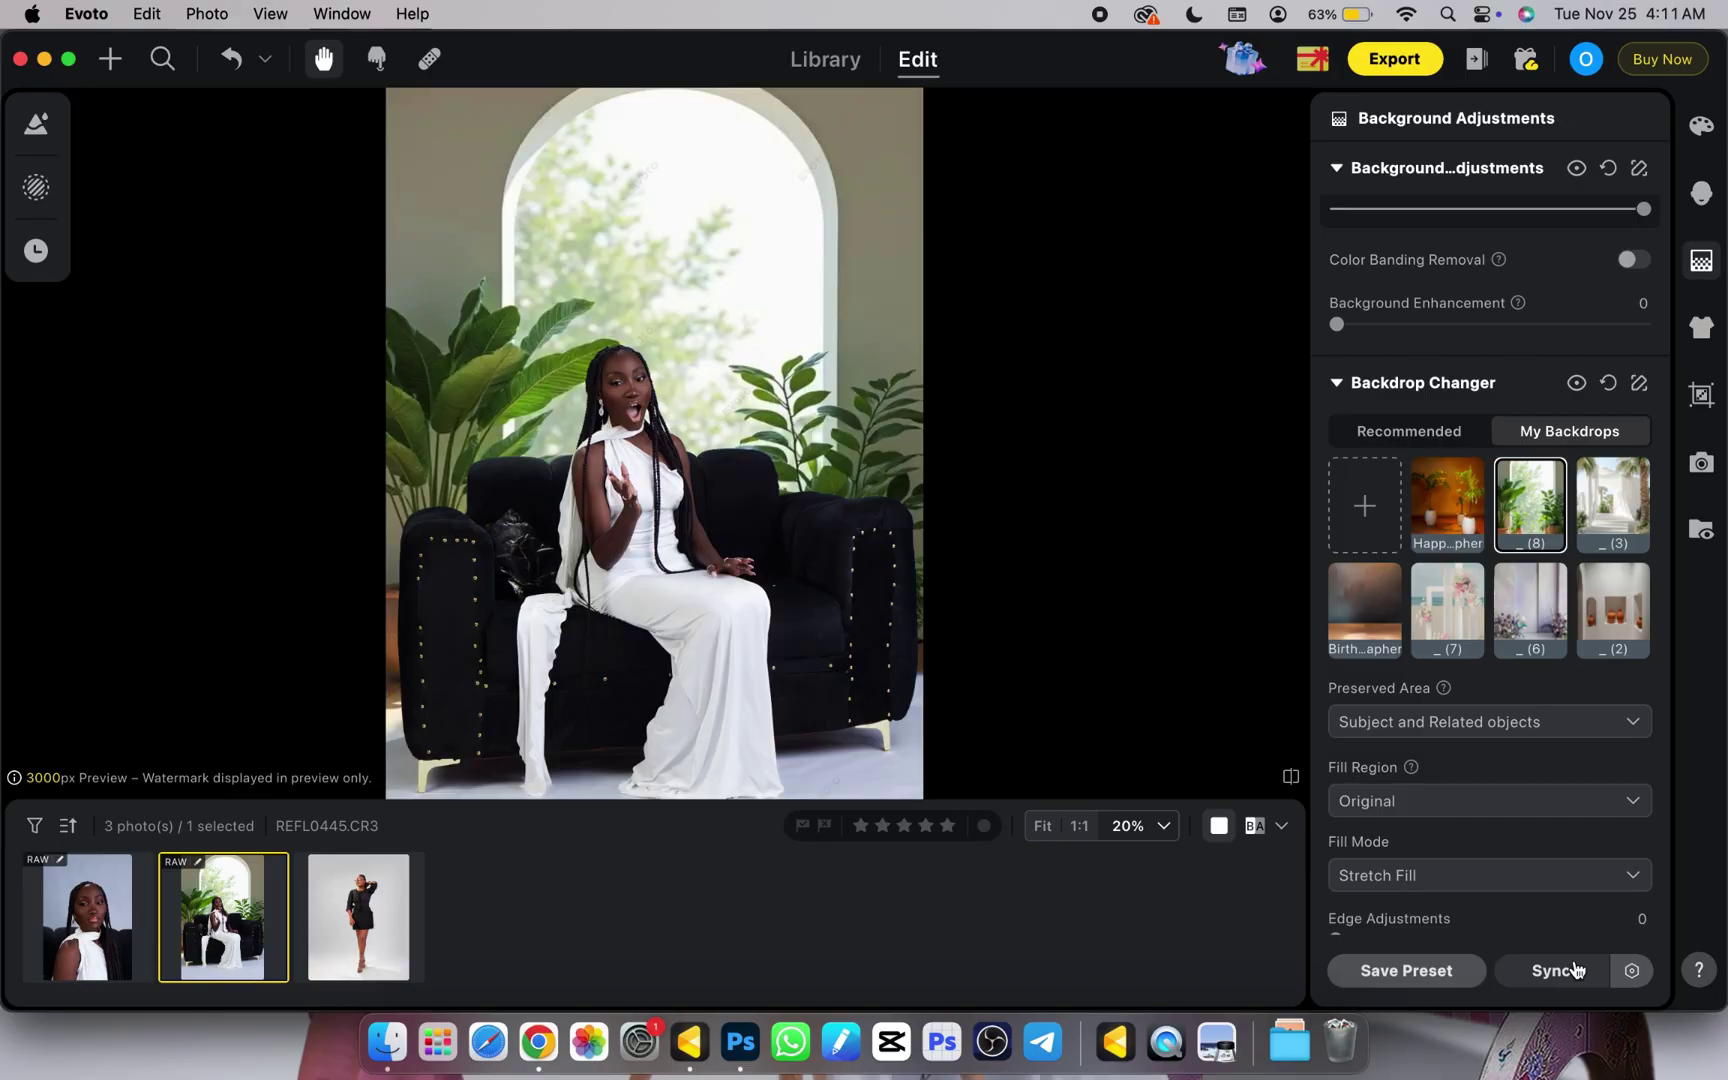
key("super+0")
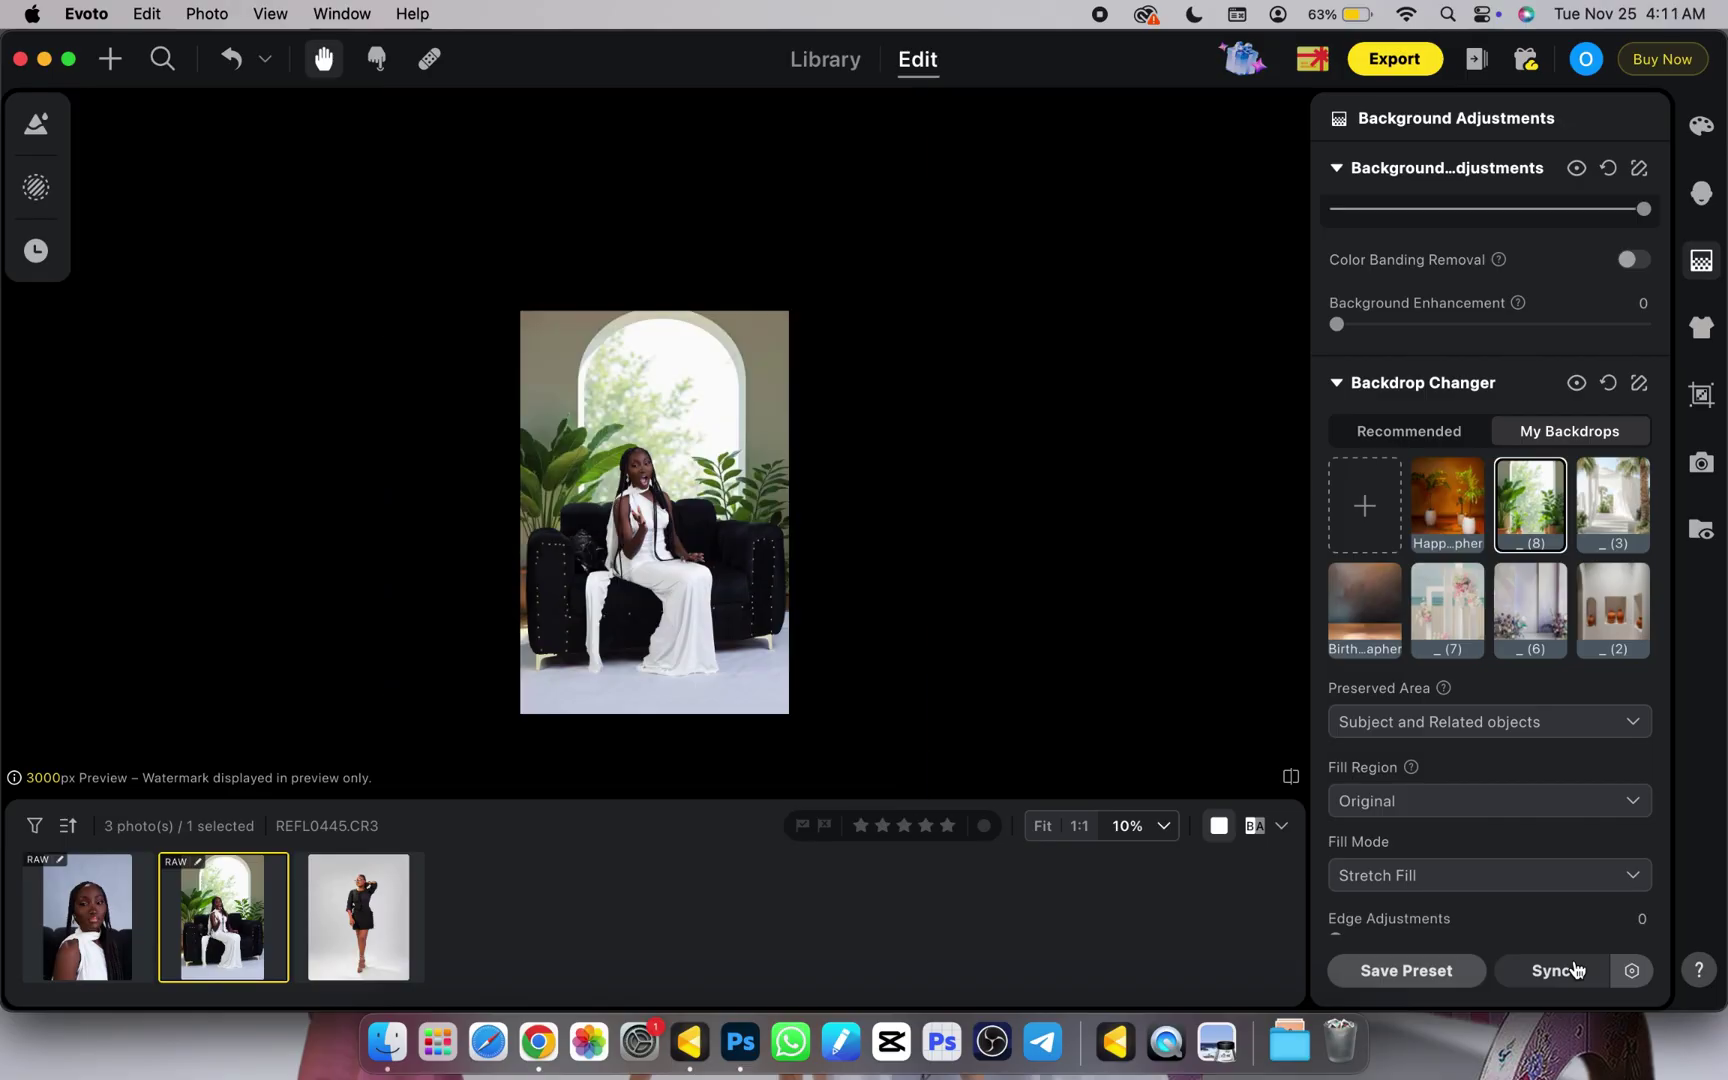
Zoom in and out around 20% to inspect the arched-window backdrop edges for spill.
key("super+equal")
key("super+equal")
key("super+minus")
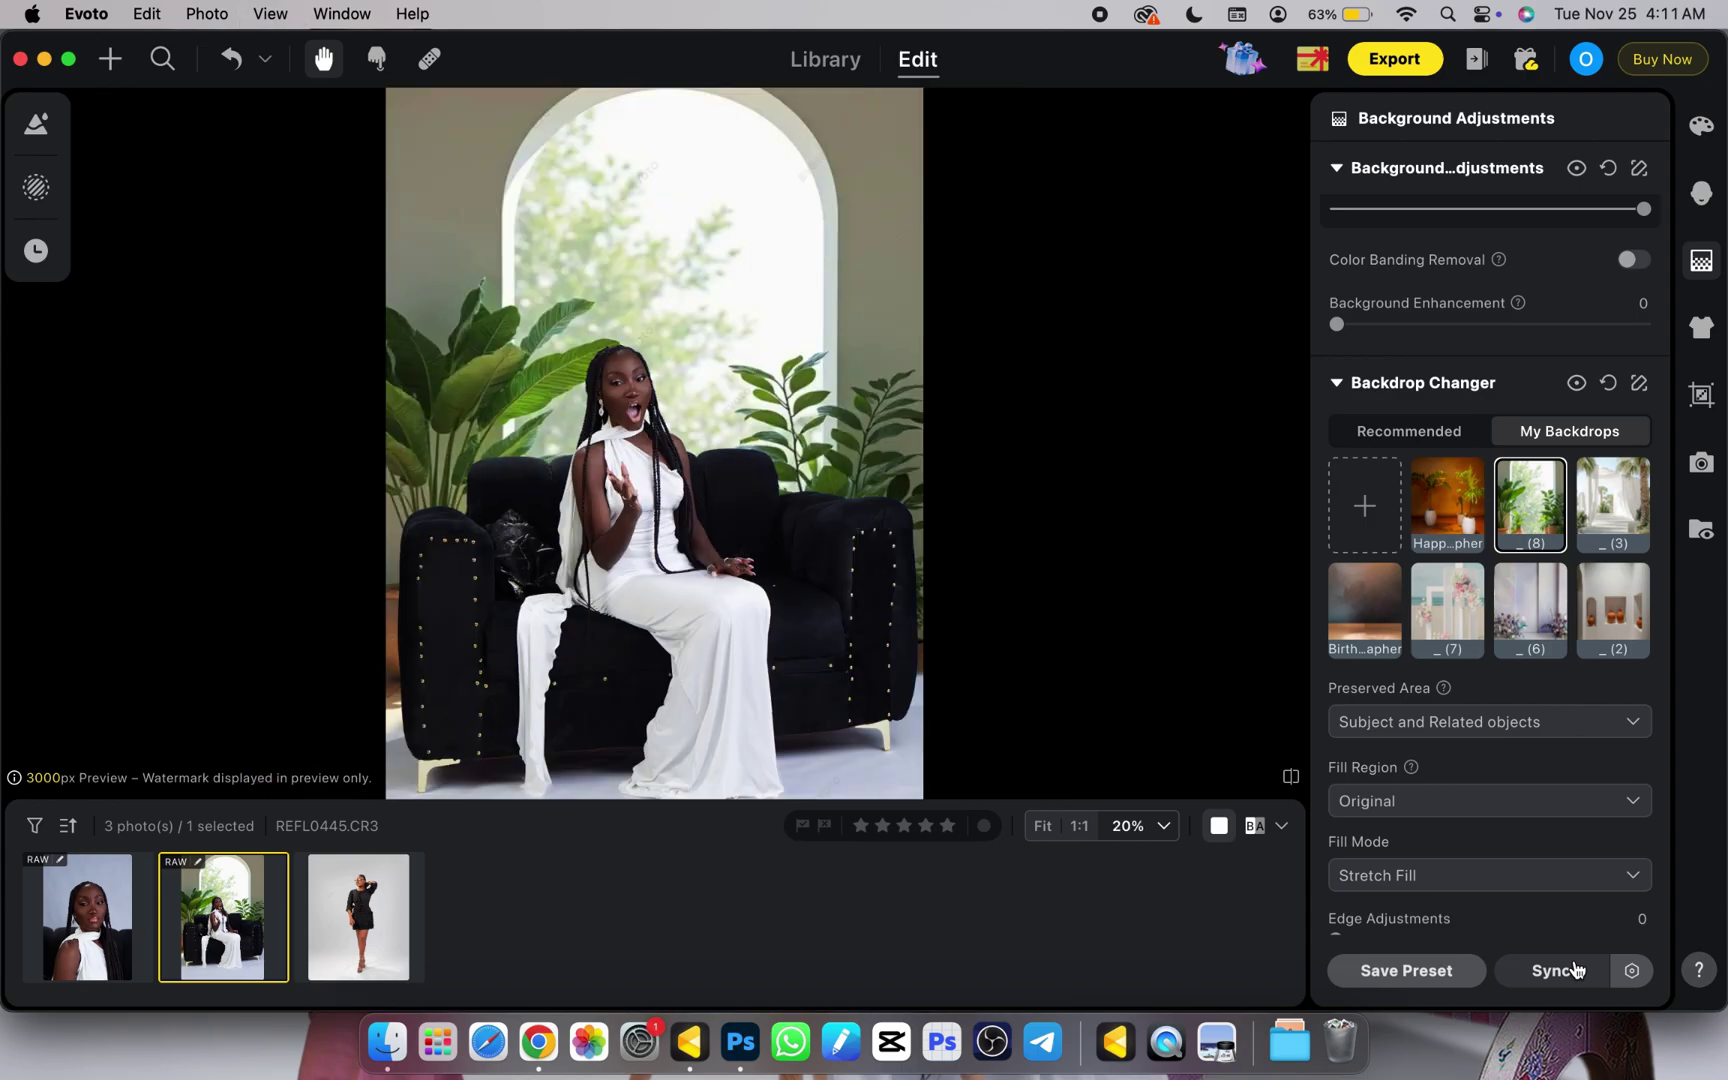
key("super+minus")
key("super+equal")
scroll(1560, 640, "down", 6)
key("super+minus")
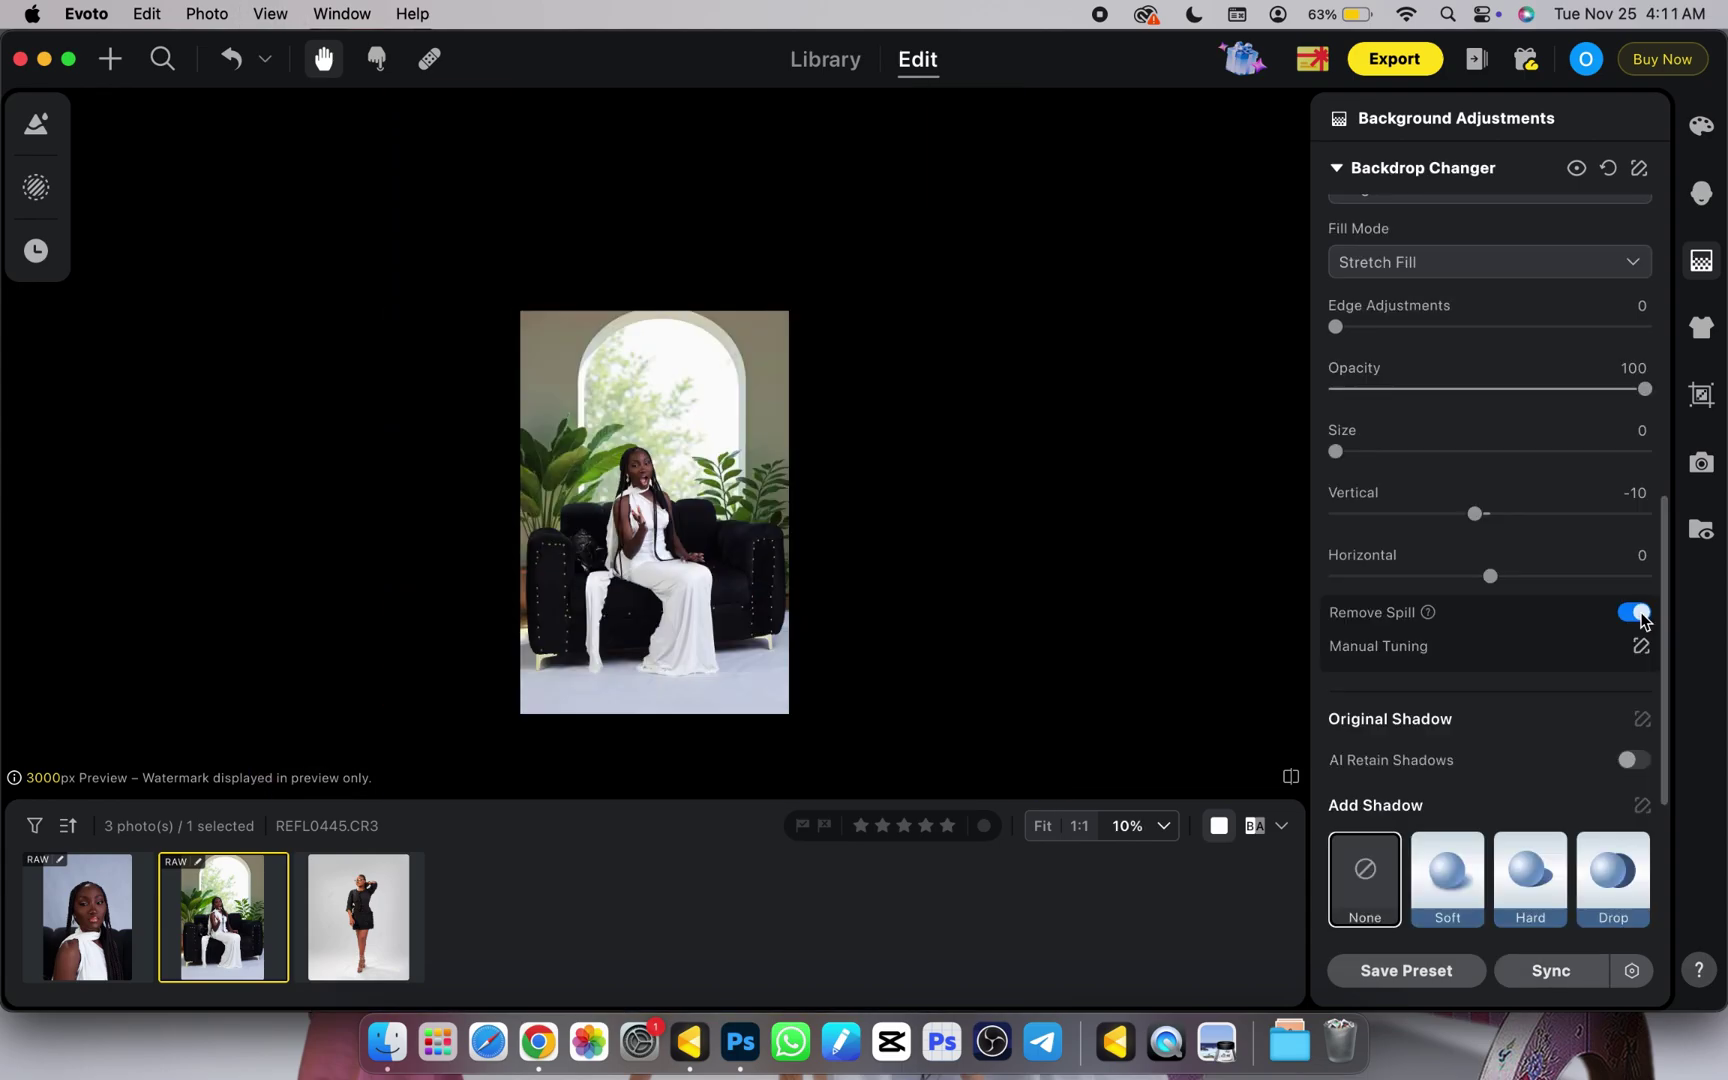
key("super+equal")
key("super+equal")
key("super+equal")
key("super+minus")
key("super+minus")
key("super+minus")
key("super+equal")
key("super+equal")
key("super+minus")
key("super+minus")
Select the standing portrait, apply My Backdrops _ (7) beach scene, and set Vertical to -12.
left_click(372, 930)
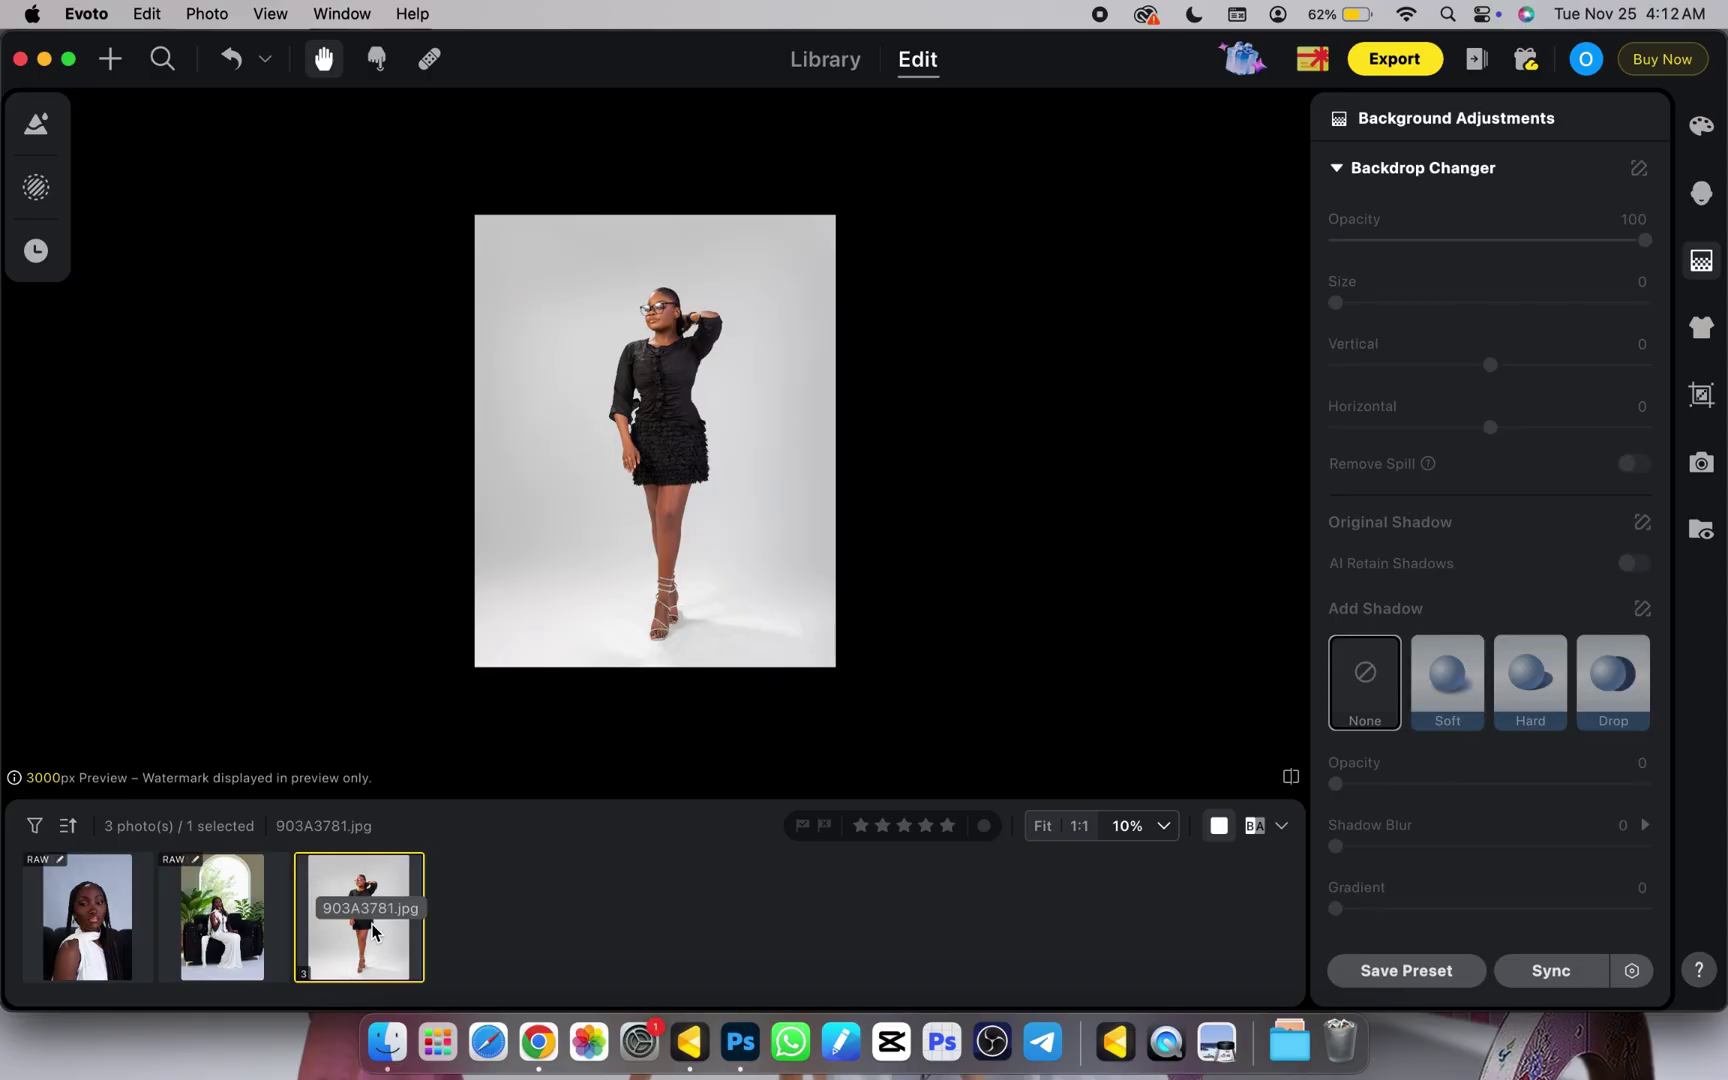
scroll(1586, 571, "up", 3)
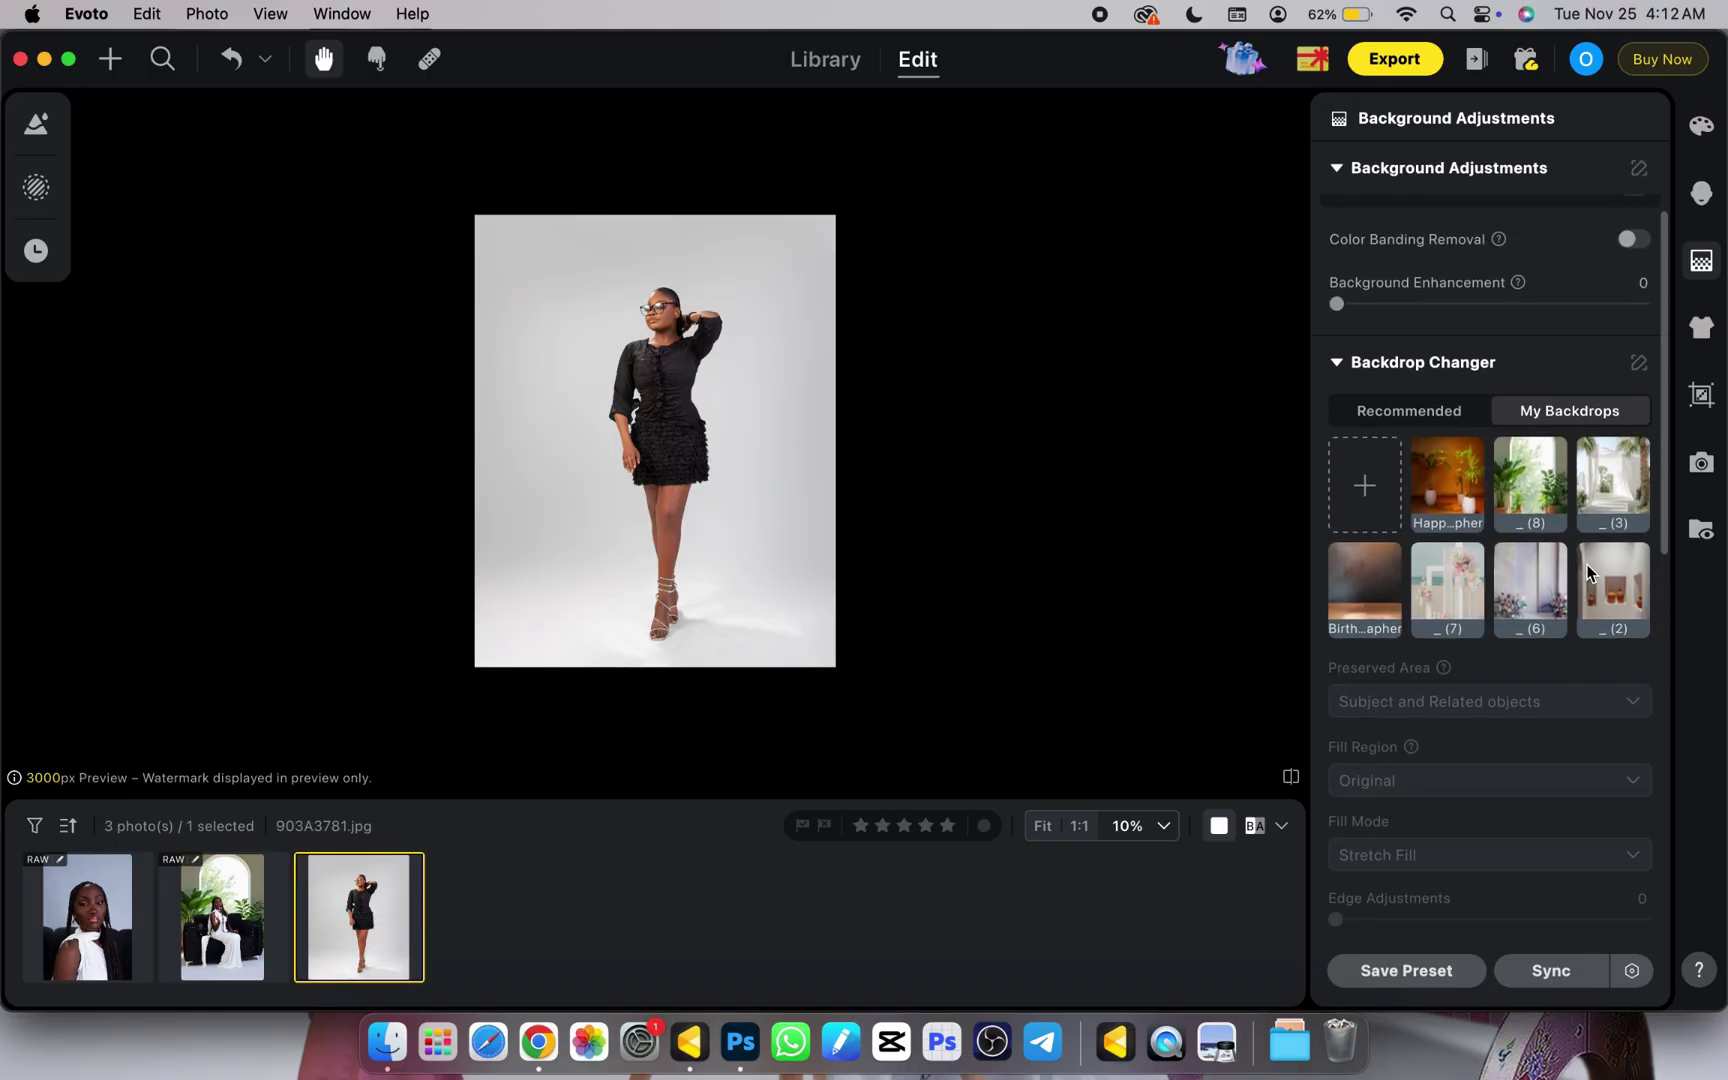
left_click(1447, 591)
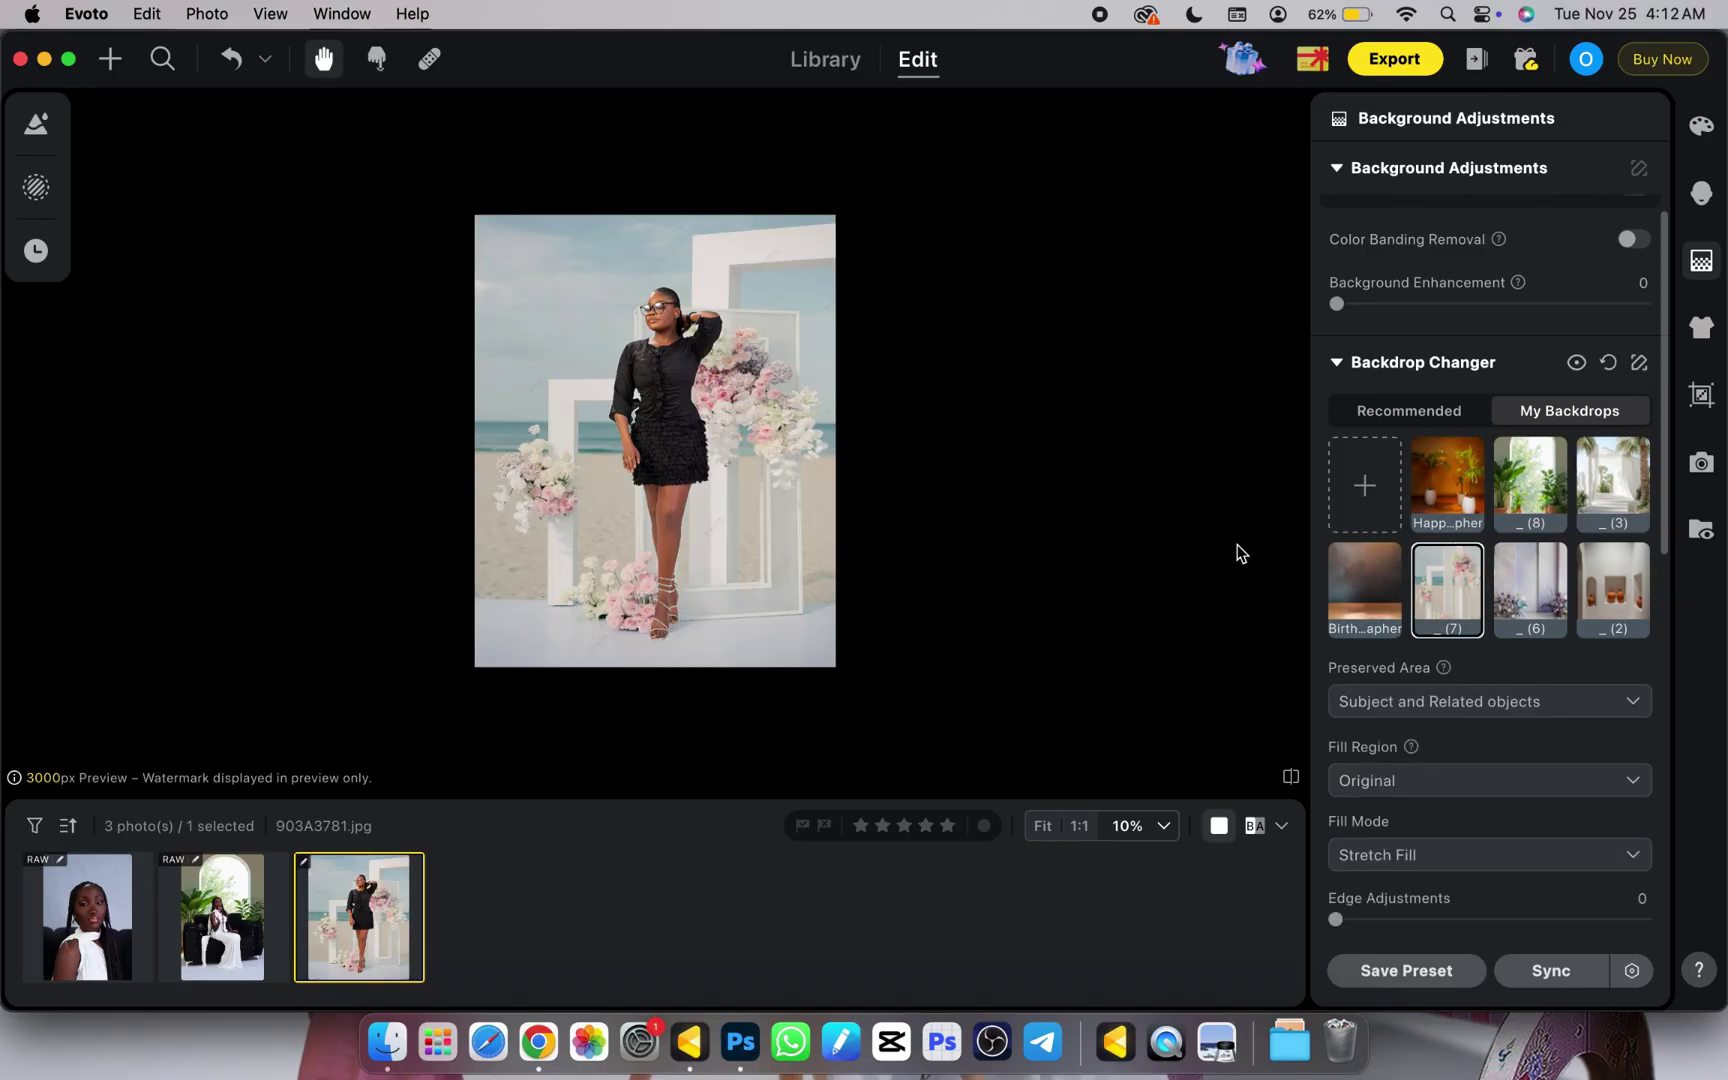
scroll(1530, 752, "down", 2)
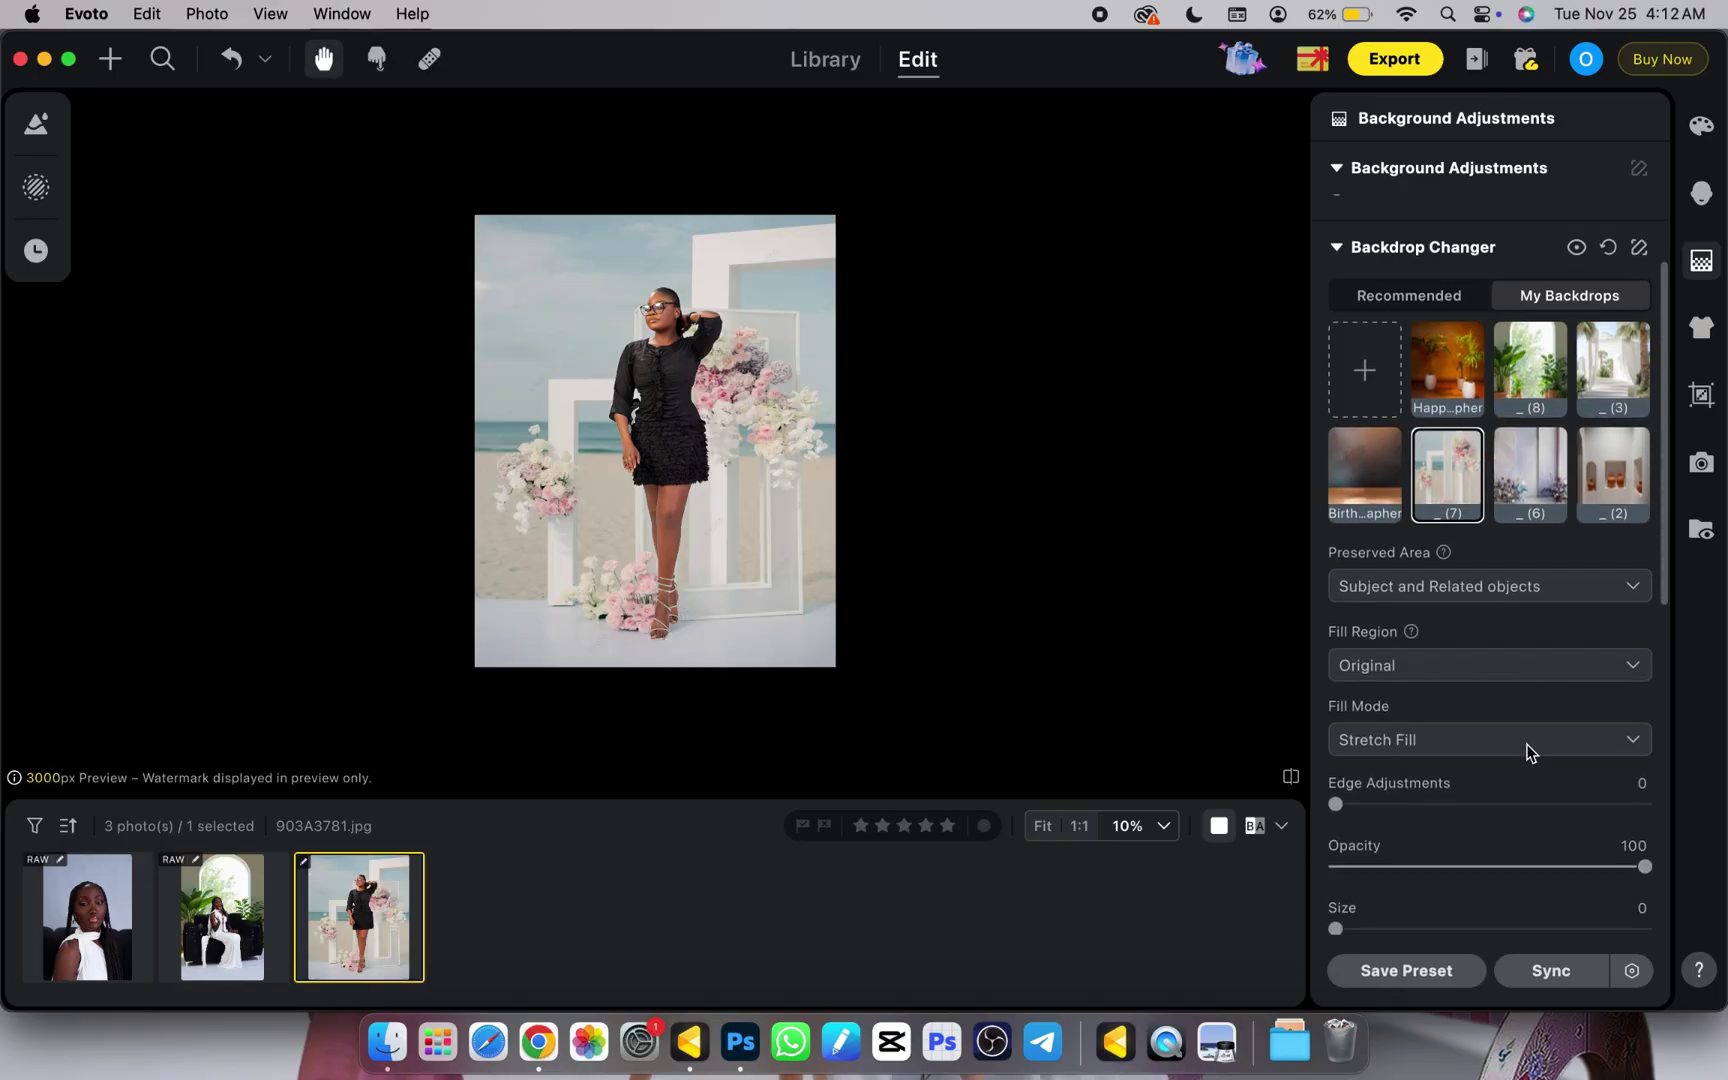
scroll(1527, 752, "down", 5)
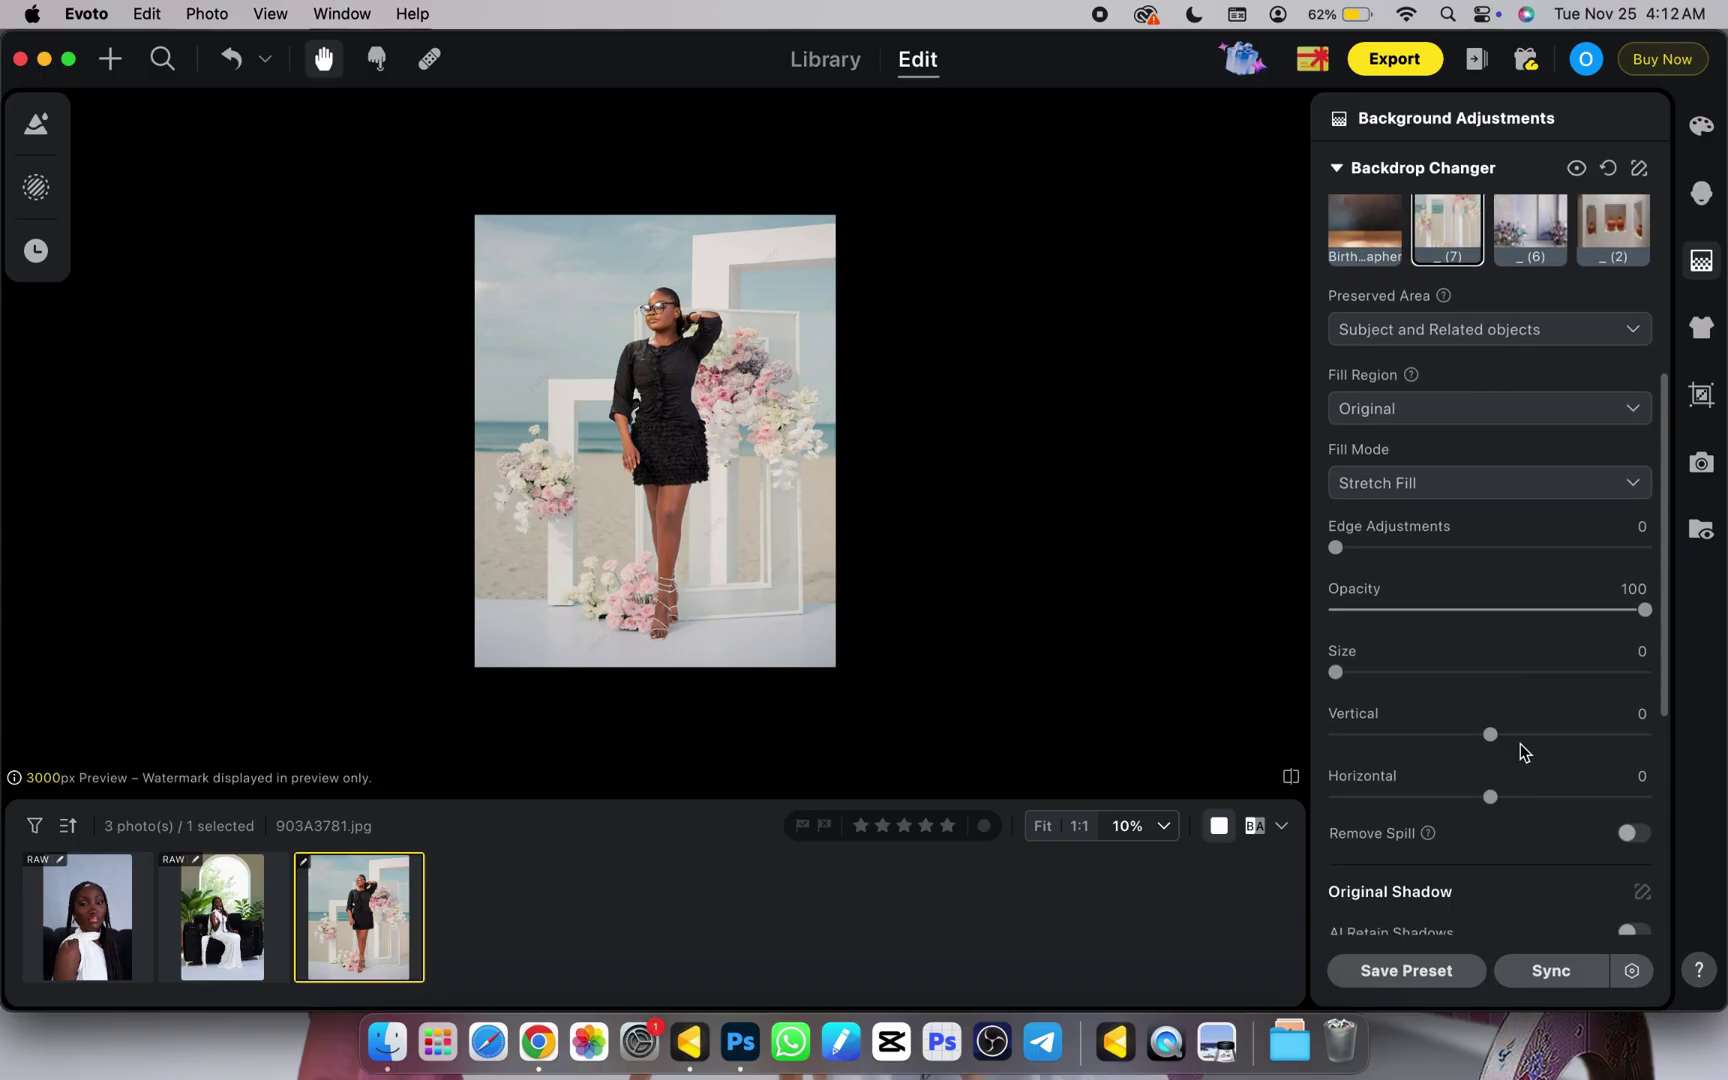
left_click_drag(1492, 738, 1475, 745)
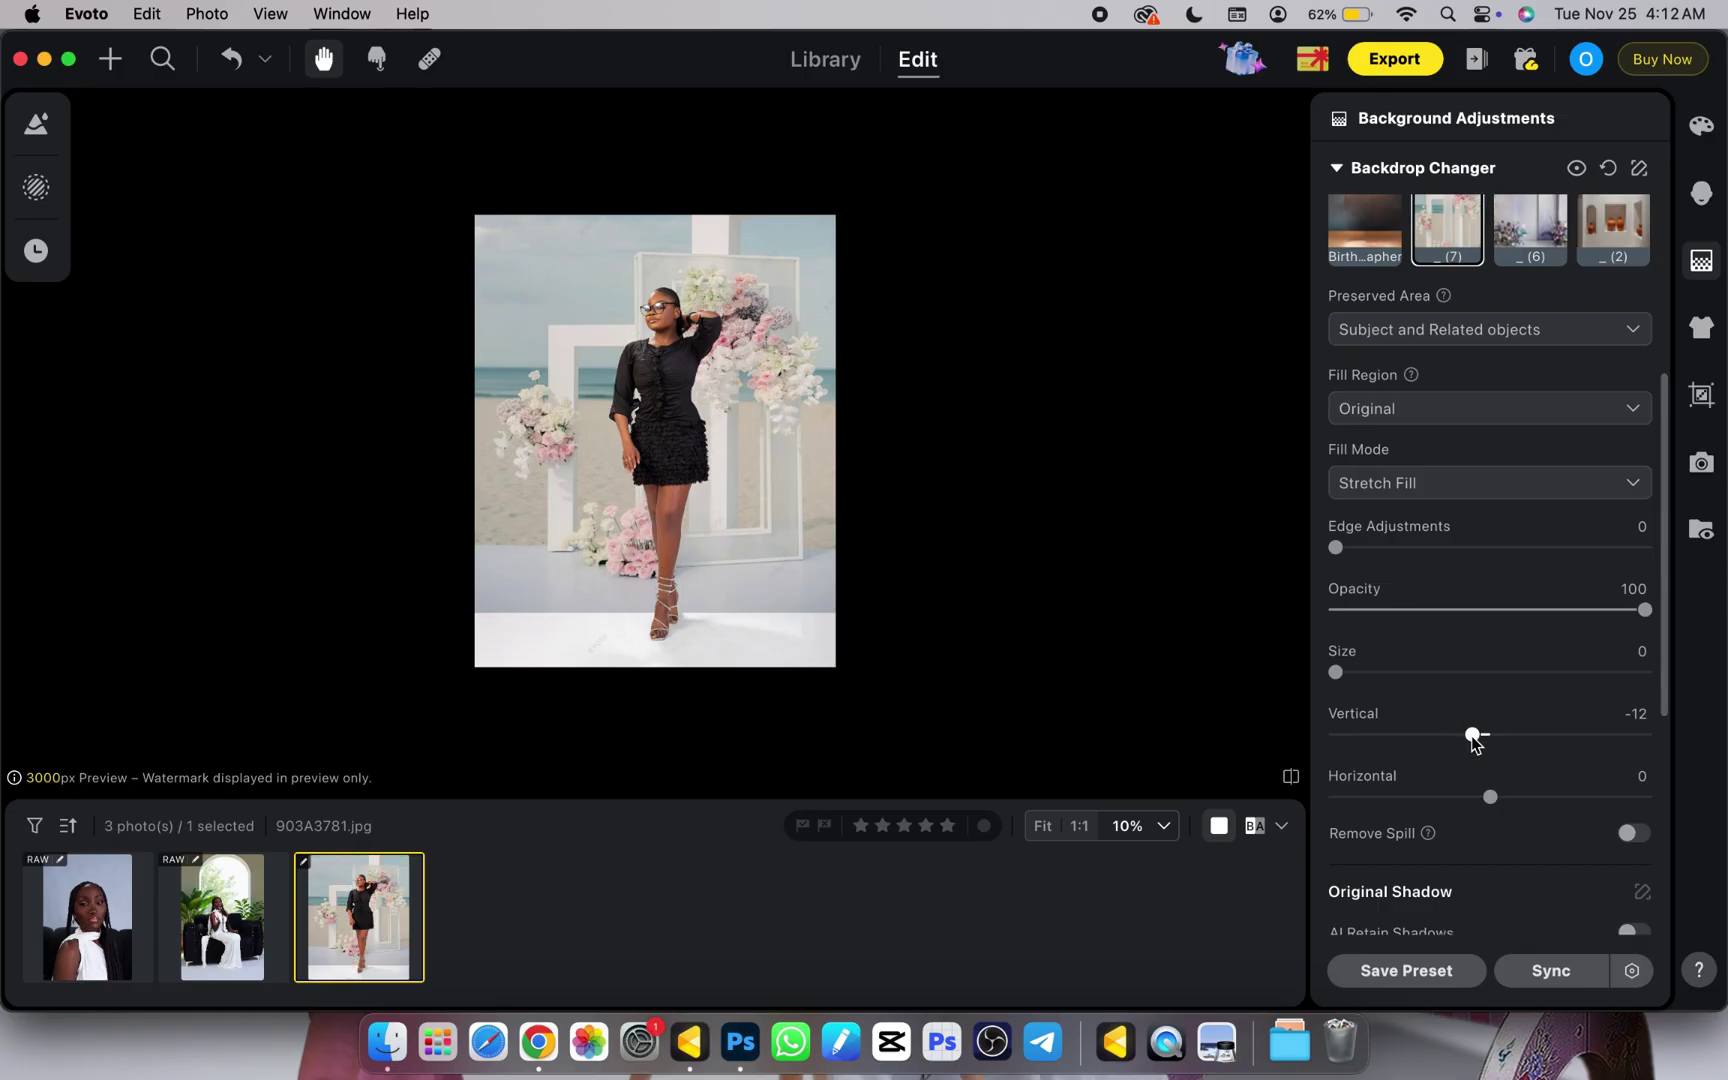
scroll(1472, 740, "up", 5)
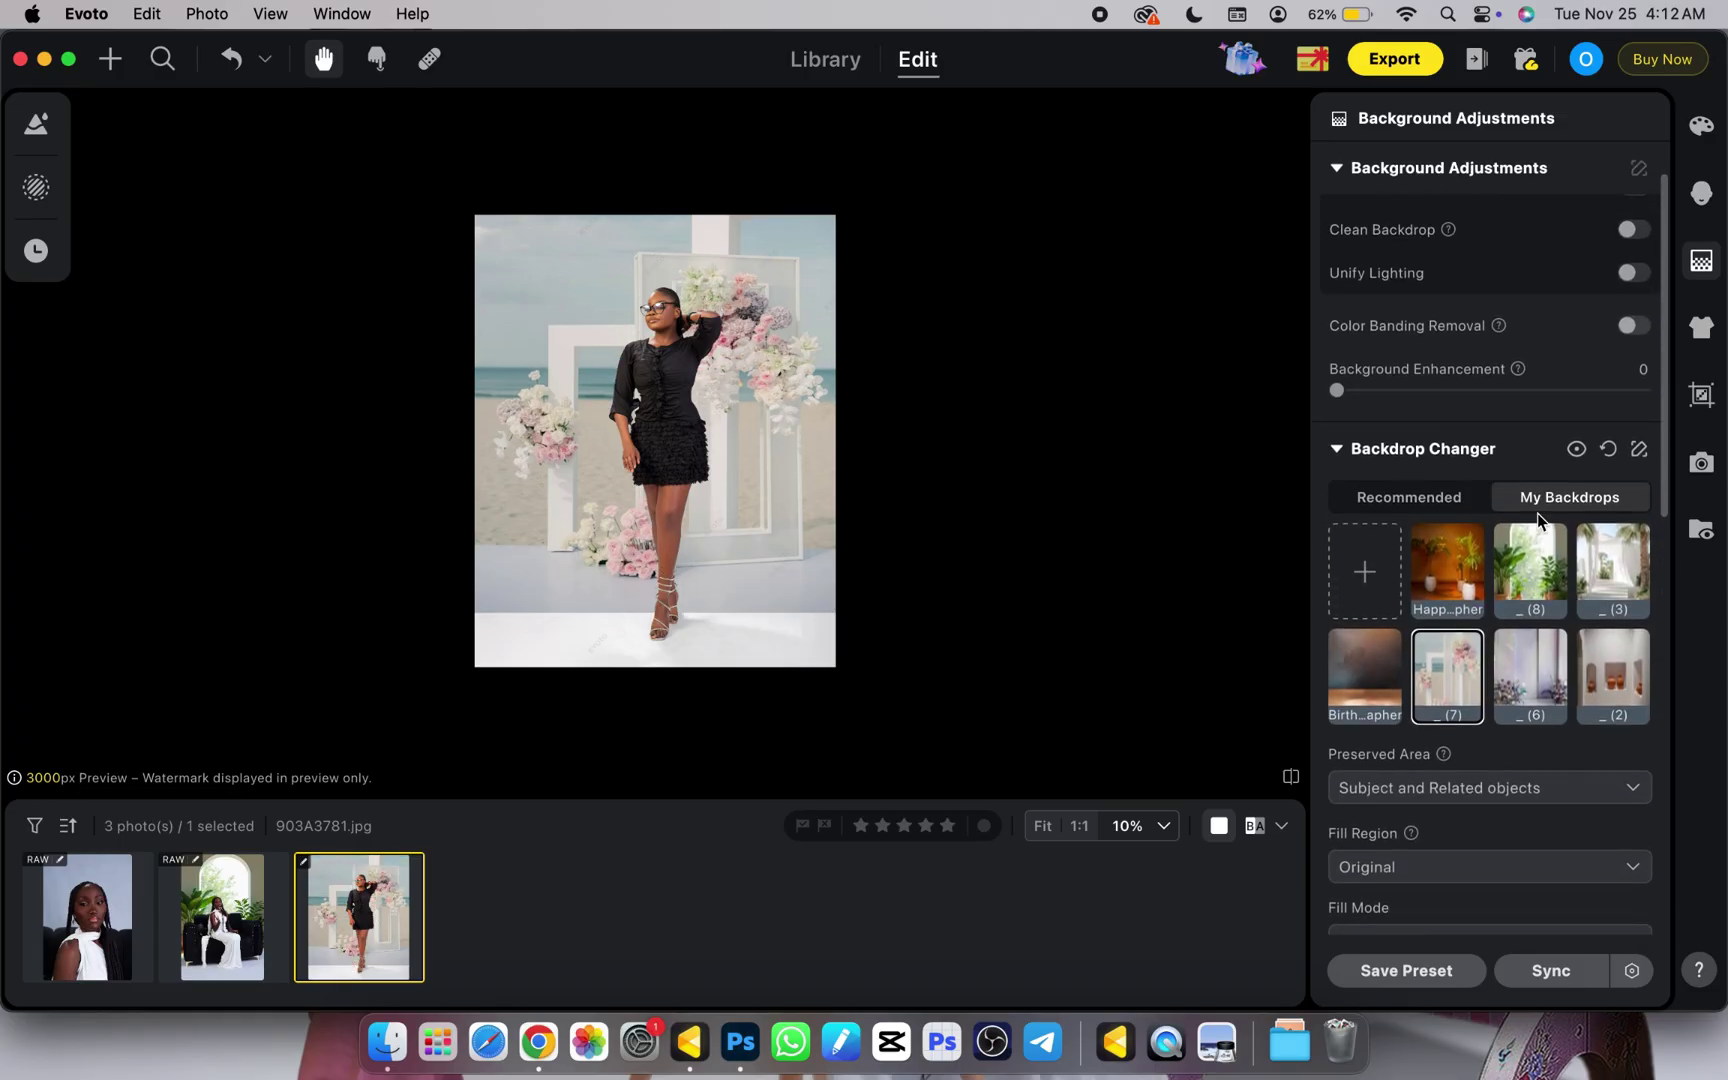
Erase leftover original floor around the feet in Manual Tuning, apply it, and compare zoom levels.
left_click(1638, 452)
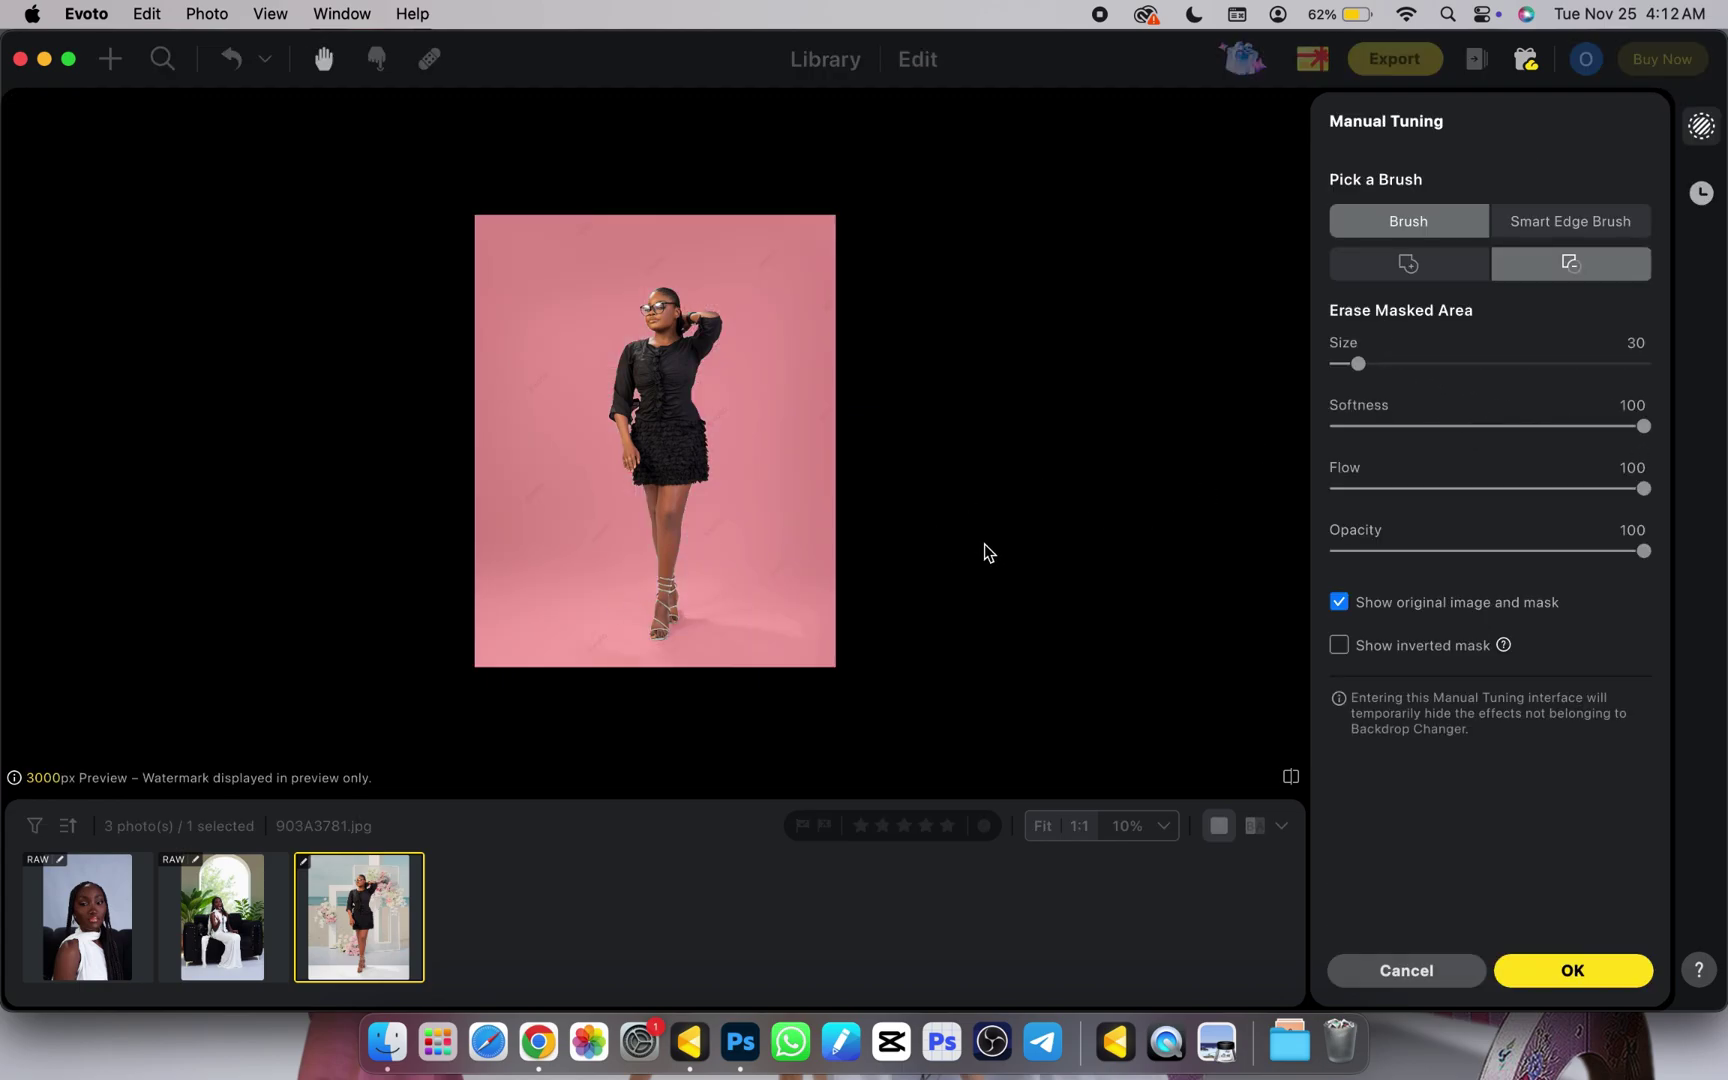
mouse_move(629, 621)
left_mouse_down()
mouse_move(788, 634)
mouse_move(457, 632)
mouse_move(749, 656)
mouse_move(887, 629)
mouse_move(798, 606)
mouse_move(536, 605)
mouse_move(447, 637)
mouse_move(539, 675)
mouse_move(840, 665)
left_mouse_up()
left_click(1618, 969)
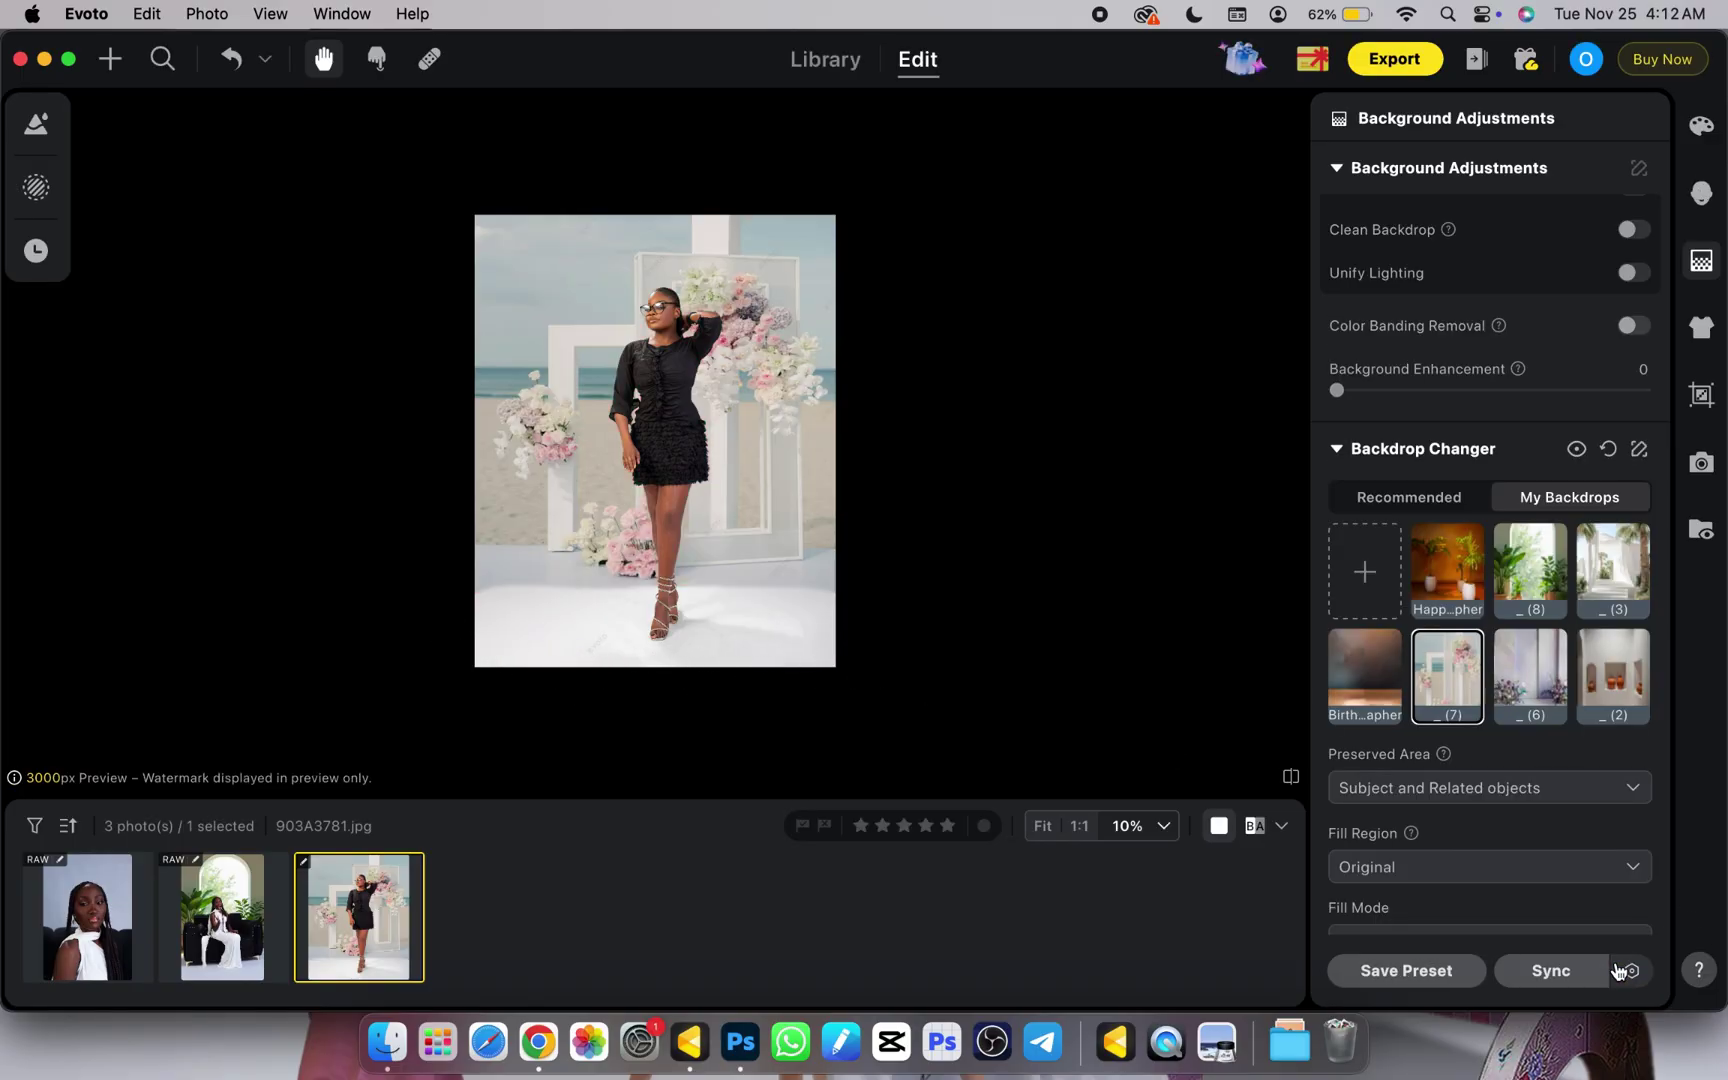
key("super+minus")
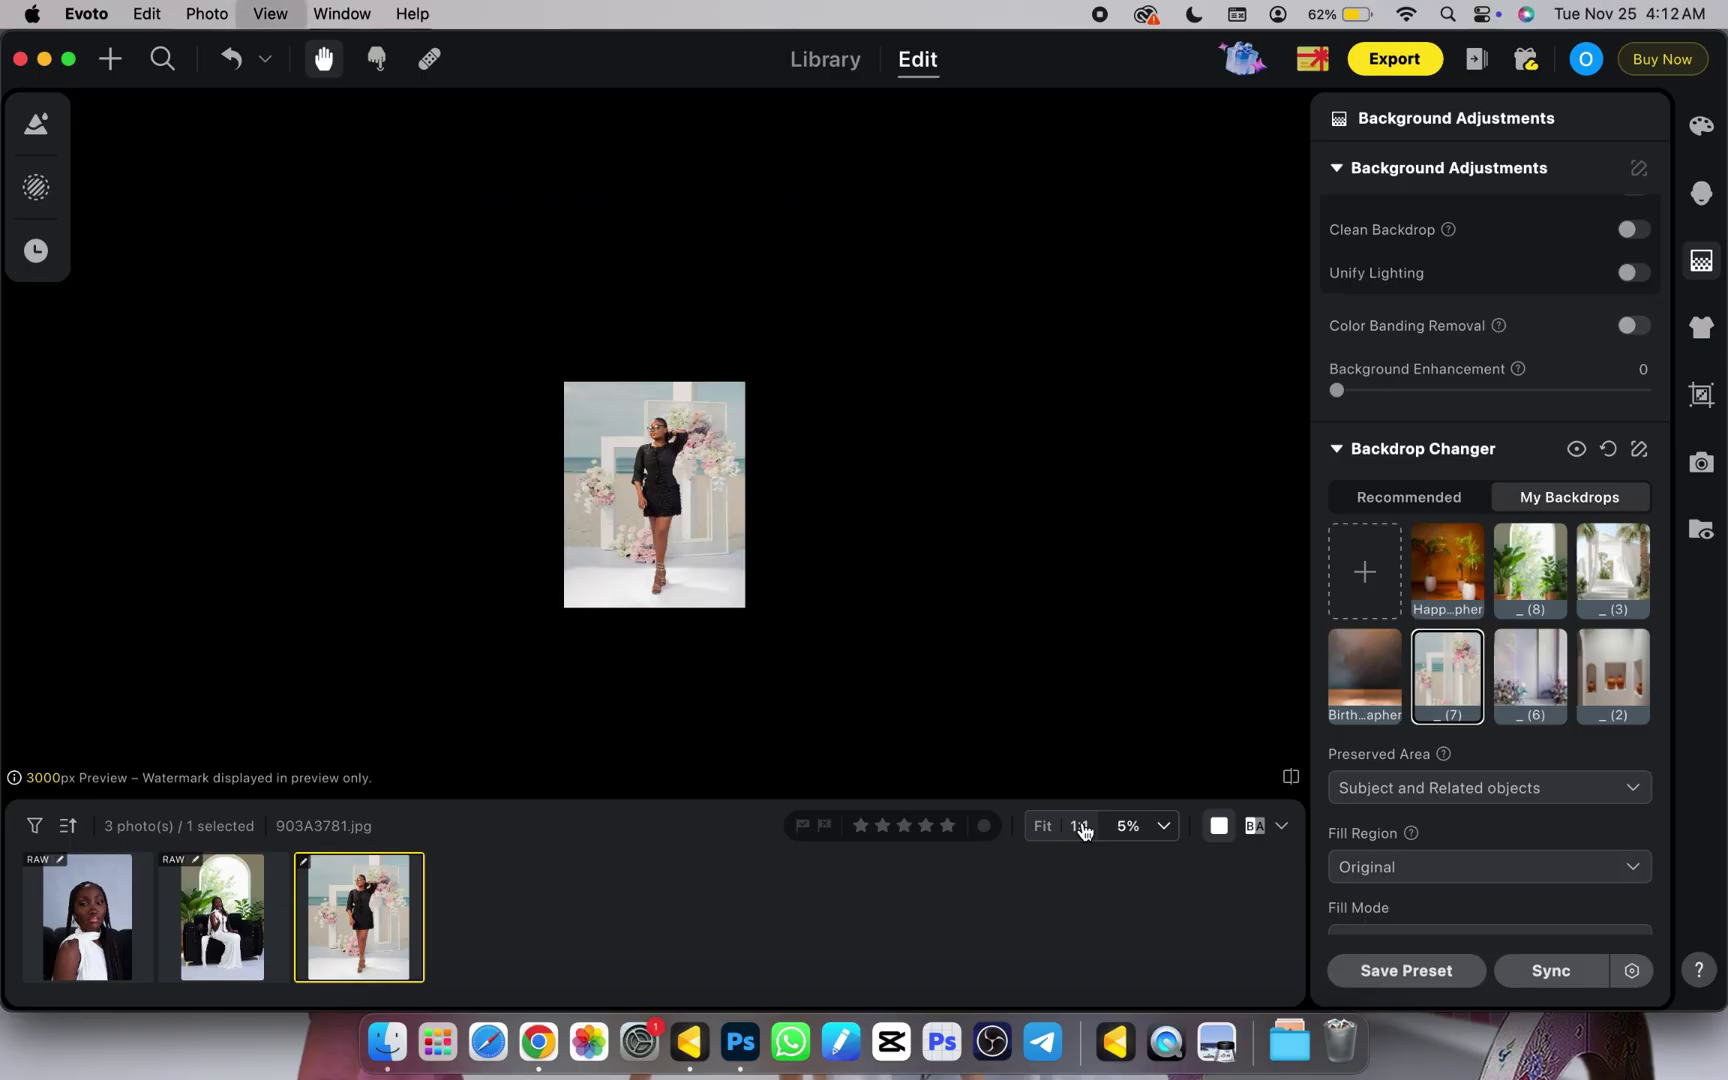
key("super+equal")
key("super+minus")
key("super+equal")
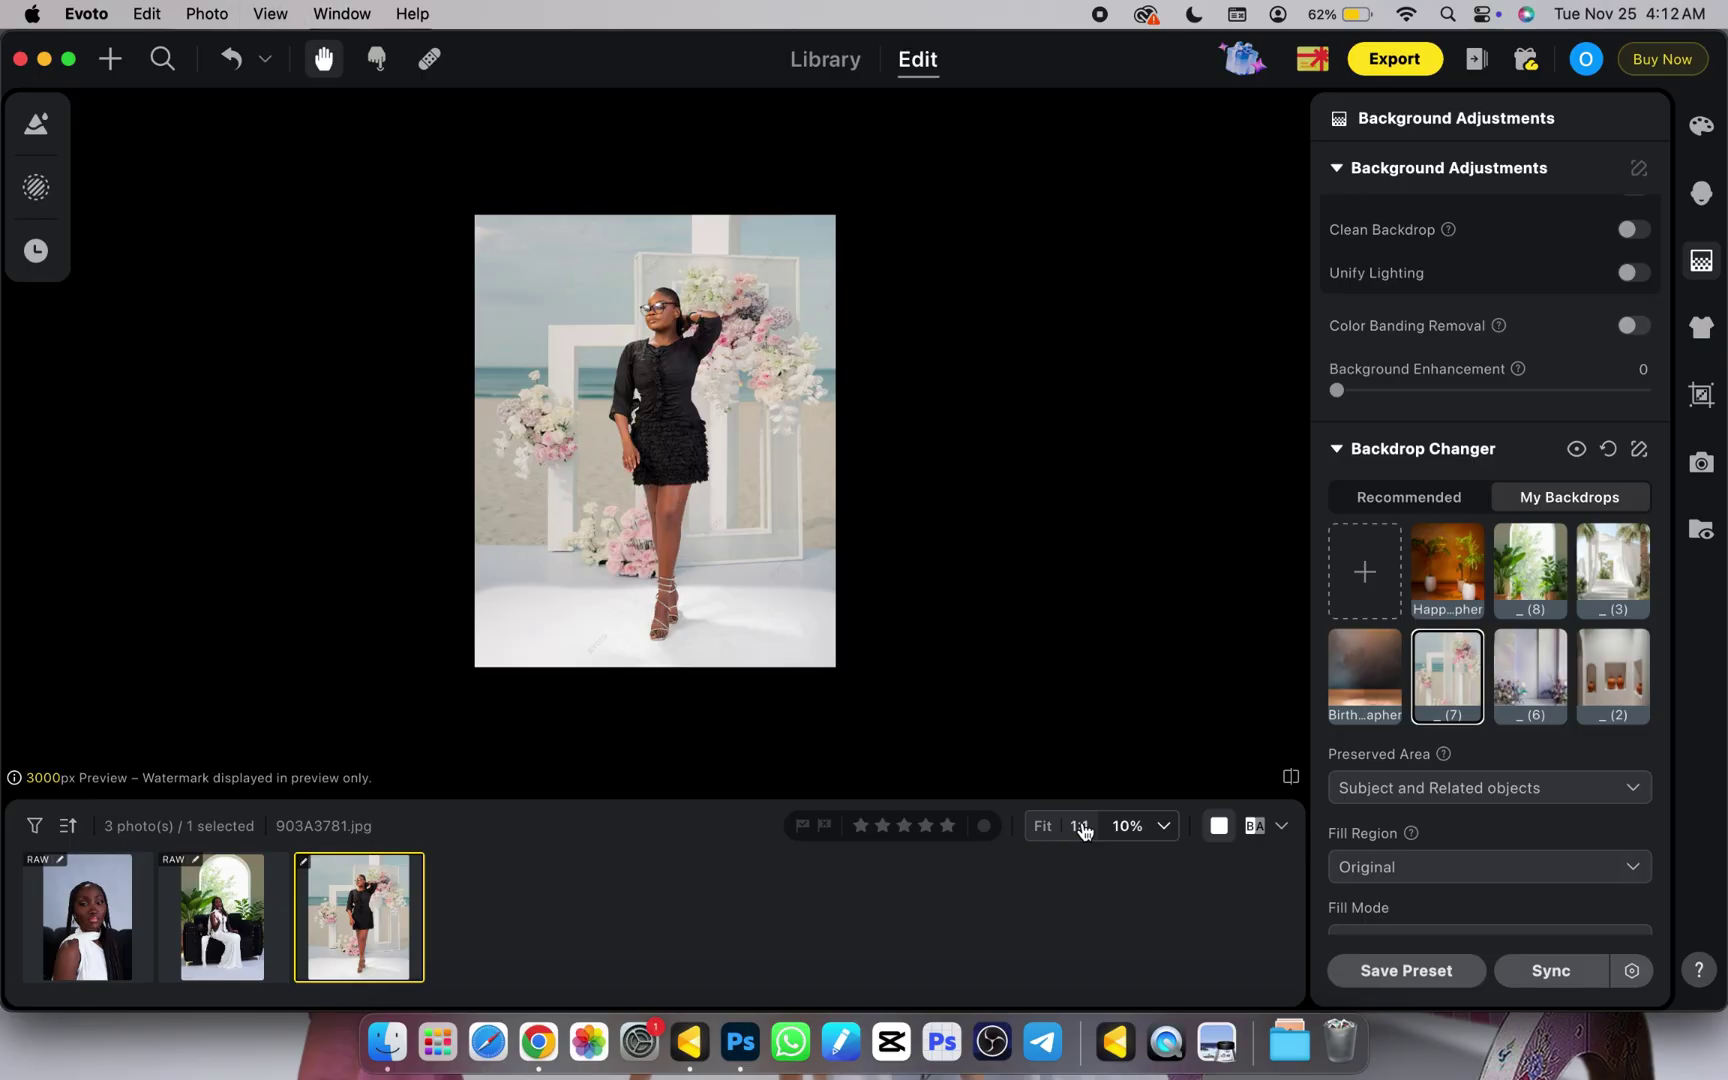
key("super+minus")
key("super+equal")
left_click(199, 935)
left_click(88, 925)
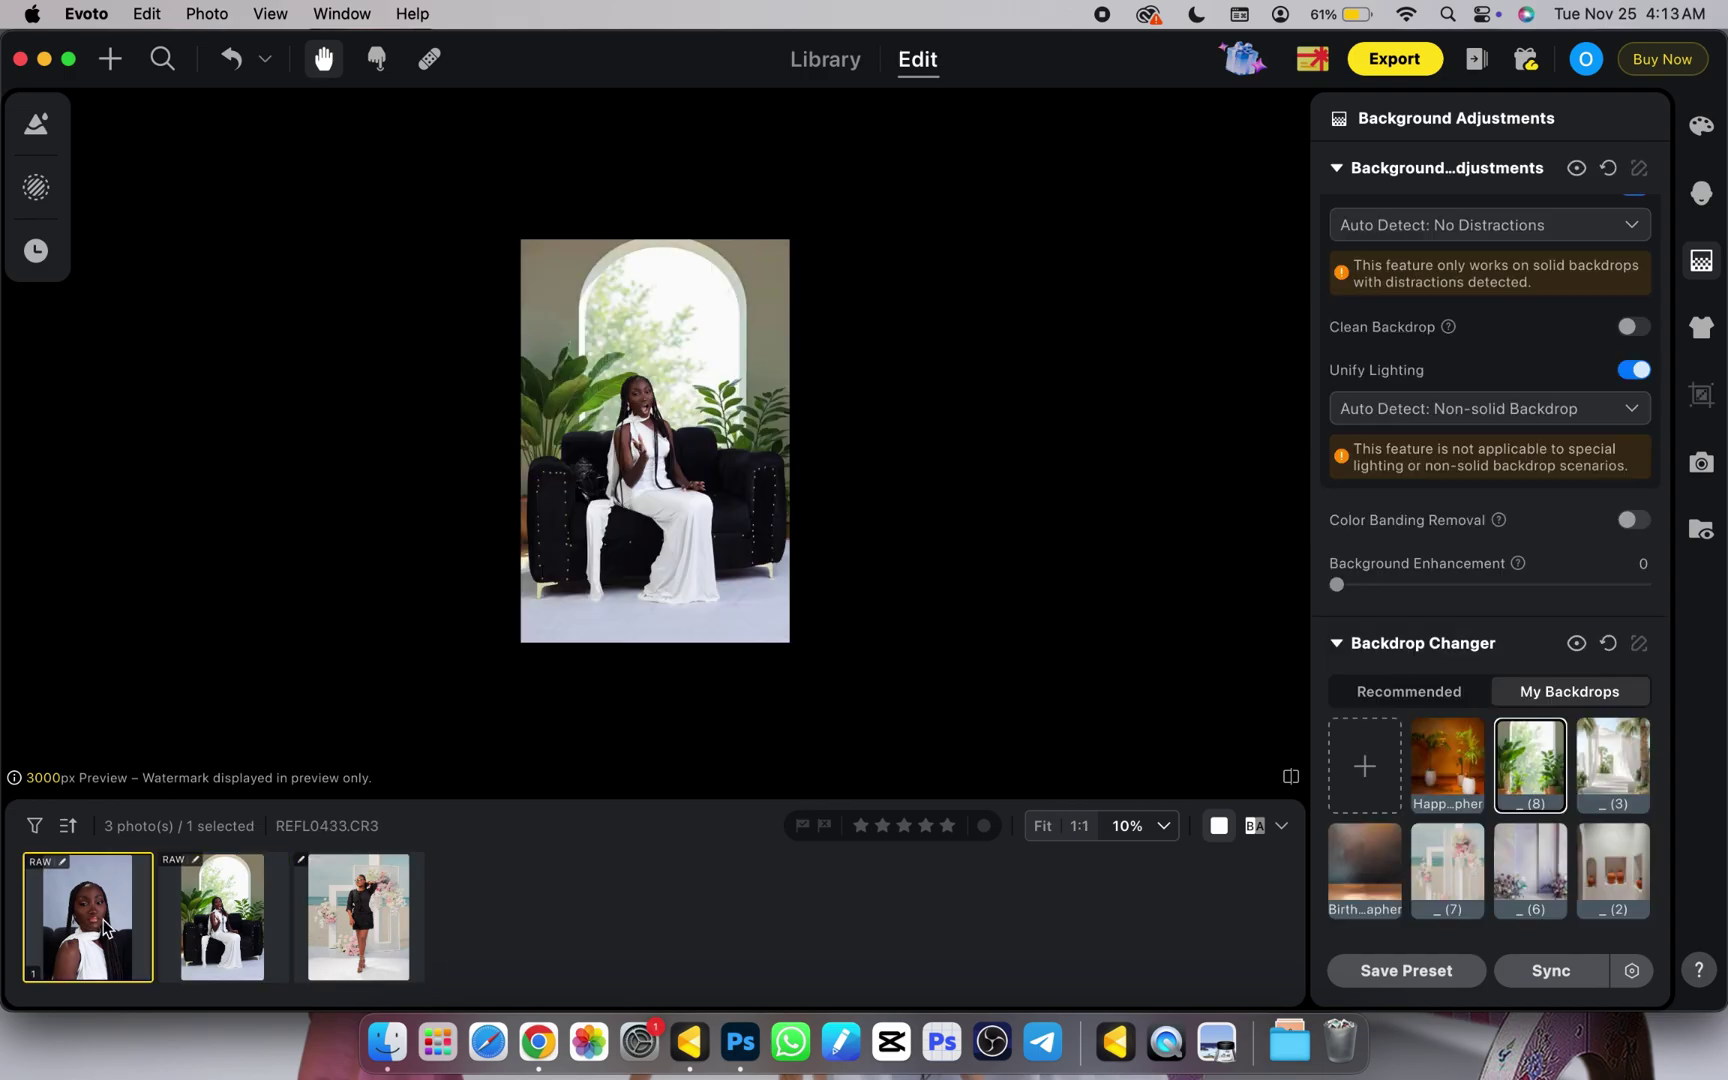
left_click(399, 915)
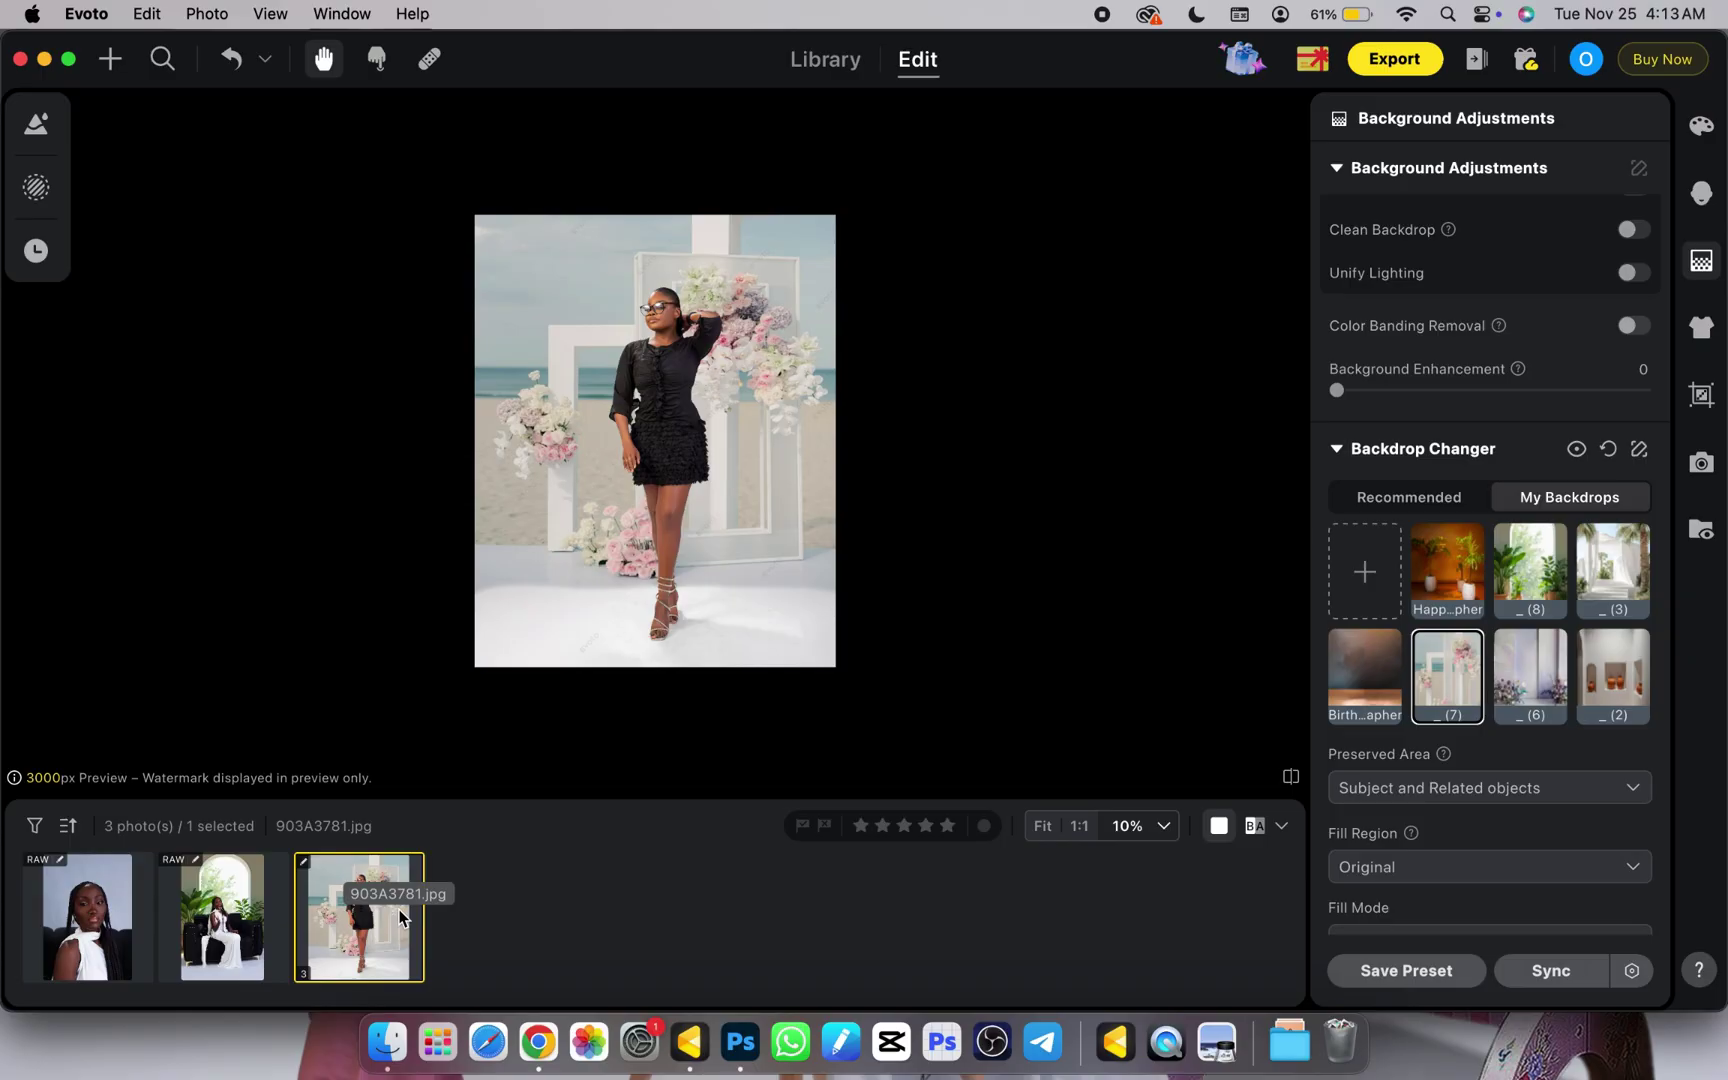
In Color Adjustments, upload 012A9924.jpg as the colour reference for Color Match.
left_click(1701, 130)
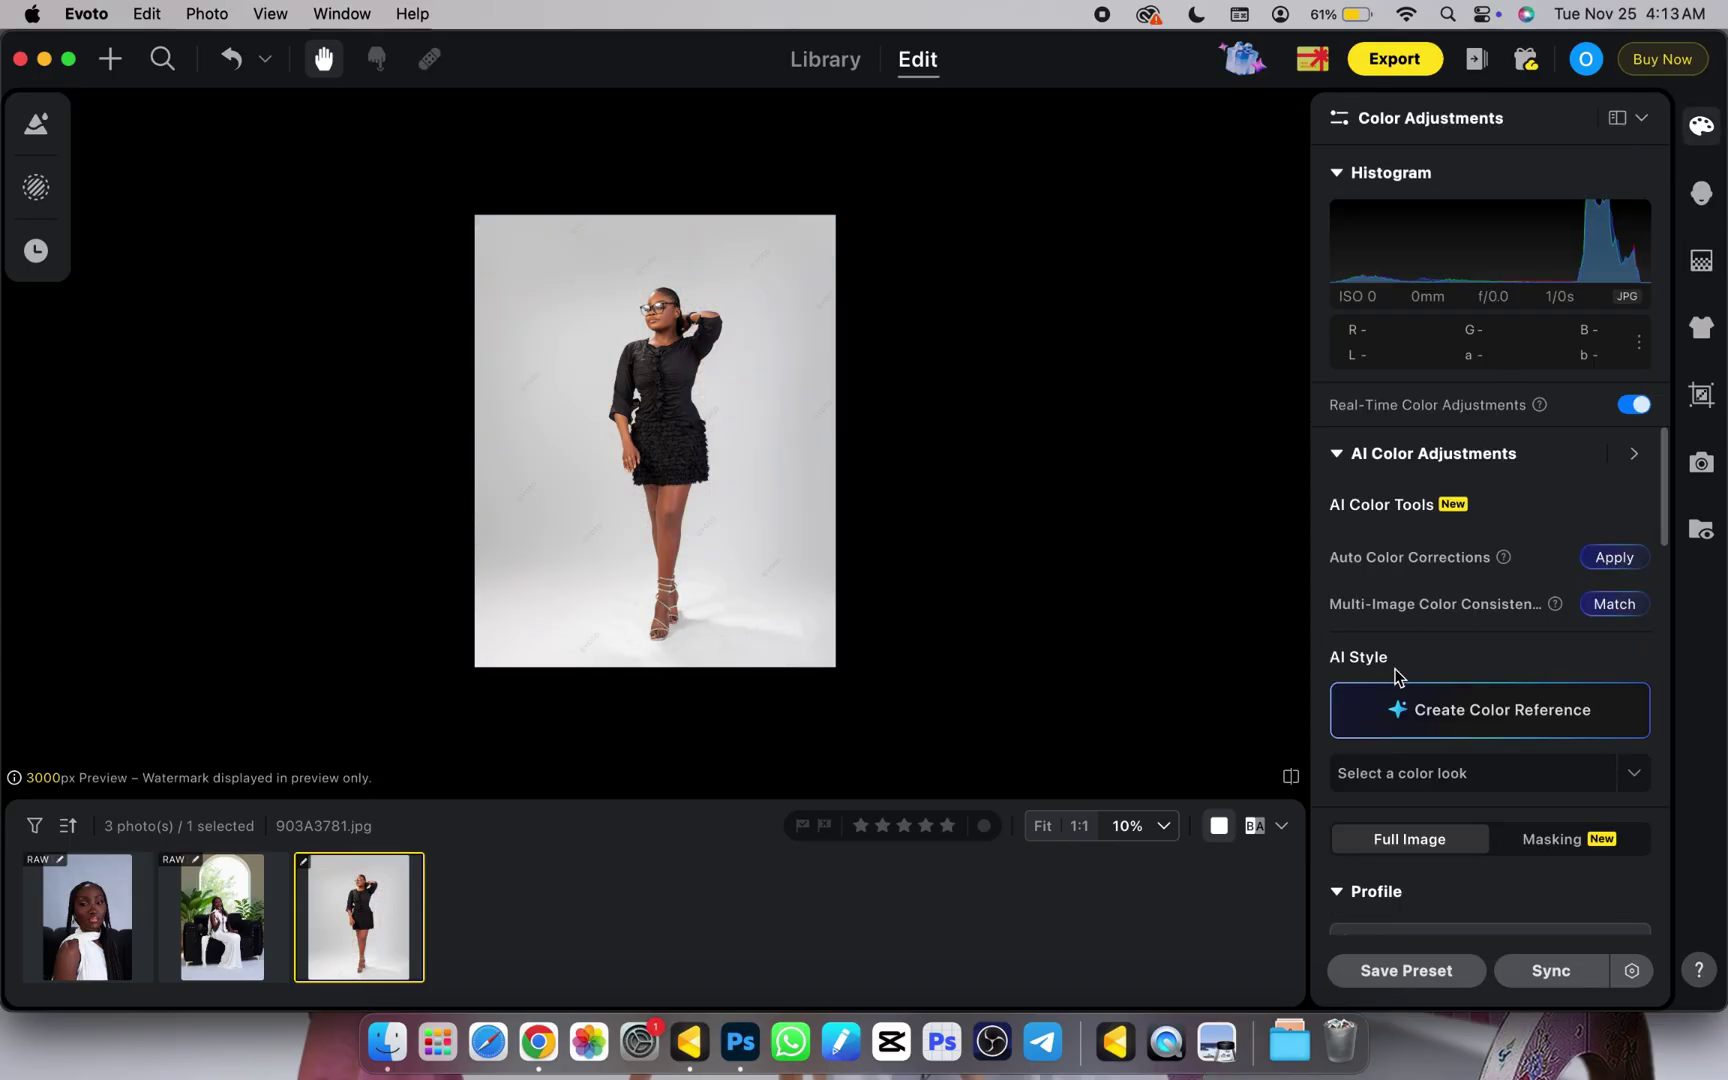
left_click(1395, 692)
left_click(1440, 628)
left_click(1432, 718)
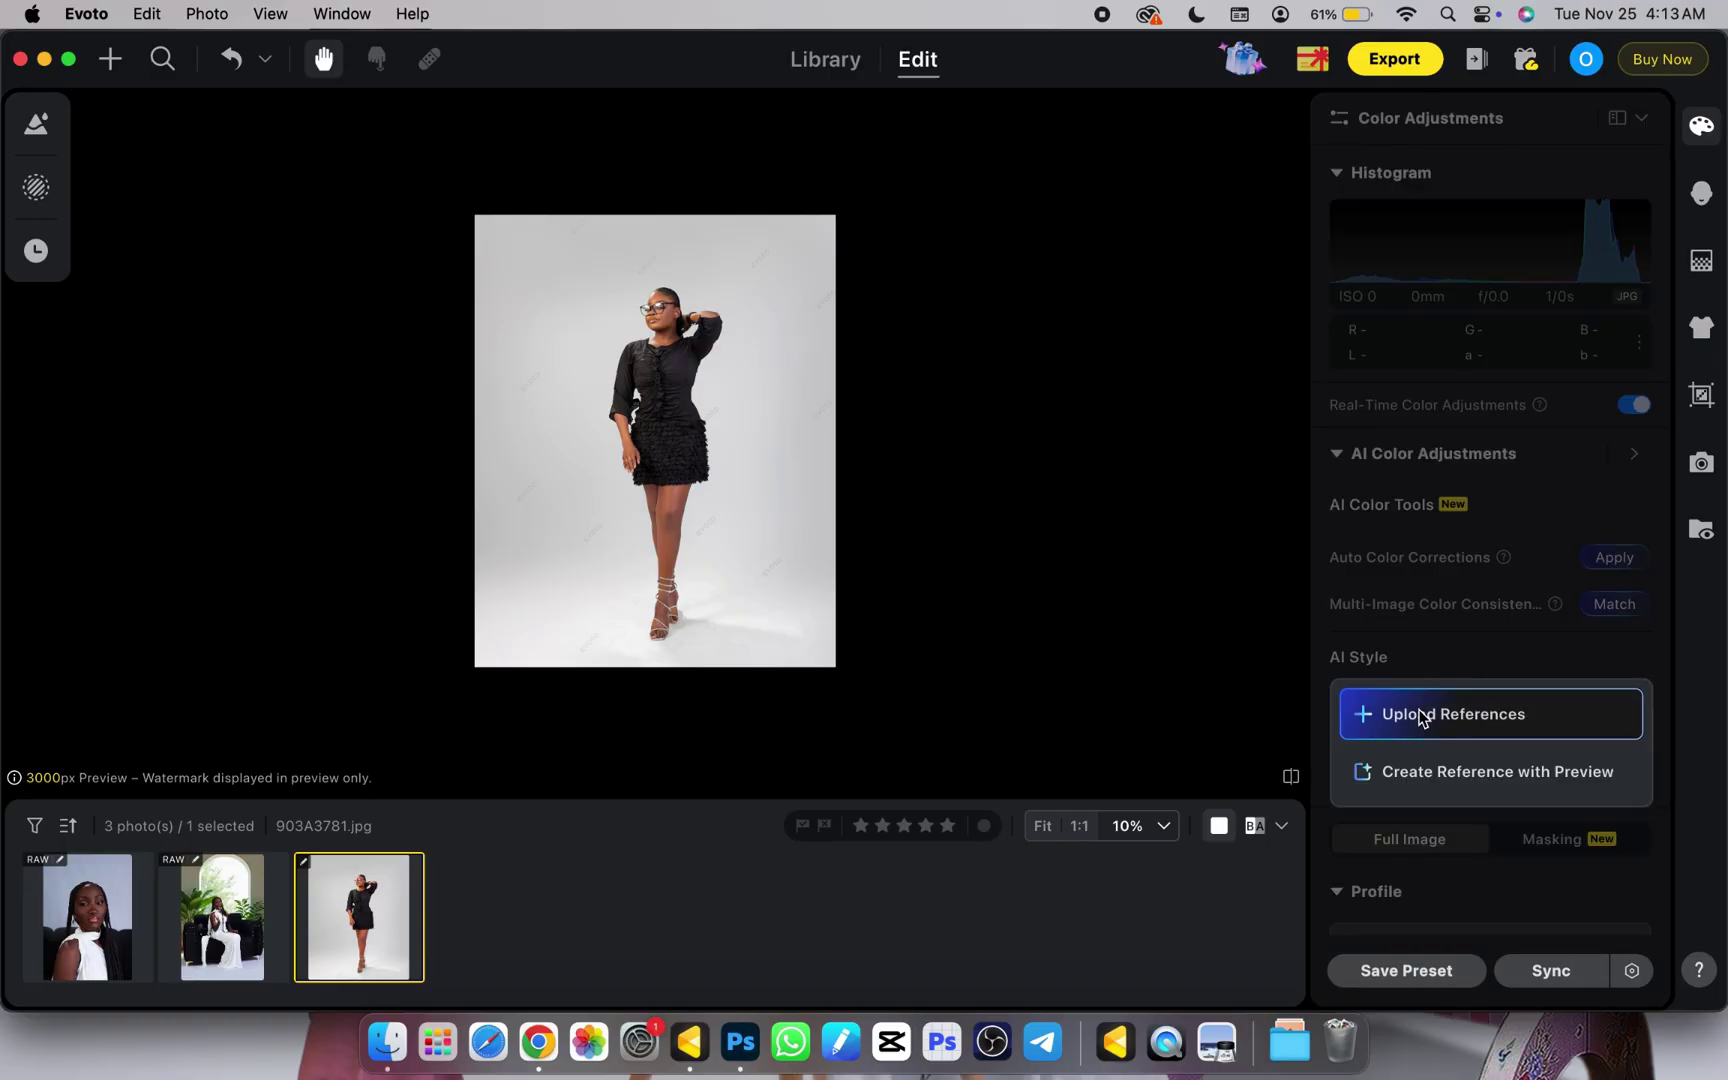
left_click(1421, 718)
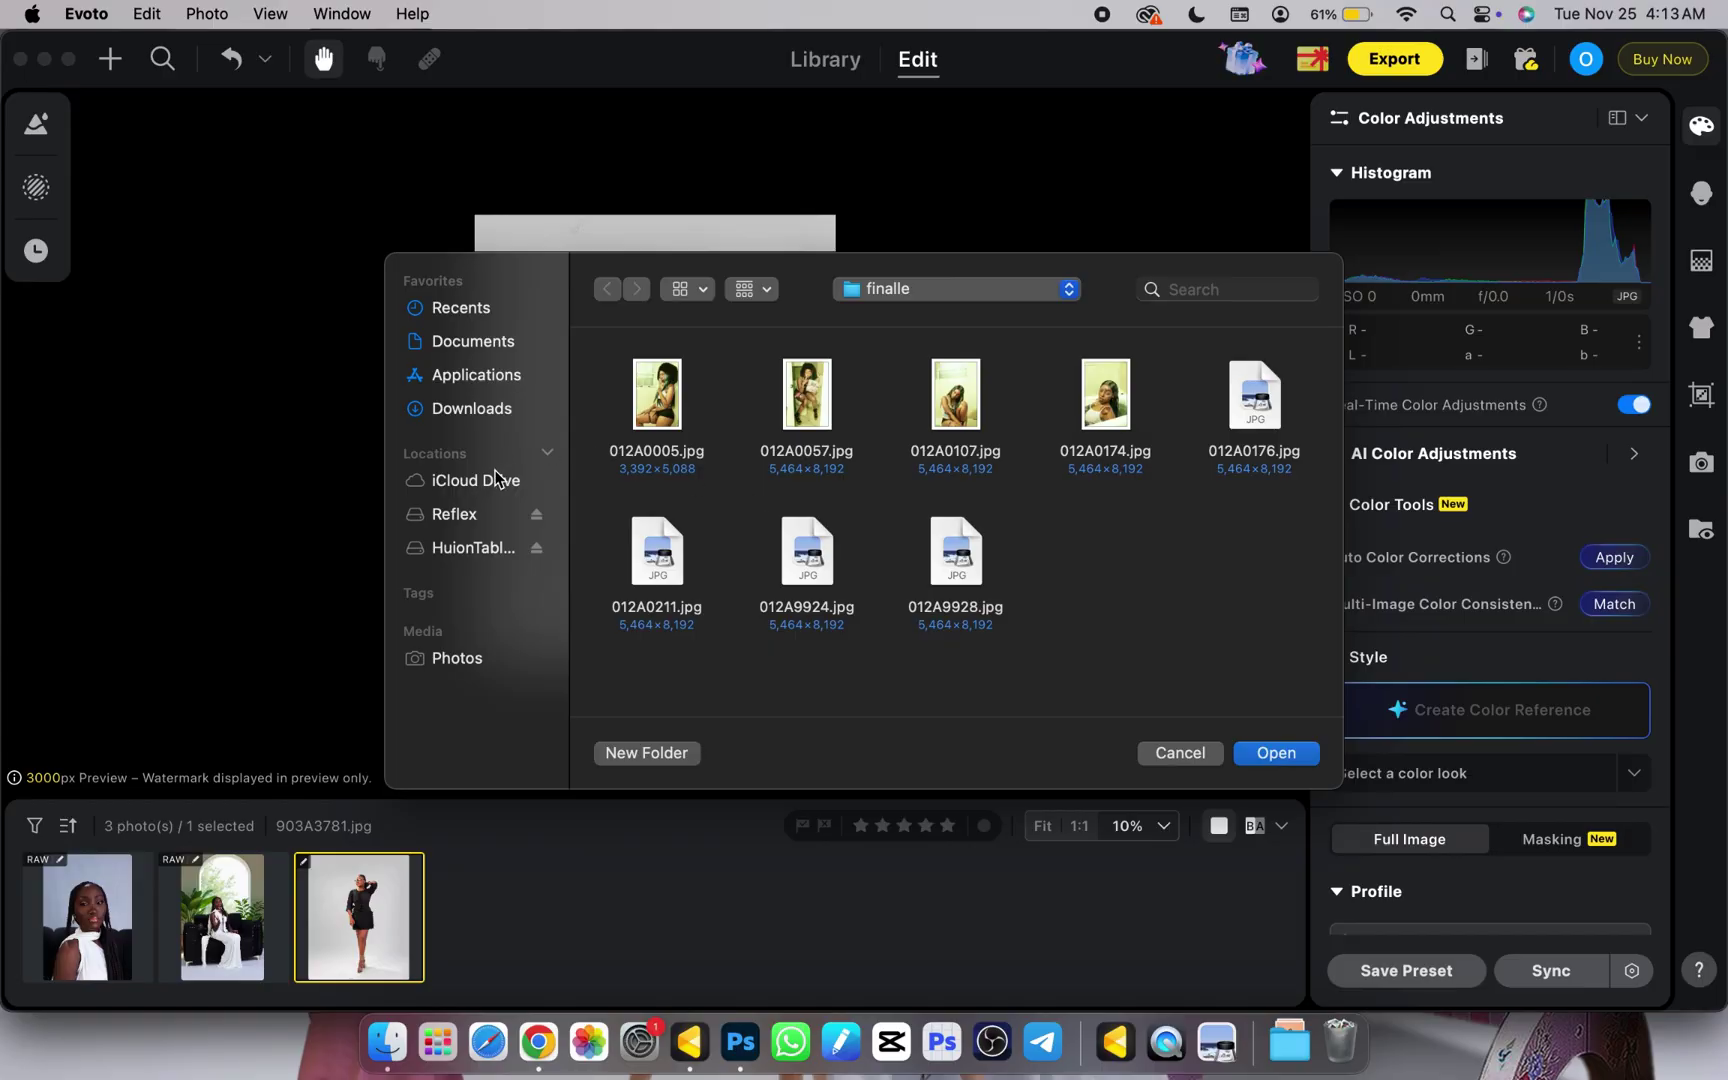
left_click(809, 551)
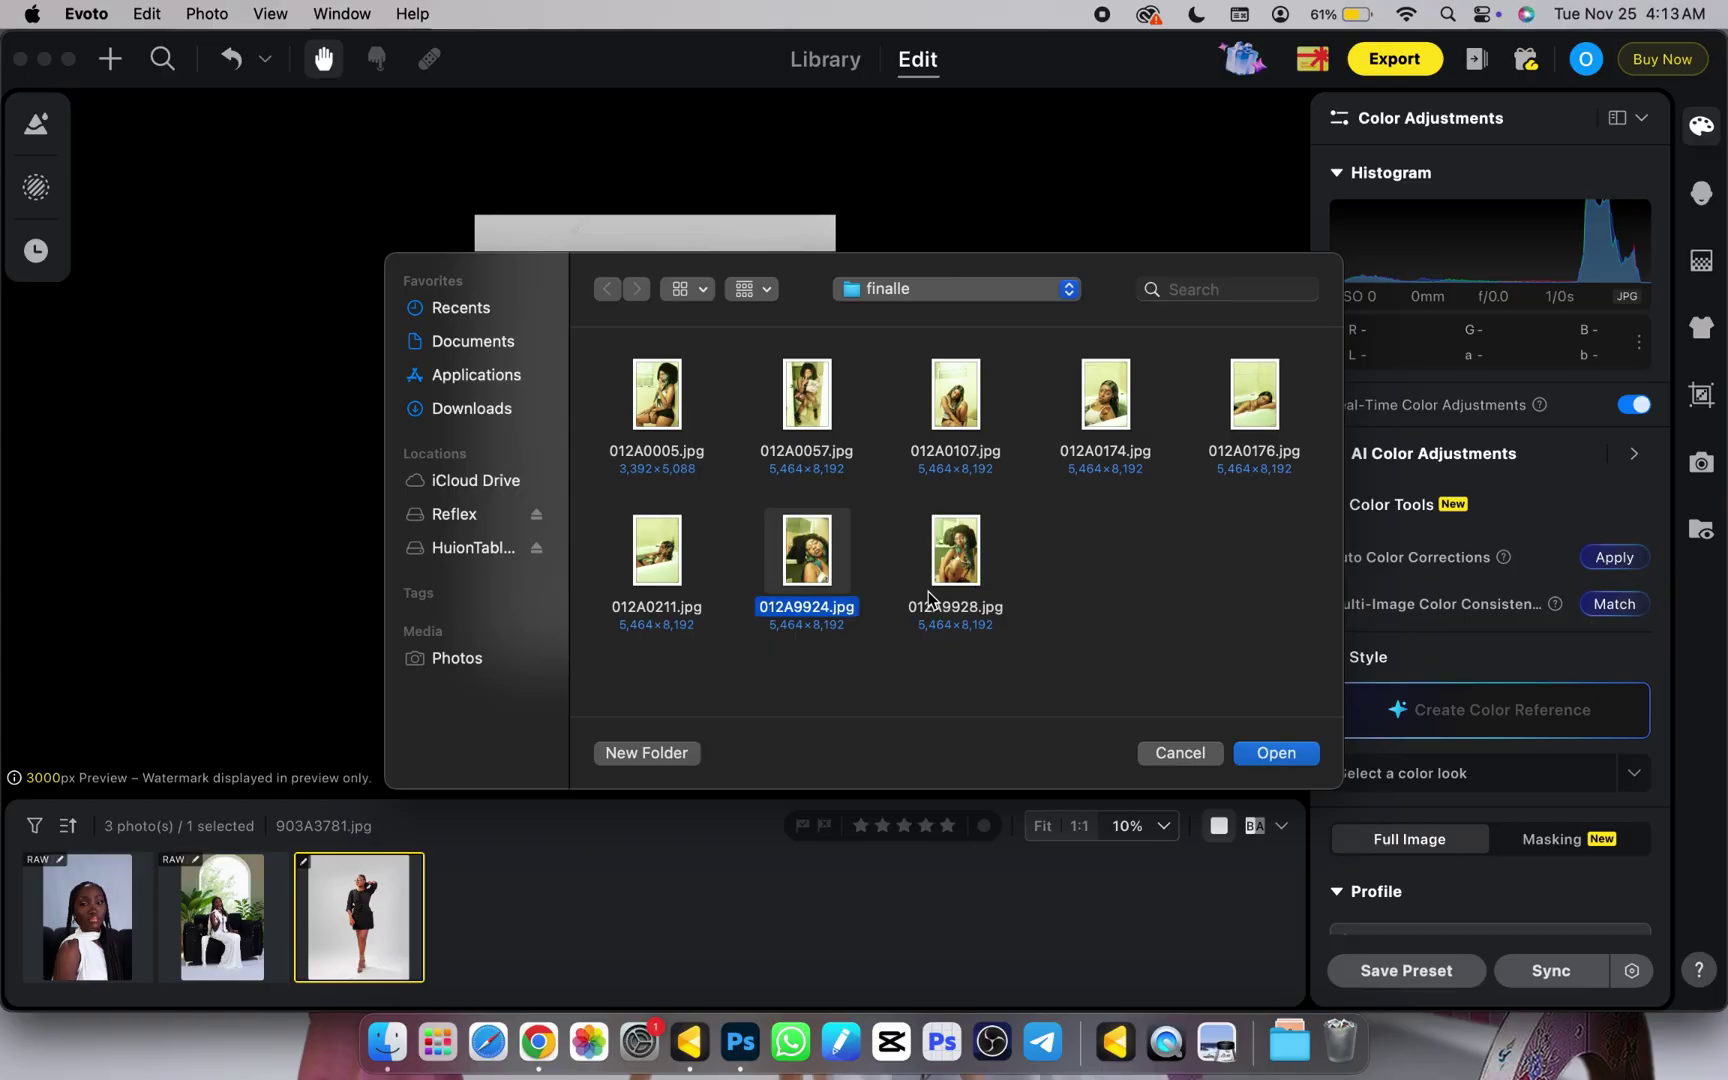
left_click(1293, 762)
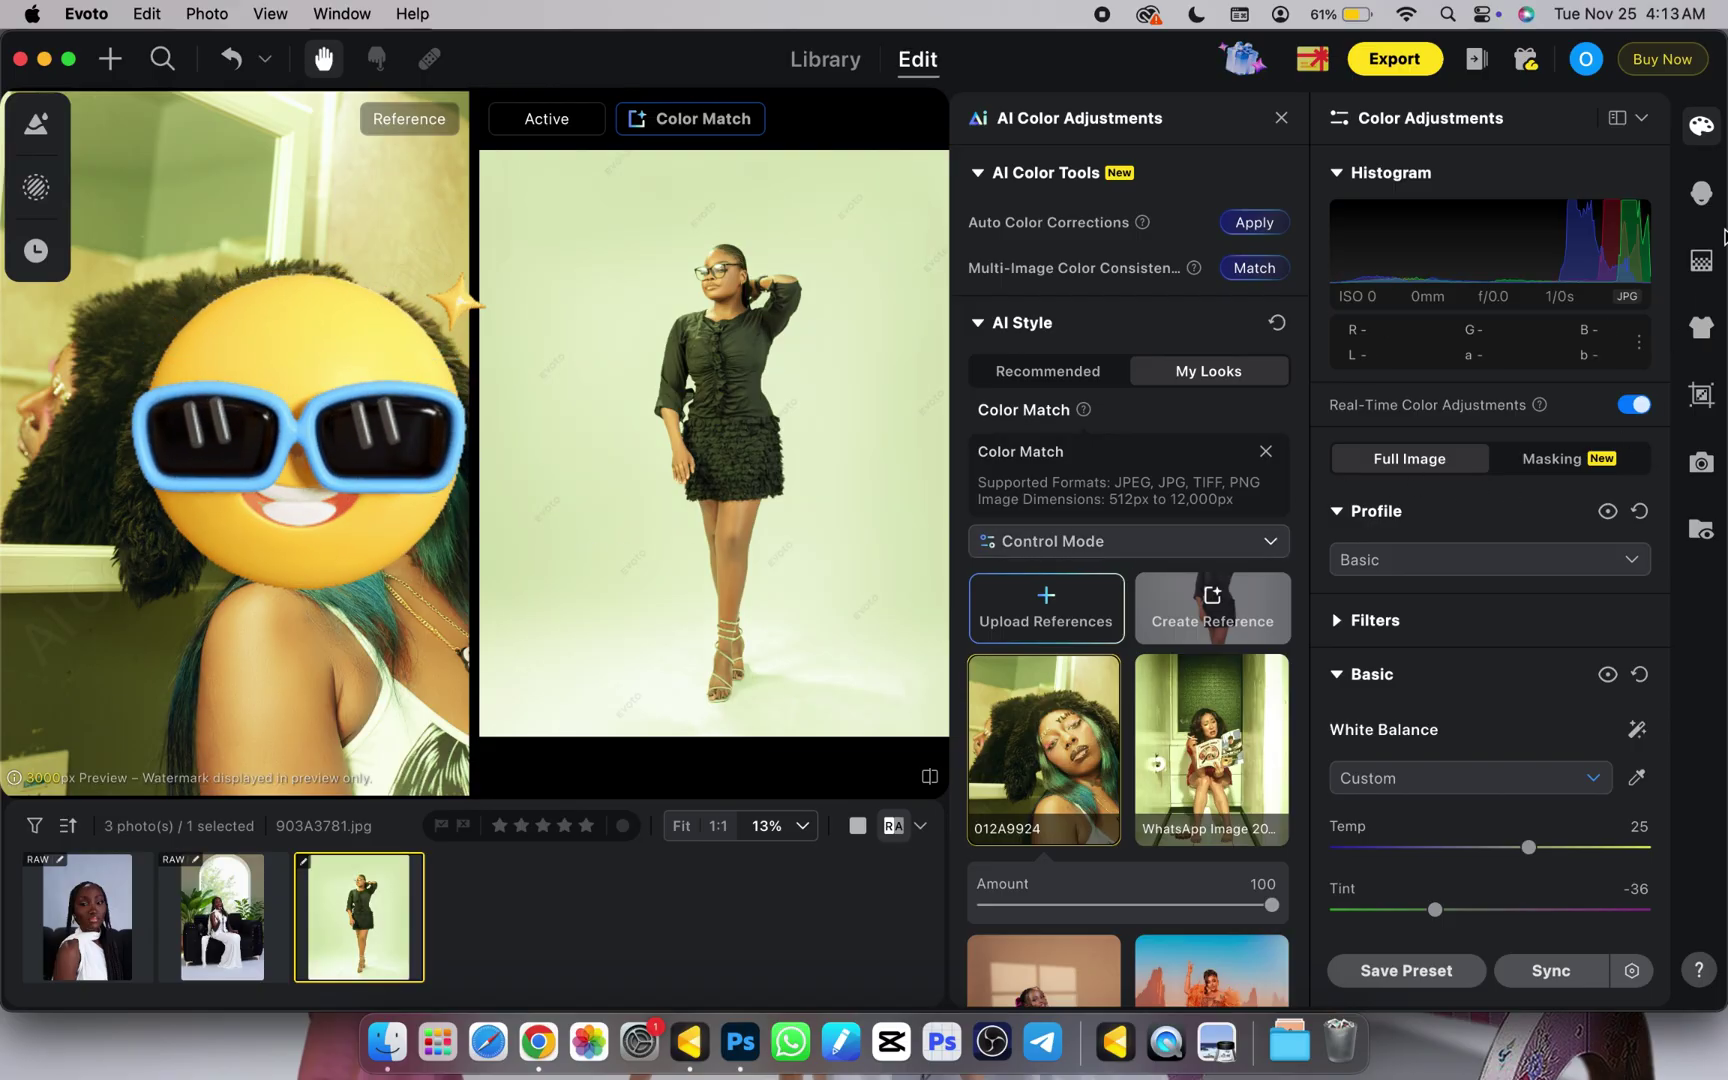
Switch to Portrait Retouching and zoom in to compare the graded photo with the reference.
left_click(1701, 195)
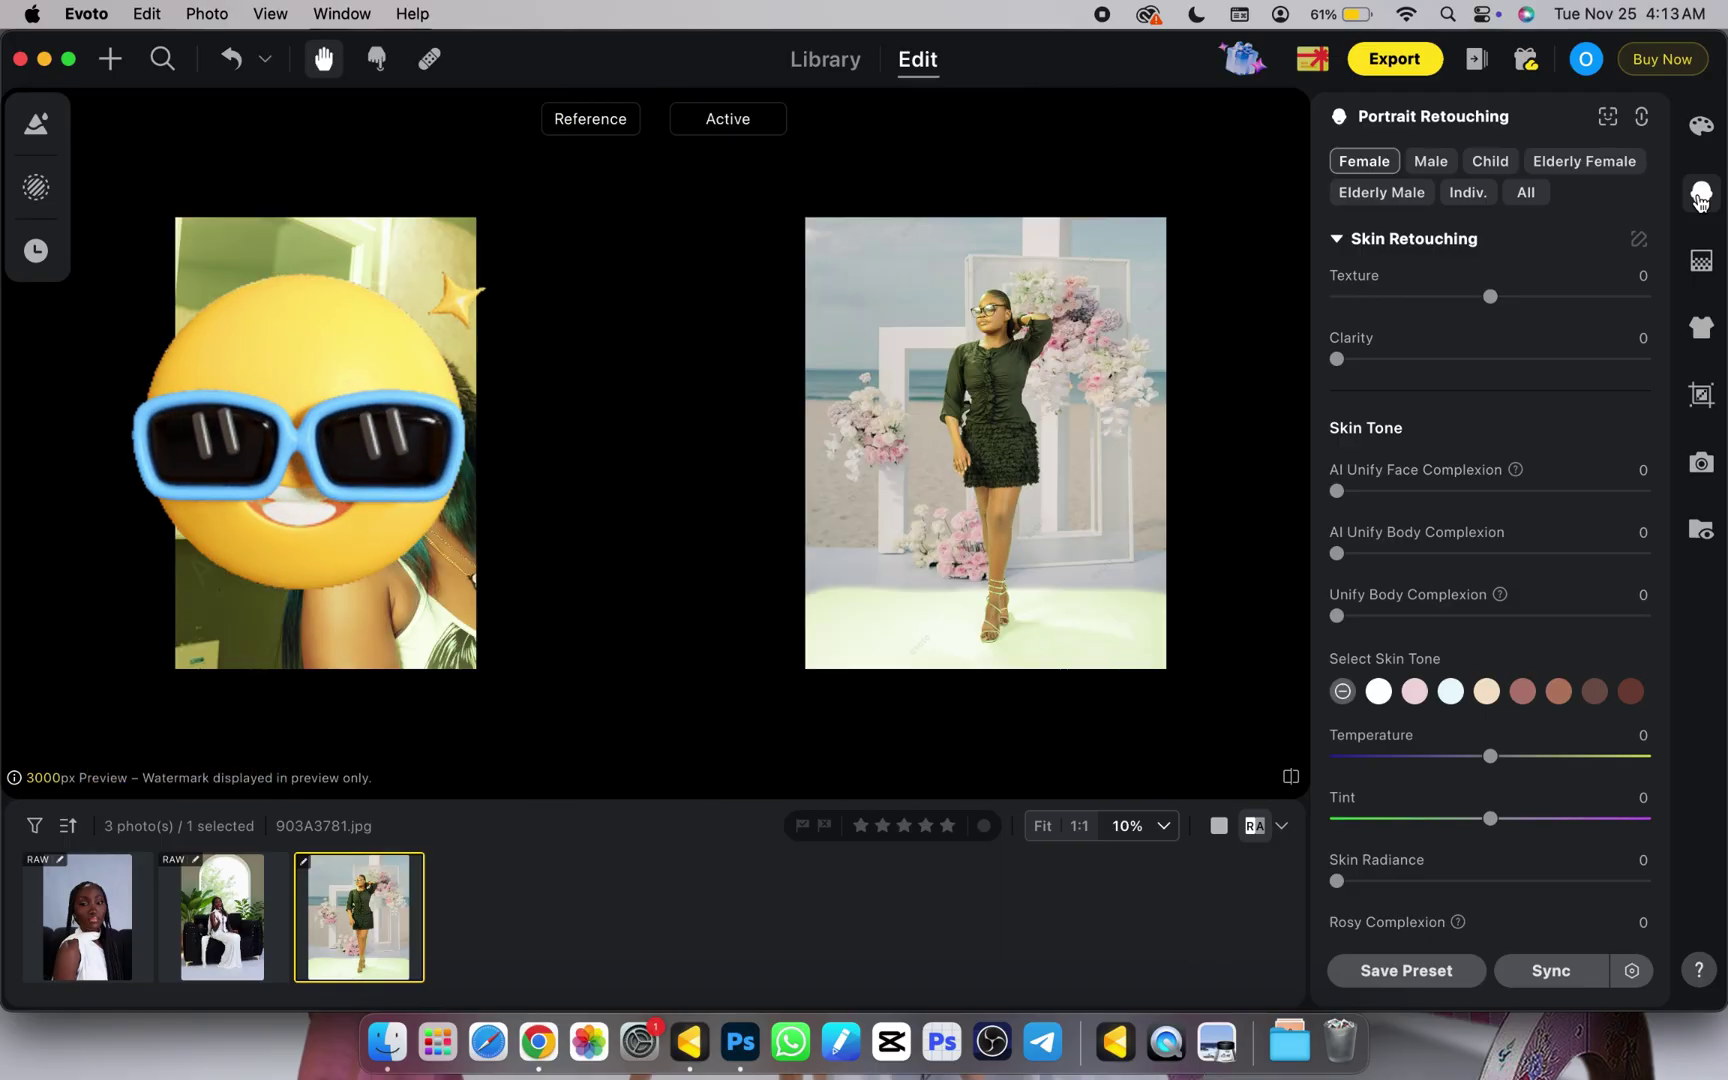
key("super+equal")
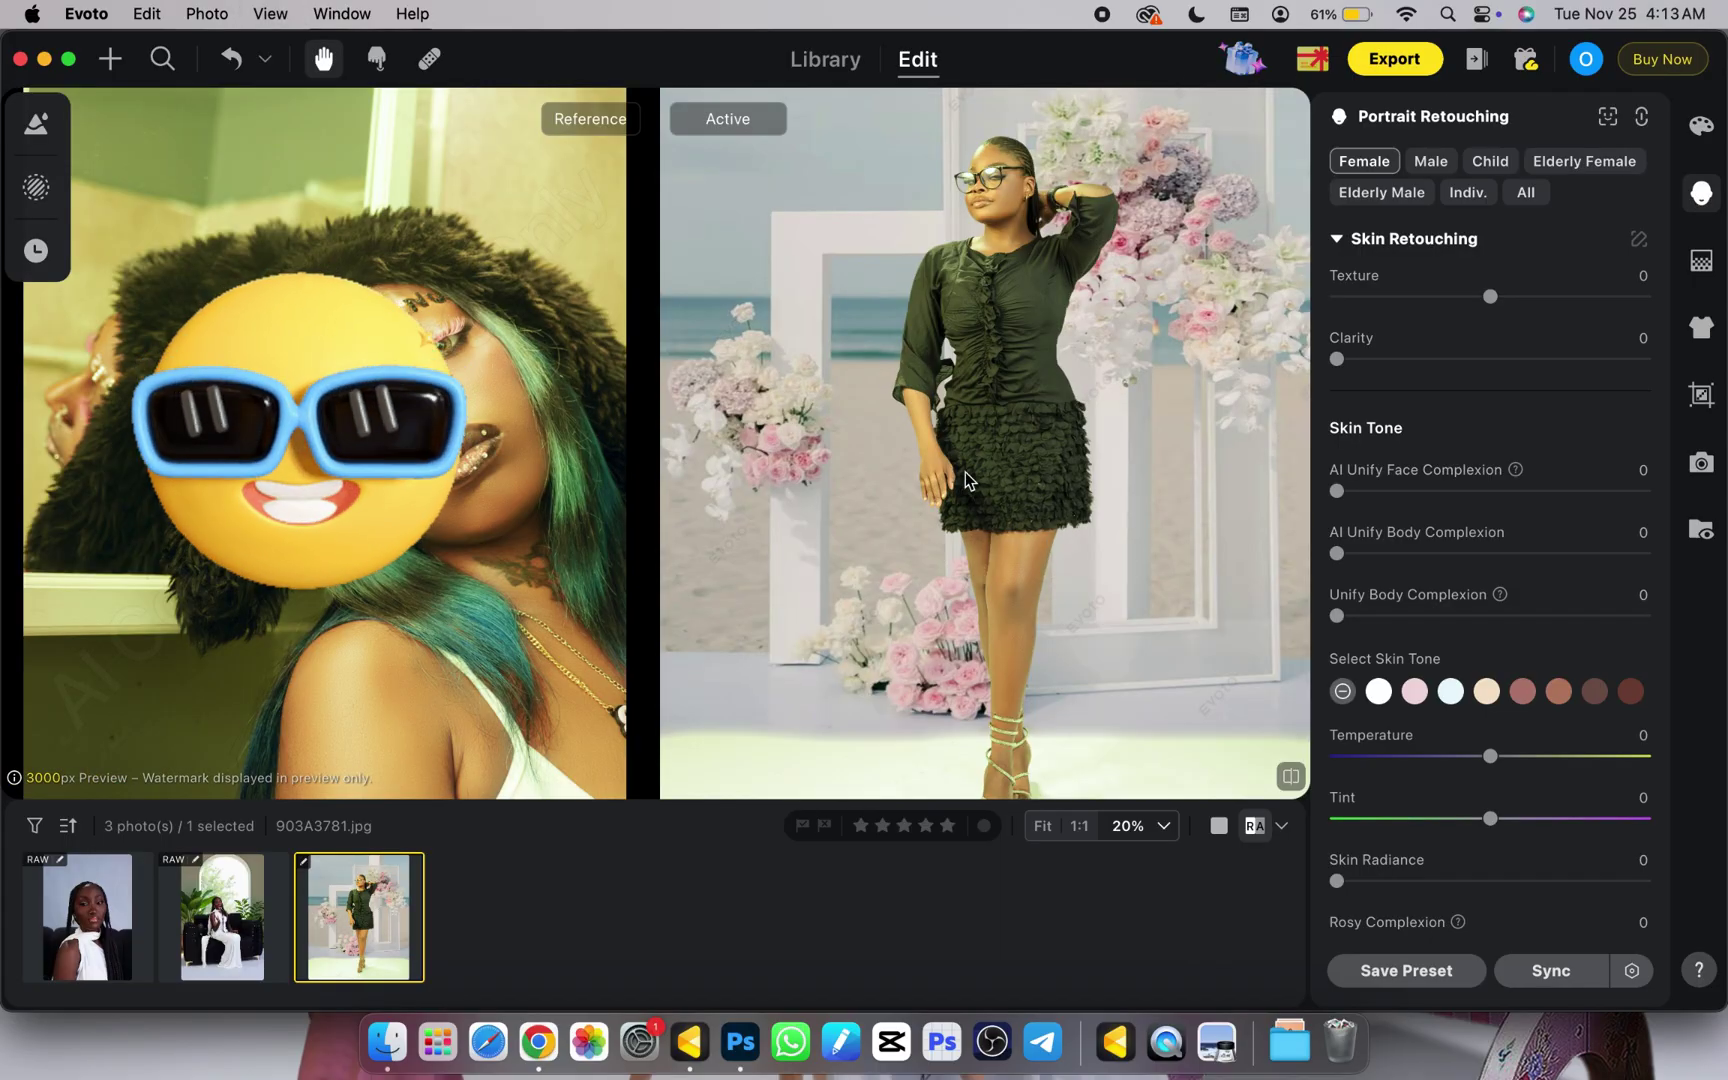
key("super+0")
key("super+equal")
key("super+0")
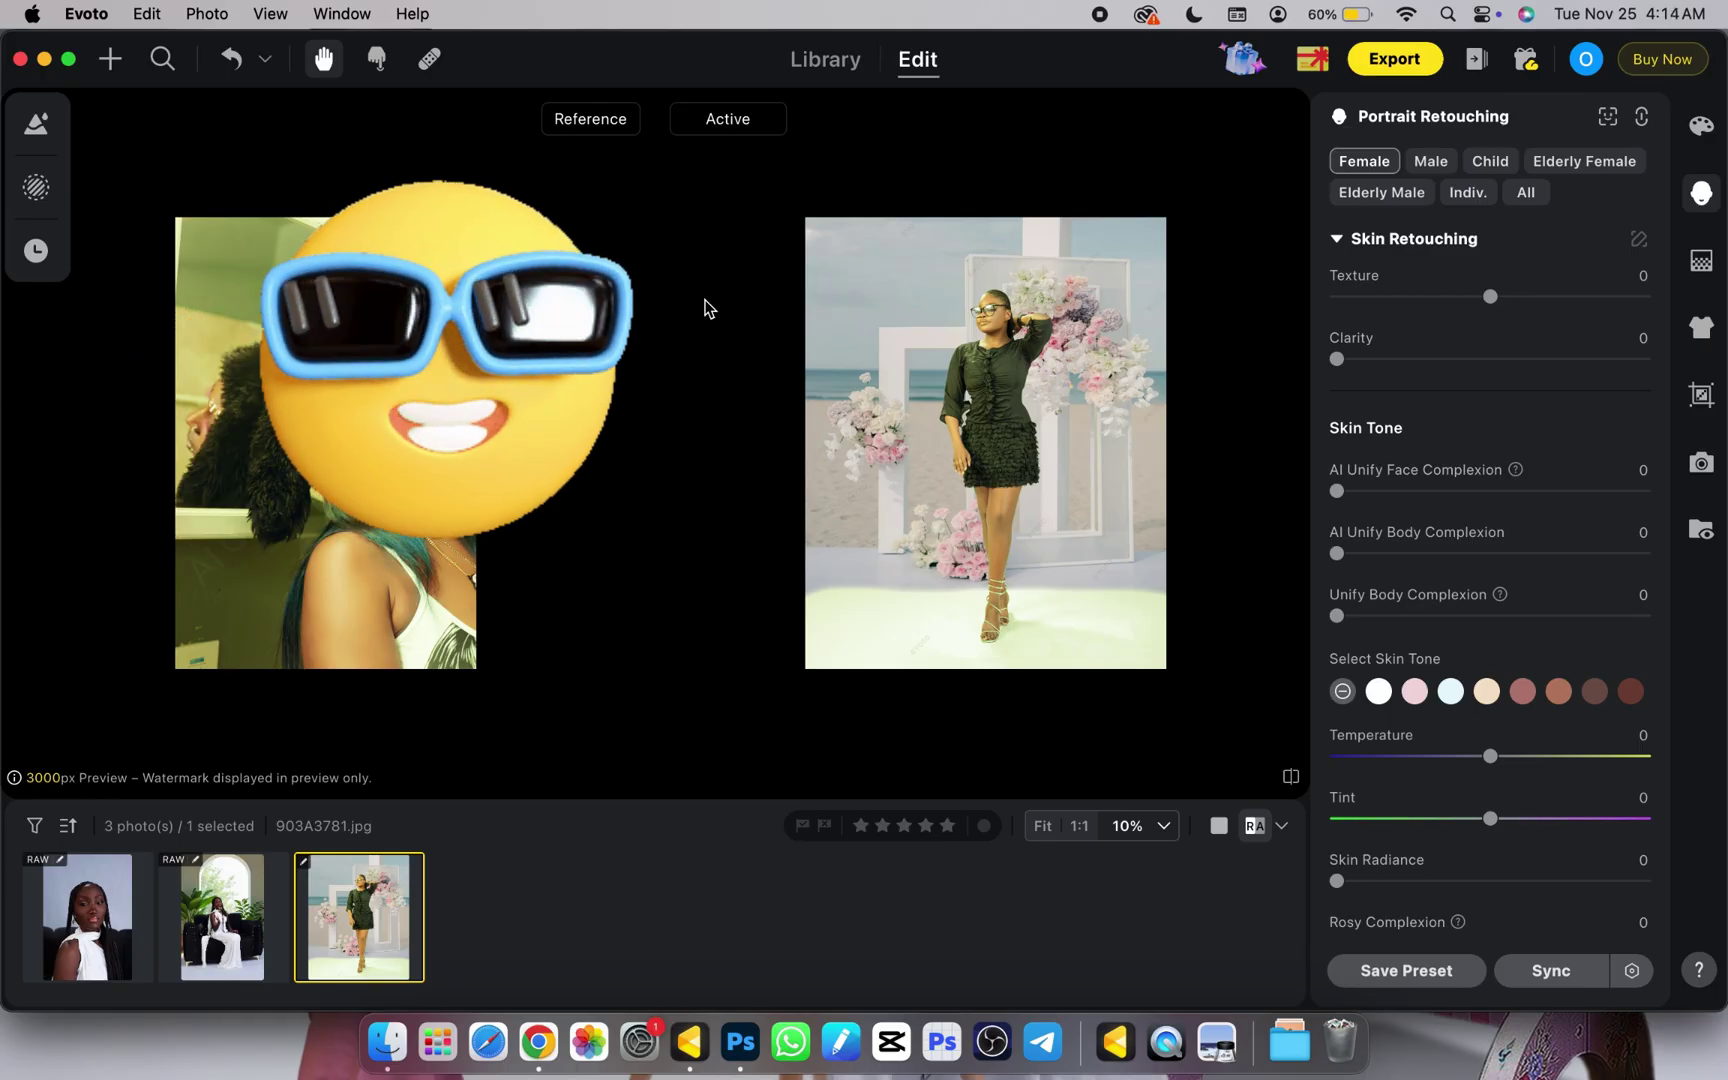
Undo the colour match with Cmd+Z and zoom to check the restored original colours.
key("super+z")
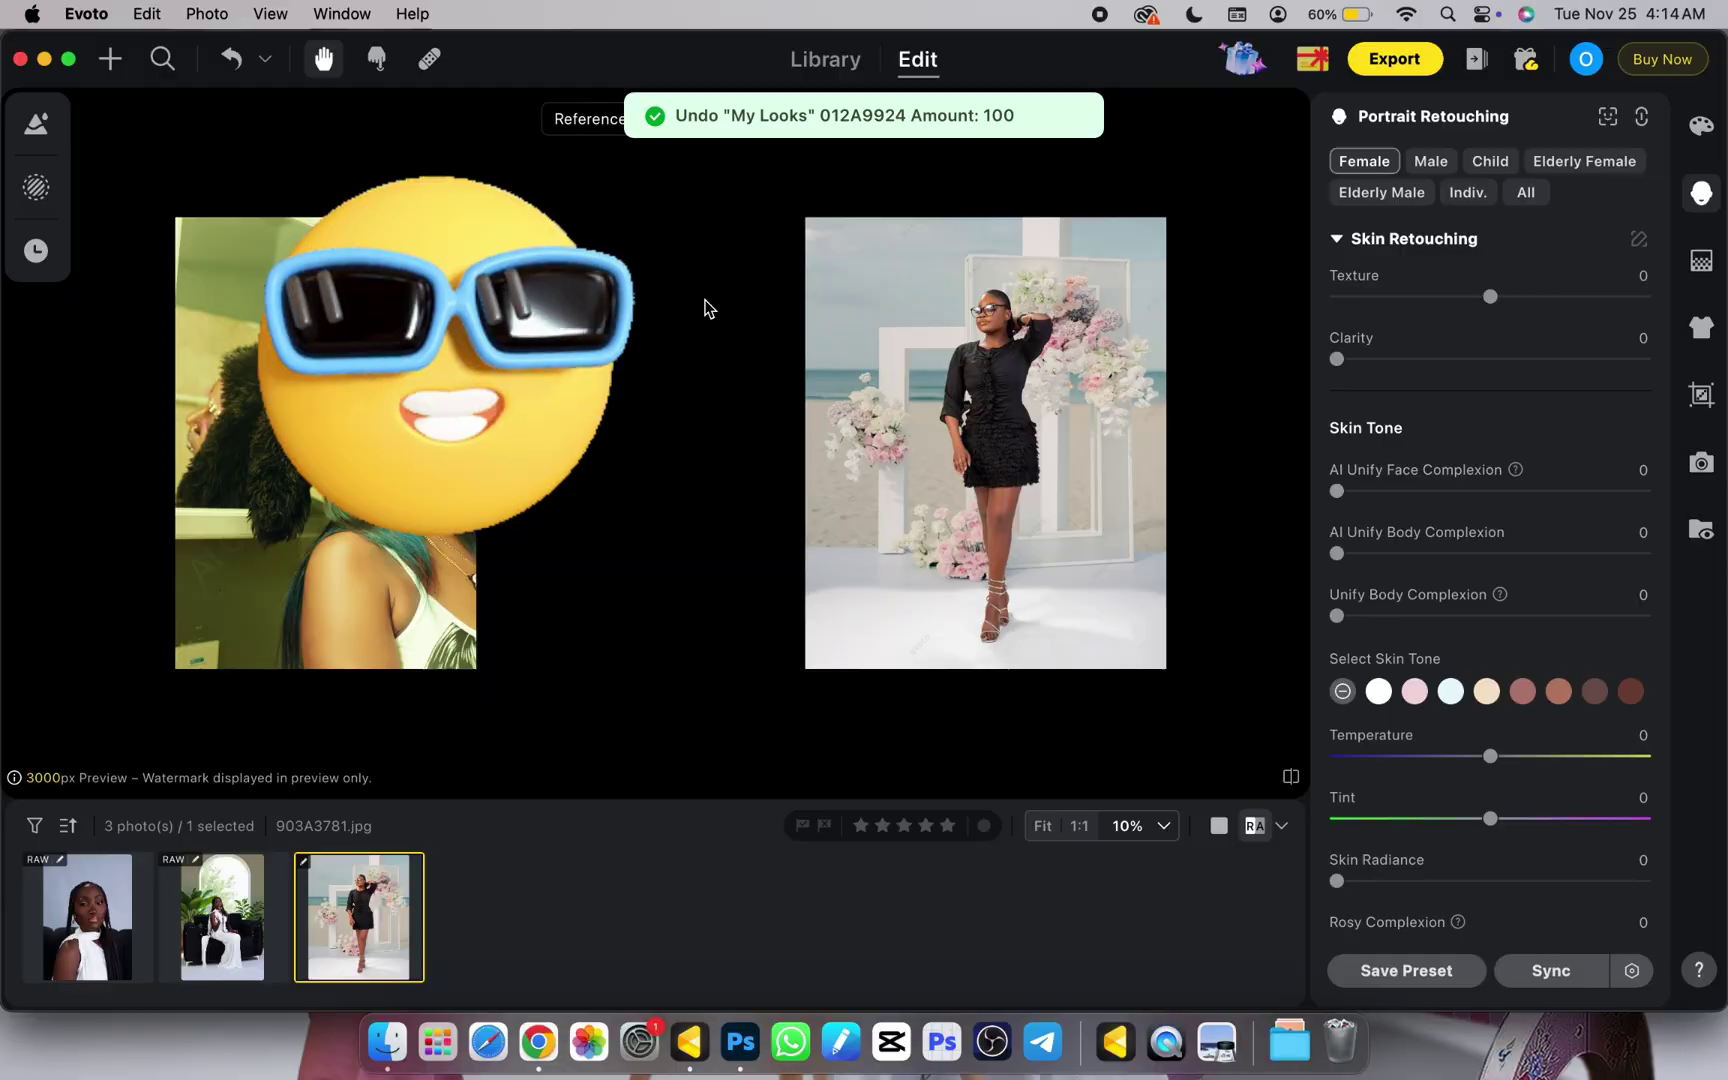
key("super+equal")
key("super+equal")
key("super+minus")
key("super+minus")
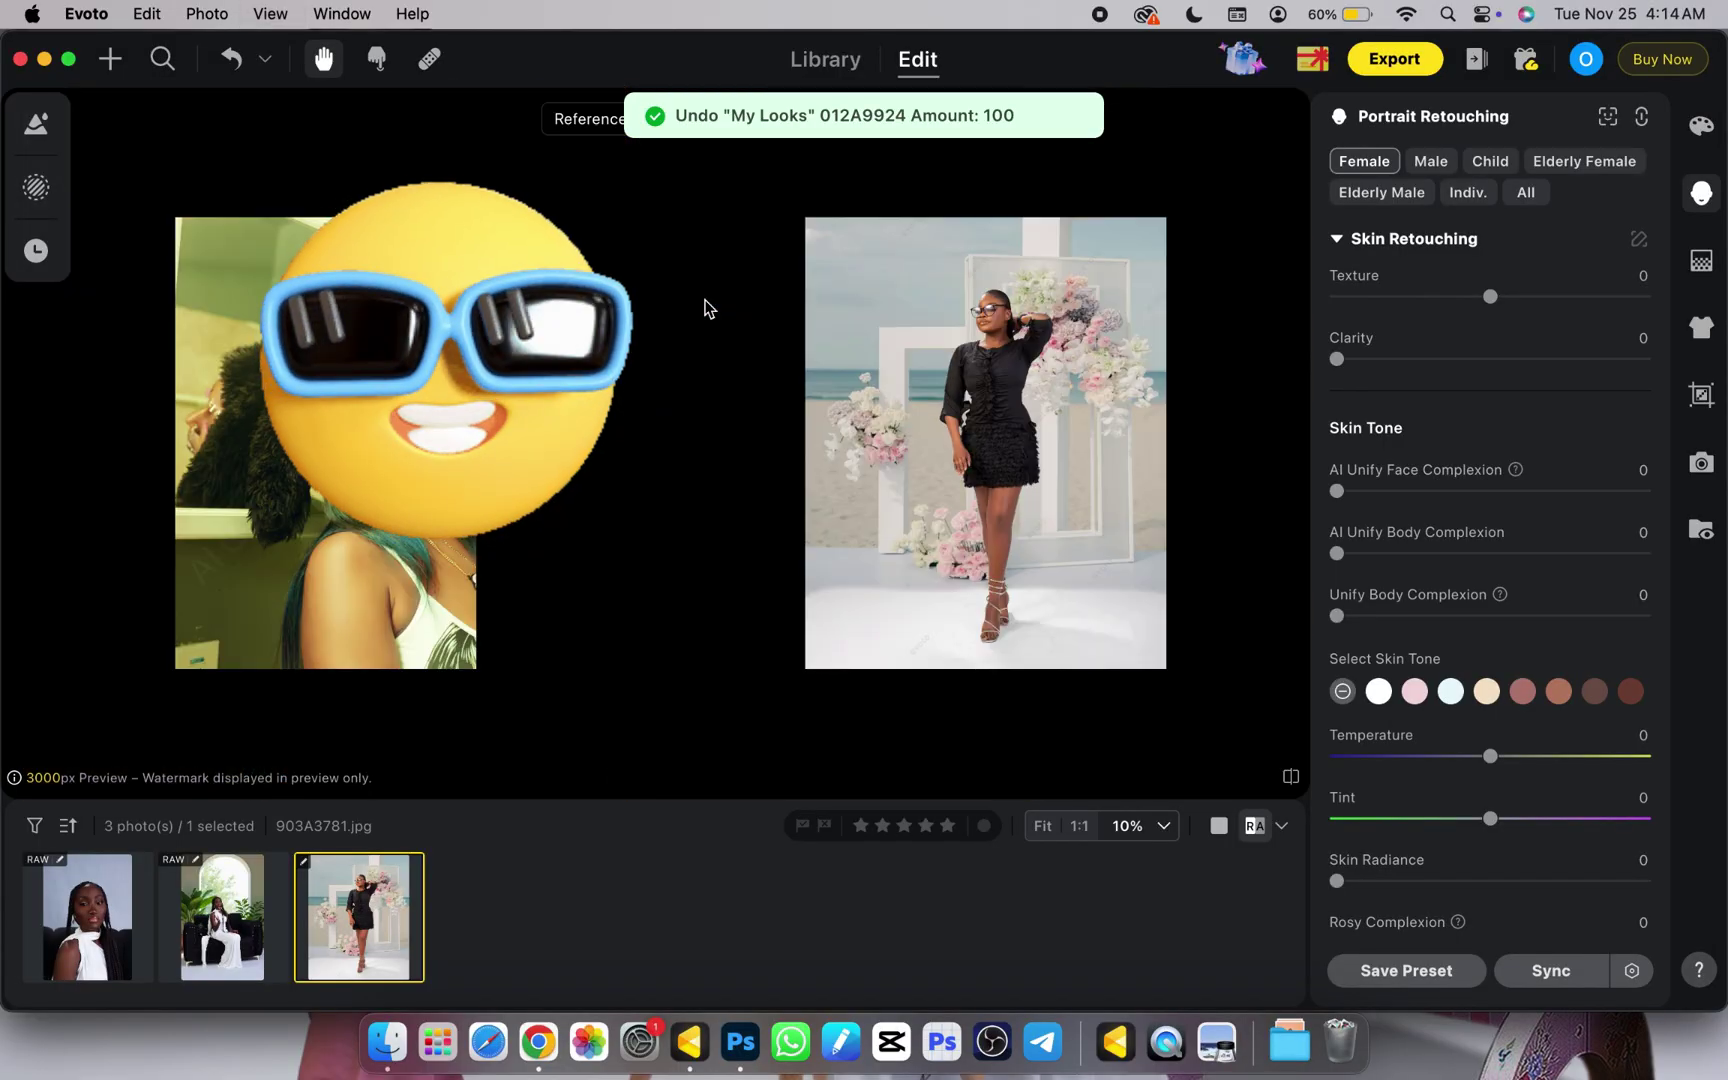
key("super+equal")
key("super+minus")
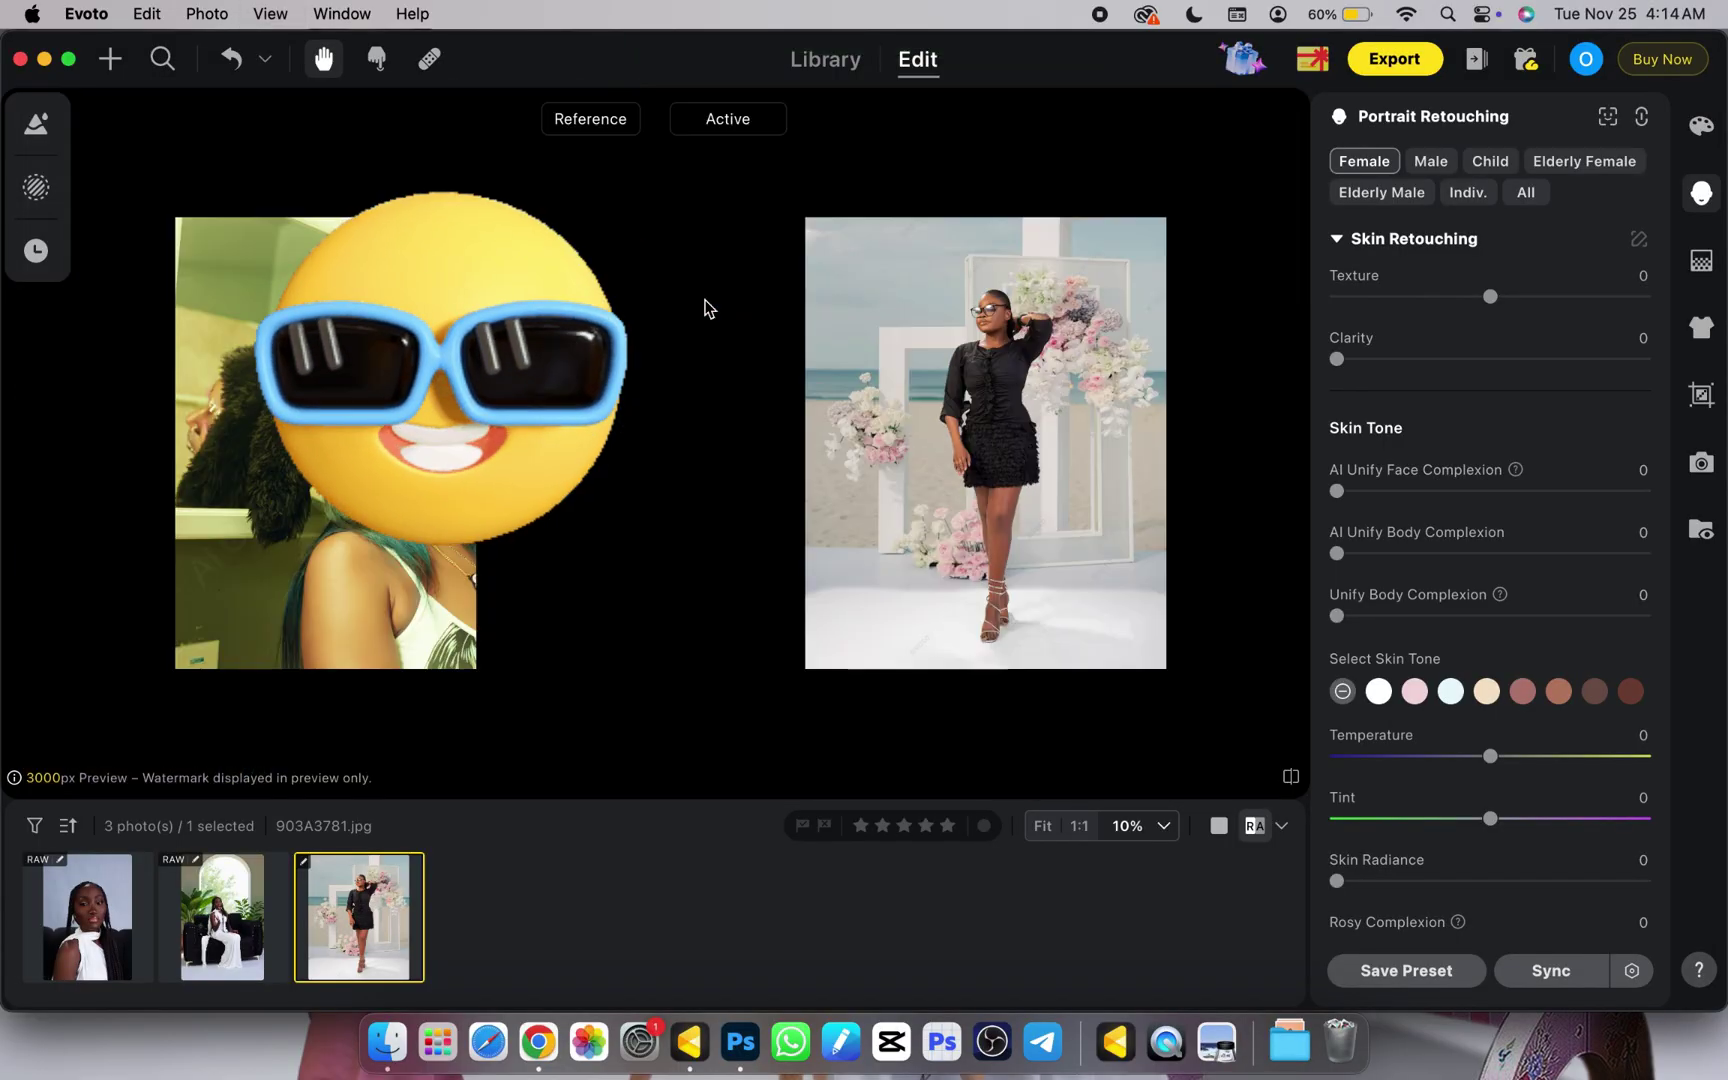
key("super+equal")
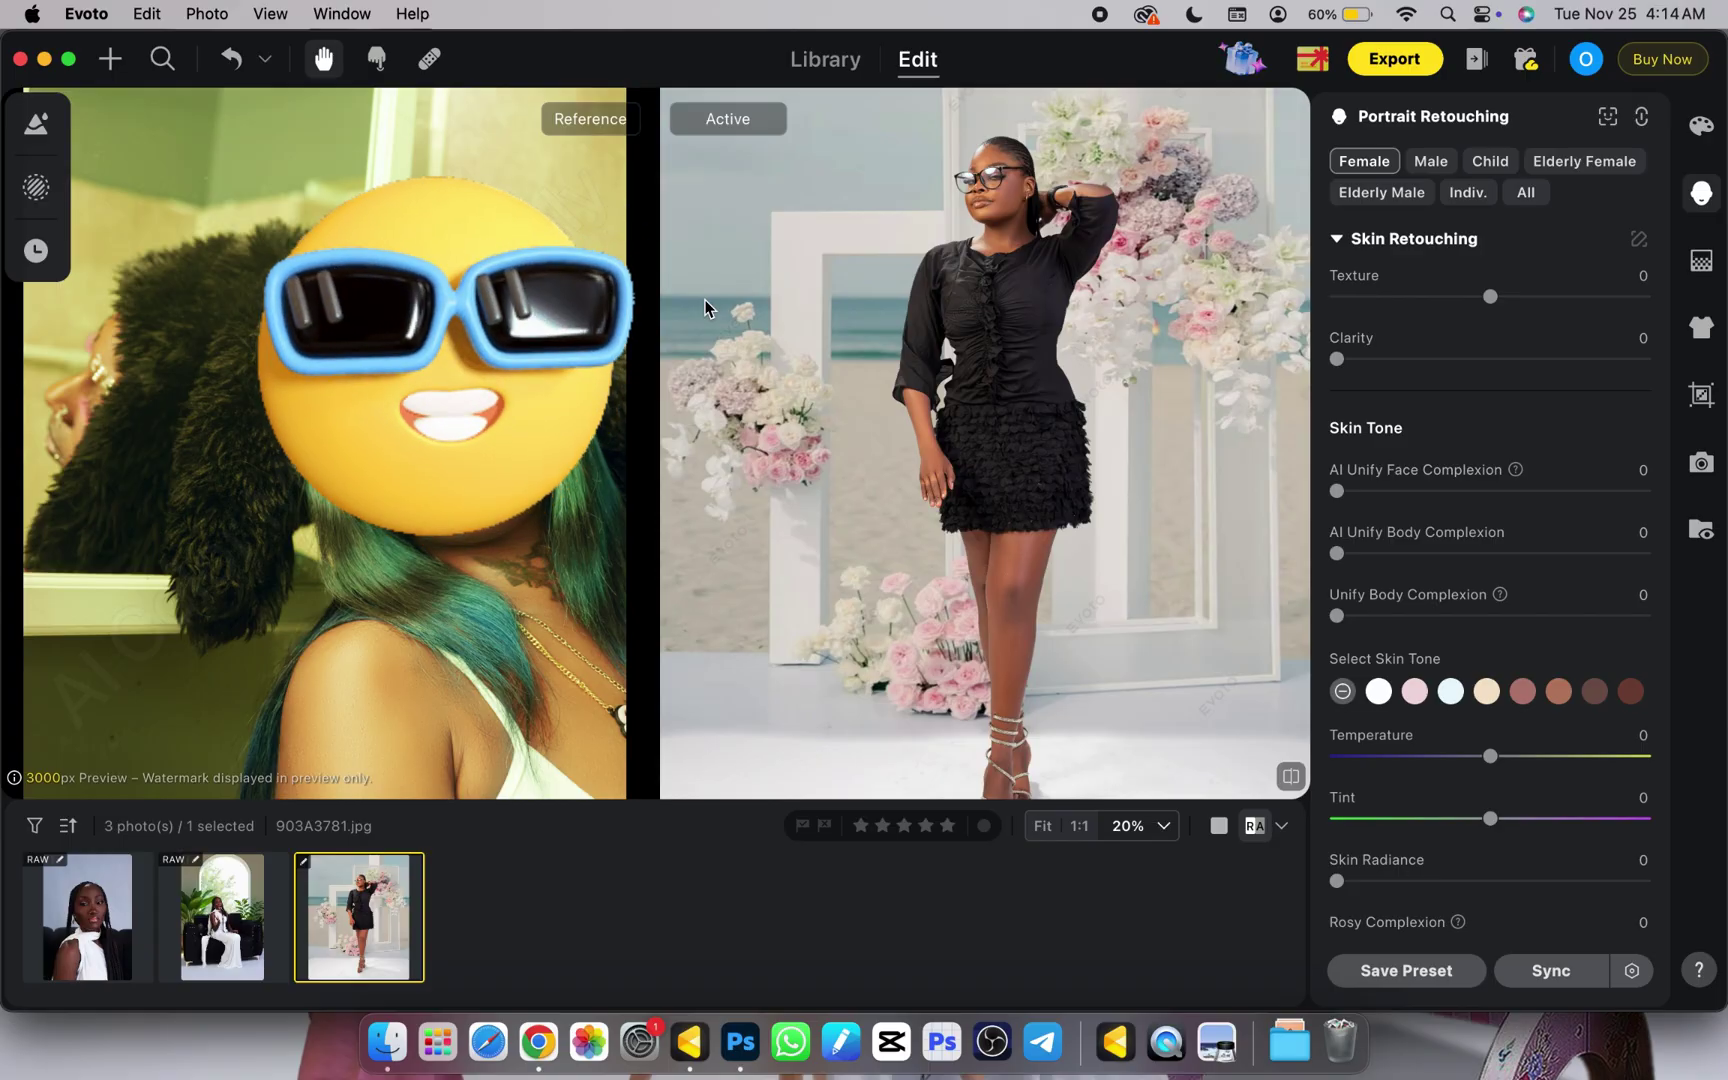
Switch to the Library to view the standing photo in project 'evoto finalel'.
left_click(827, 60)
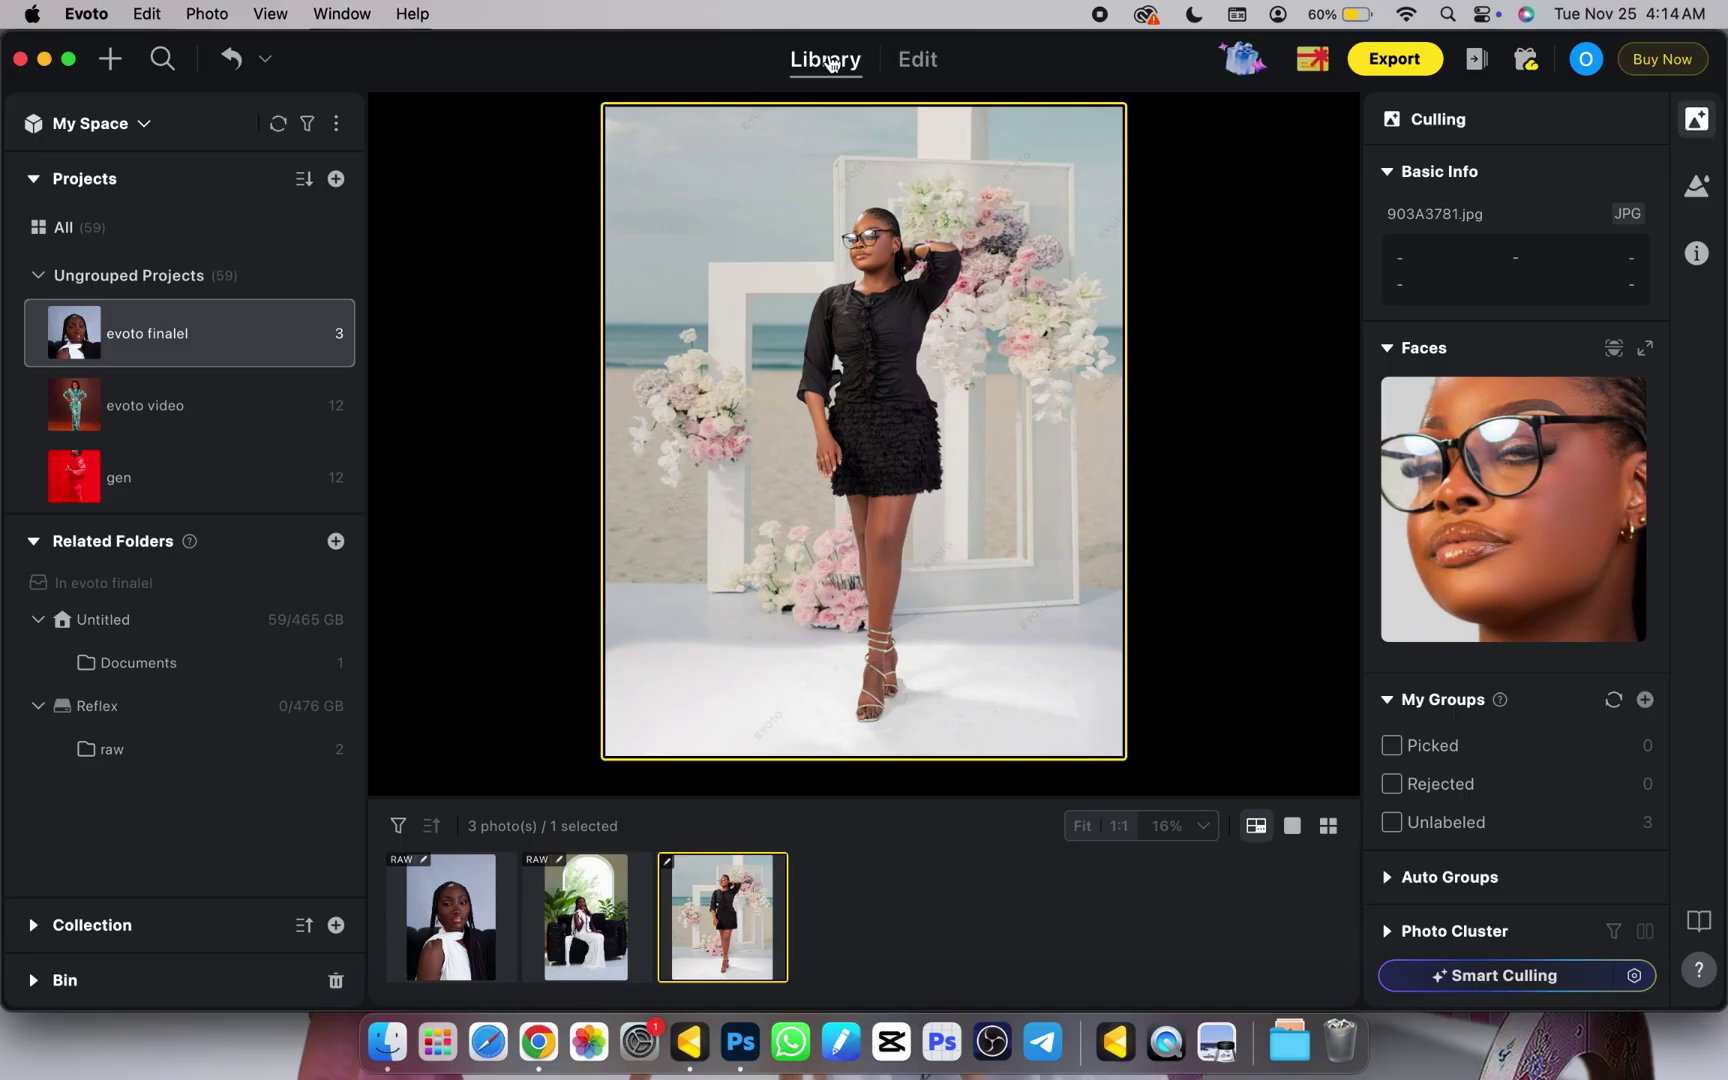